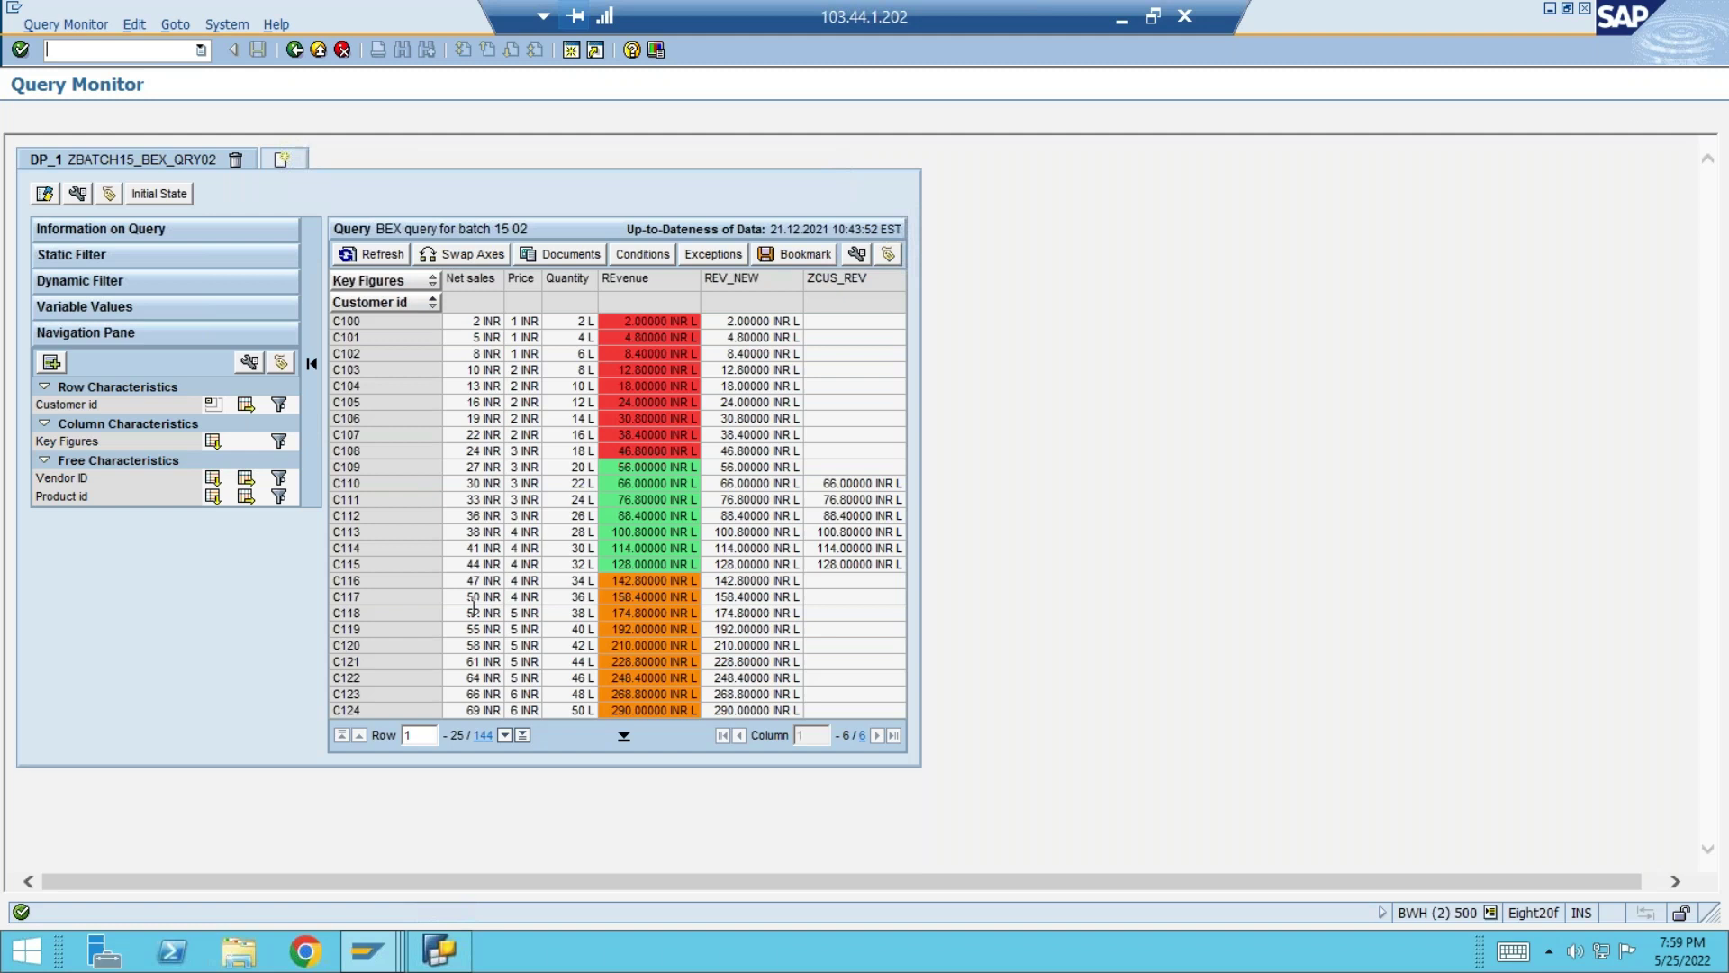
# - Switch to BEx Query Designer, expand the Customer id characteristic under the CID dimension, and widen the InfoProvider area
pyautogui.click(435, 953)
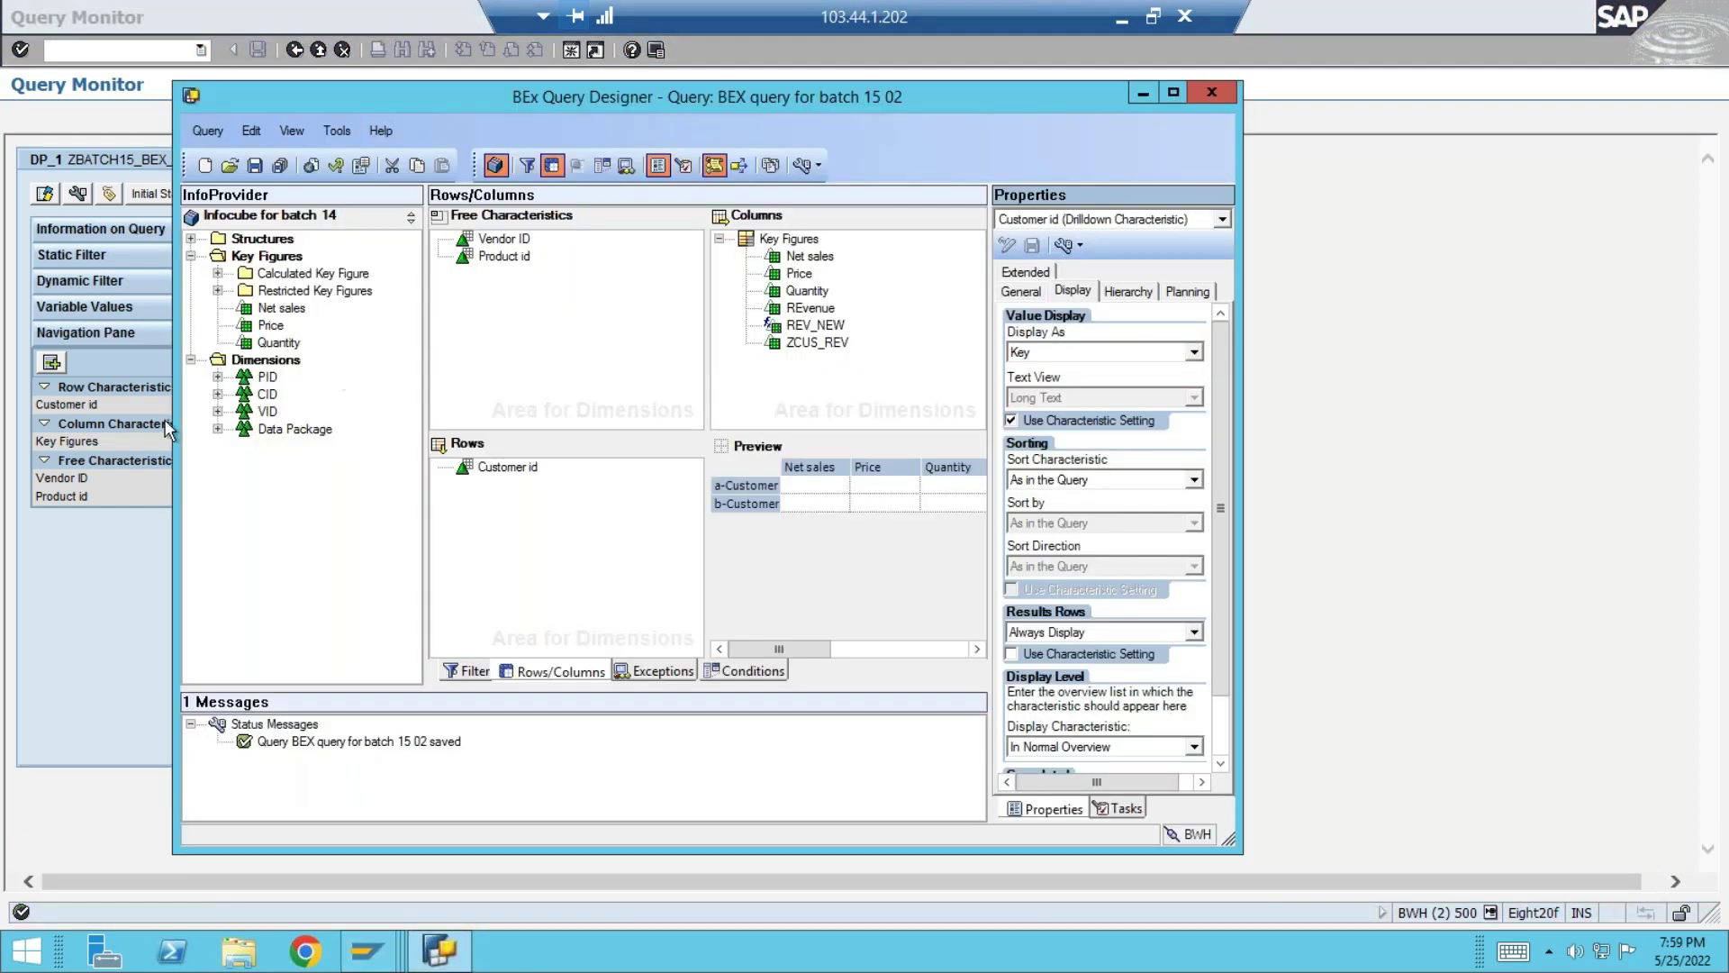
pyautogui.moveTo(693, 94); pyautogui.dragTo(575, 101)
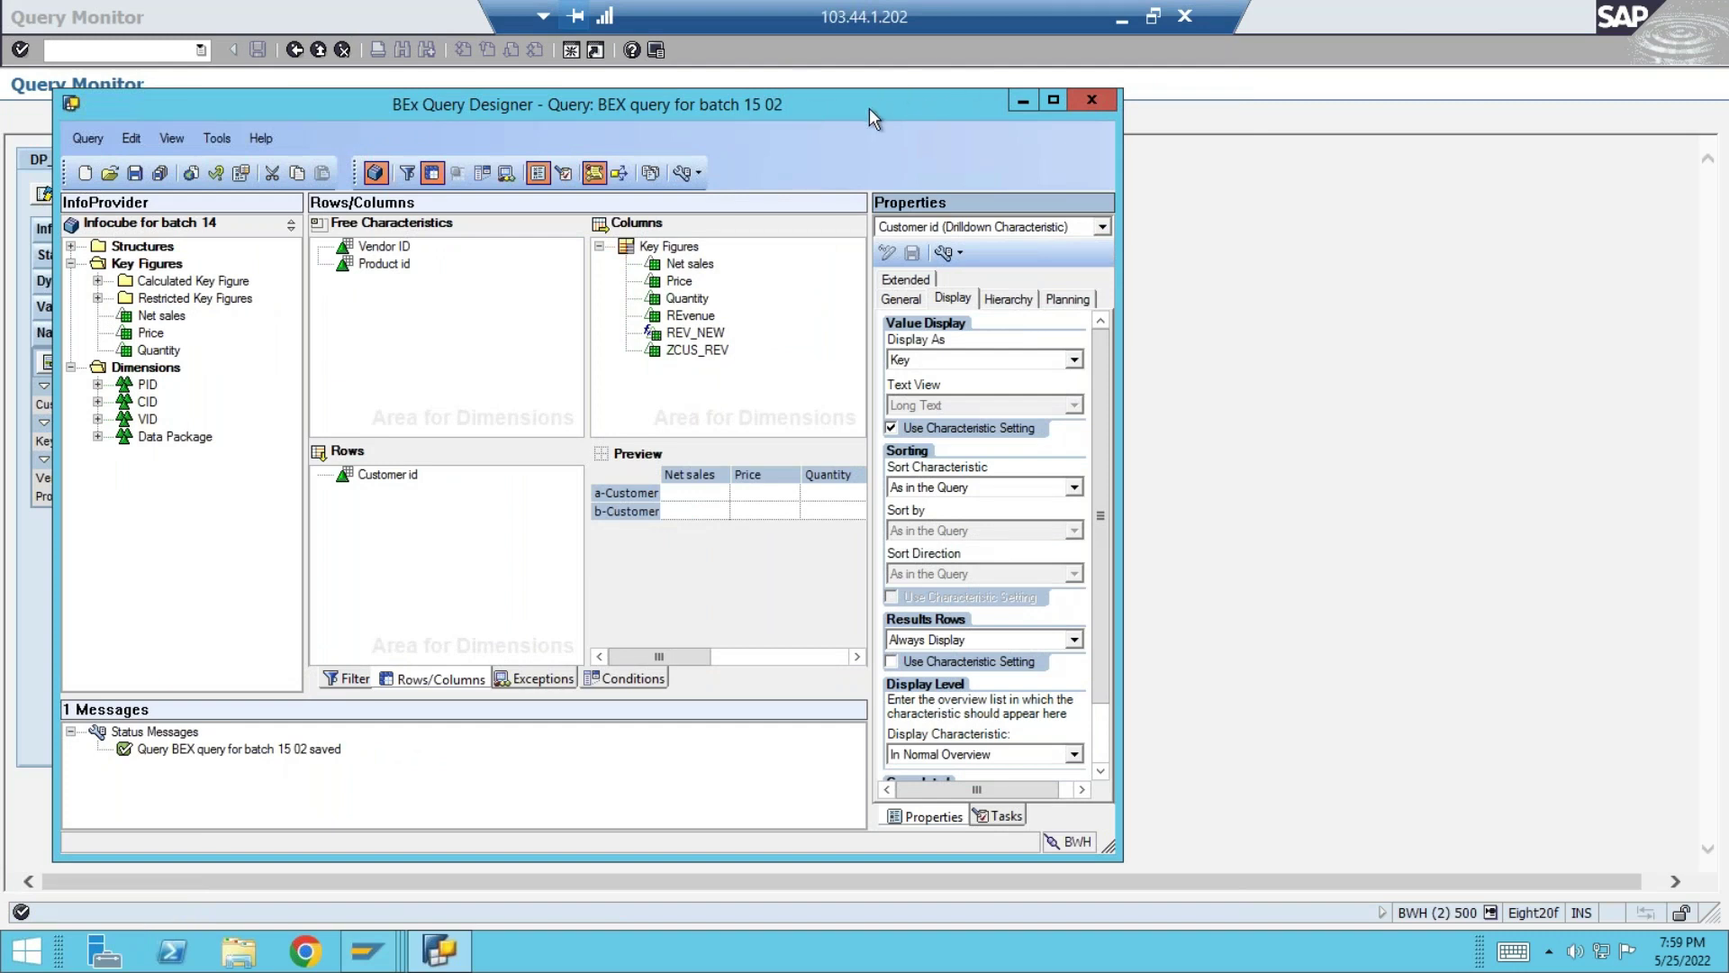
pyautogui.moveTo(868, 108); pyautogui.dragTo(986, 78)
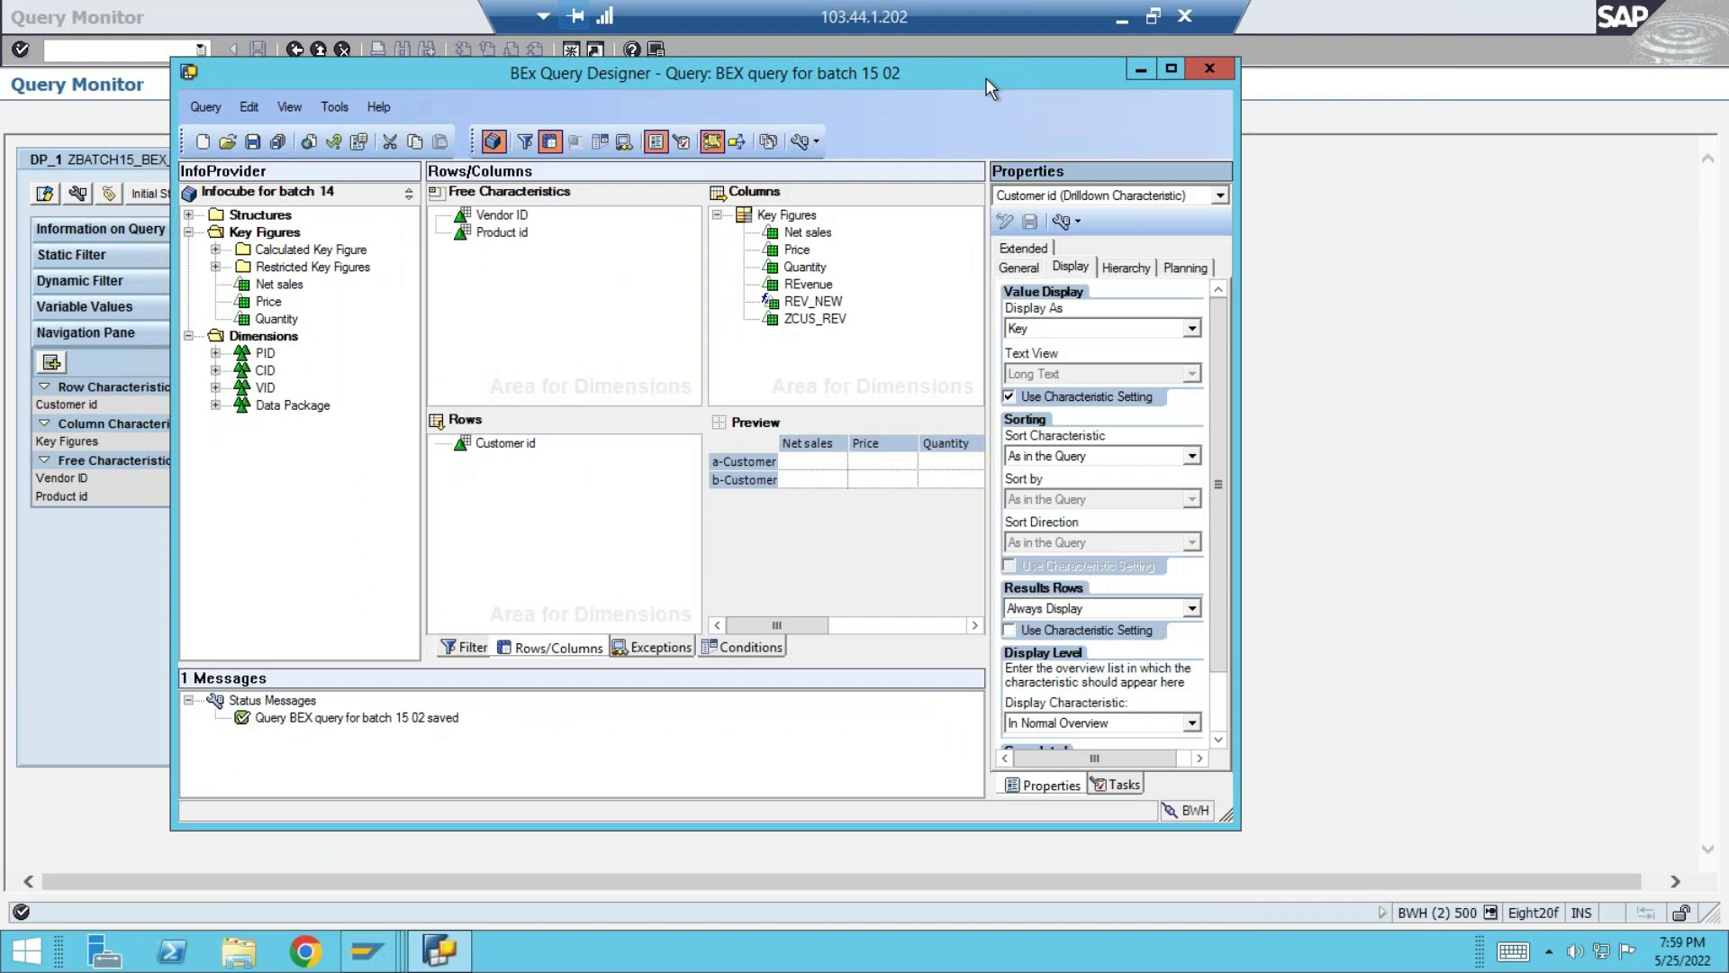
pyautogui.click(216, 371)
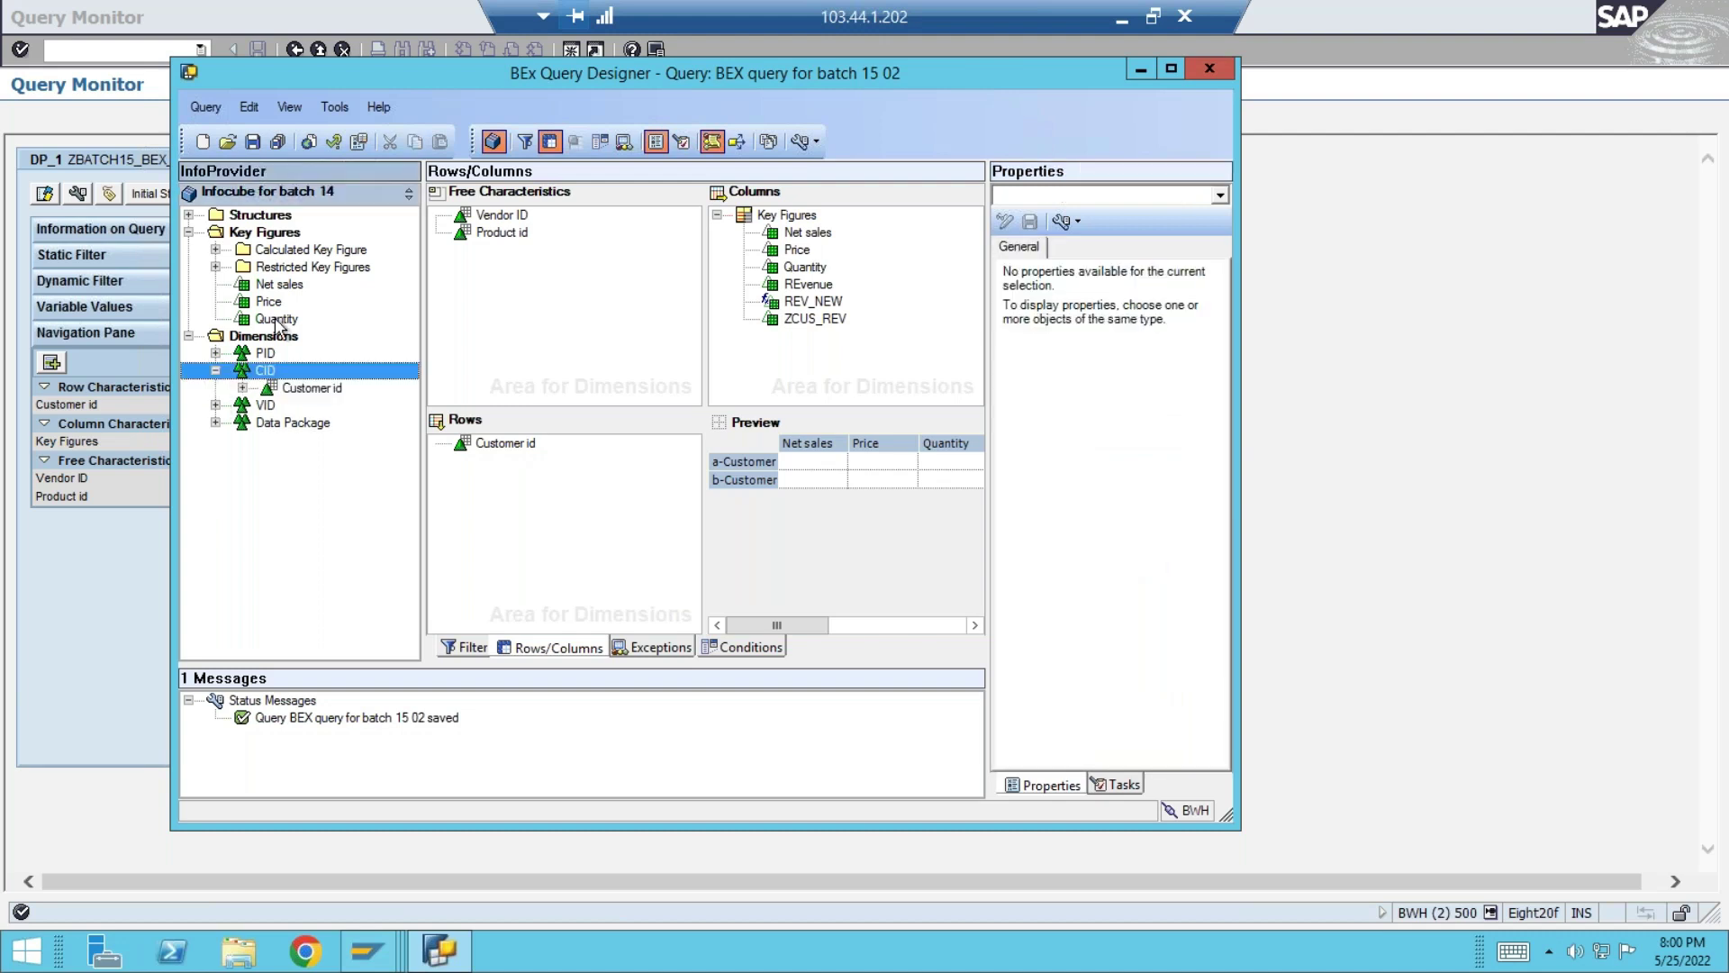
pyautogui.click(280, 389)
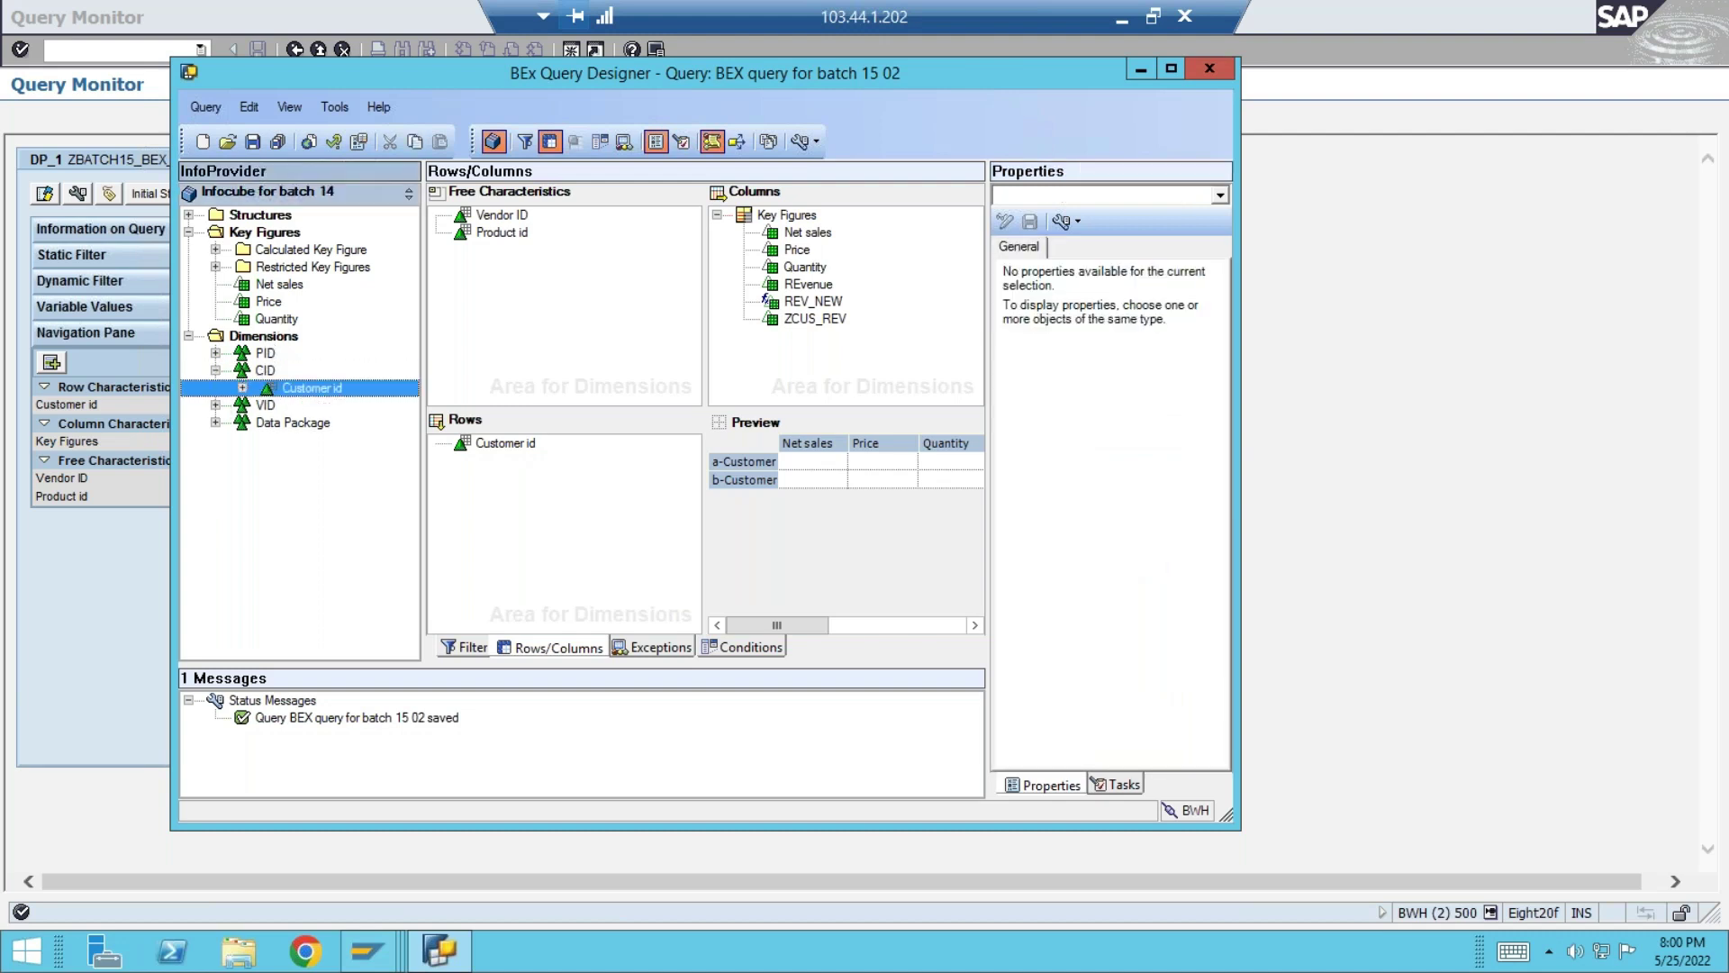
pyautogui.click(242, 388)
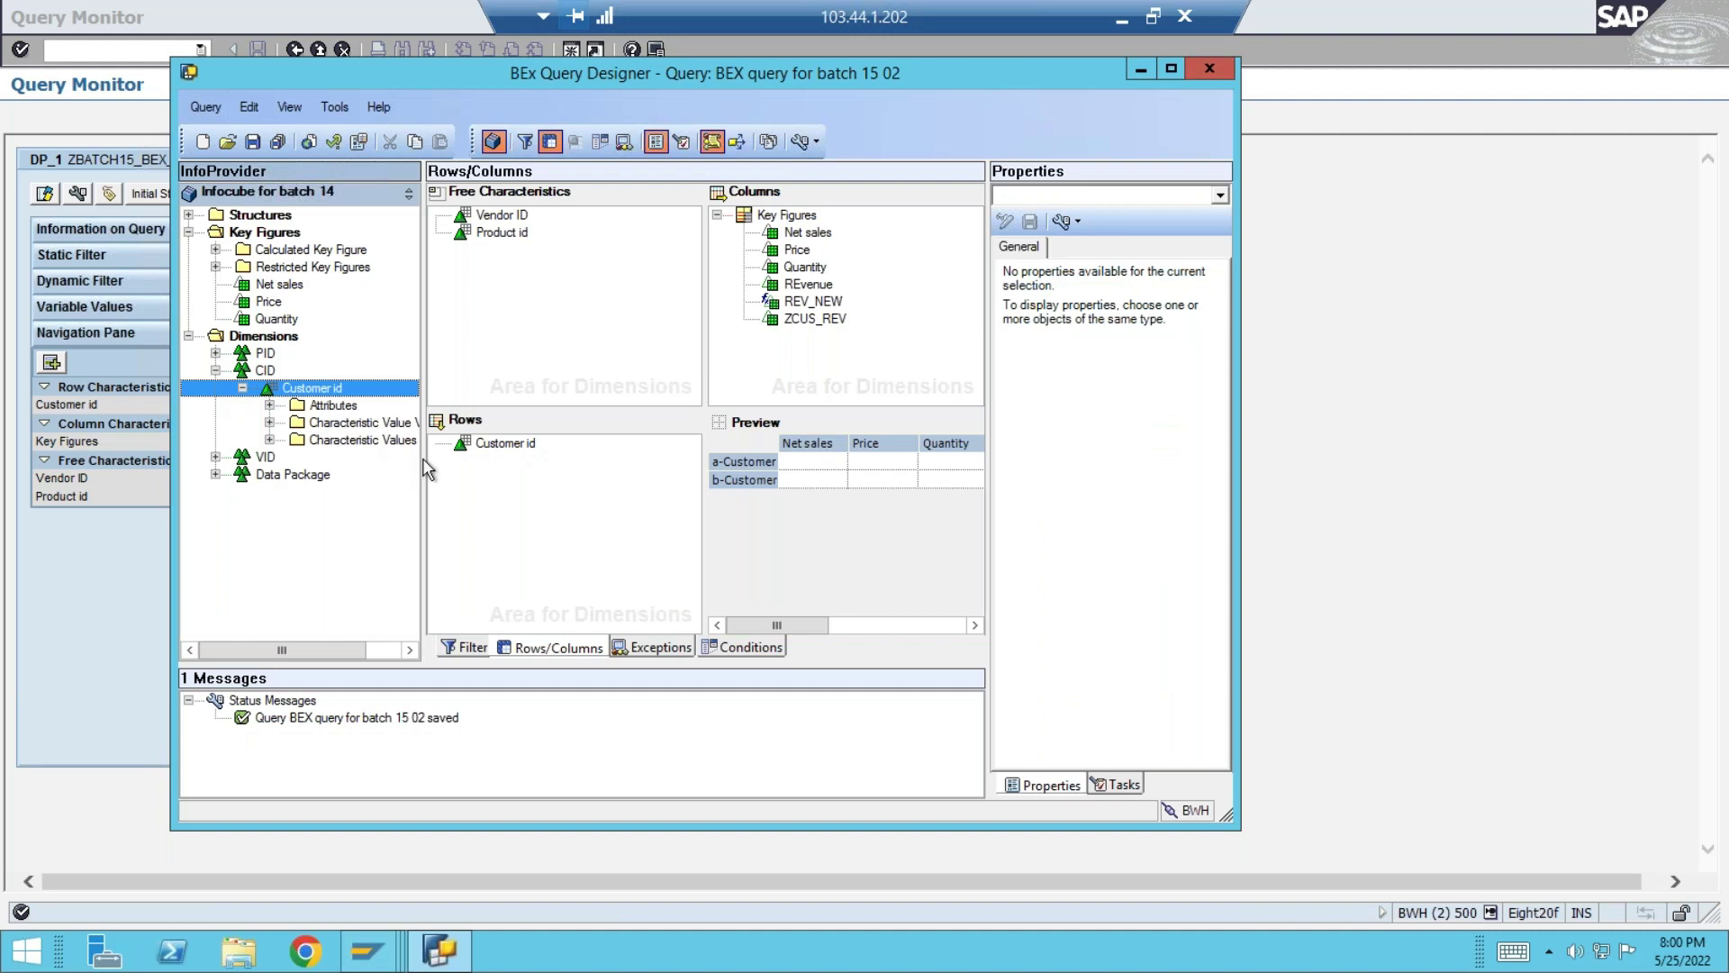
pyautogui.moveTo(423, 470); pyautogui.dragTo(490, 470)
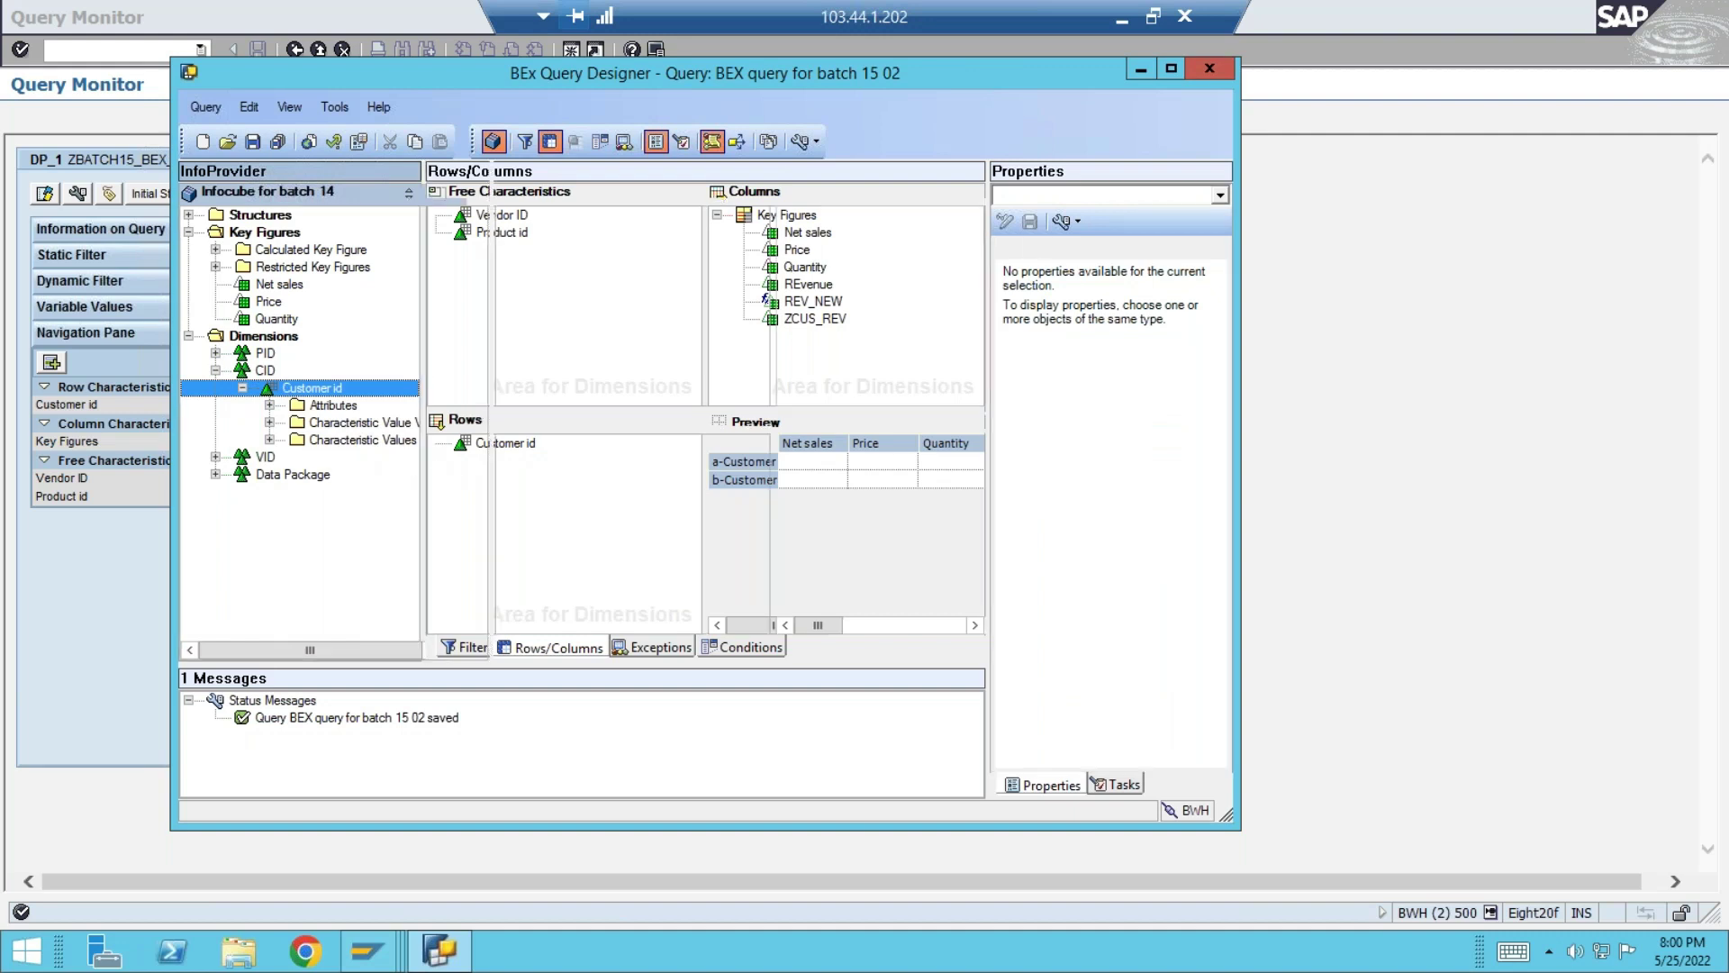
# - Expand the Characteristic Value Variables of Customer id and view the properties of the existing Customer variable
pyautogui.click(342, 430)
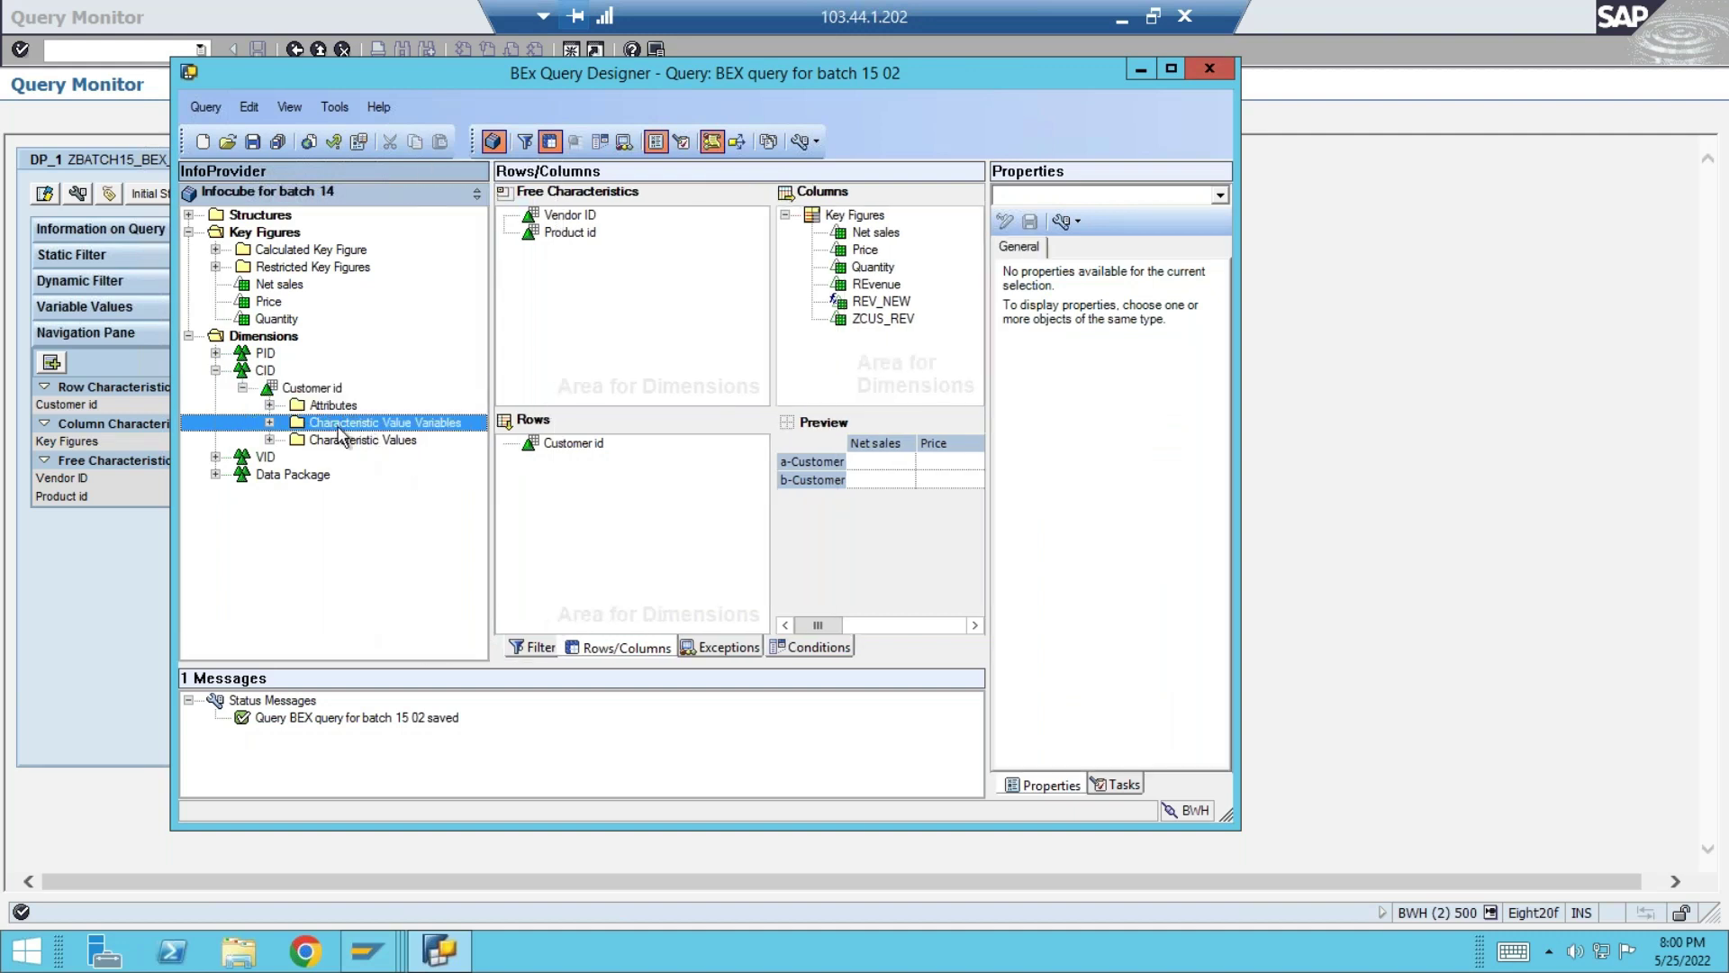
pyautogui.click(269, 422)
pyautogui.click(337, 422)
pyautogui.click(352, 441)
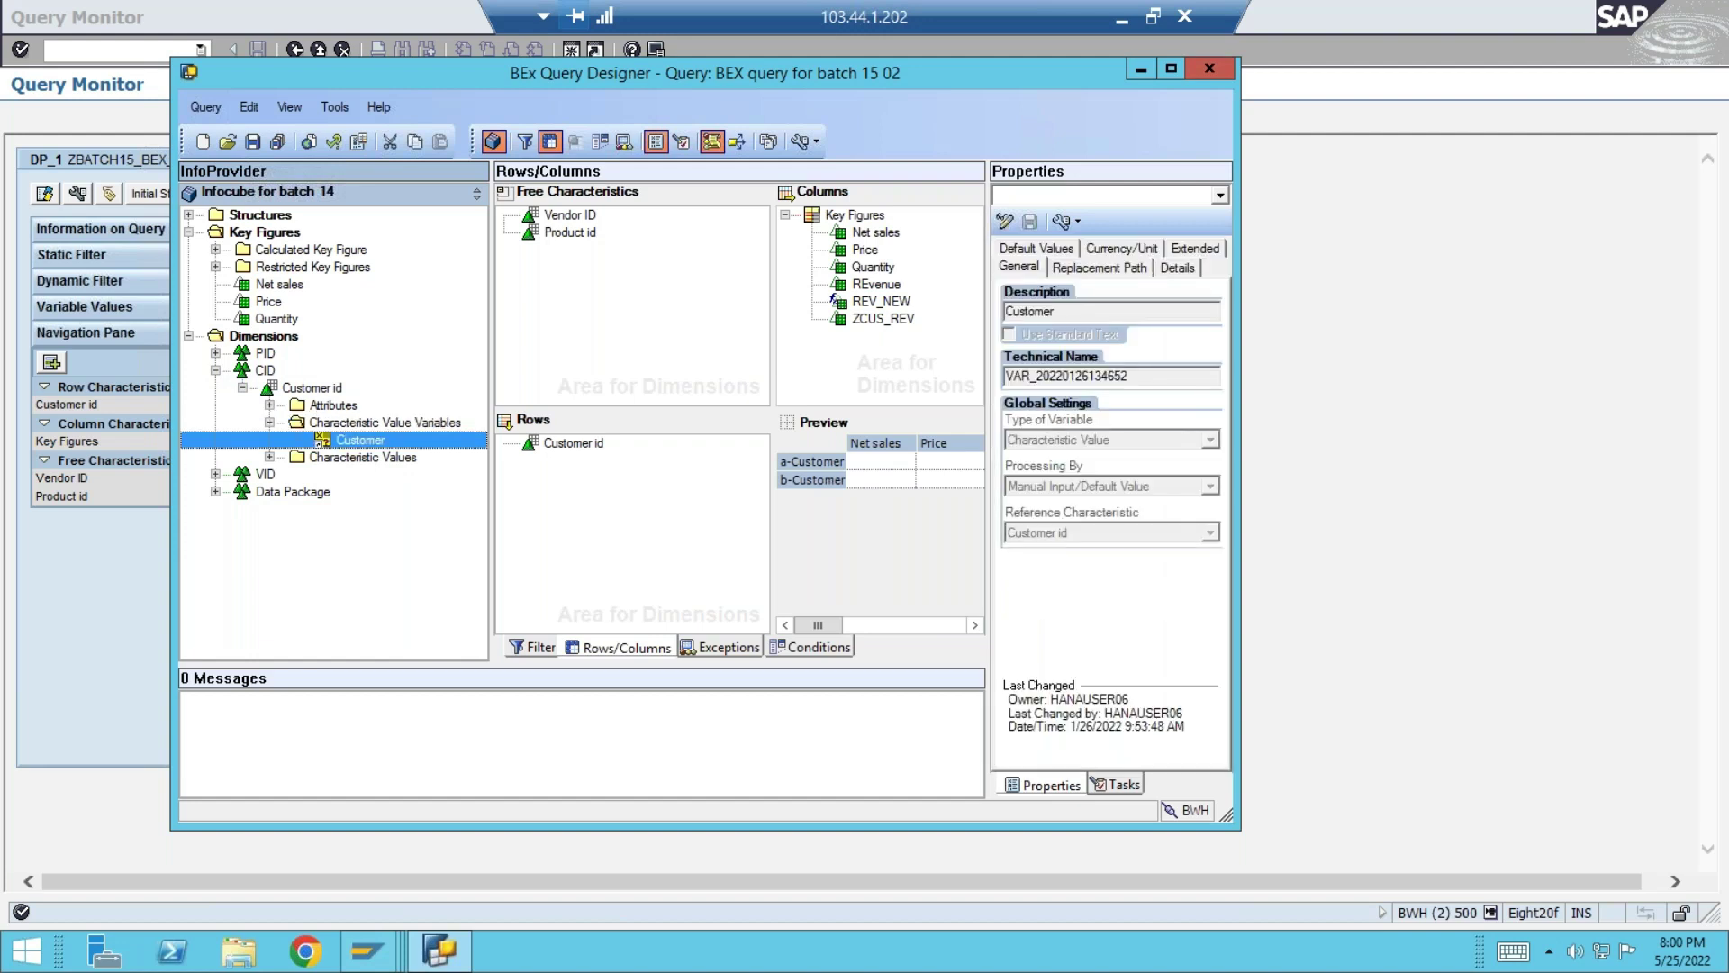
pyautogui.click(352, 421)
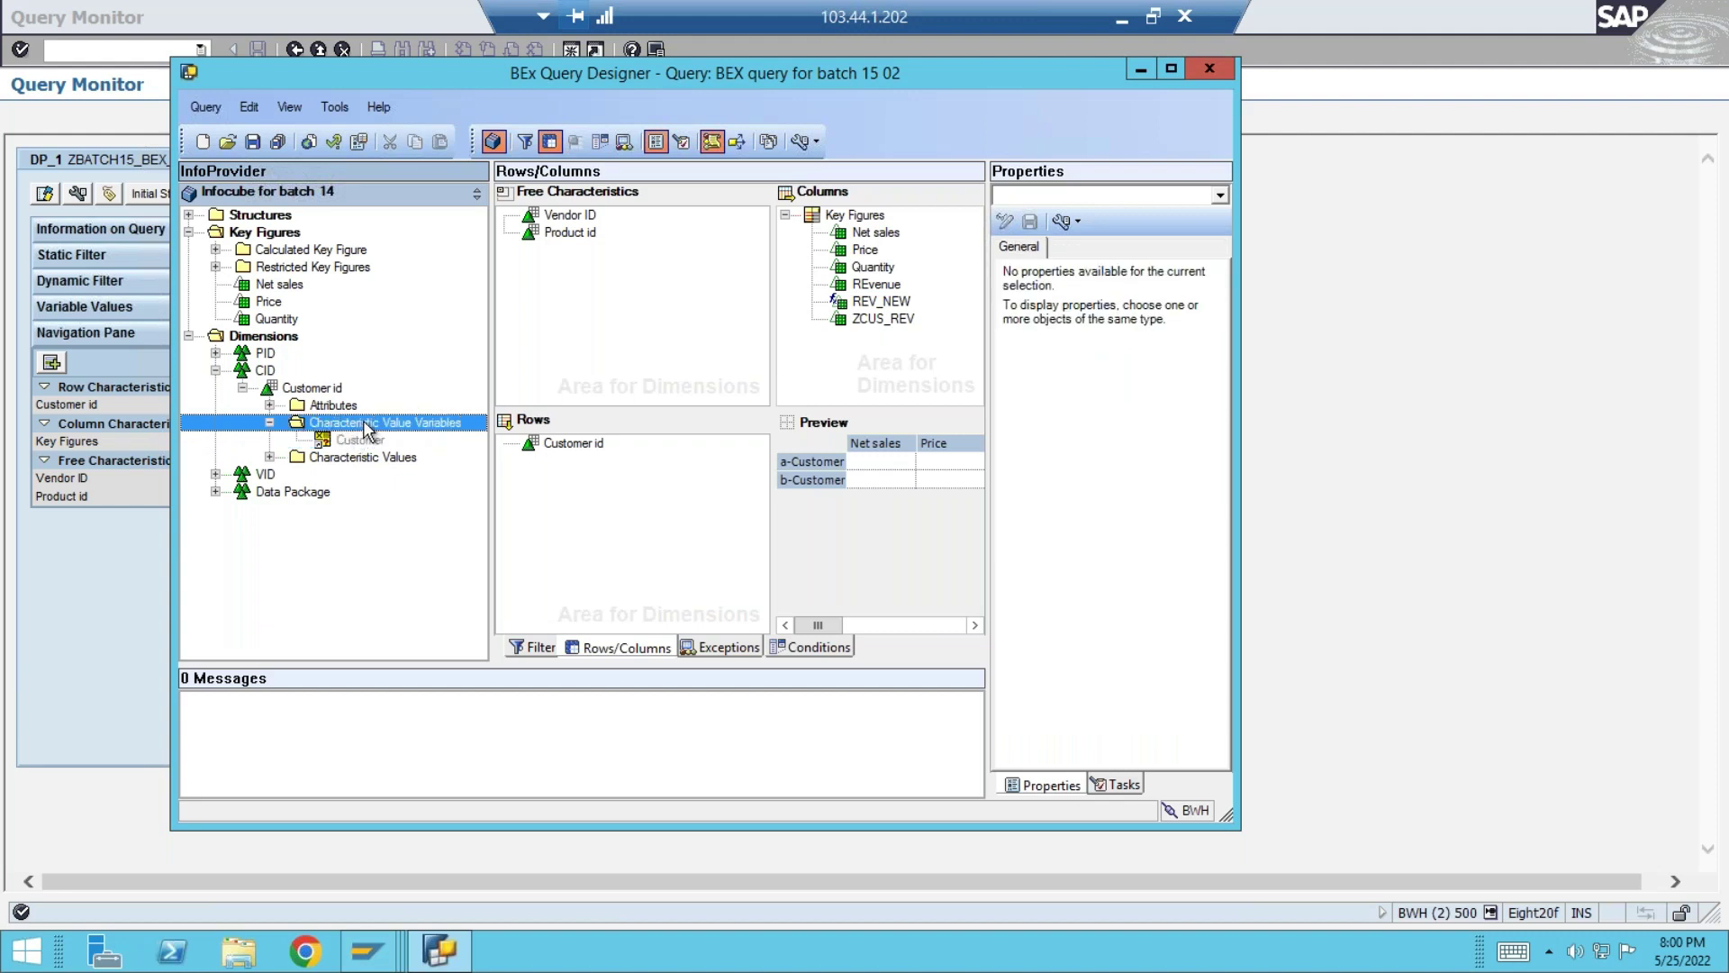
# - Create a new characteristic value variable for Customer id with description Customer and technical name ZCUST_INPUT, and show its processing types
pyautogui.rightClick(367, 430)
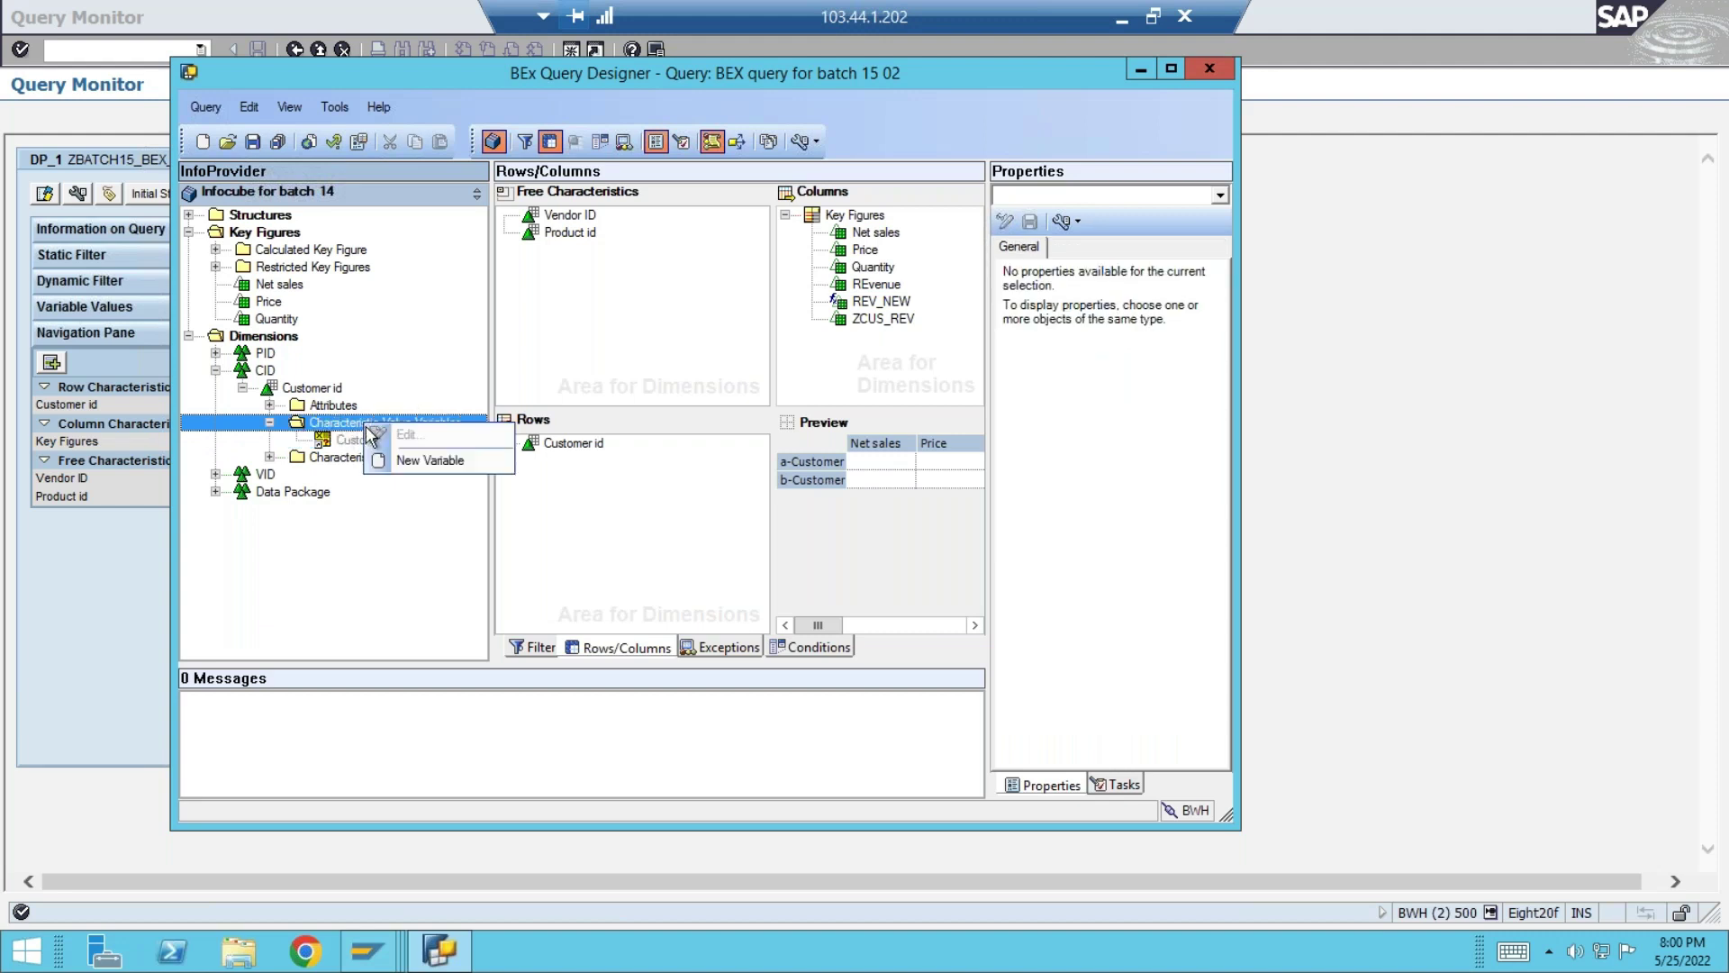
pyautogui.click(419, 461)
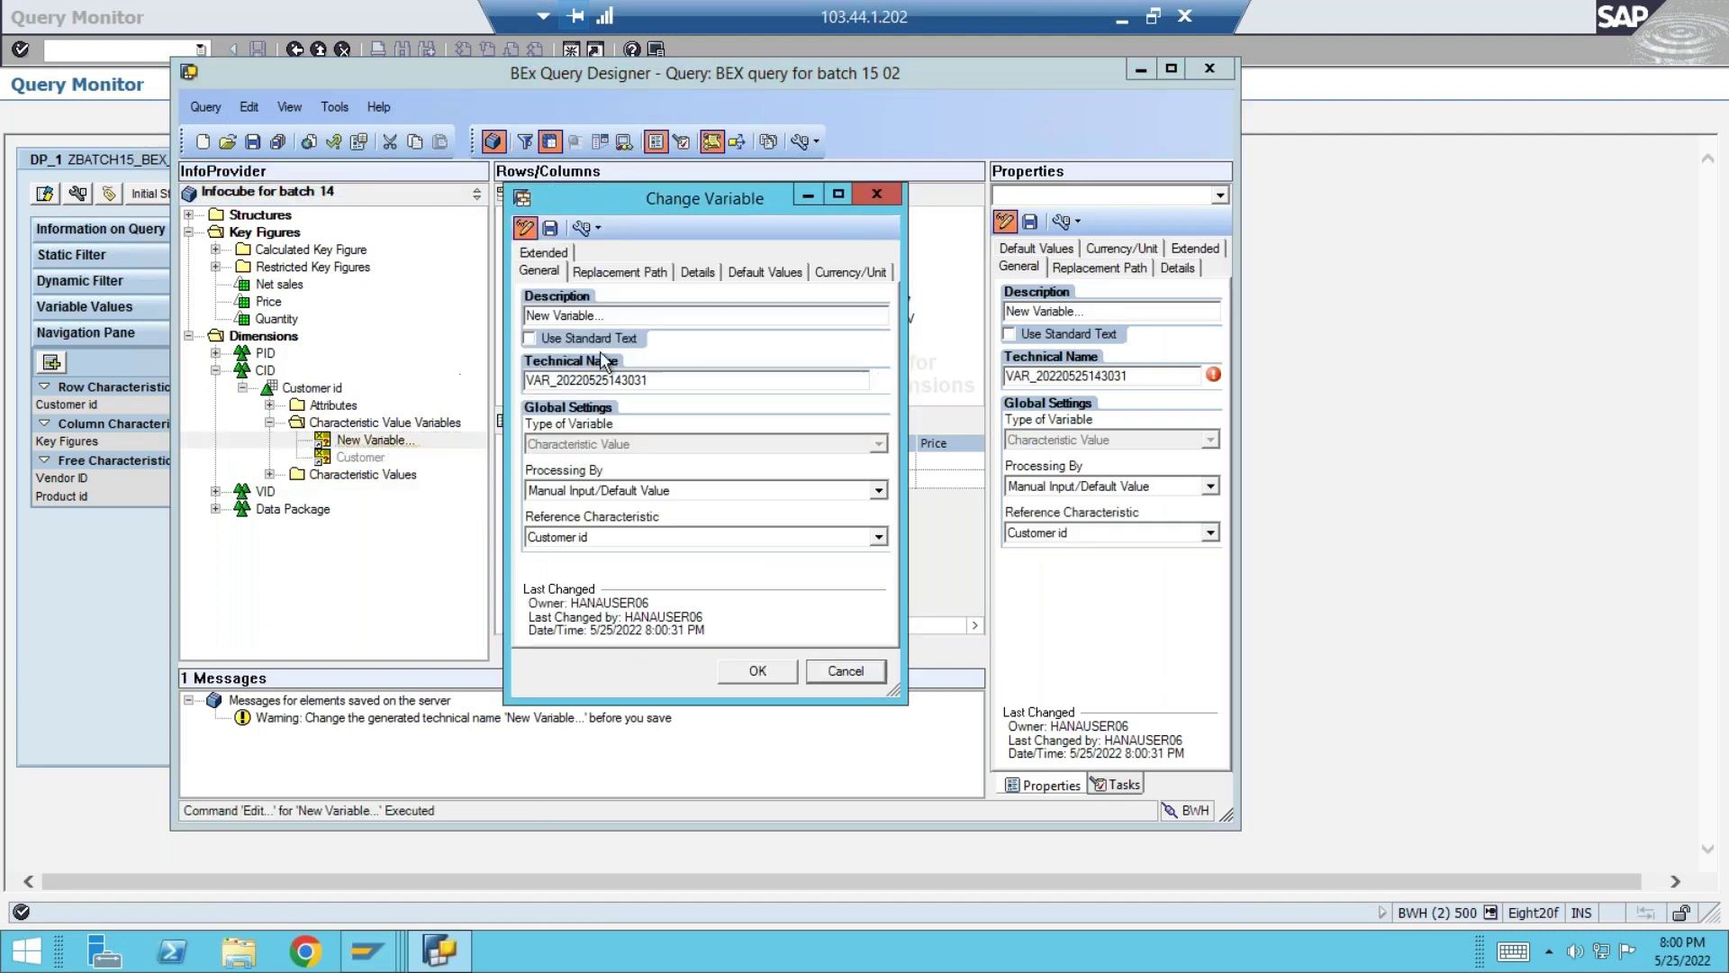
pyautogui.tripleClick(658, 317)
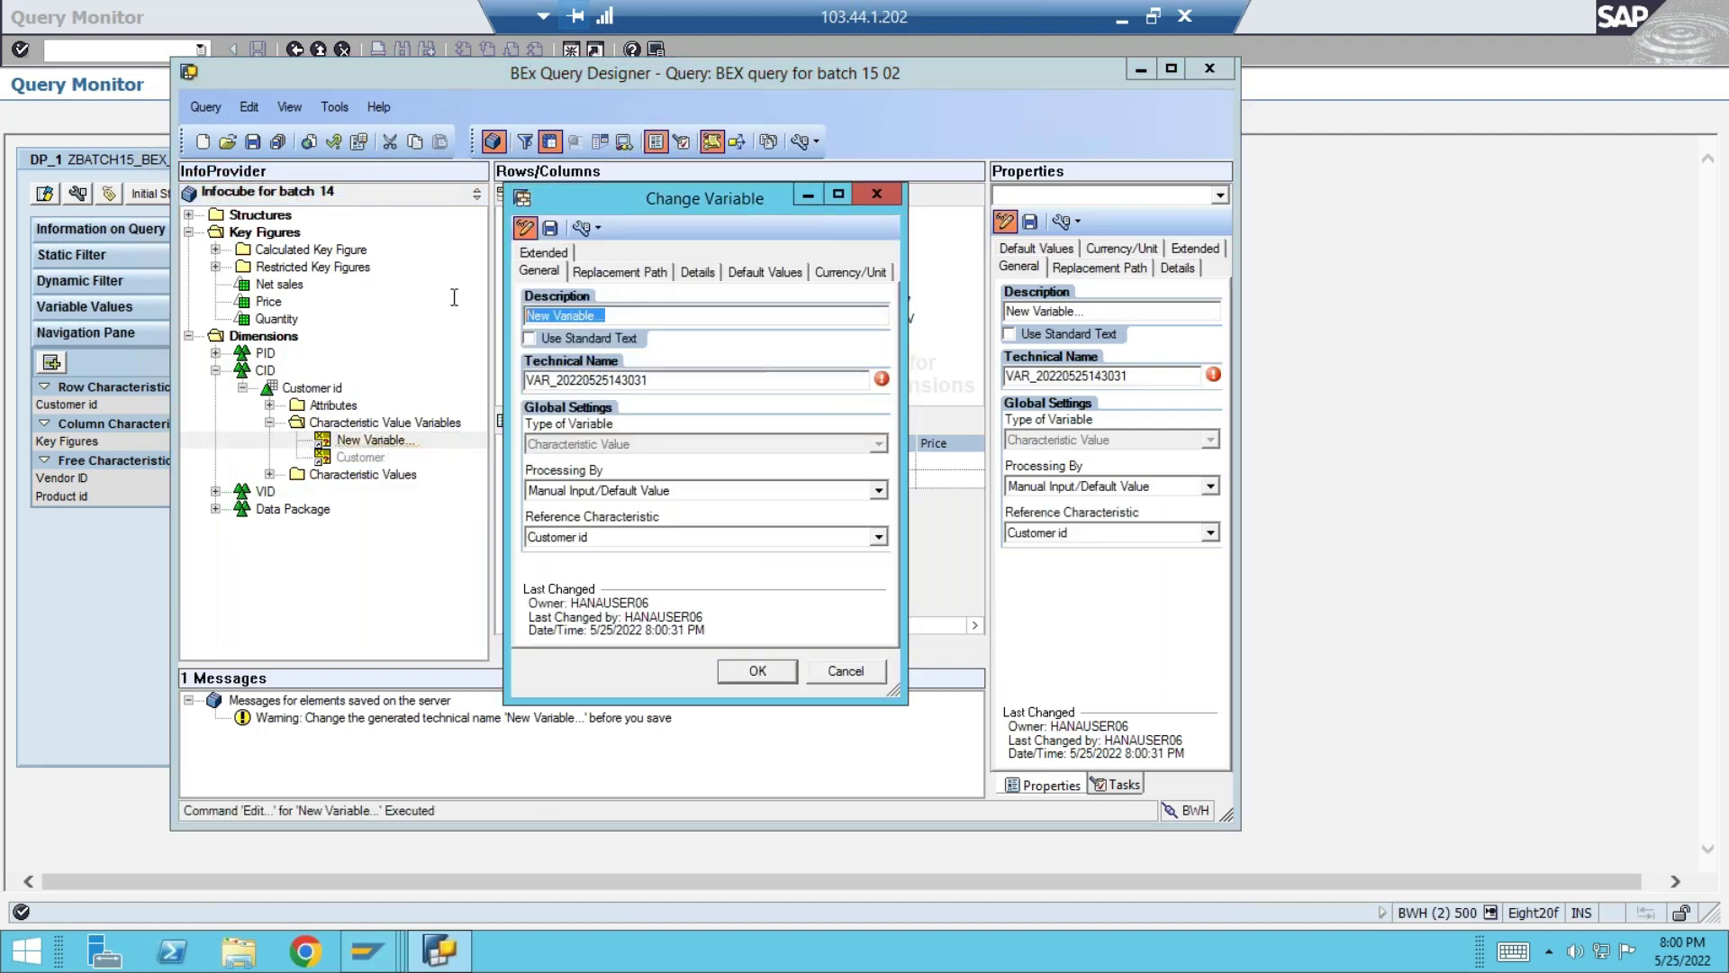
pyautogui.write('Customer')
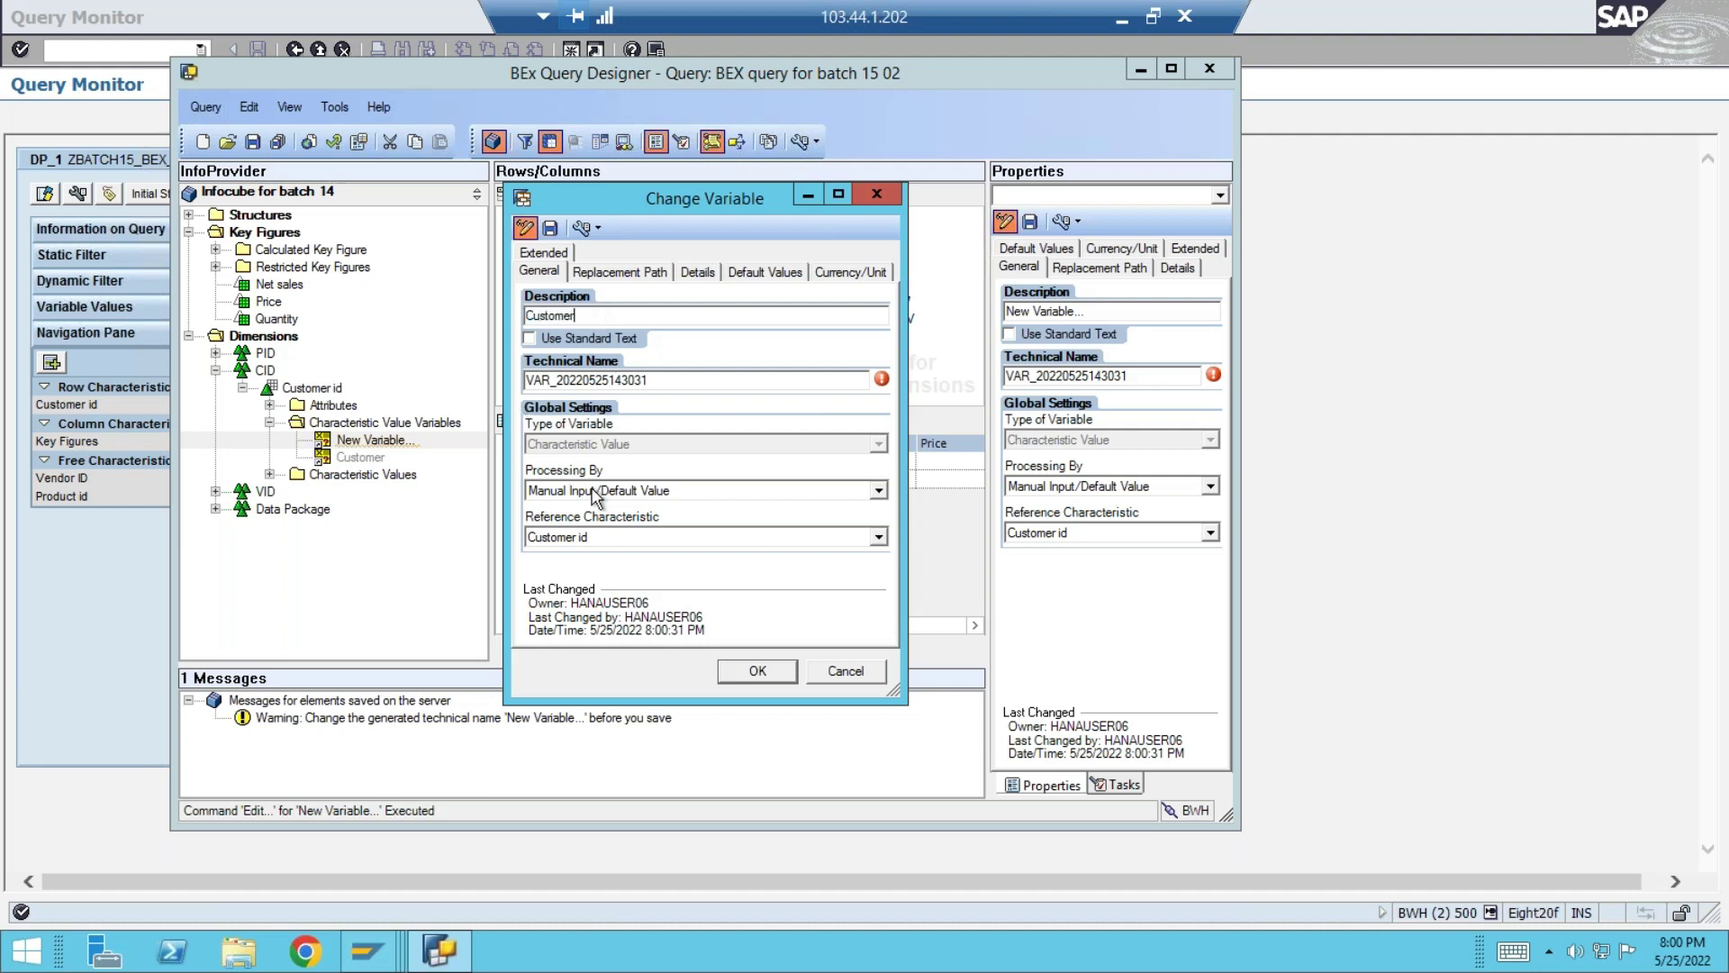
pyautogui.doubleClick(660, 383)
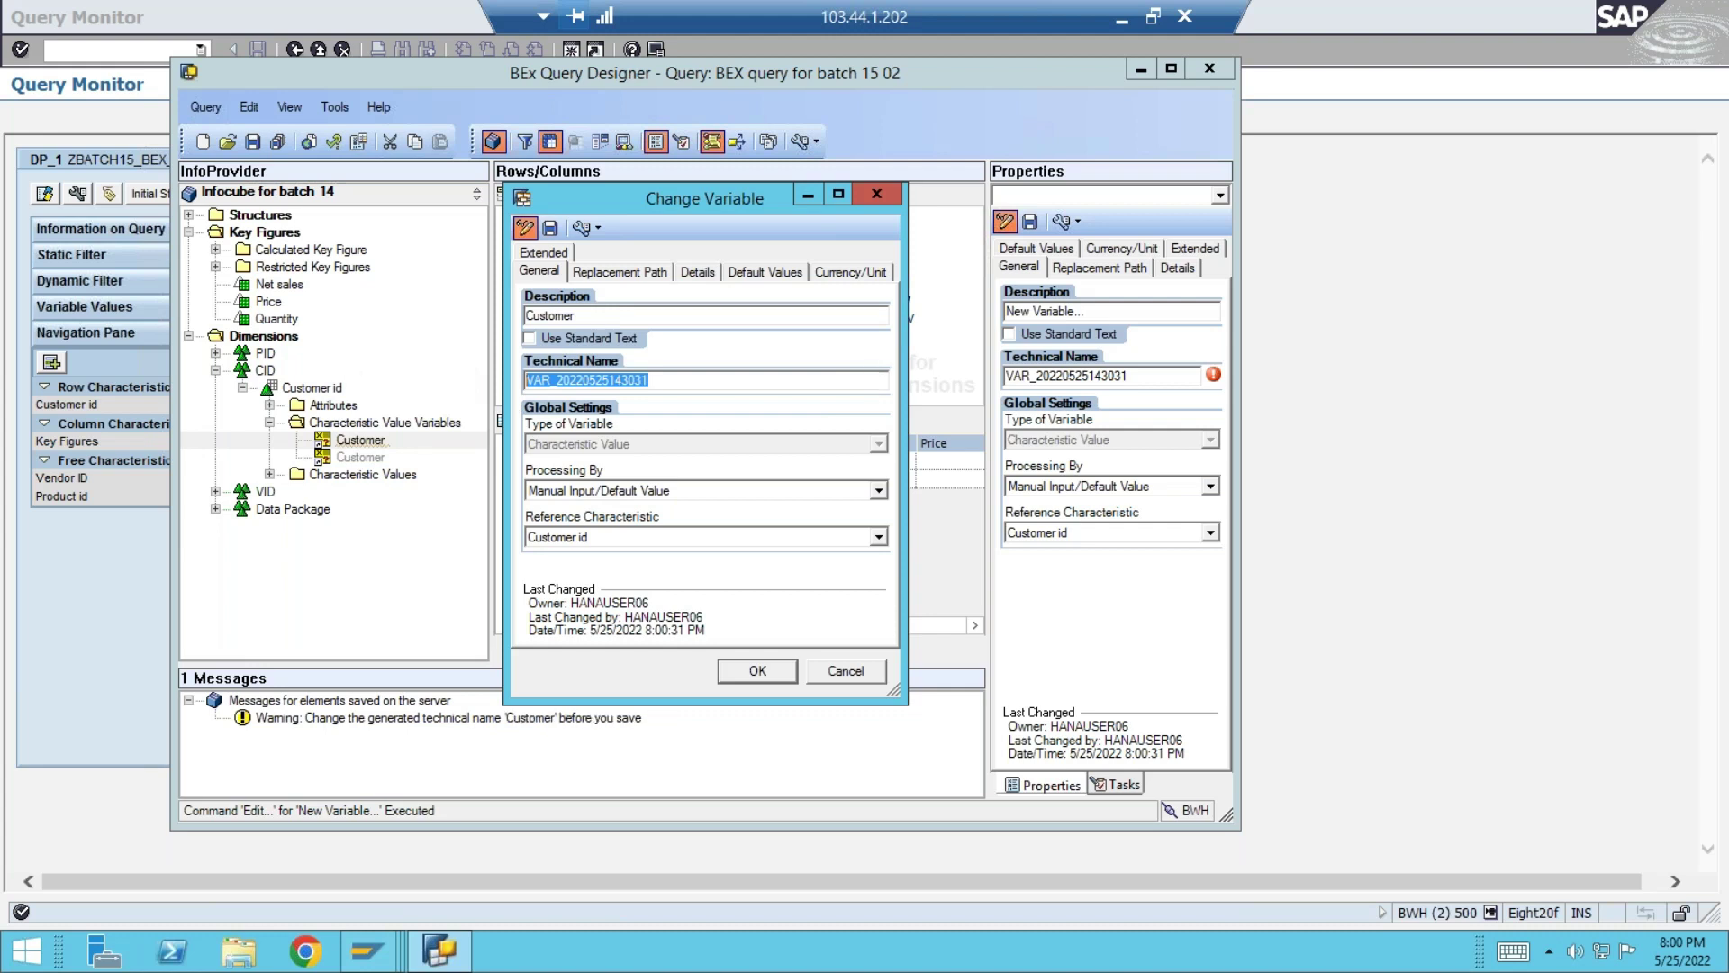
pyautogui.write('ZCUST_I')
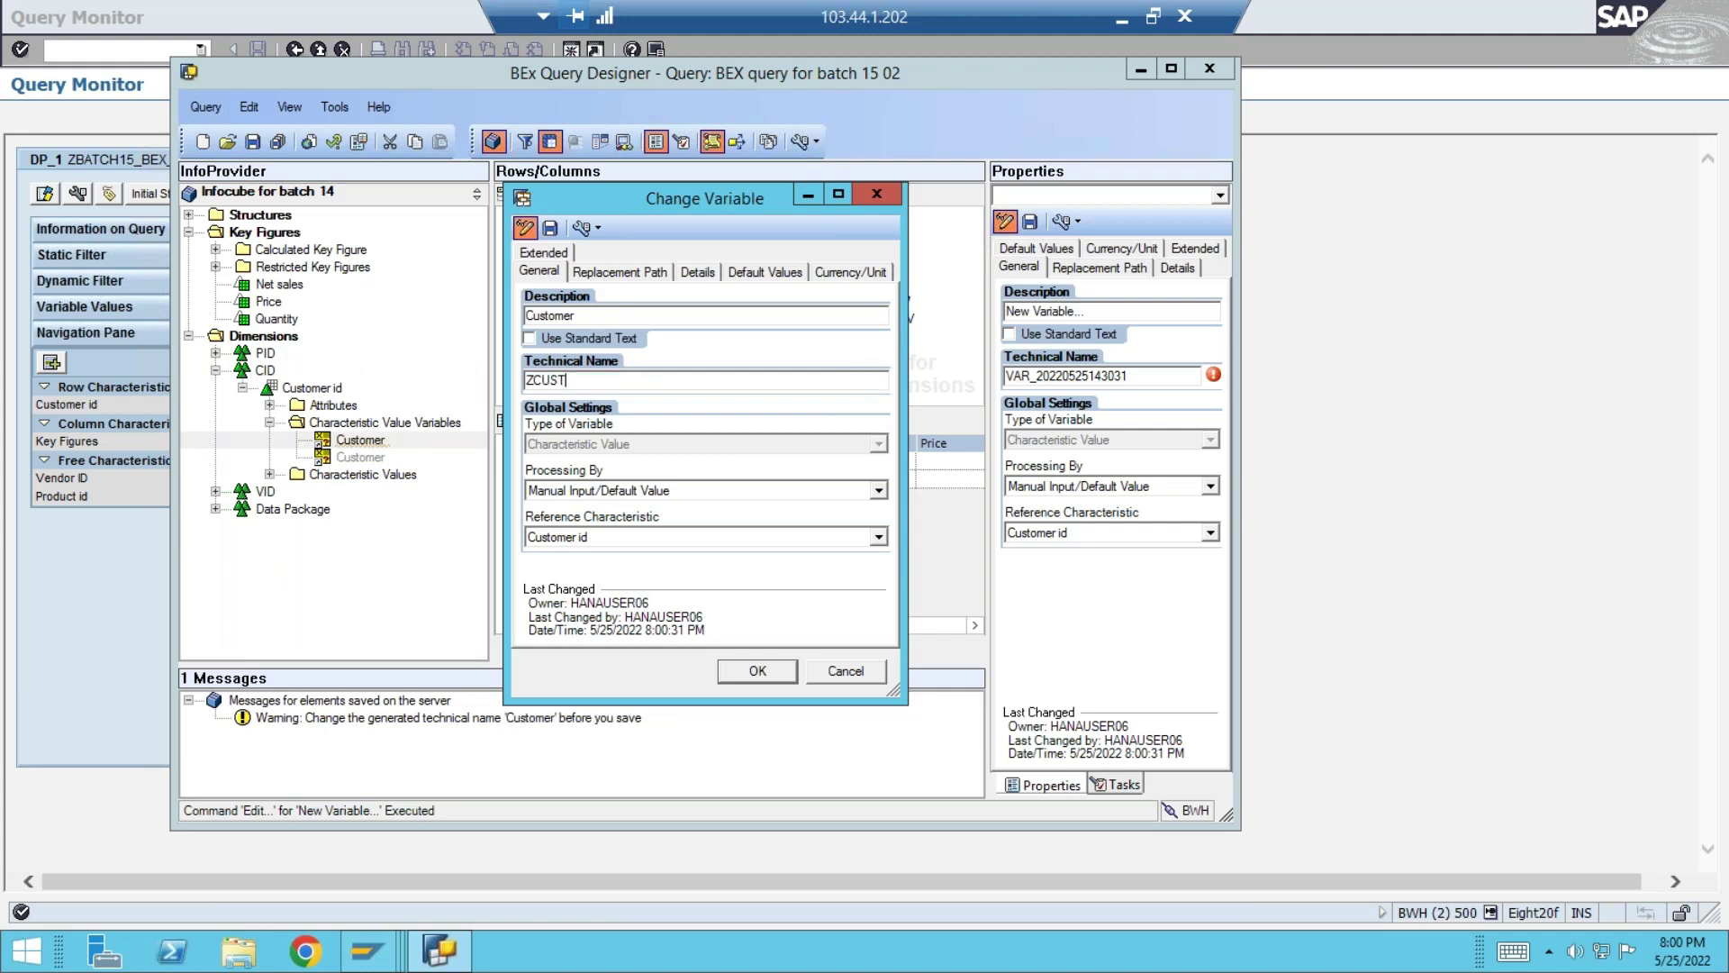
pyautogui.write('NPUT')
pyautogui.click(622, 492)
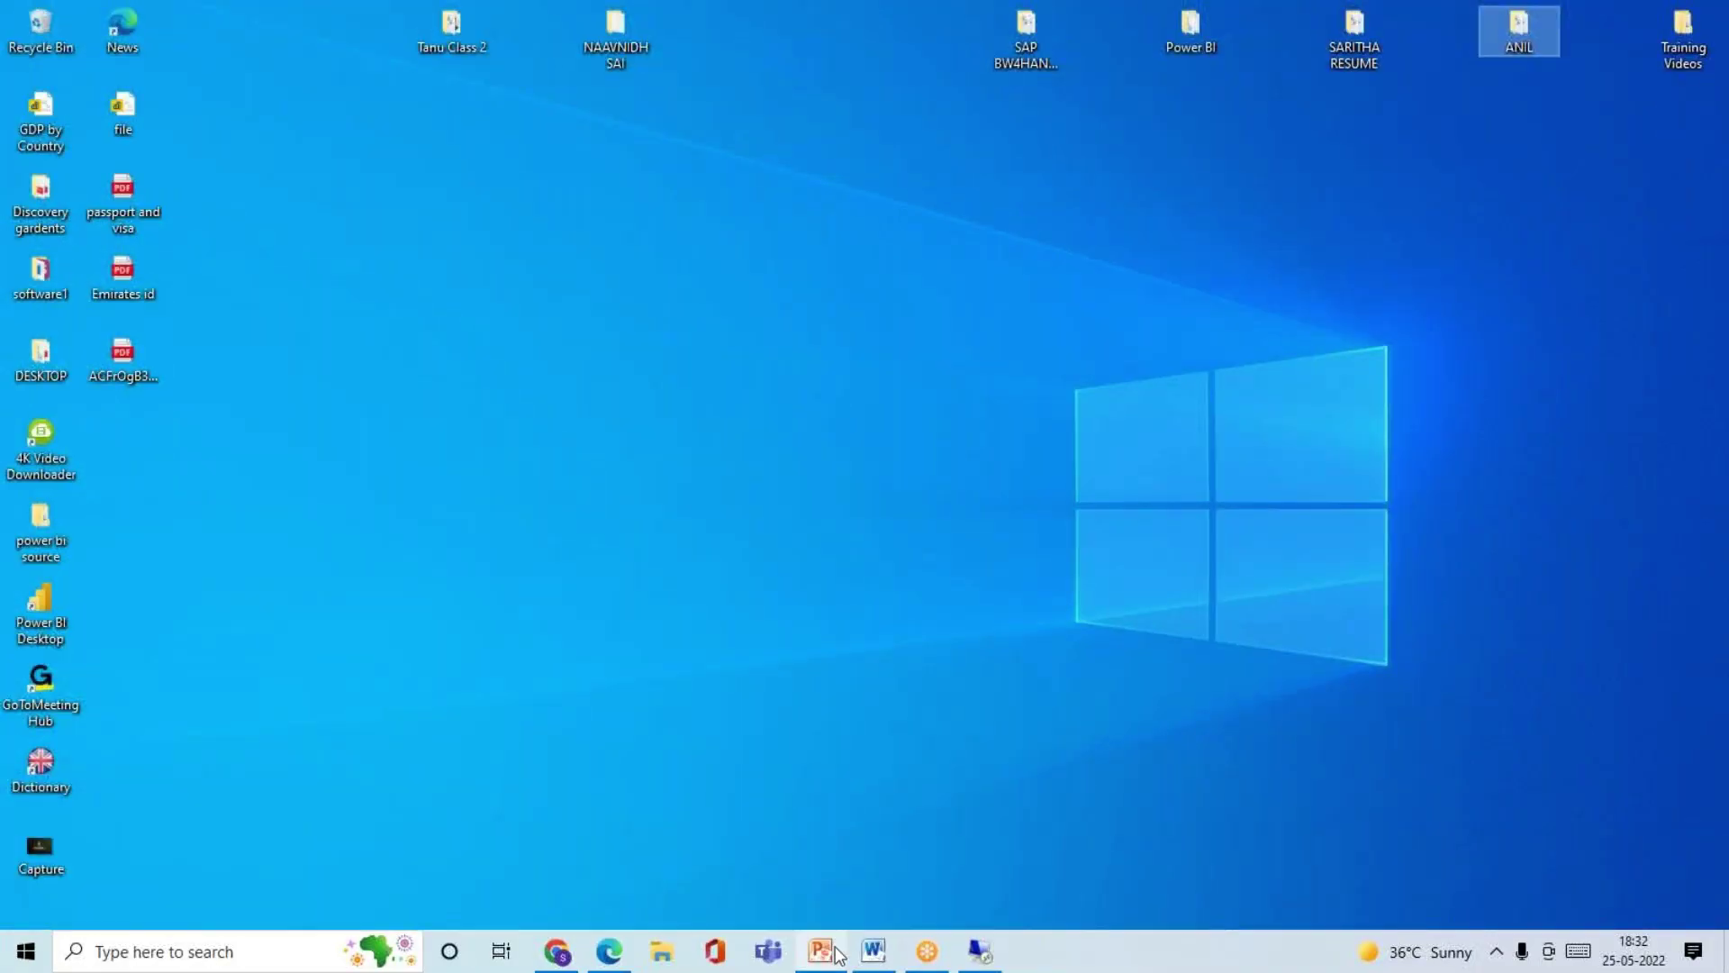
# - Switch to PowerPoint and add two text boxes, Tata and Motors, below the Variables text on slide 45
pyautogui.click(838, 955)
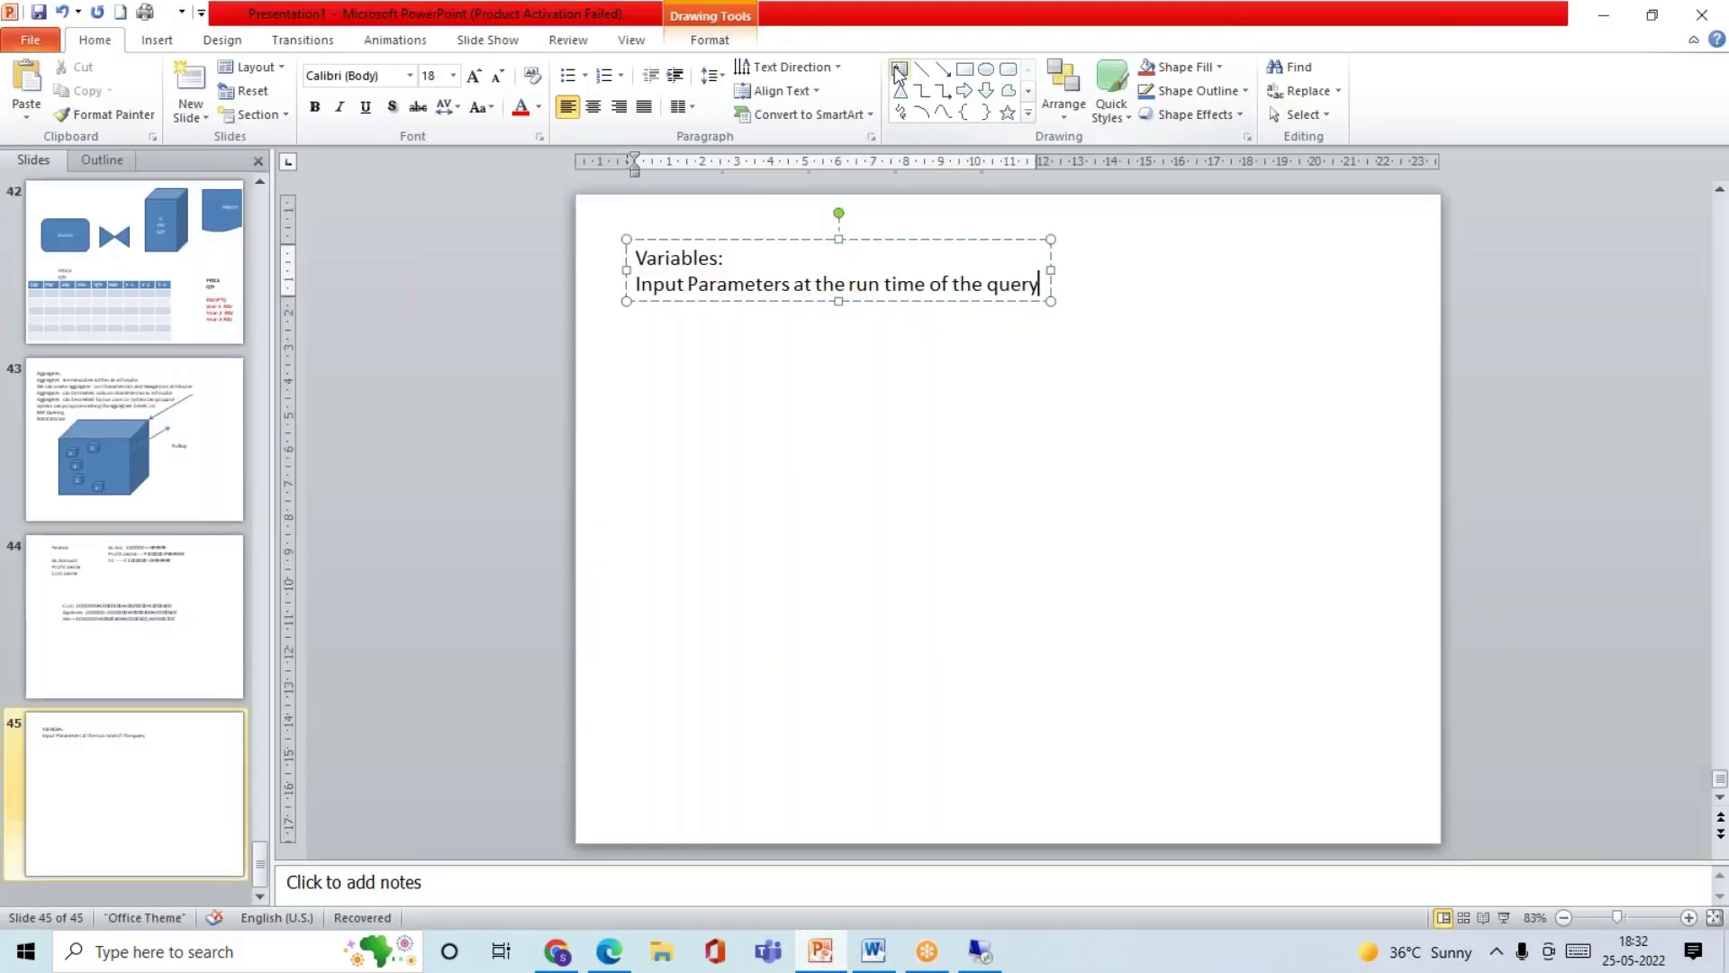
pyautogui.click(958, 387)
pyautogui.write('Tata')
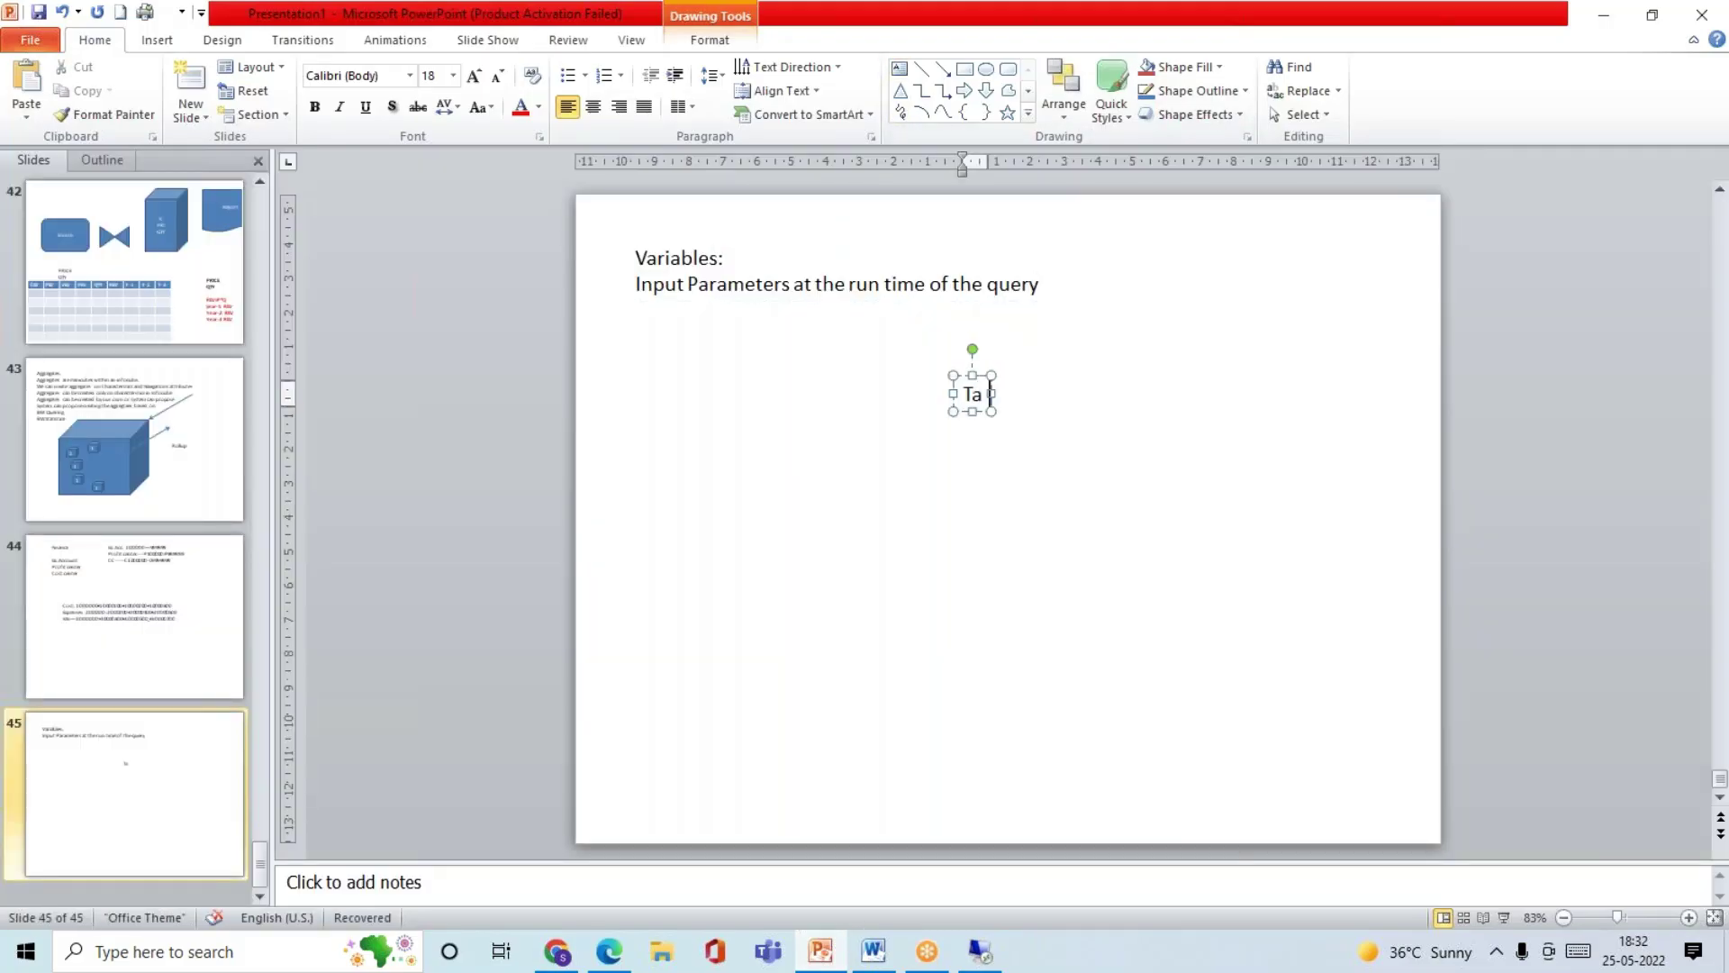
pyautogui.click(1052, 450)
pyautogui.click(899, 68)
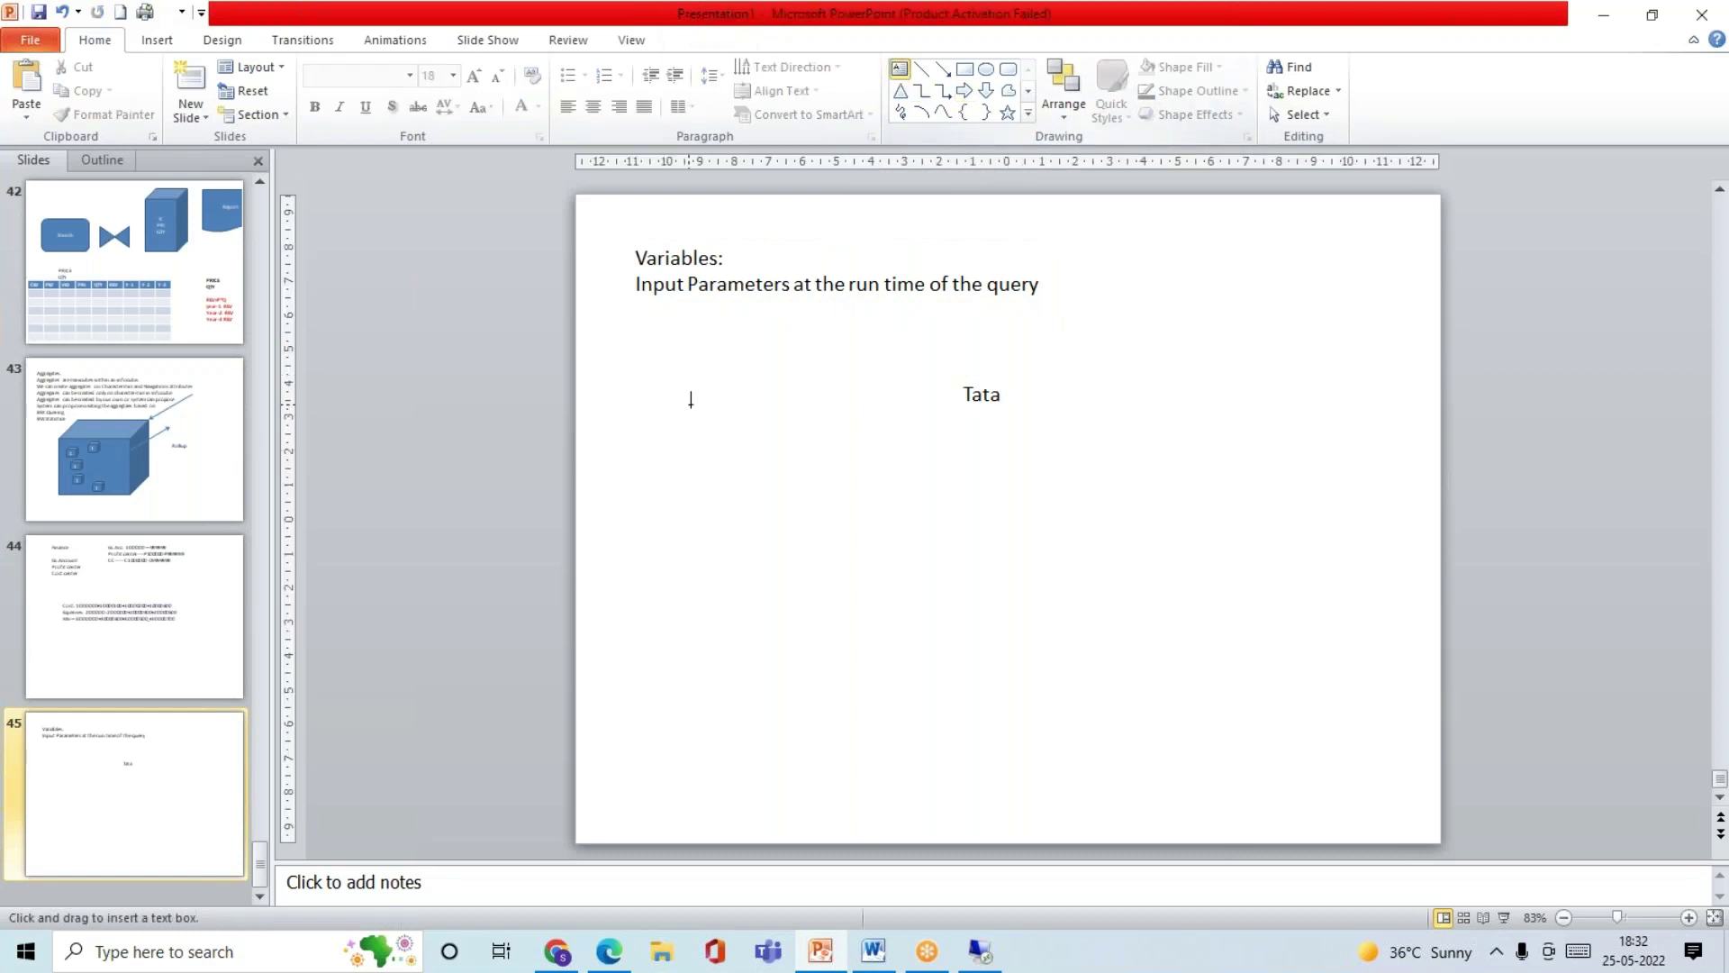
pyautogui.click(672, 439)
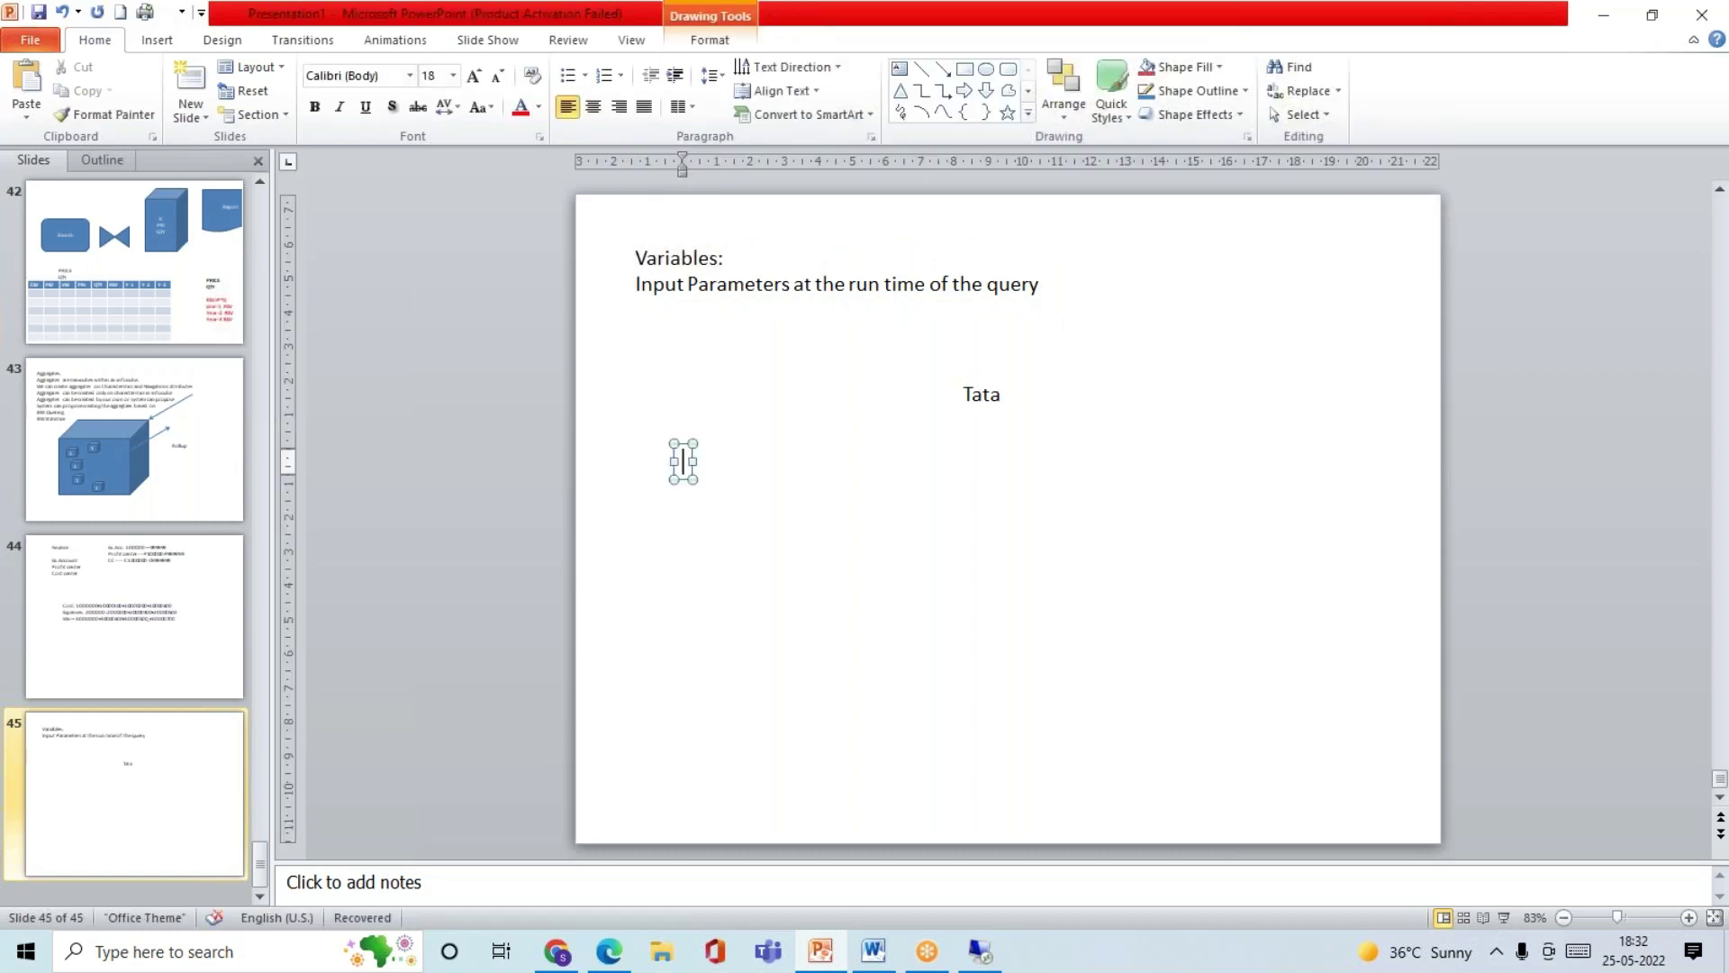
pyautogui.write('Motors')
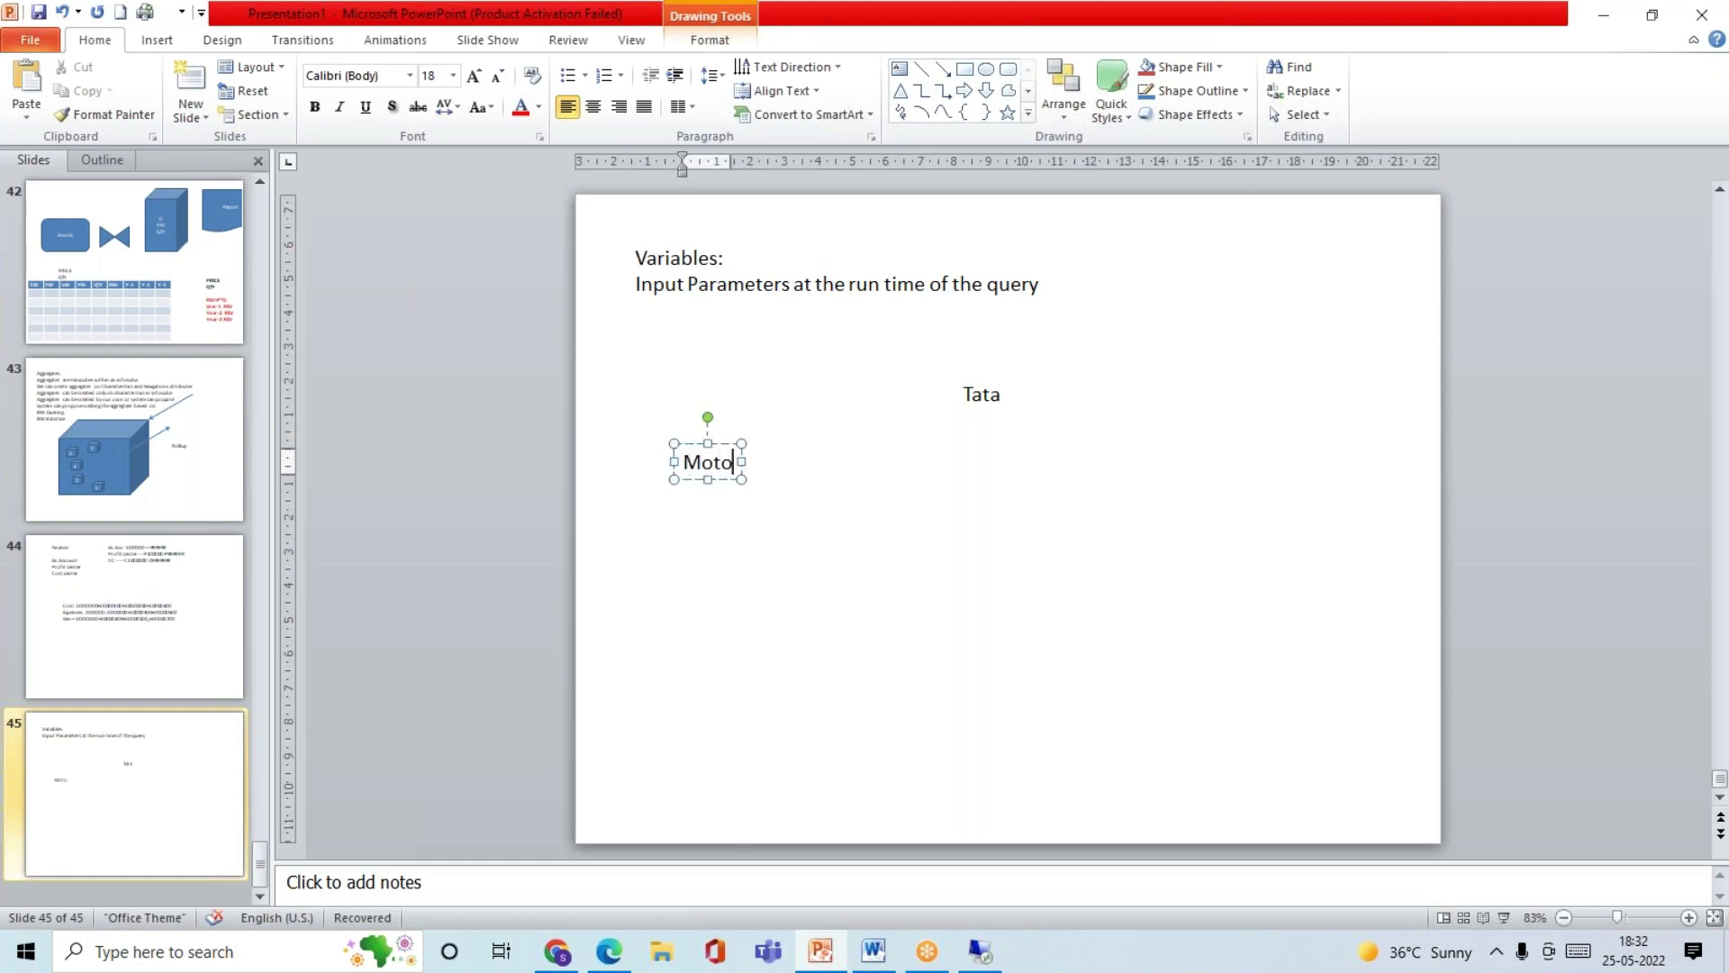
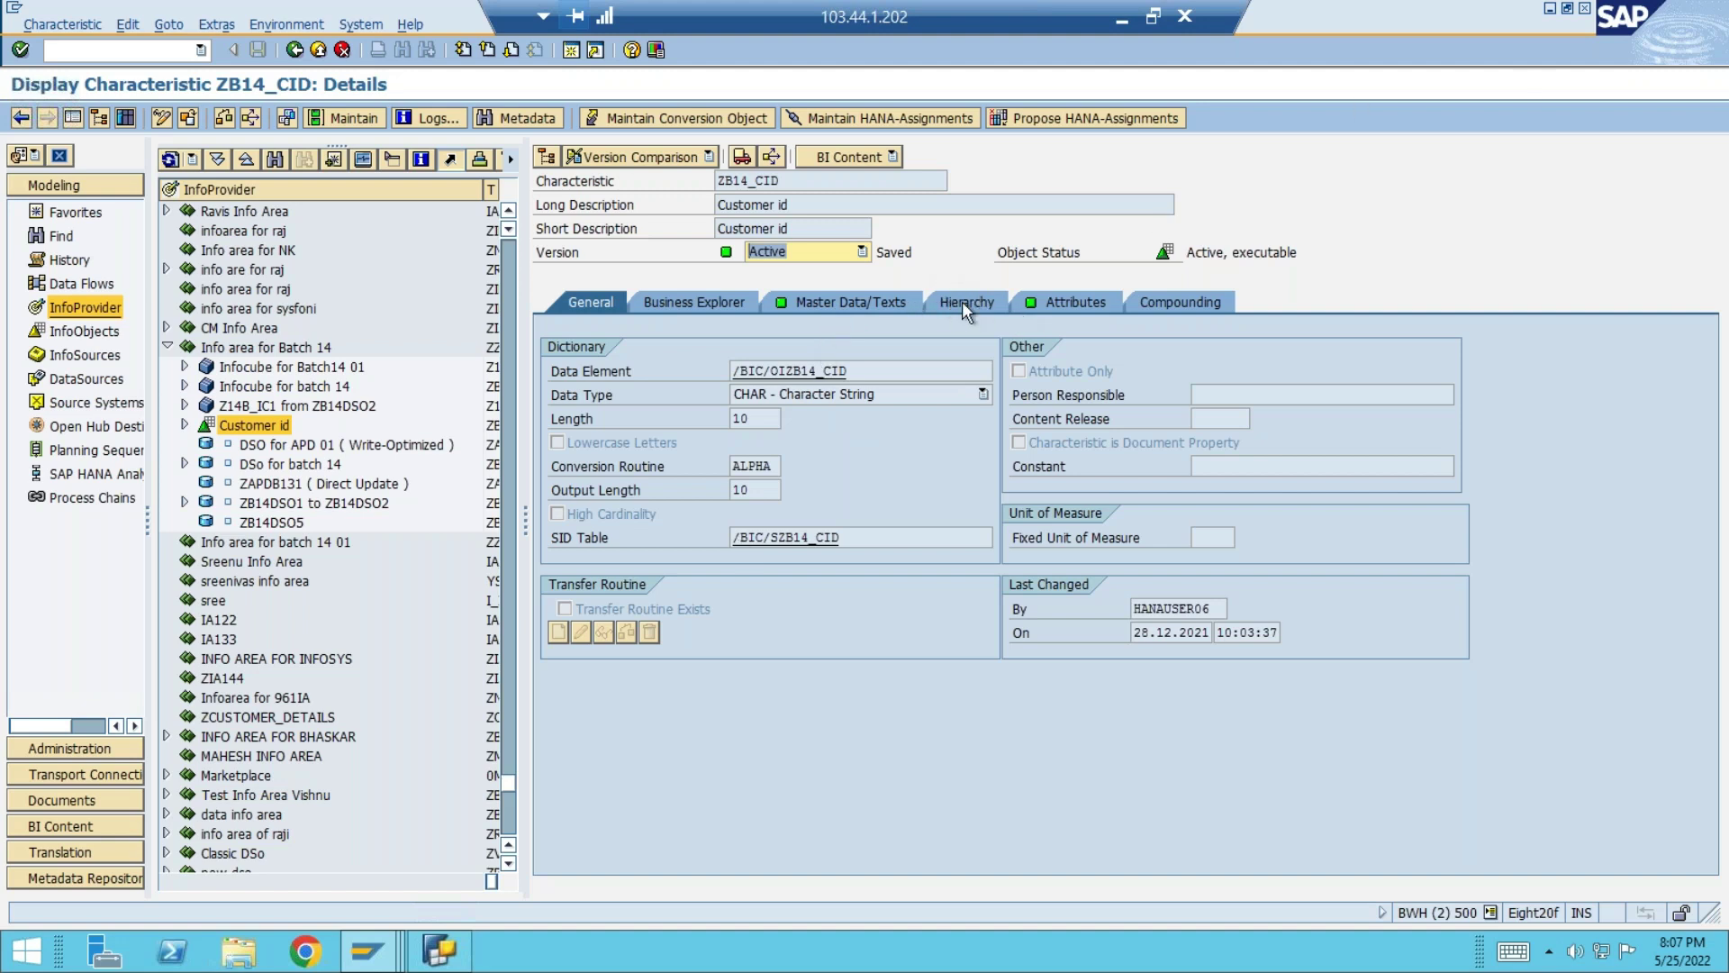
# - Examine the Business Explorer settings of characteristic ZB14_CID, especially the Authorization Relevant option, and highlight its technical name
pyautogui.click(706, 294)
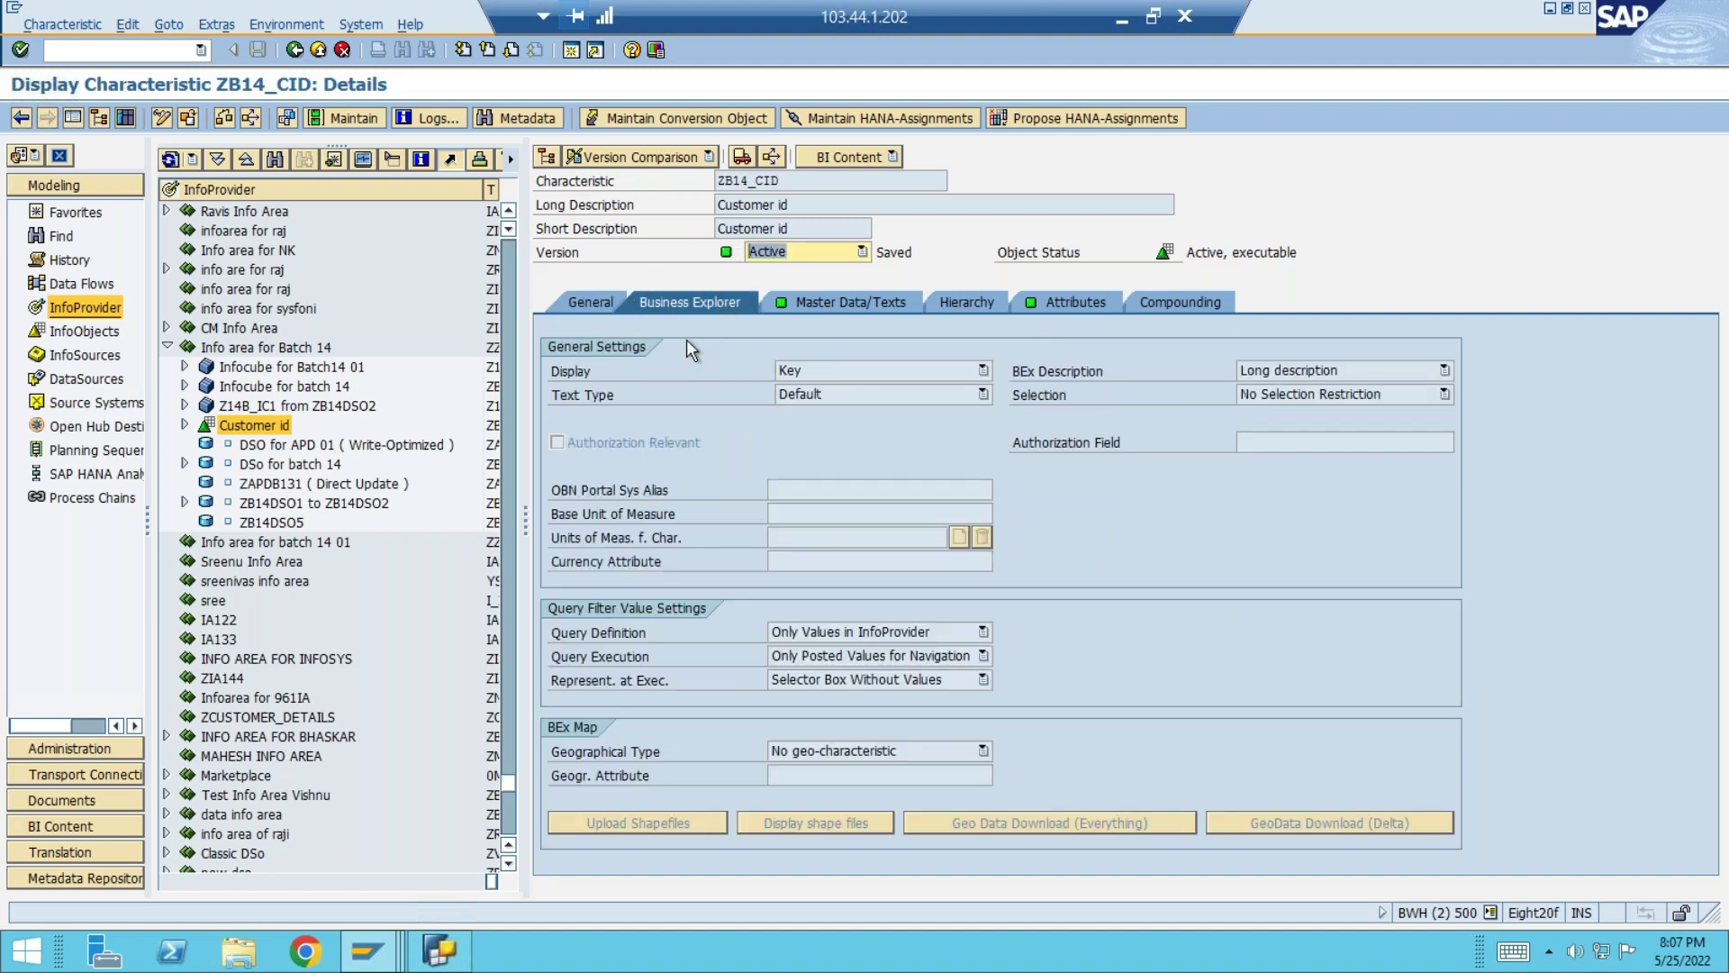
pyautogui.click(558, 441)
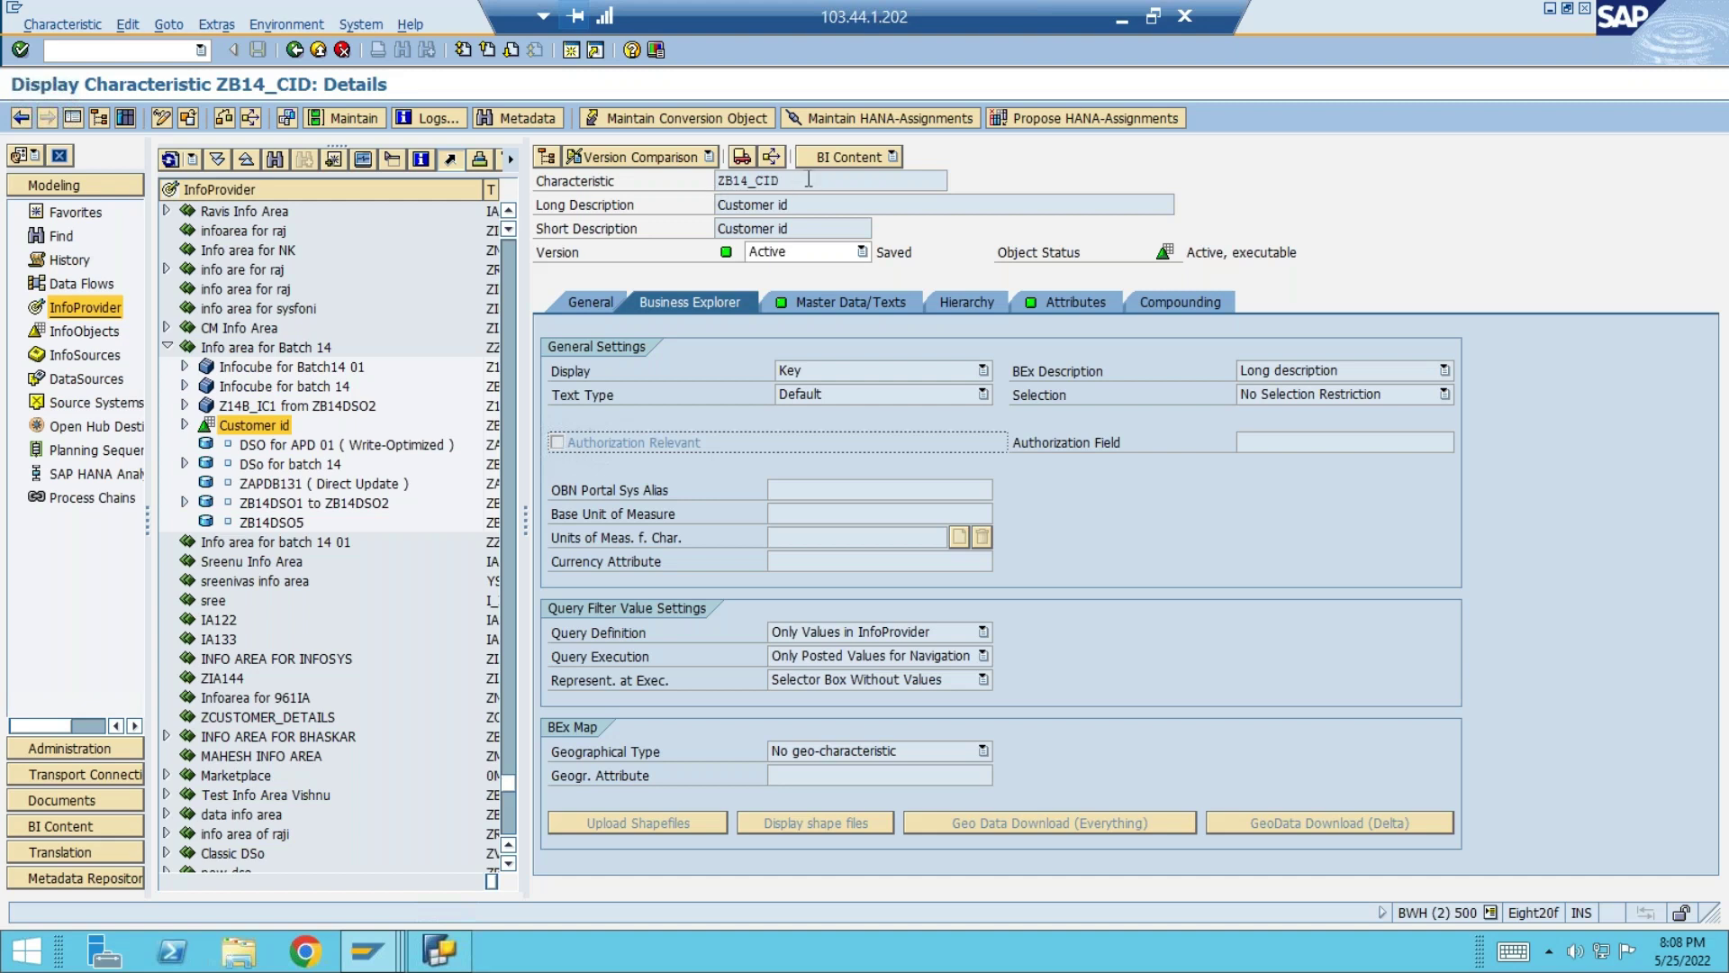
pyautogui.moveTo(808, 180); pyautogui.dragTo(713, 189)
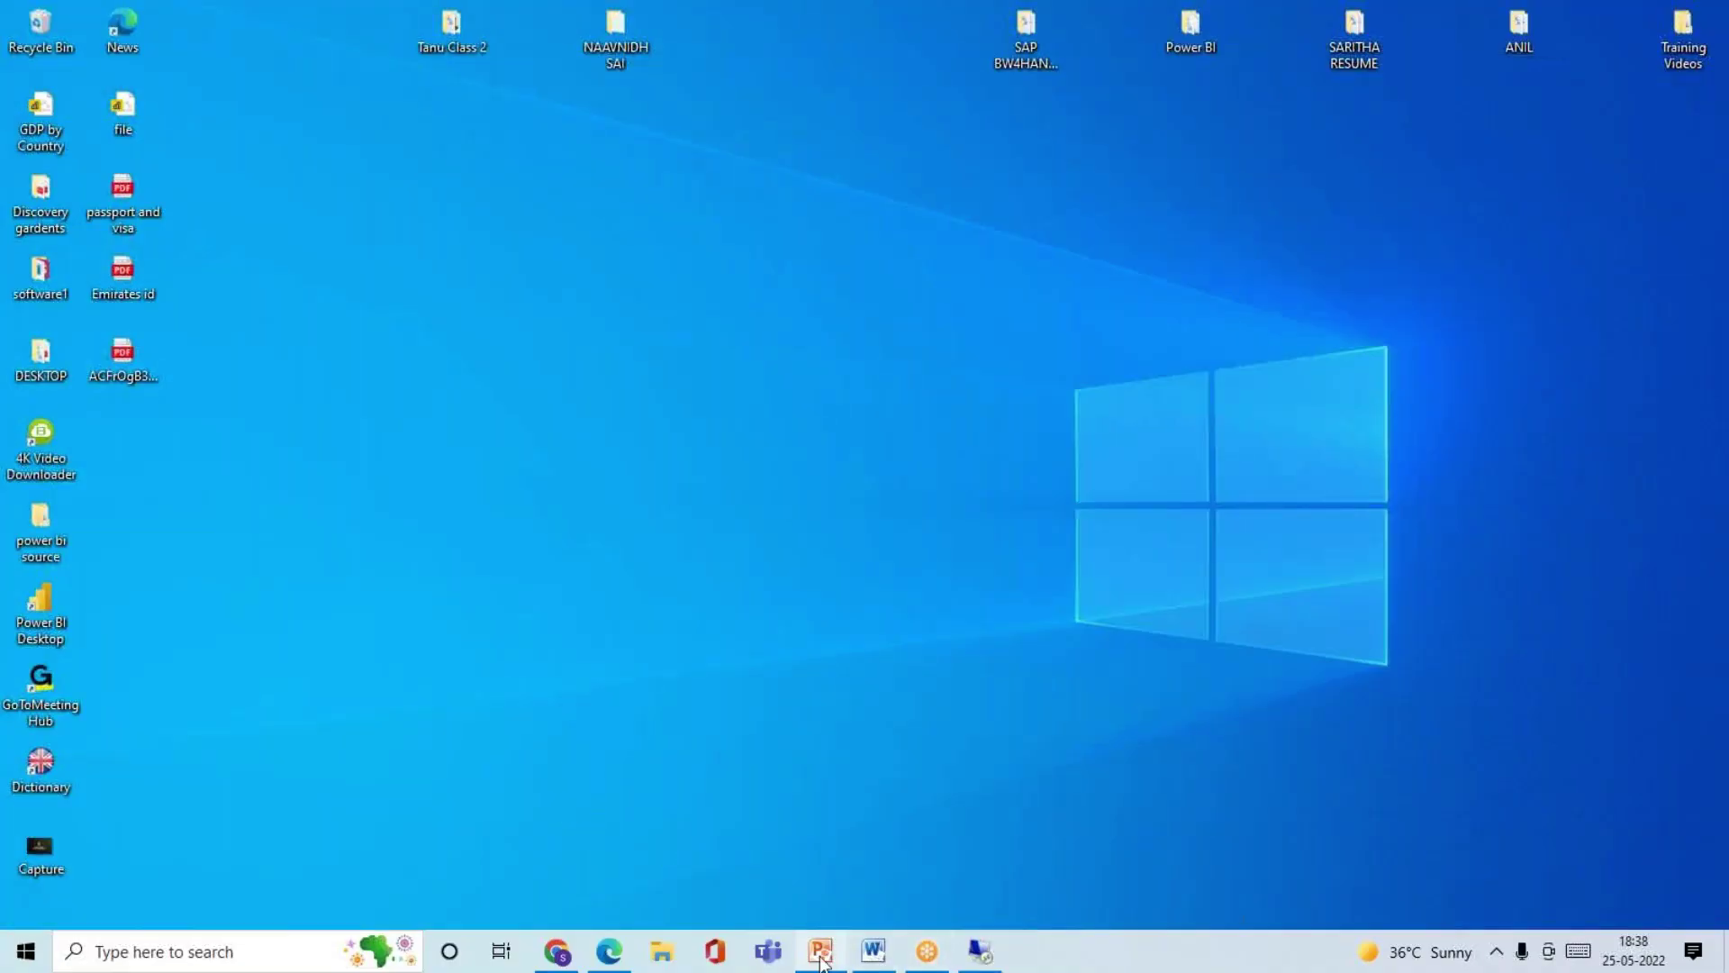
# - Switch to PowerPoint and compare each user on the slide with the plant rows of the Total Sales table
pyautogui.click(822, 953)
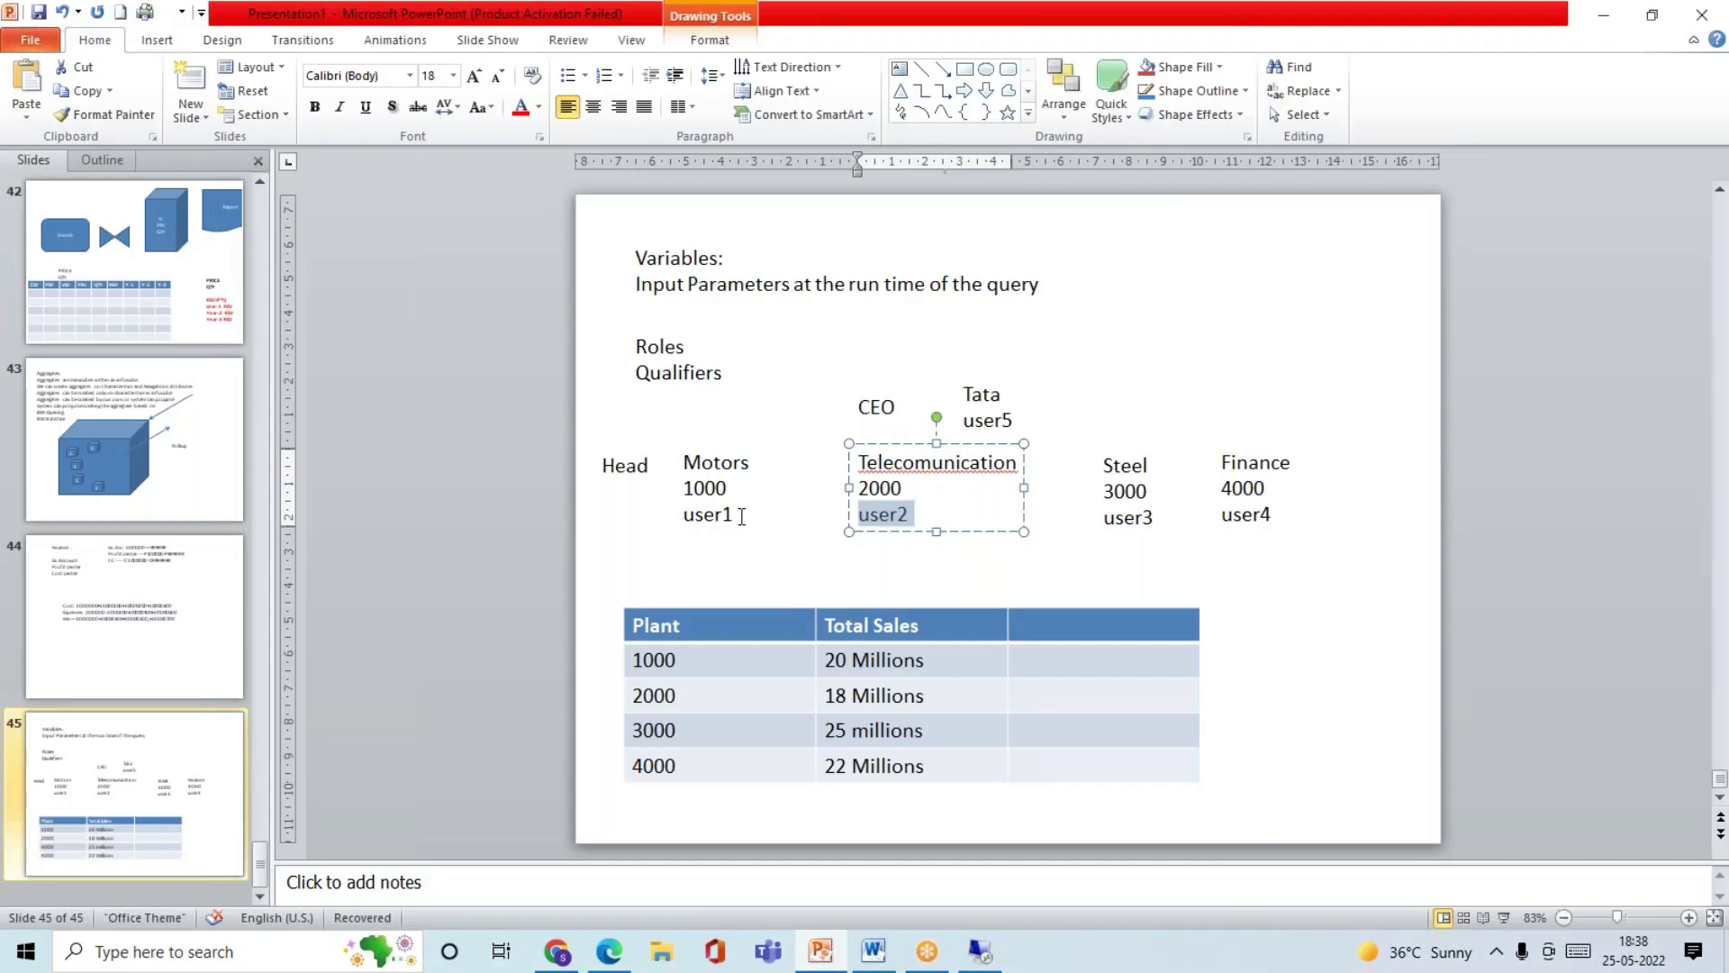
pyautogui.click(742, 515)
pyautogui.doubleClick(678, 661)
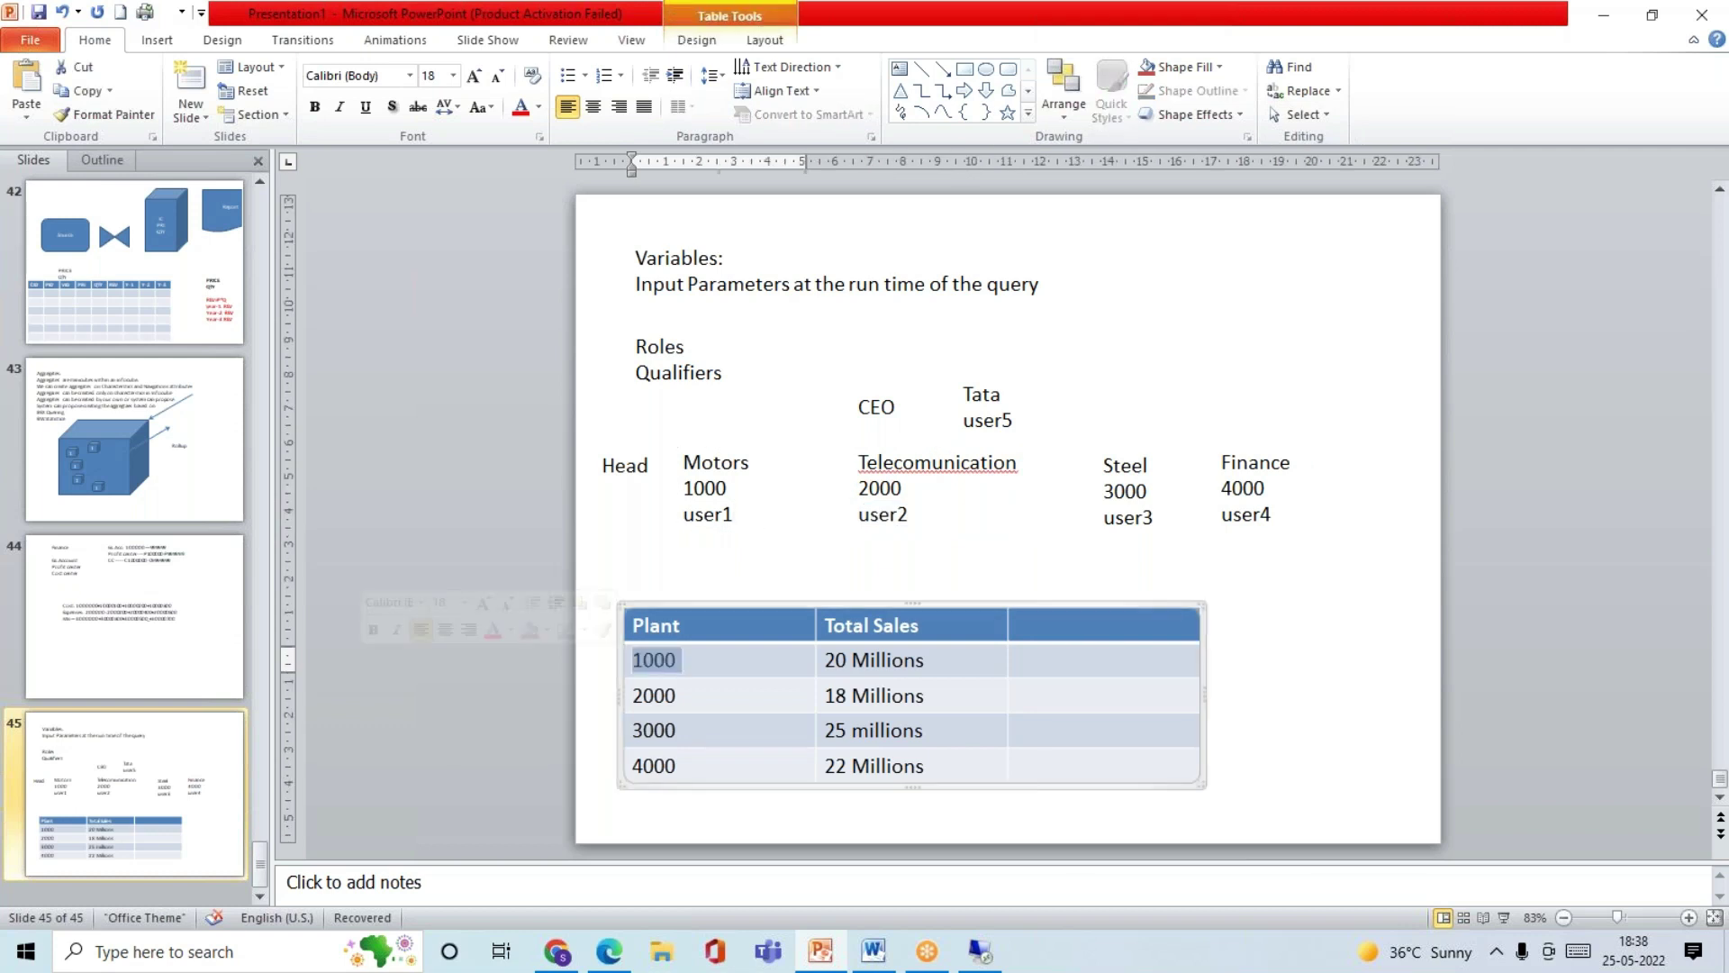
pyautogui.click(919, 526)
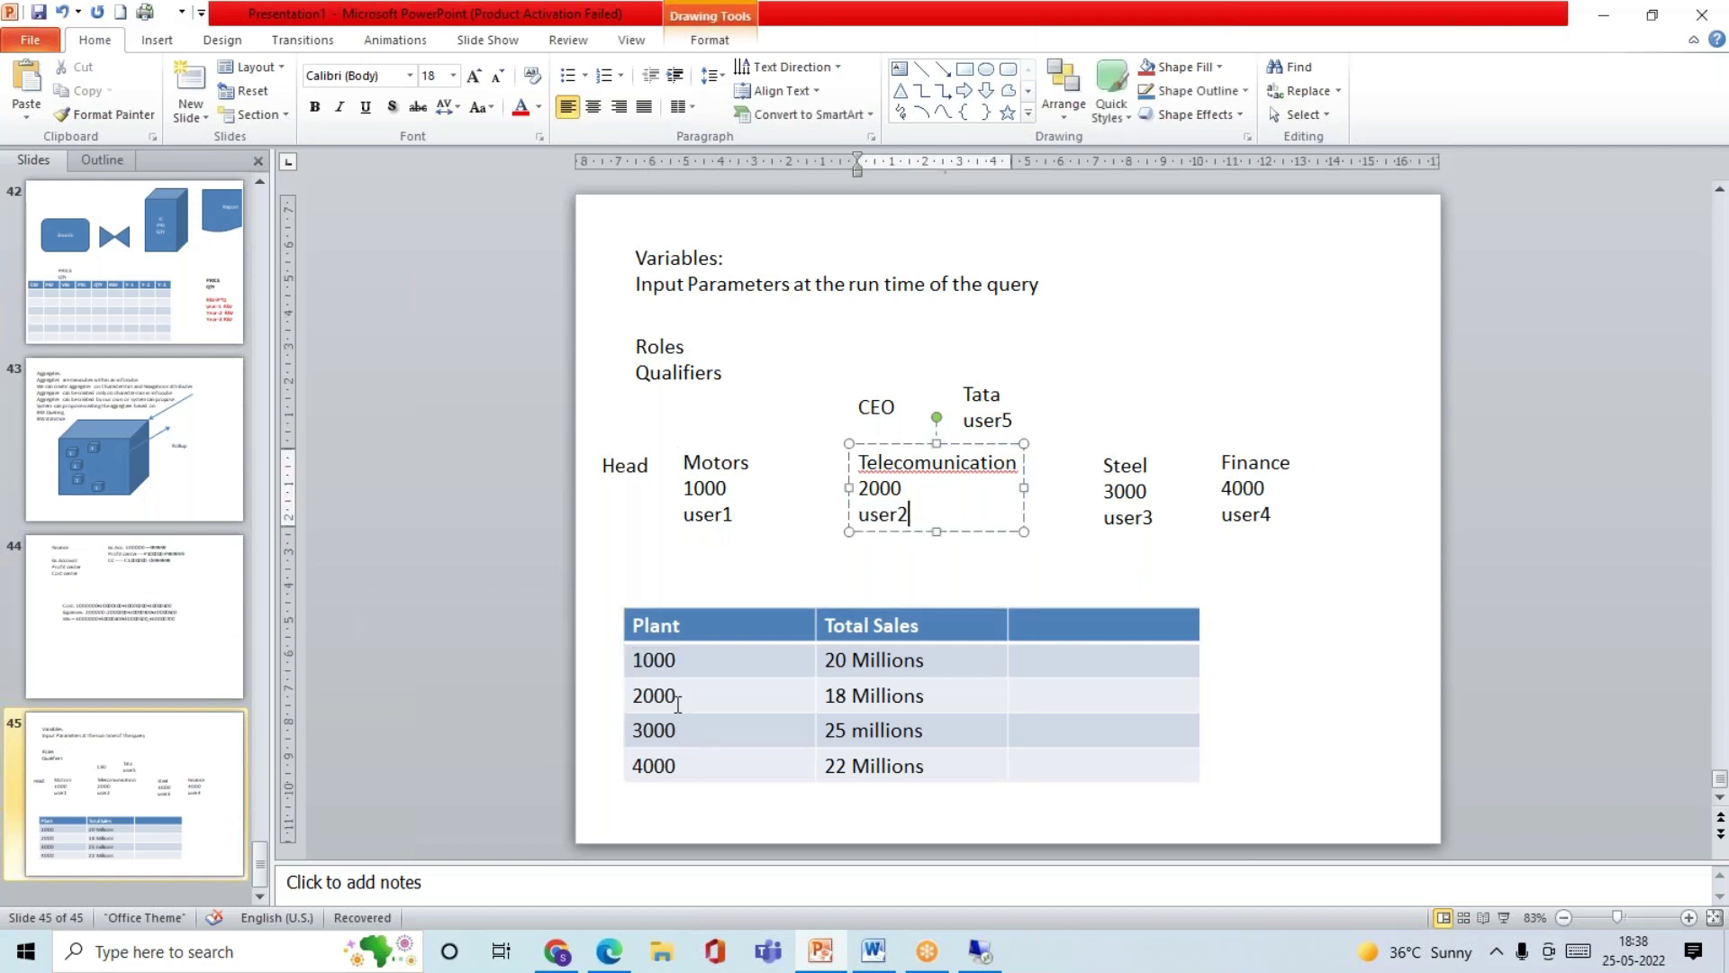
pyautogui.doubleClick(677, 698)
pyautogui.moveTo(692, 726); pyautogui.dragTo(589, 729)
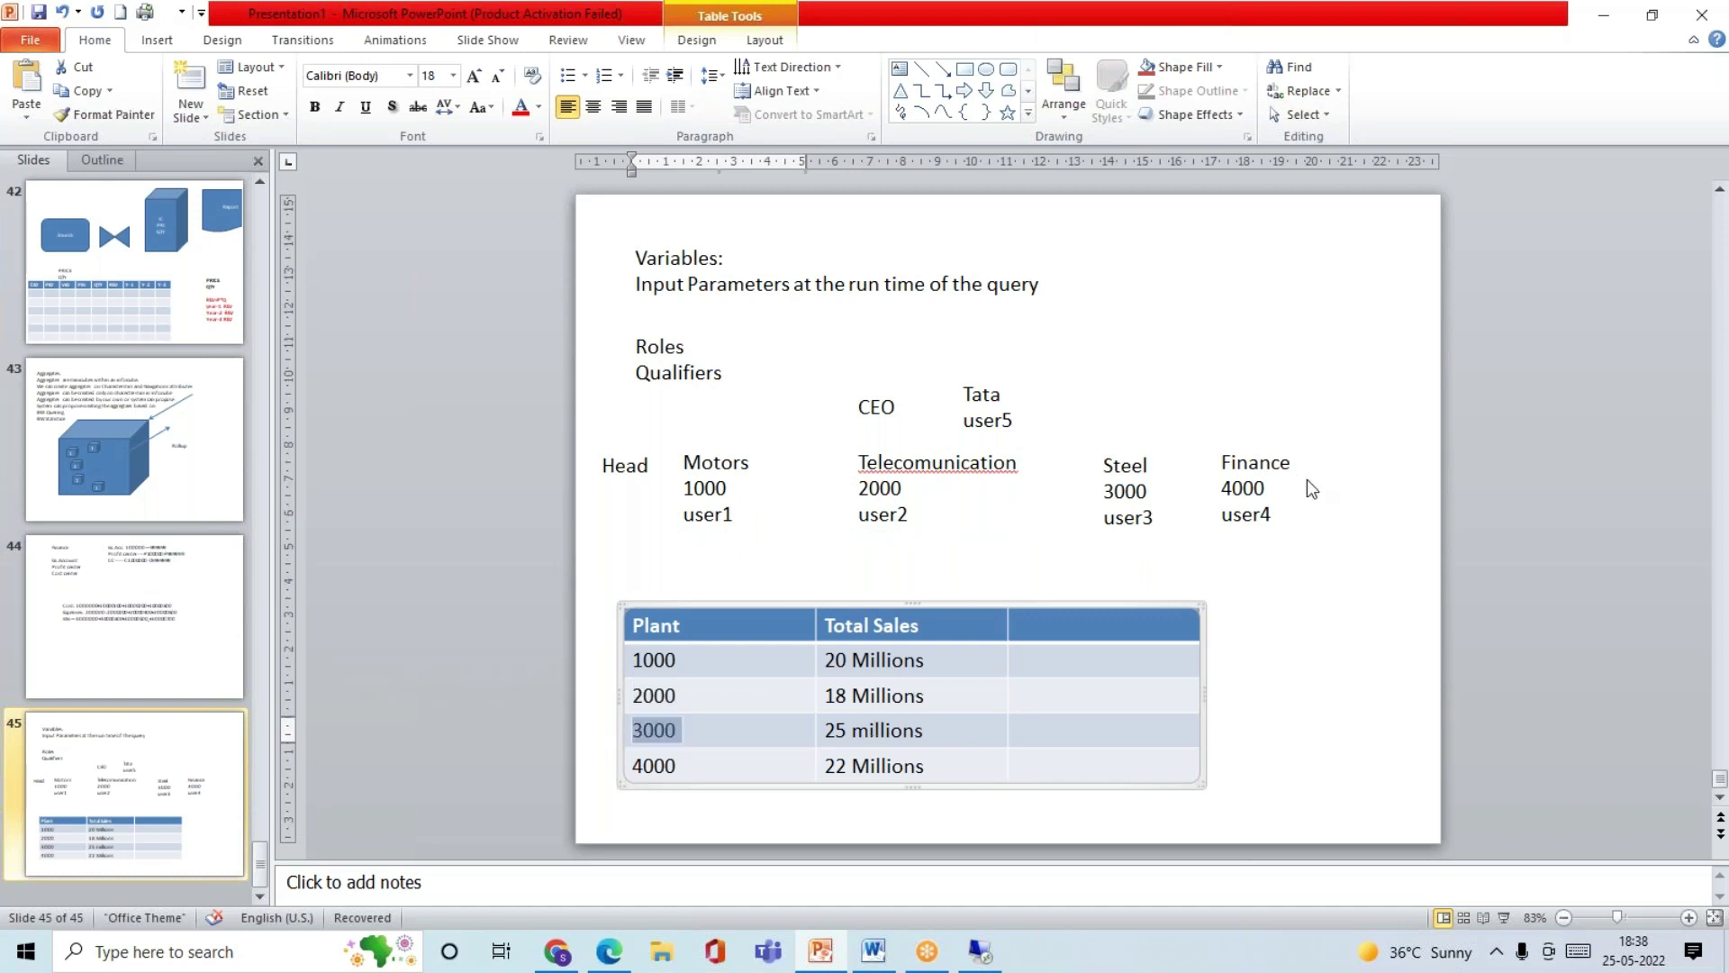
pyautogui.moveTo(692, 767); pyautogui.dragTo(597, 766)
pyautogui.click(995, 419)
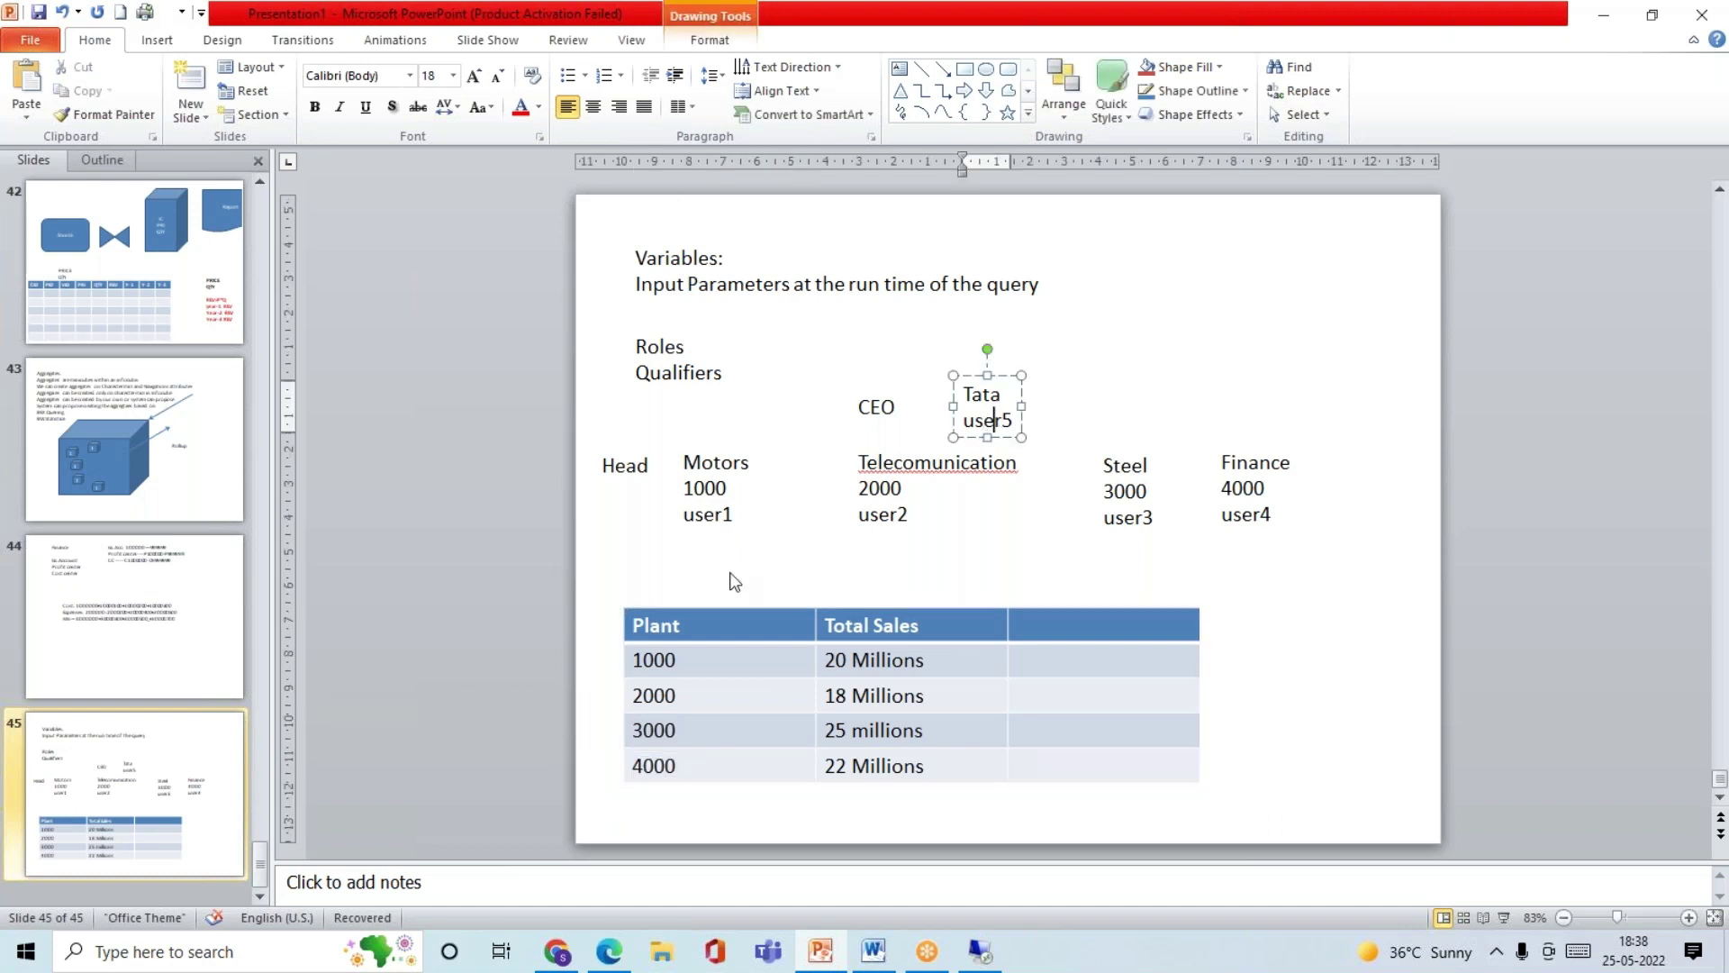
pyautogui.click(974, 772)
pyautogui.moveTo(973, 771); pyautogui.dragTo(638, 661)
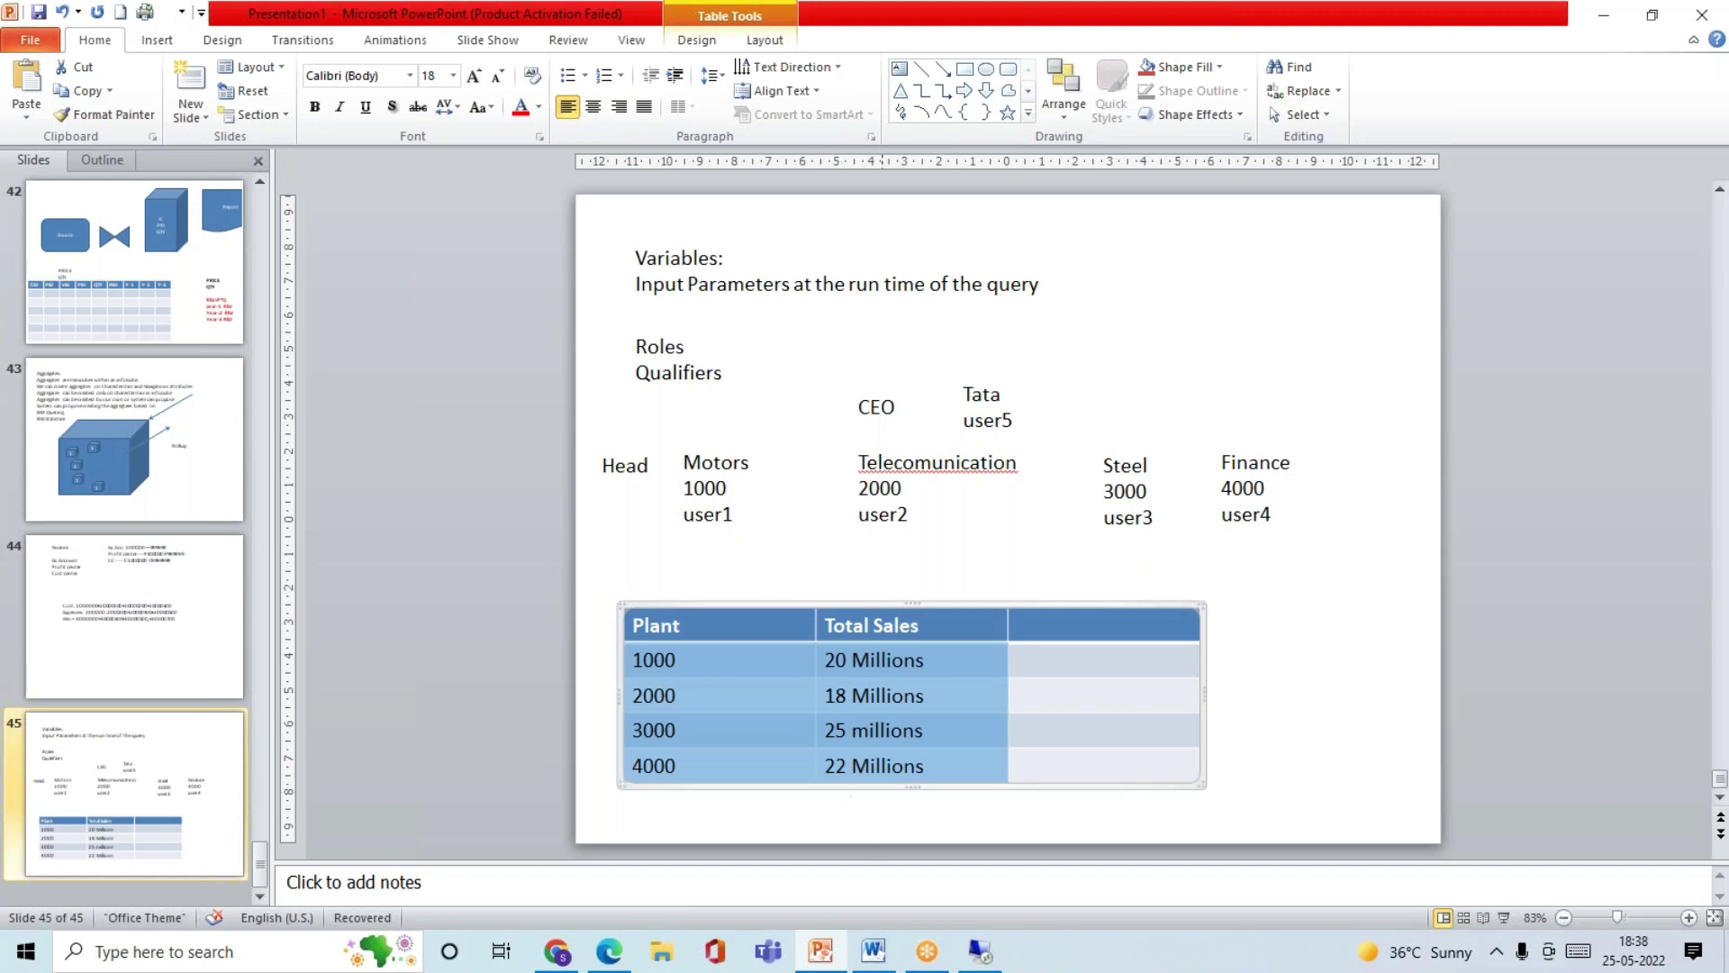
# - Switch back to SAP GUI, open a new session and run transaction rsecadmin for managing analysis authorizations
pyautogui.click(979, 962)
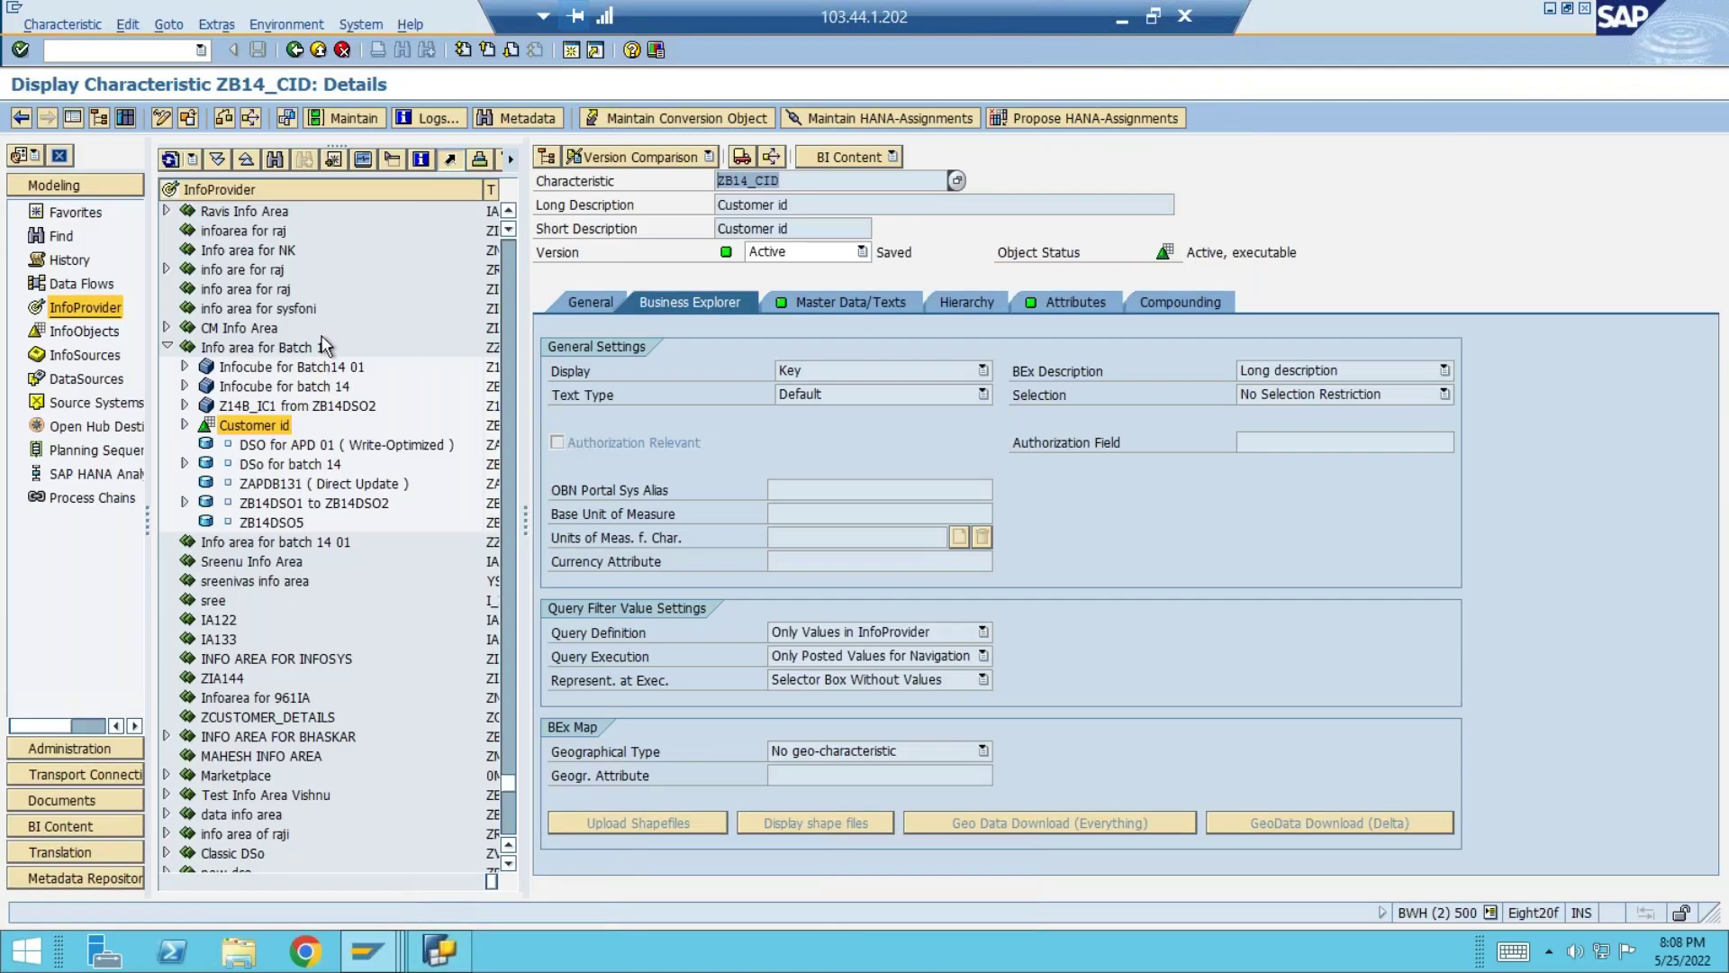
pyautogui.click(574, 50)
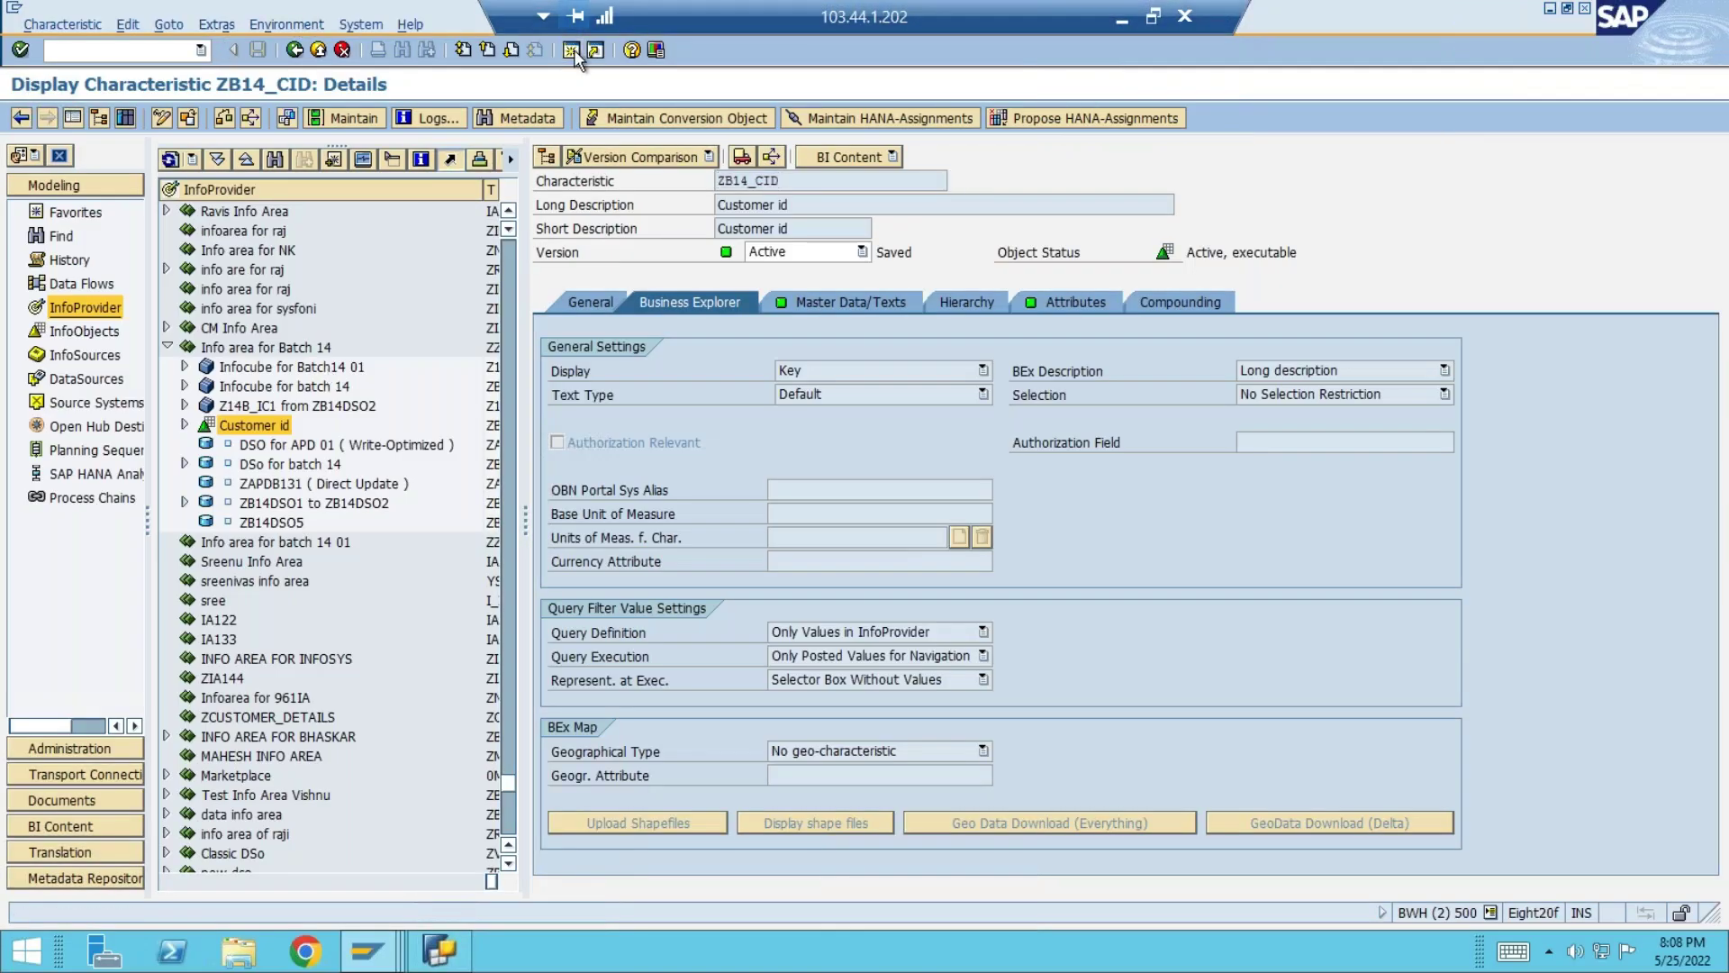
pyautogui.write('s')
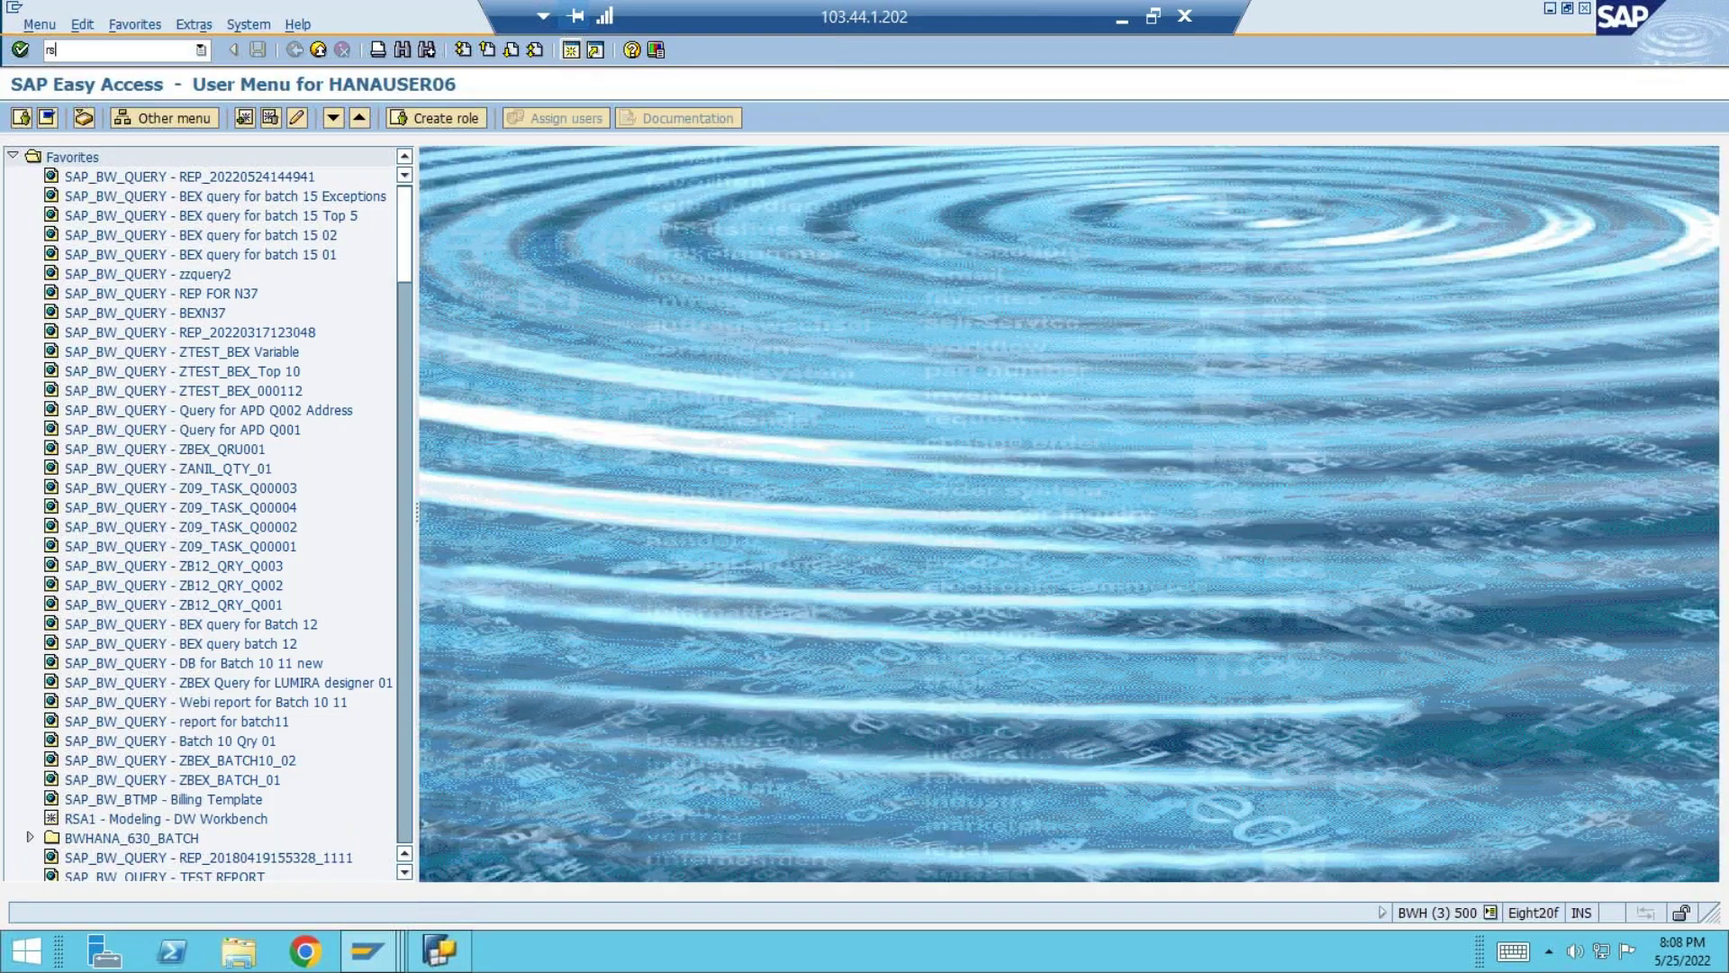
pyautogui.write('ecadmin')
pyautogui.press('Return')
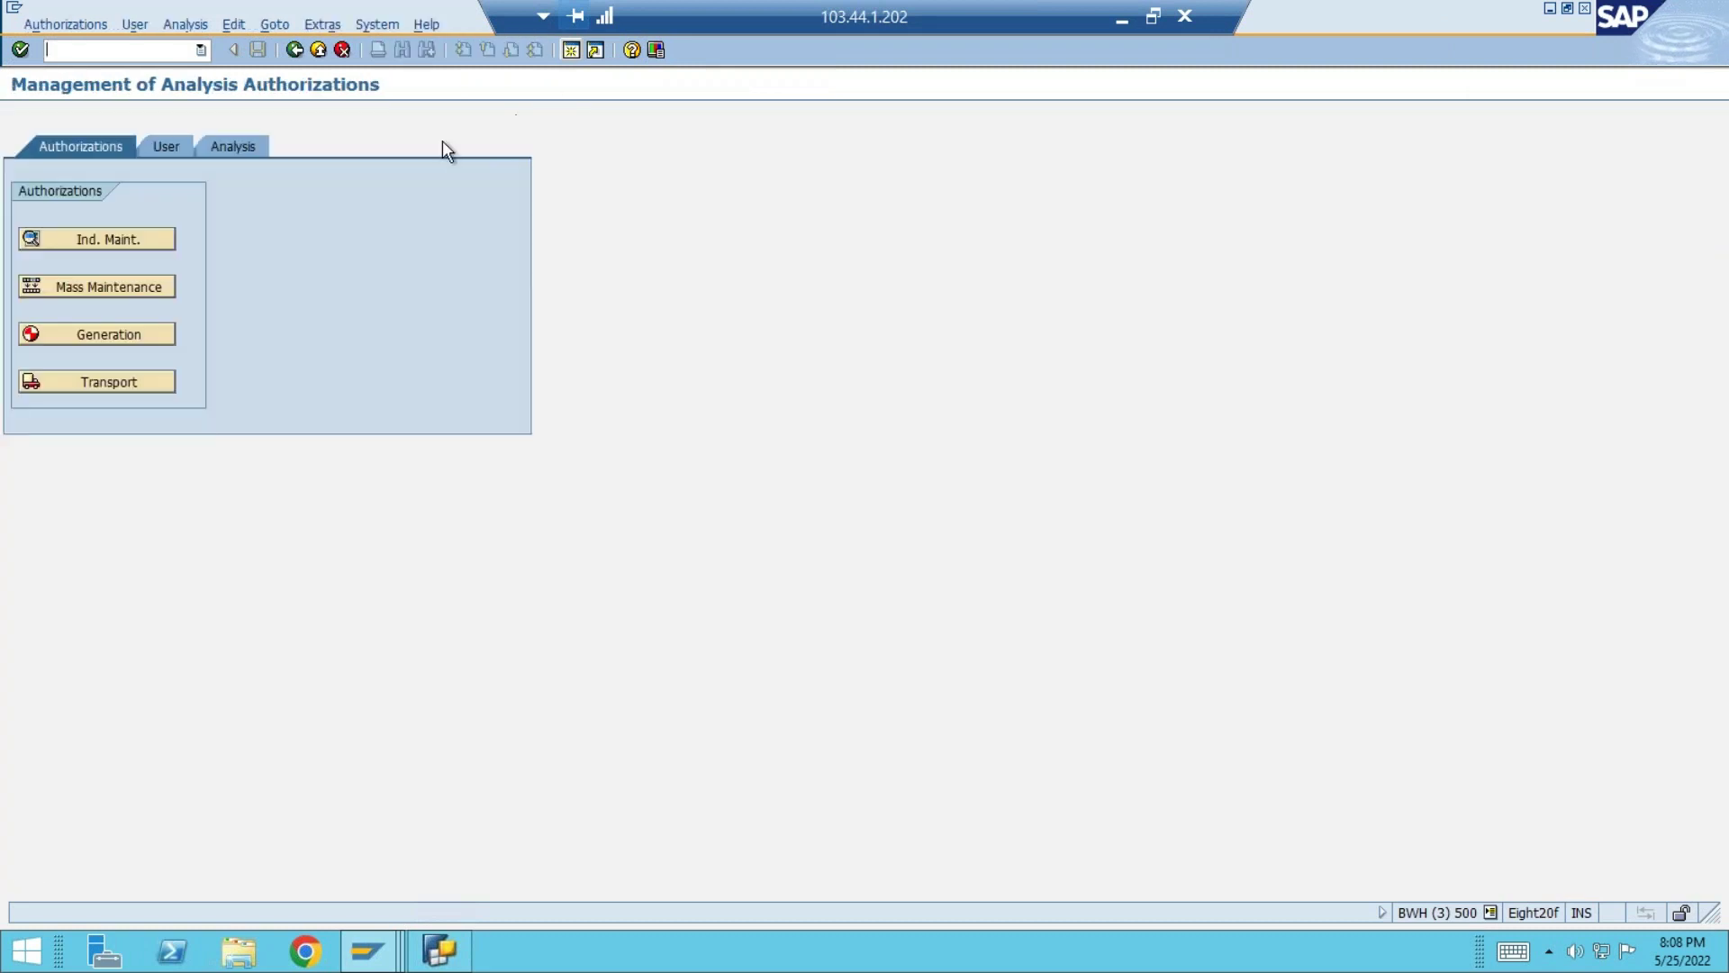
# - Display the individual authorization assignment of user HANAUSER06
pyautogui.click(165, 142)
pyautogui.click(134, 240)
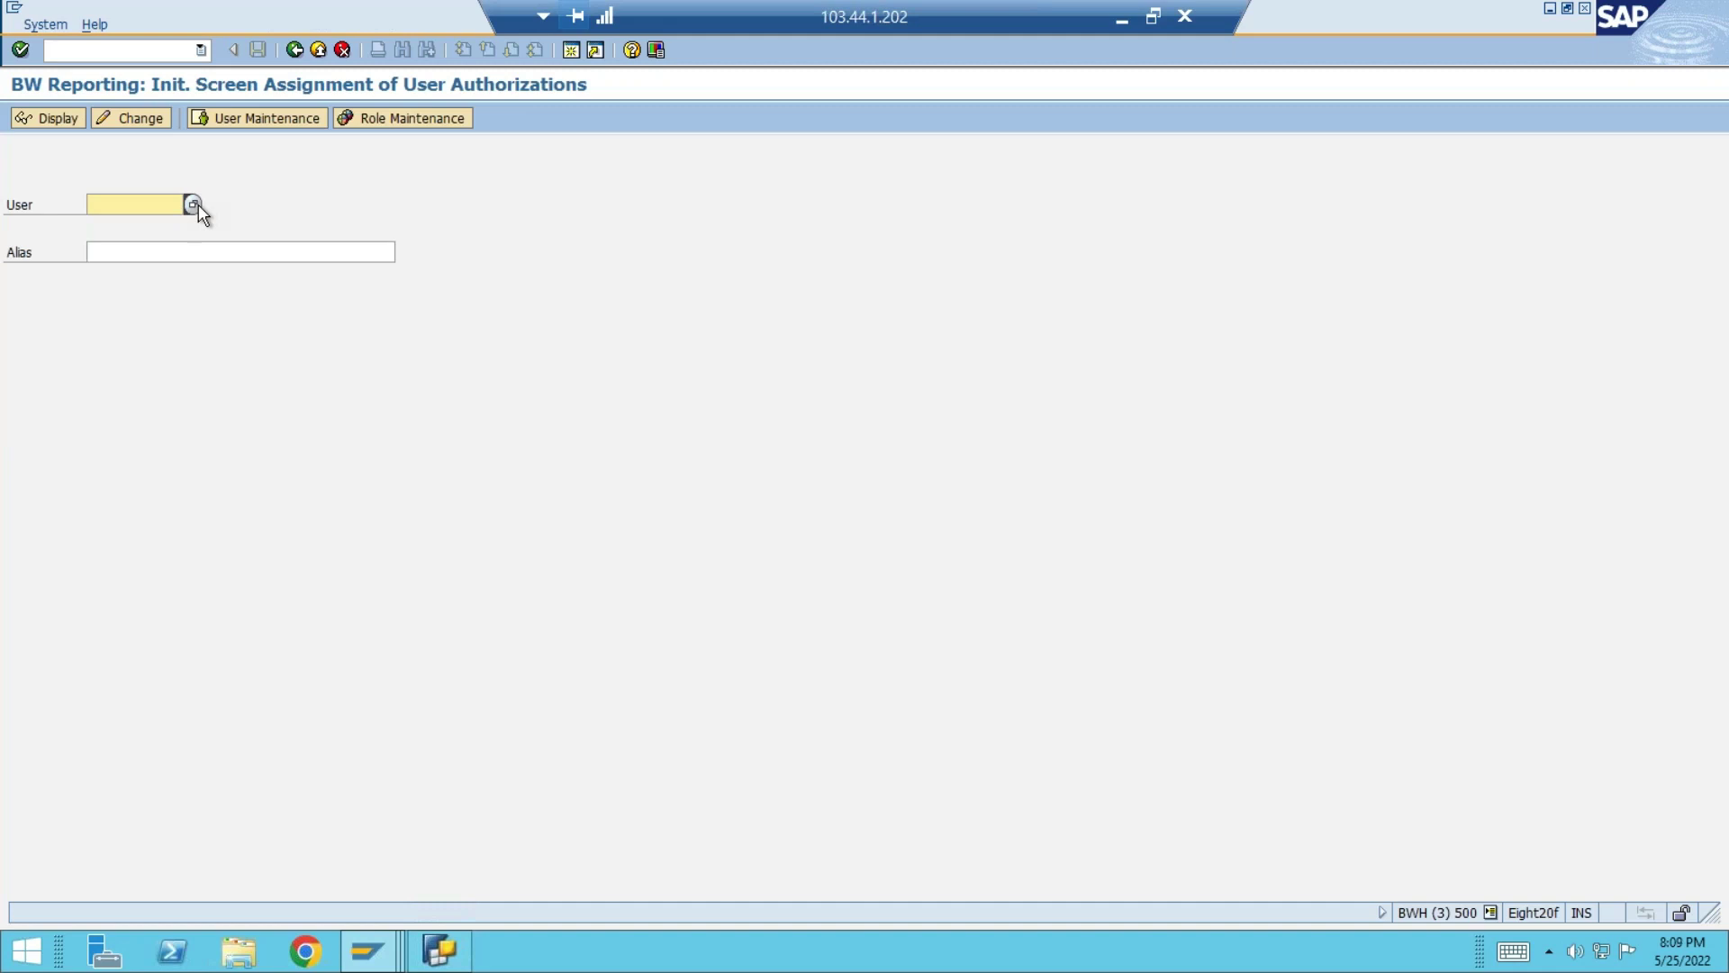
pyautogui.write('hanauser06')
pyautogui.press('Return')
pyautogui.click(45, 109)
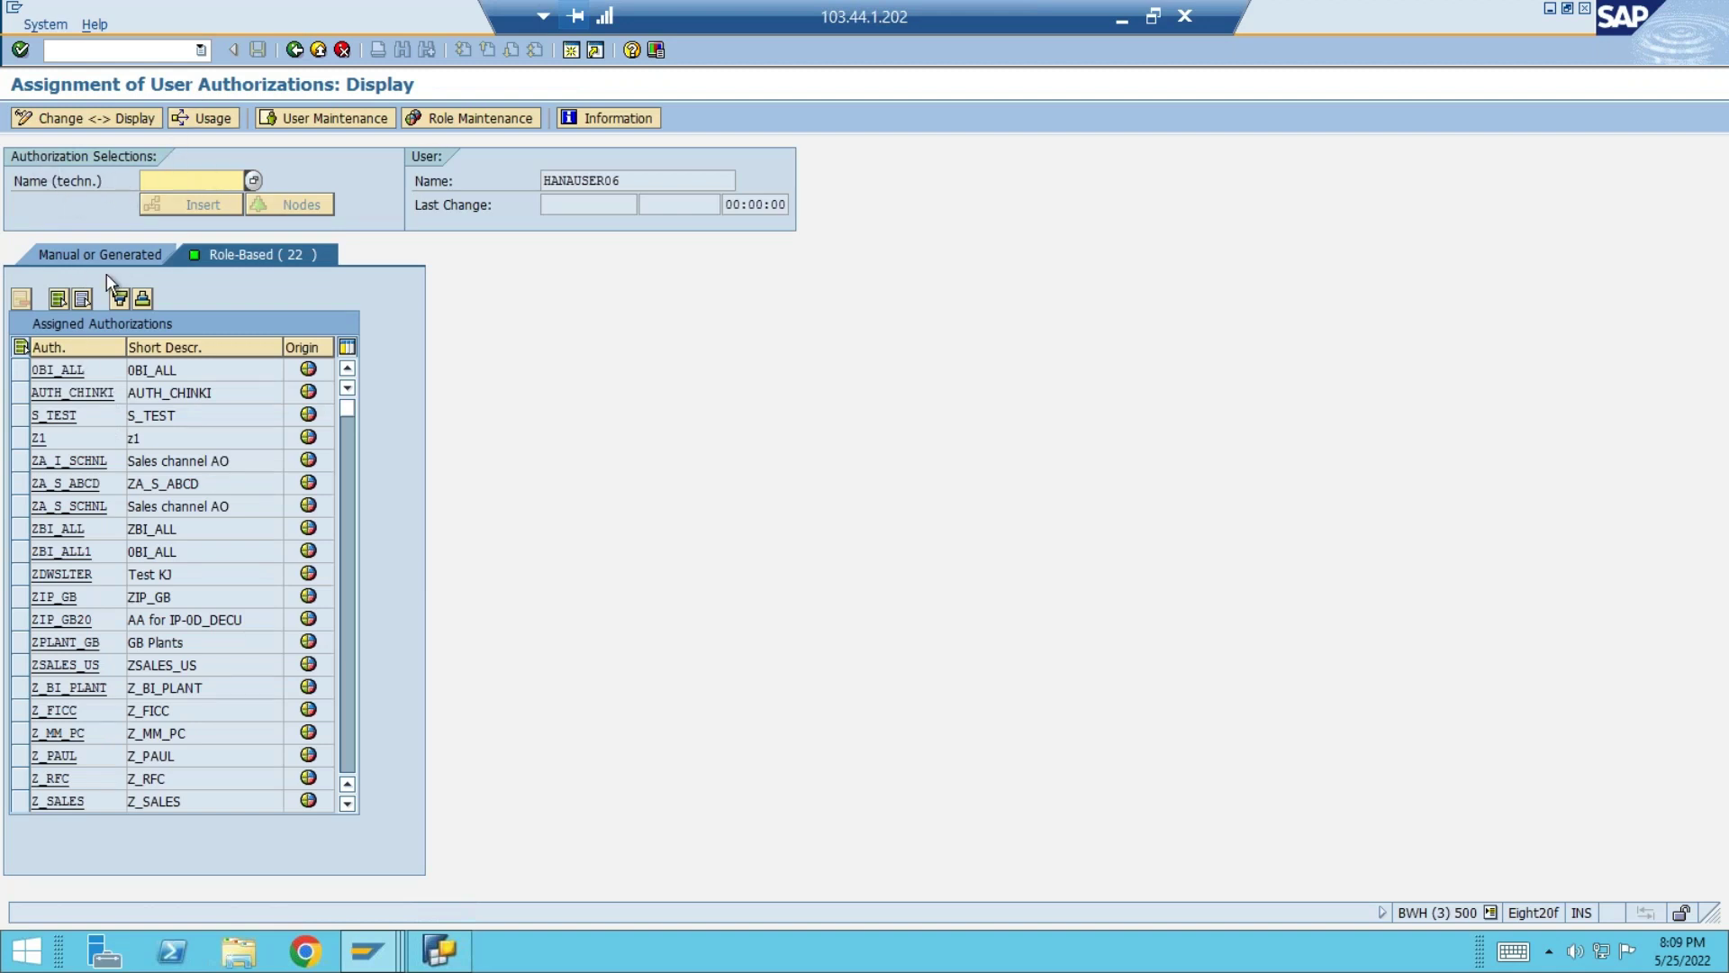
# - Inspect the activity intervals of 0TCAACTVT in authorization ZA_I_SCHNL, and return to the list of assigned authorizations
pyautogui.click(102, 367)
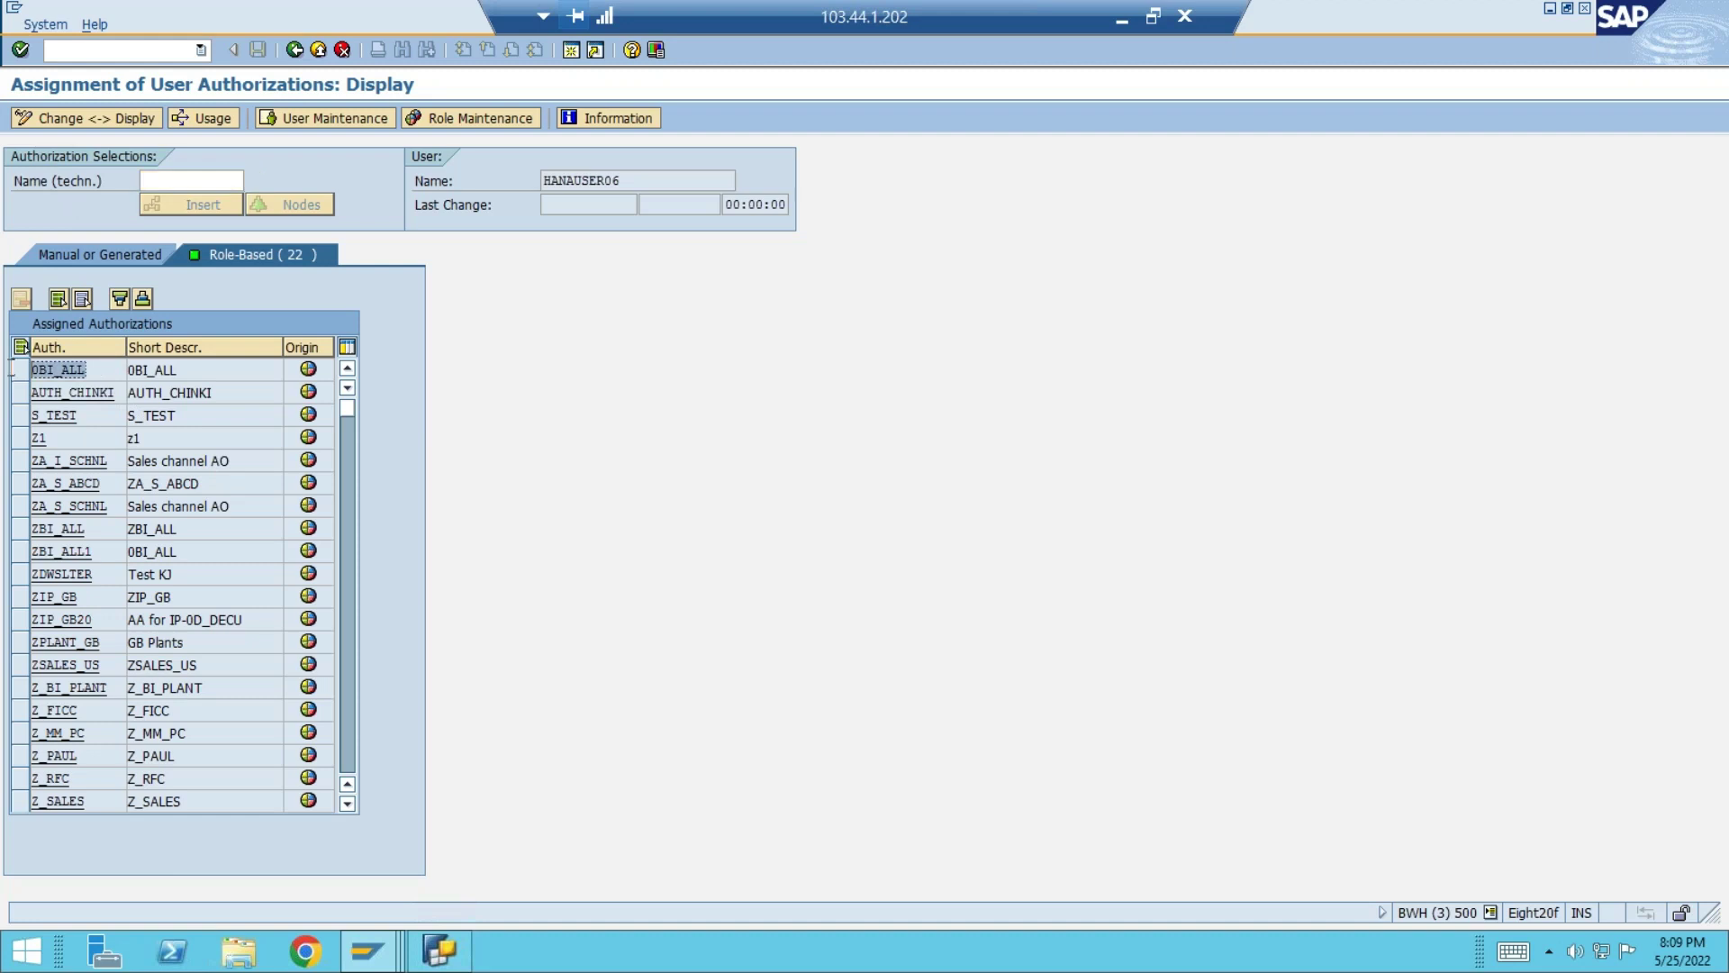
pyautogui.doubleClick(79, 465)
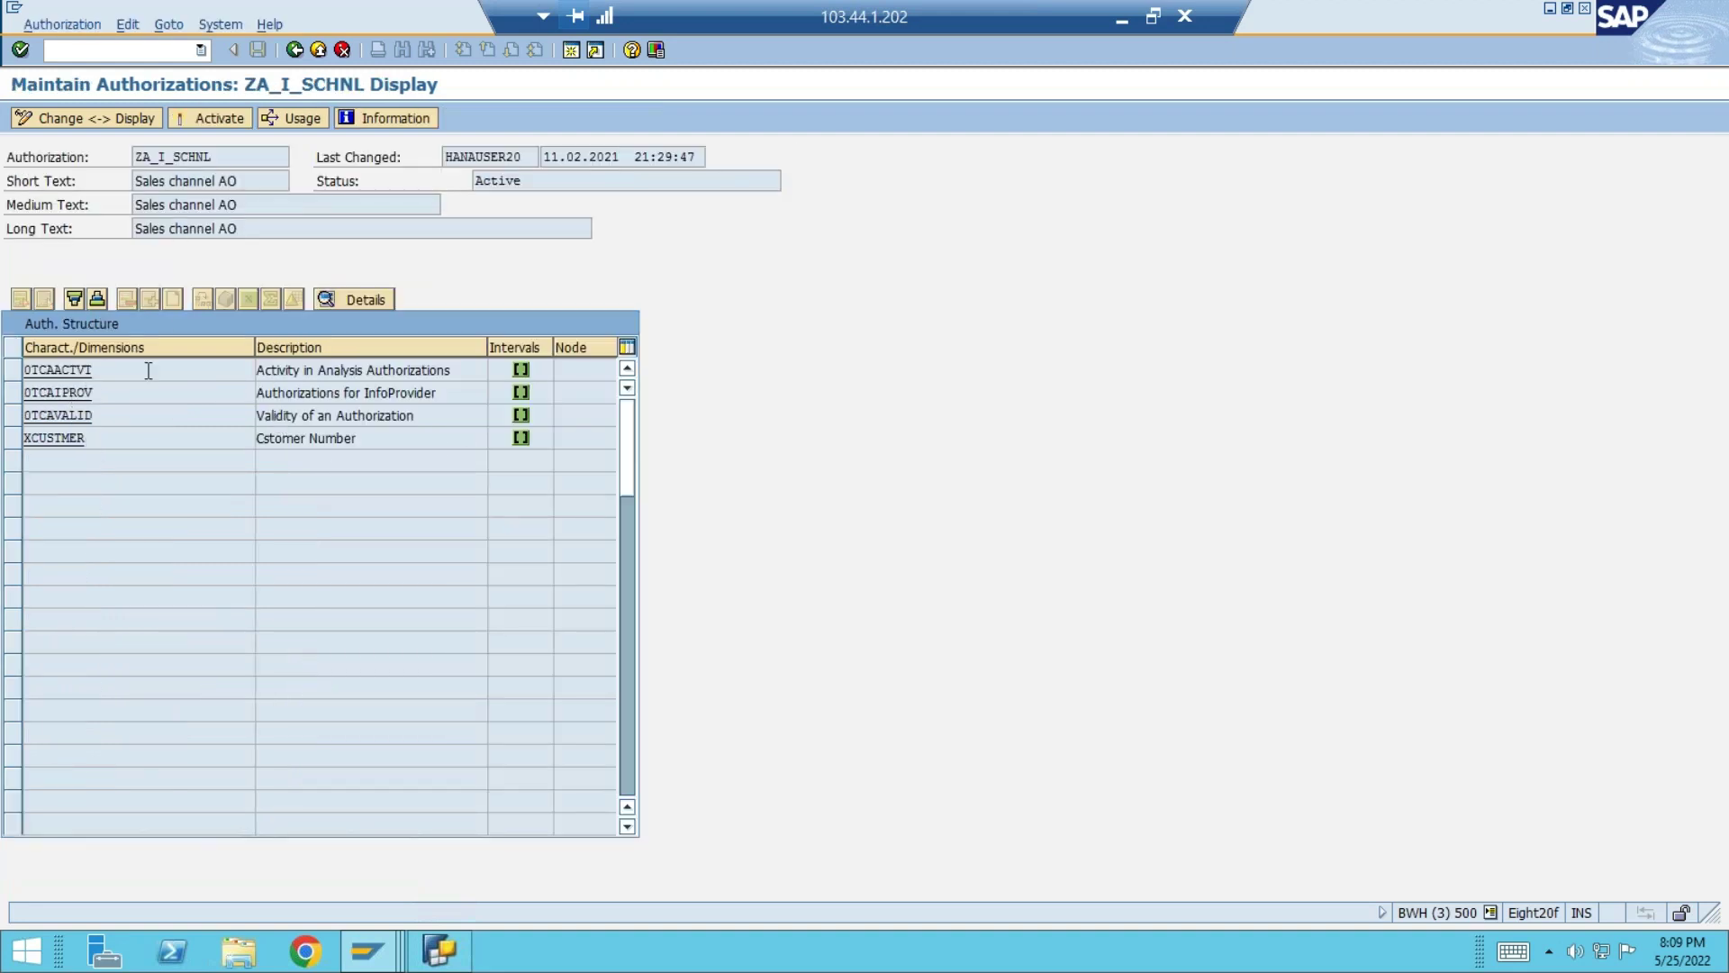
pyautogui.click(471, 369)
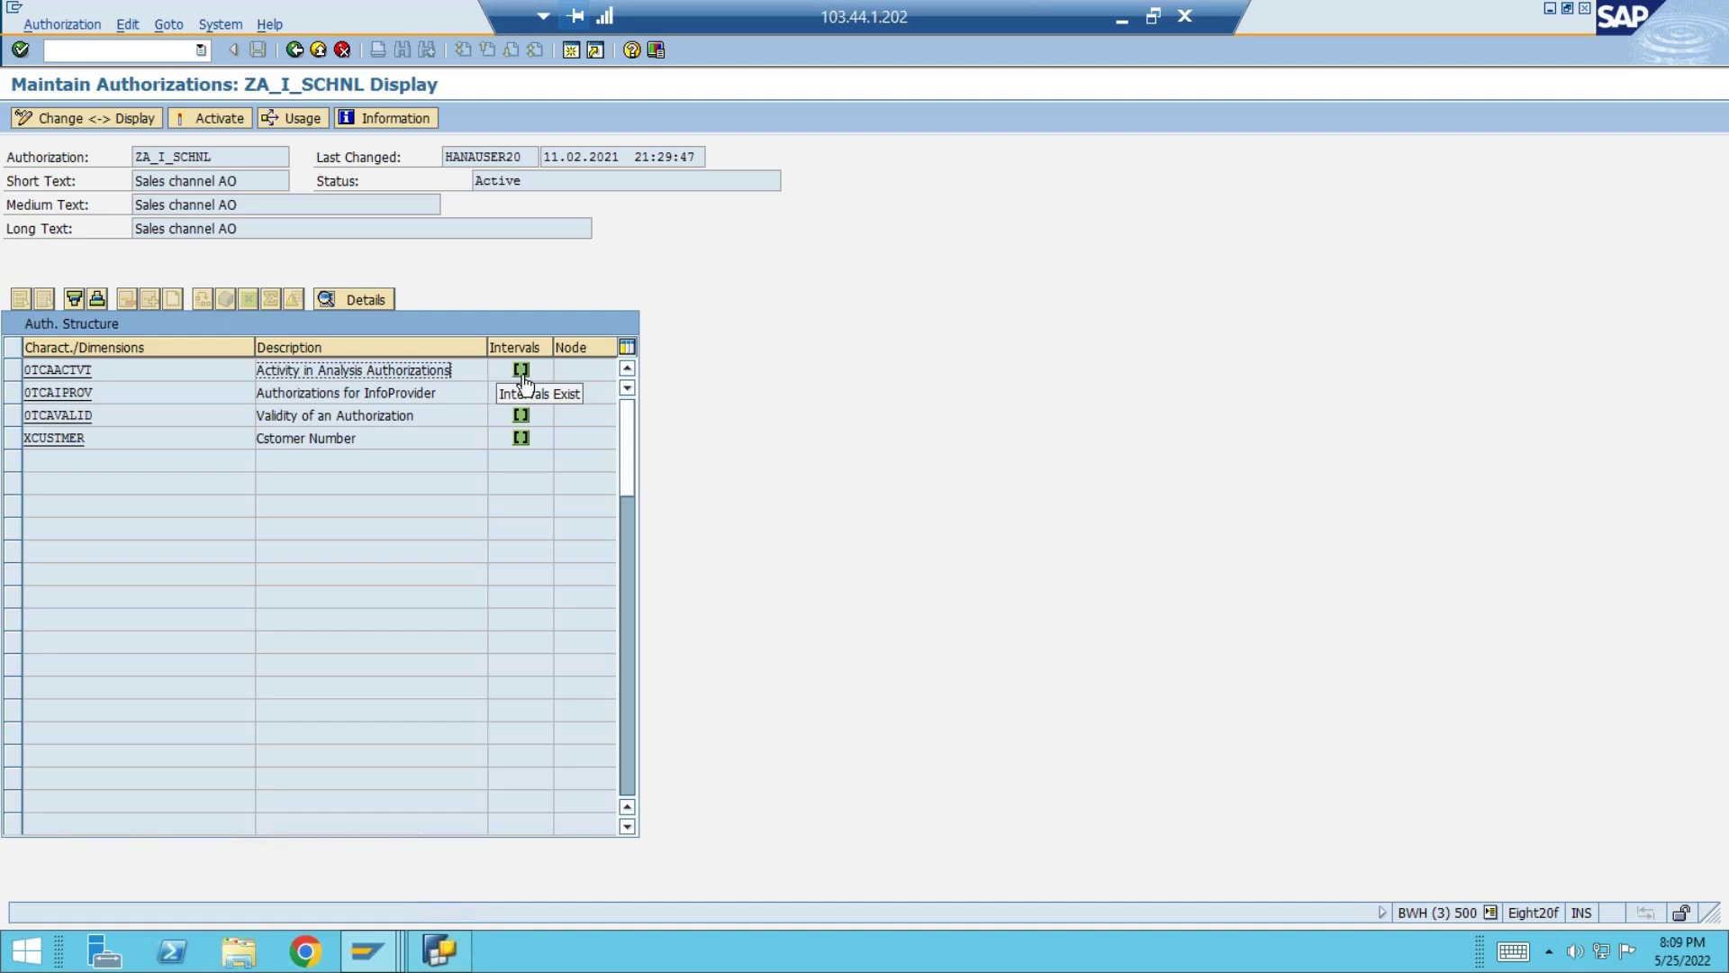
pyautogui.click(521, 371)
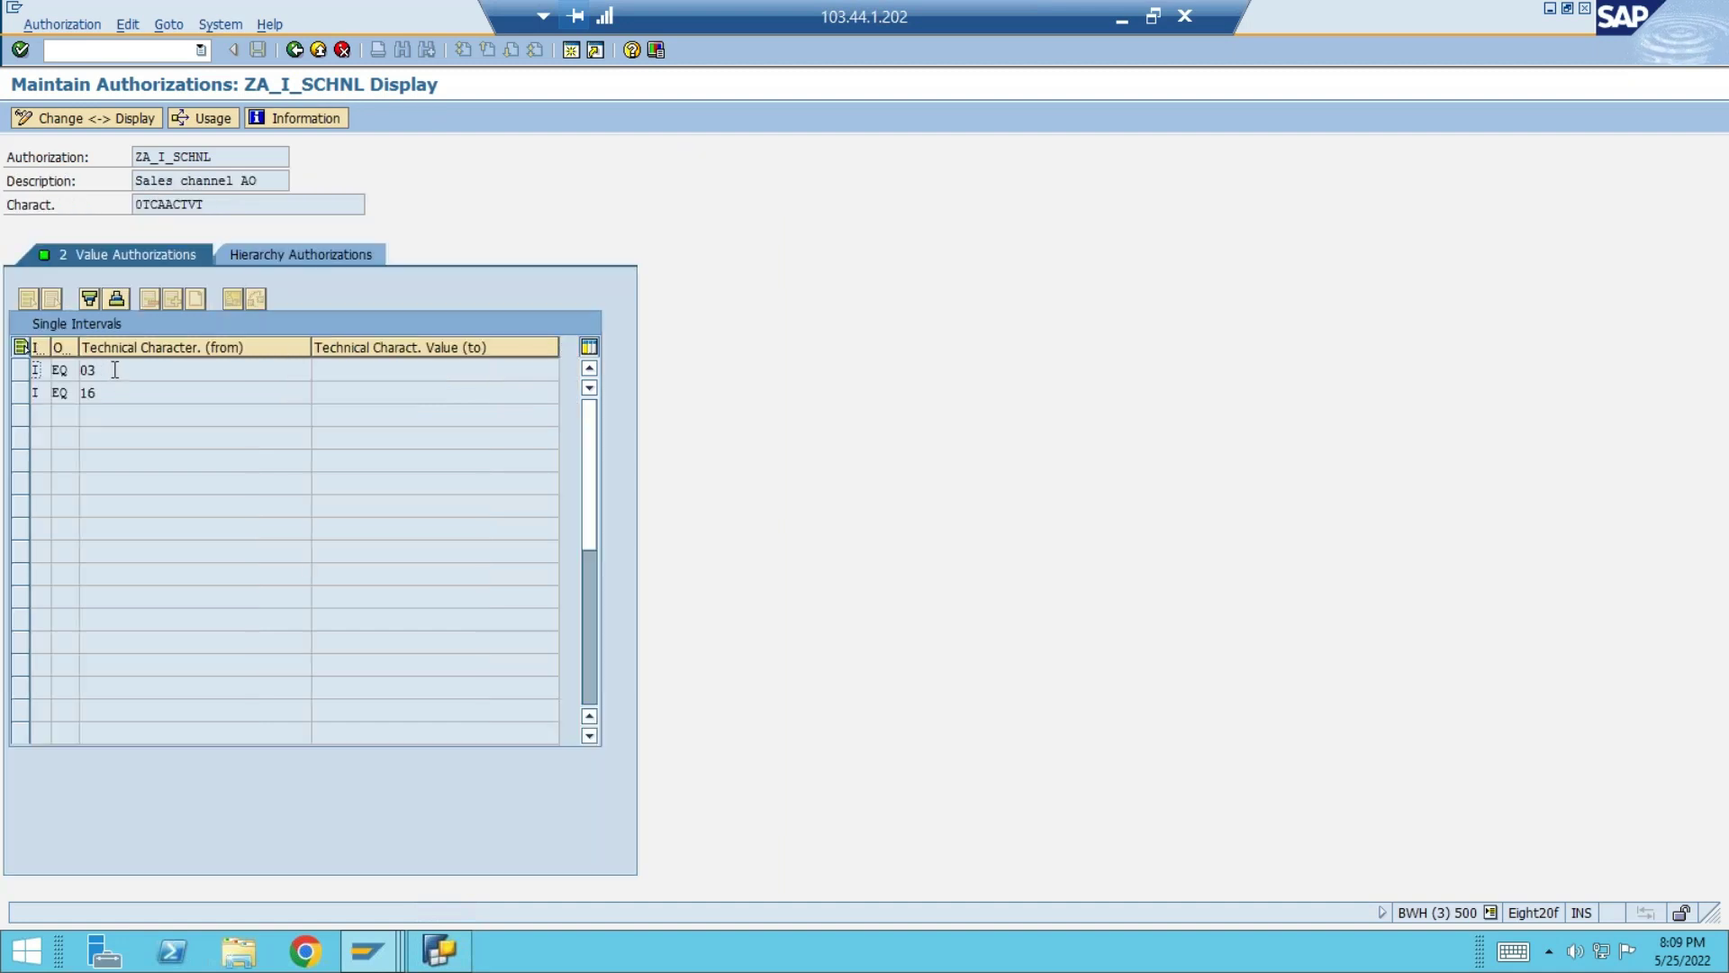
pyautogui.click(295, 51)
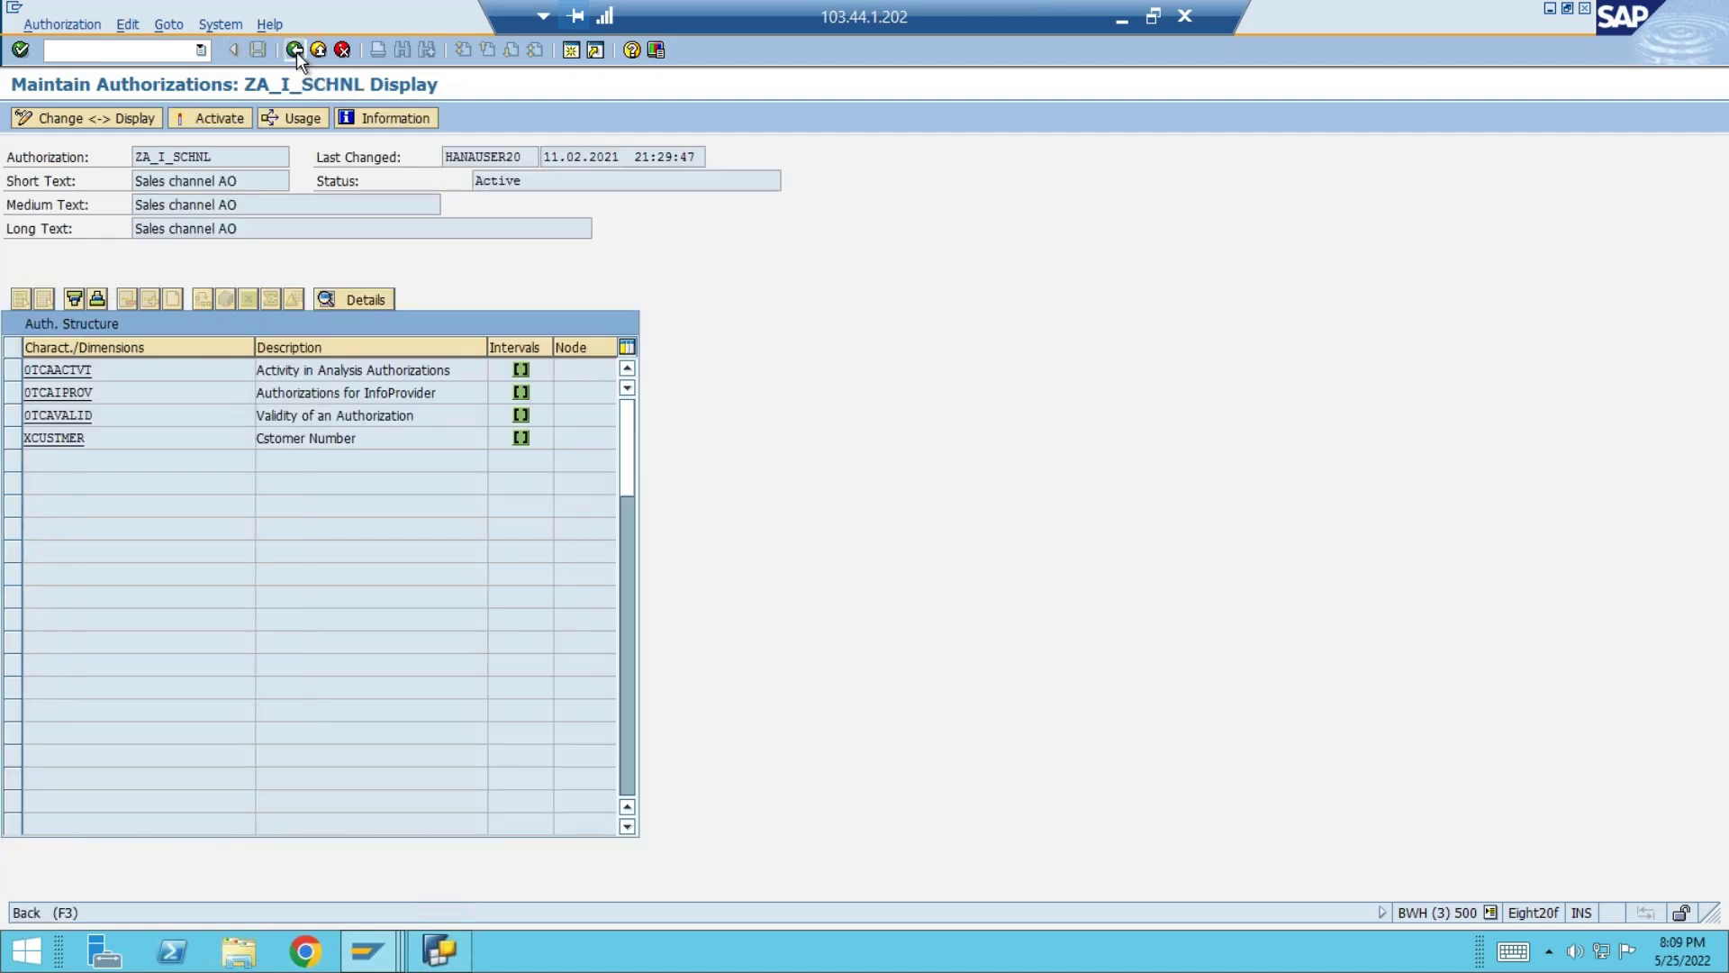
pyautogui.click(296, 51)
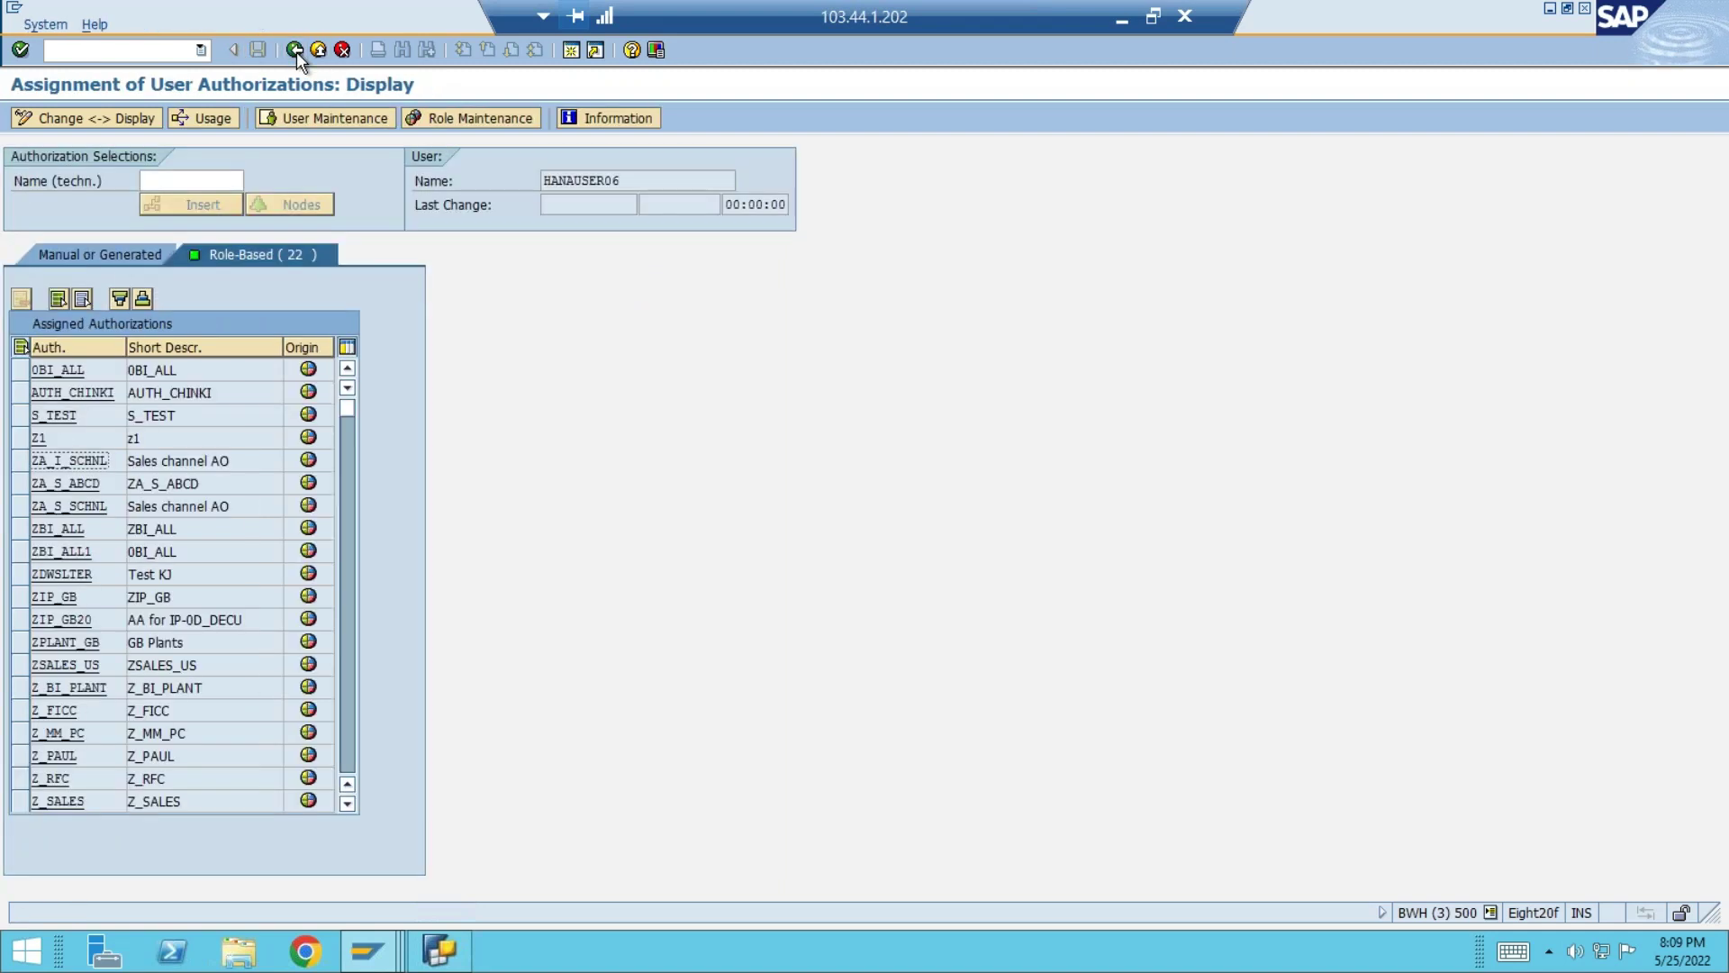
# - Examine authorization ZDWSLTER and the permitted values of its XCUSTMER characteristic, and return to the Management of Analysis Authorizations screen
pyautogui.click(66, 574)
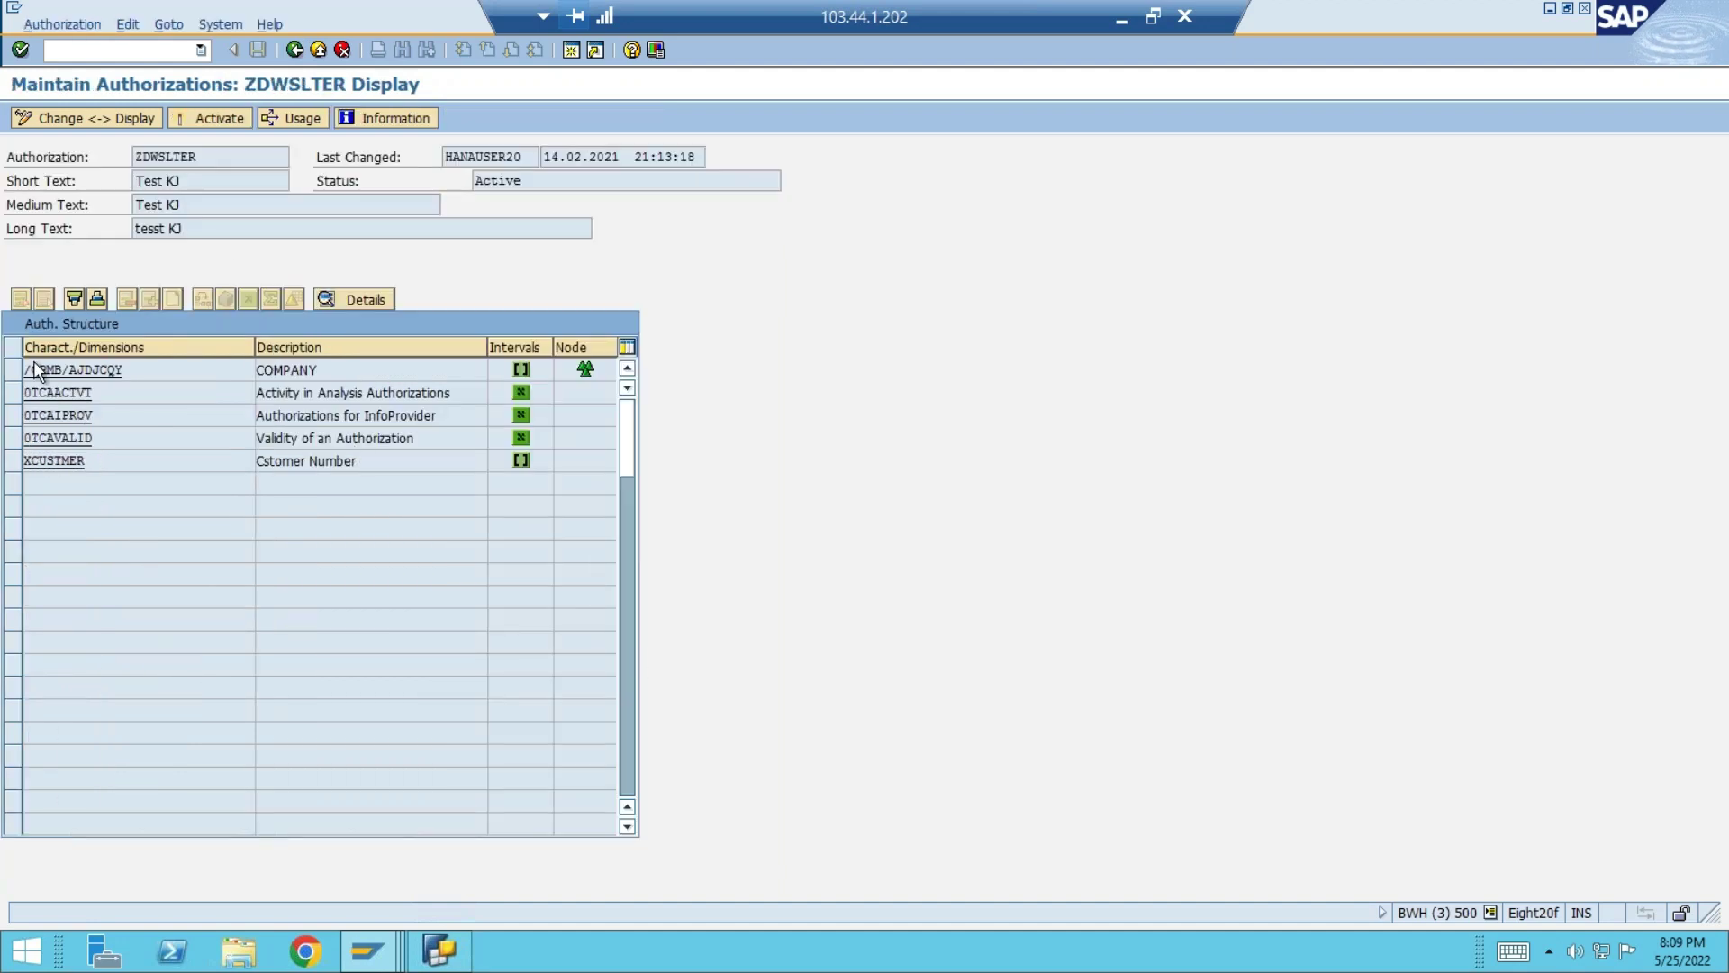
pyautogui.click(120, 368)
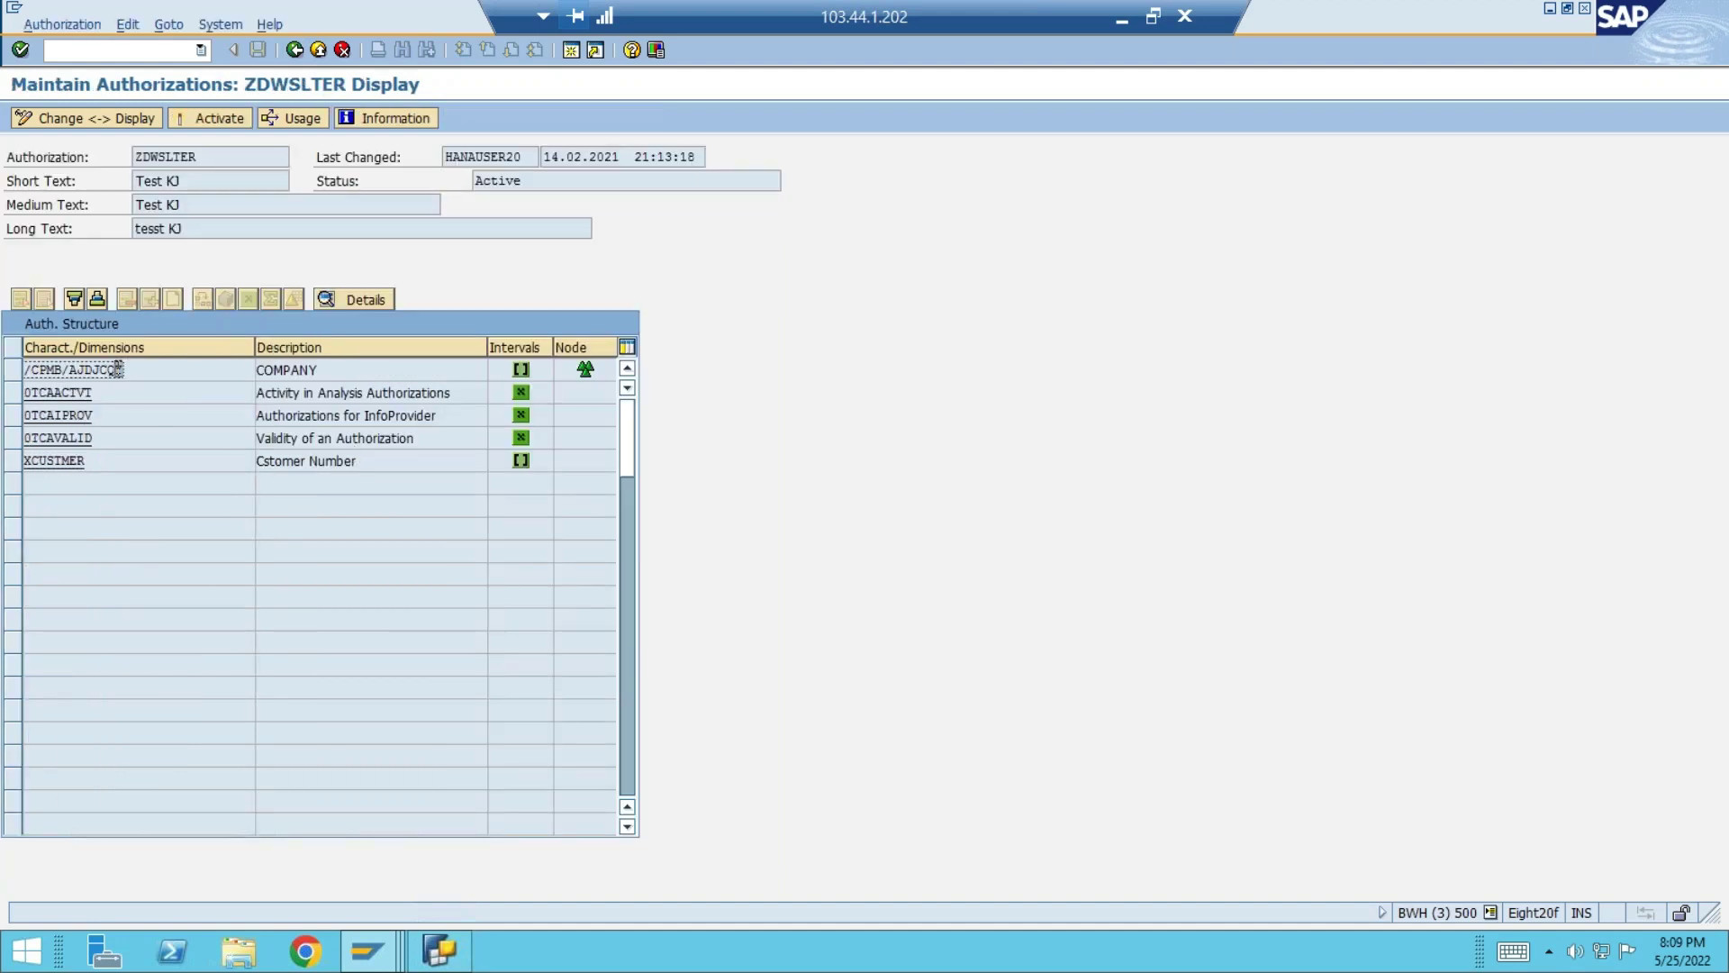
pyautogui.click(318, 370)
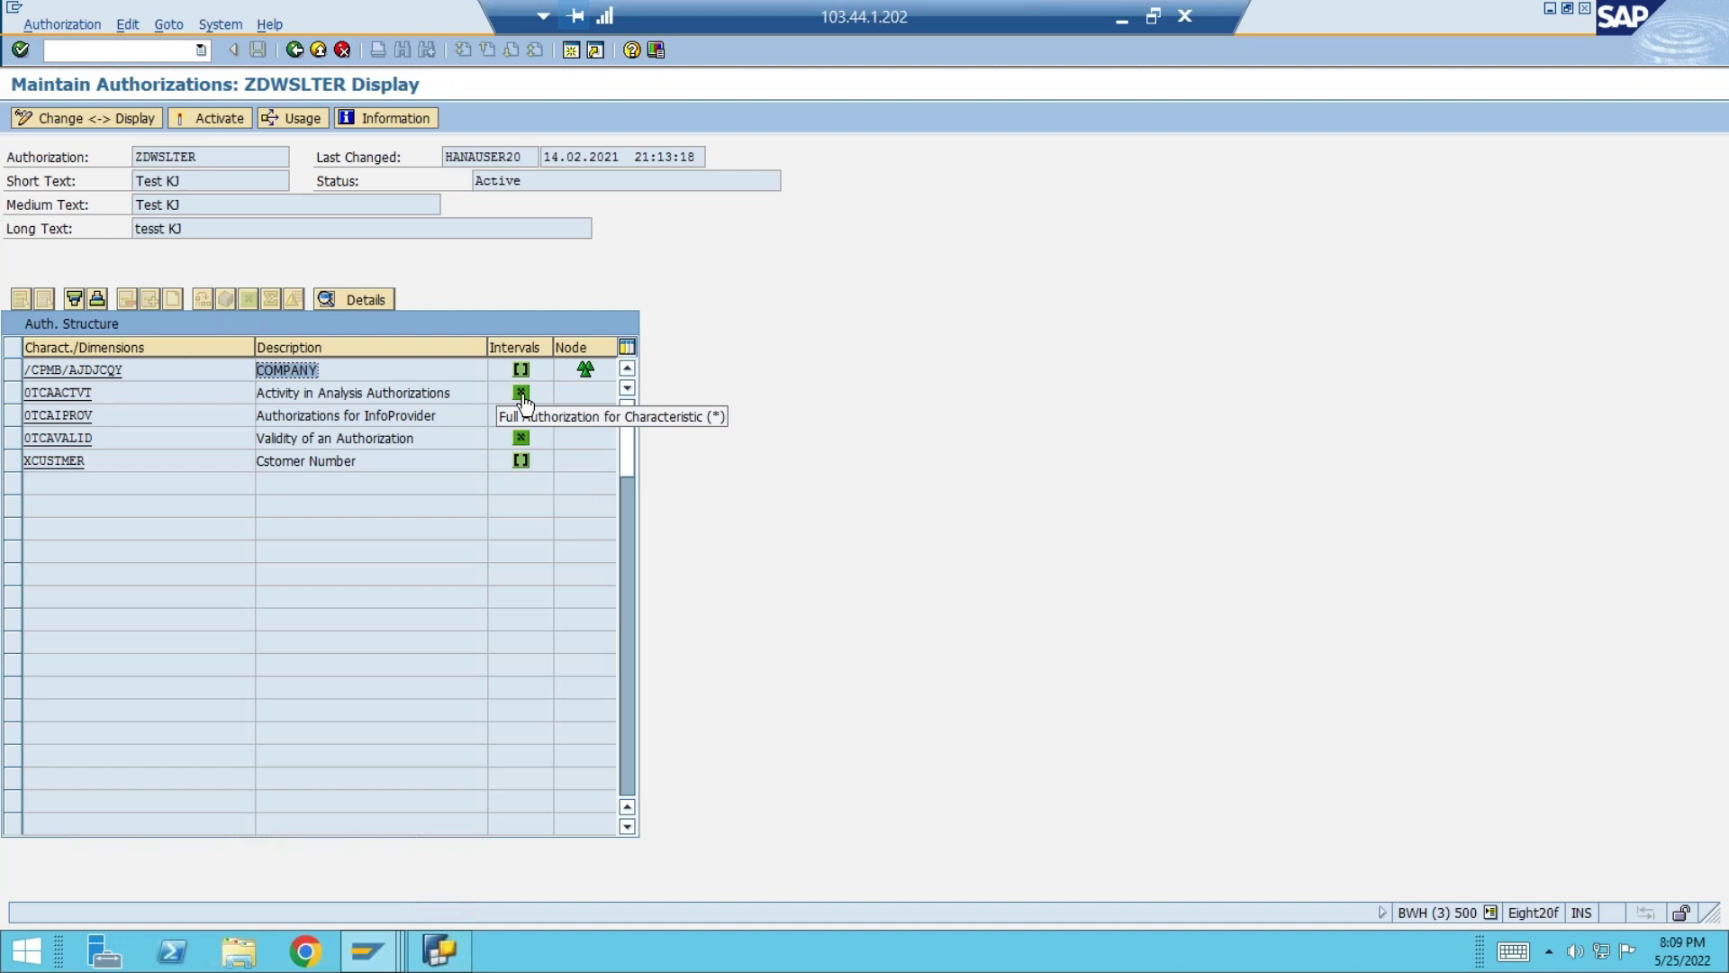
pyautogui.click(522, 462)
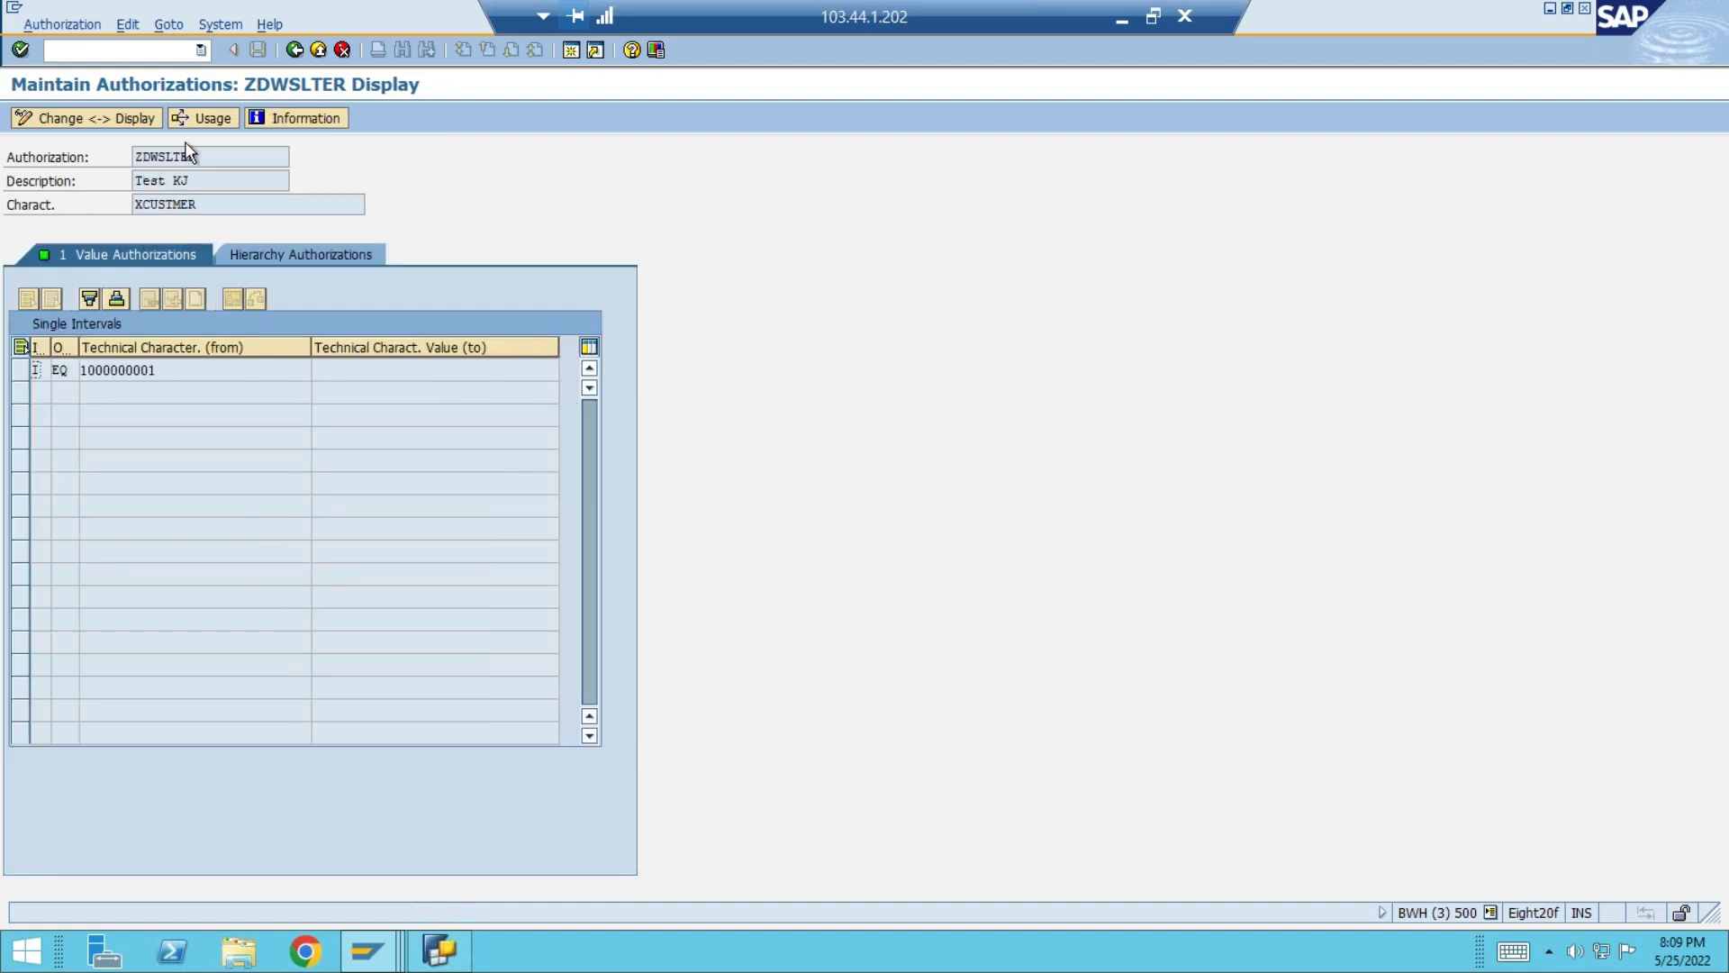
pyautogui.click(93, 371)
pyautogui.moveTo(200, 157); pyautogui.dragTo(134, 156)
pyautogui.doubleClick(173, 376)
pyautogui.moveTo(189, 372); pyautogui.dragTo(87, 369)
pyautogui.click(293, 51)
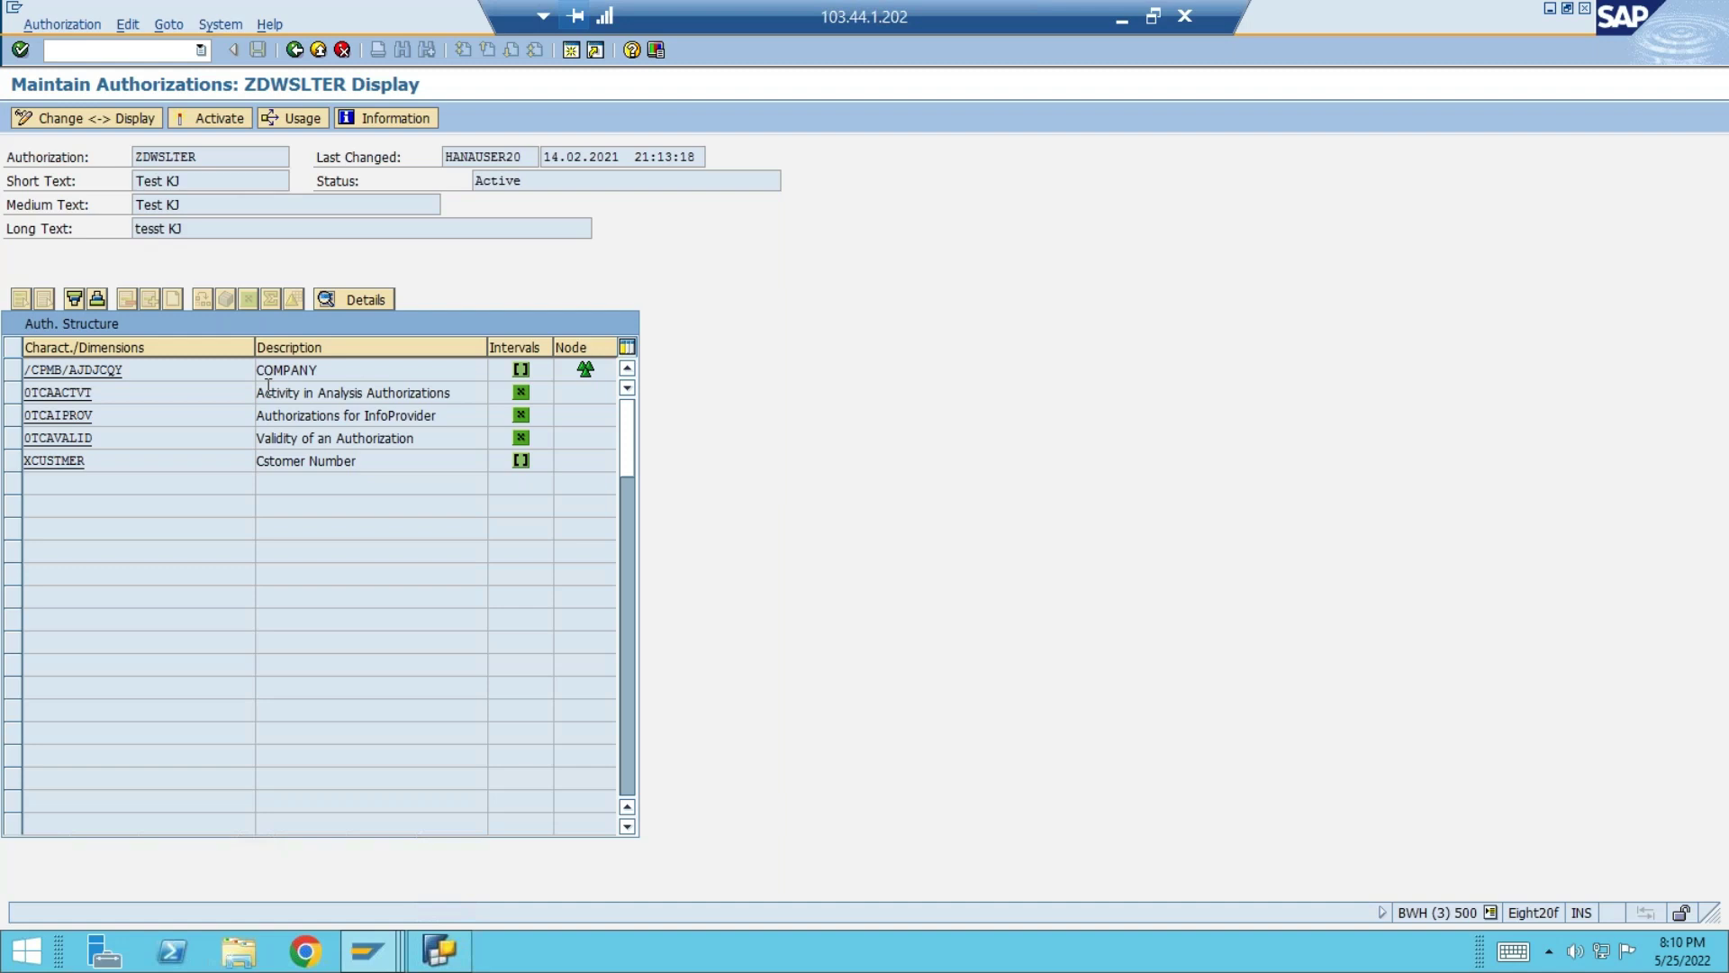
pyautogui.click(296, 51)
pyautogui.click(296, 51)
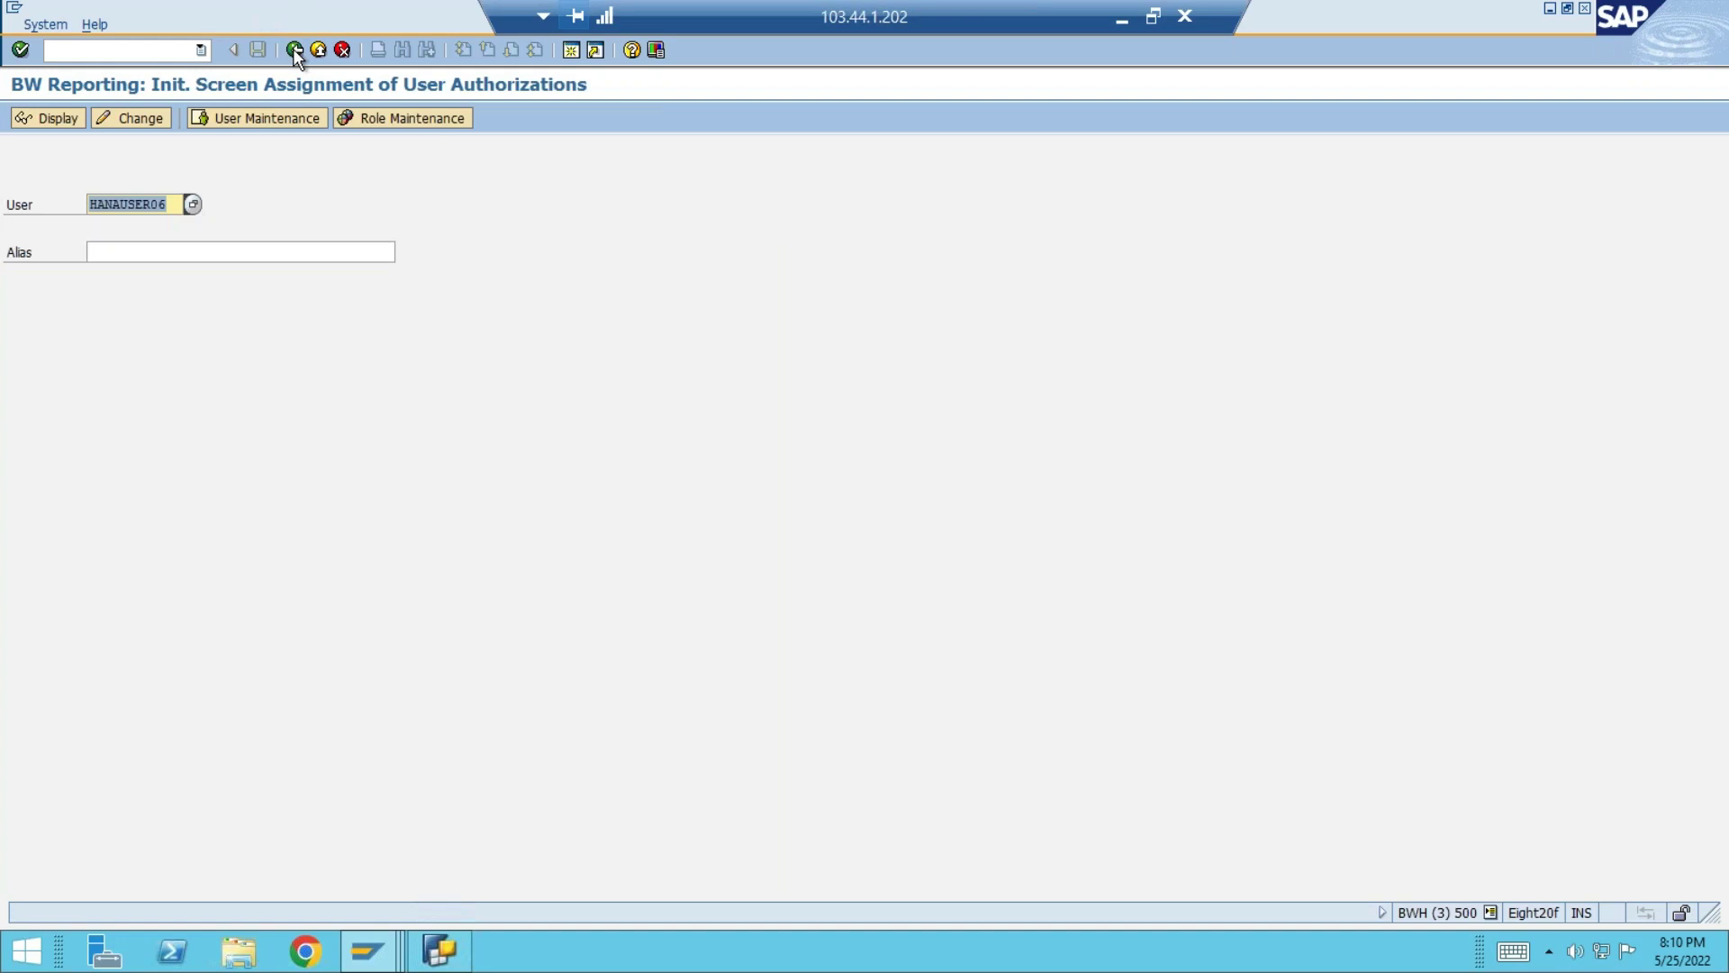
pyautogui.click(290, 49)
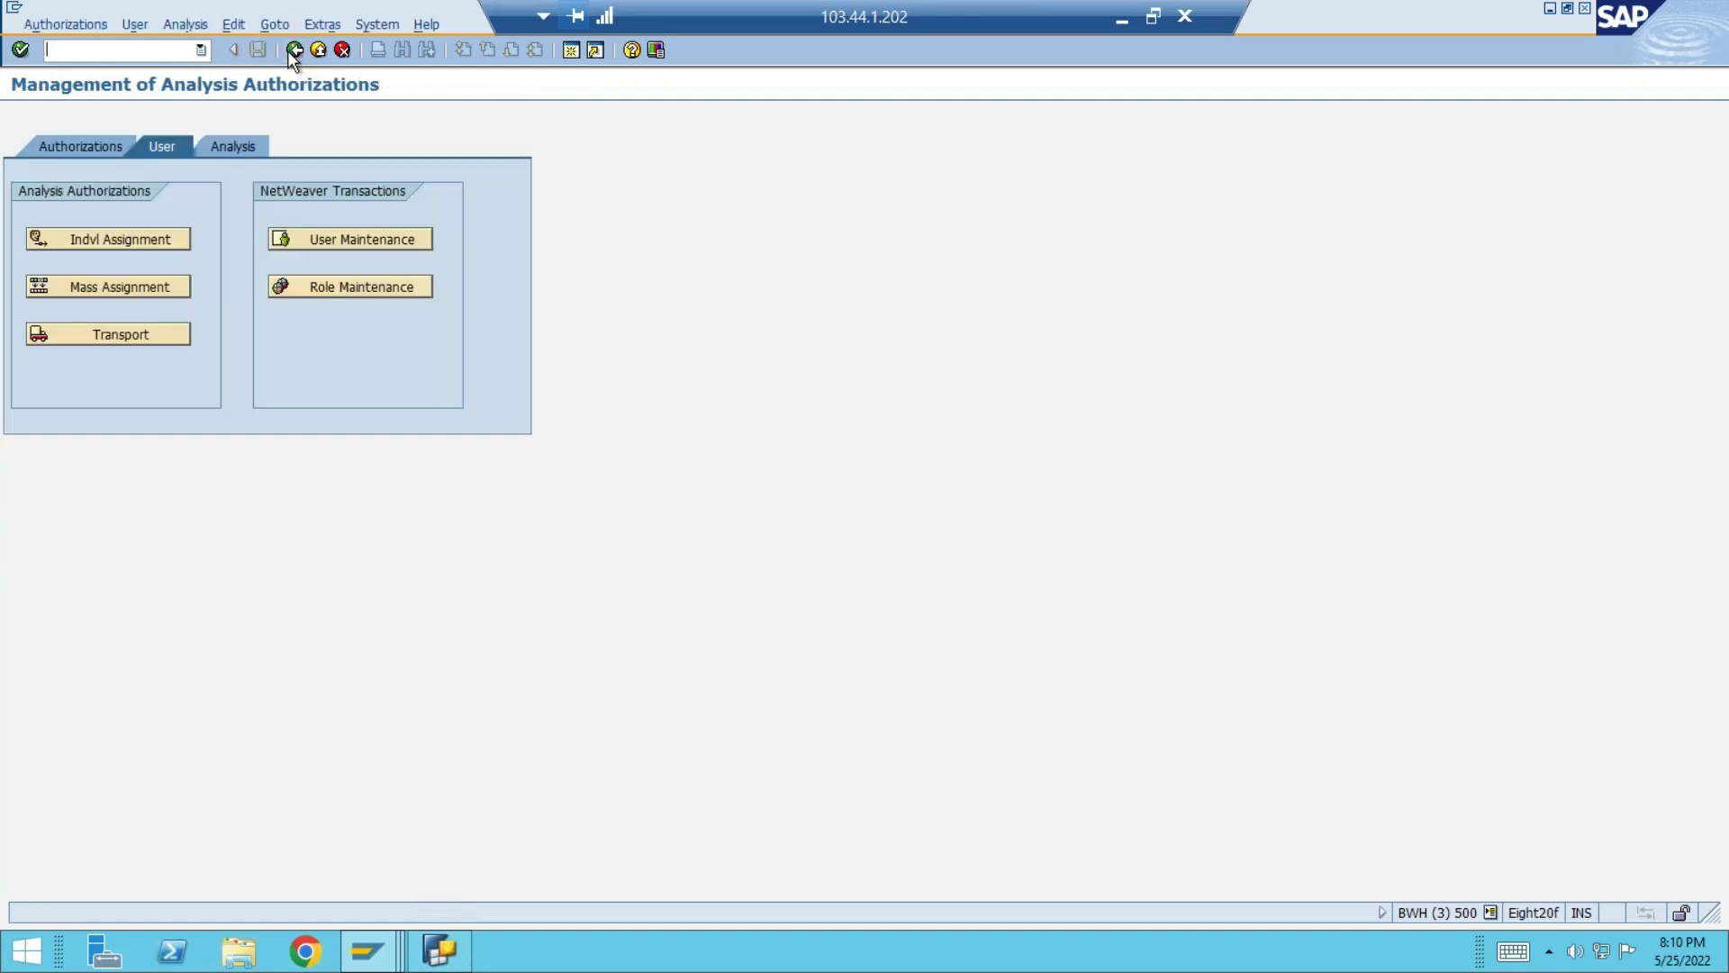
# - List the existing authorizations in individual authorization maintenance without choosing one, and close the search
pyautogui.click(41, 146)
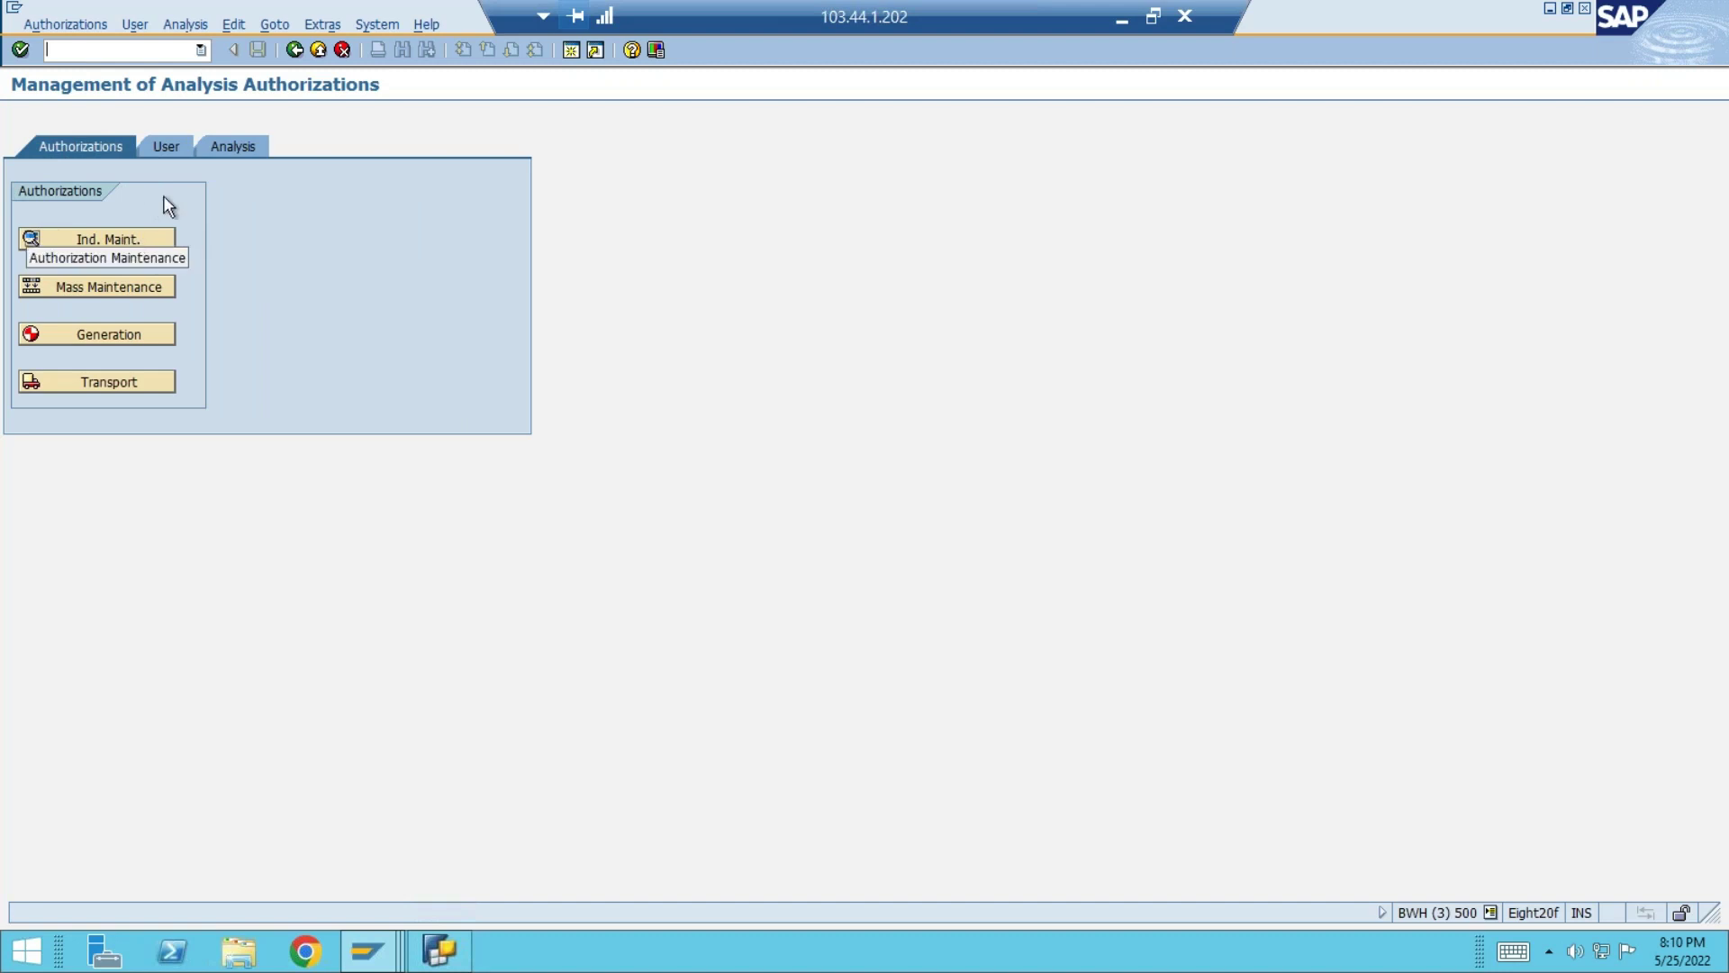
pyautogui.click(117, 236)
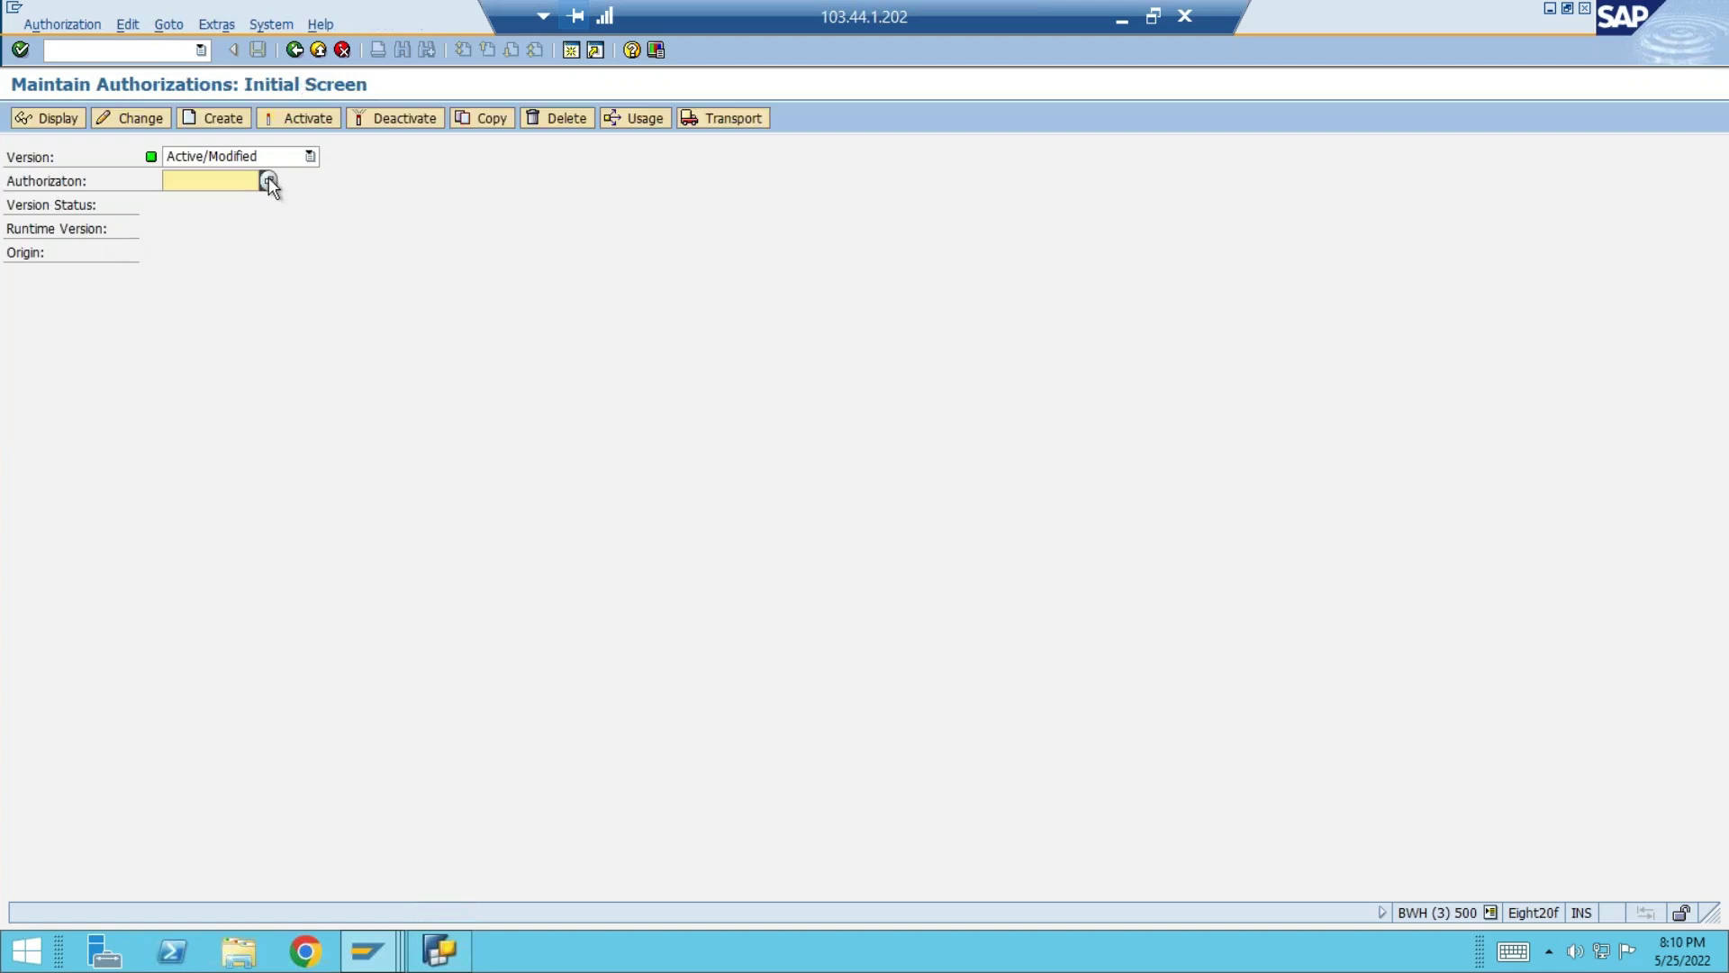
pyautogui.click(270, 183)
pyautogui.press('Return')
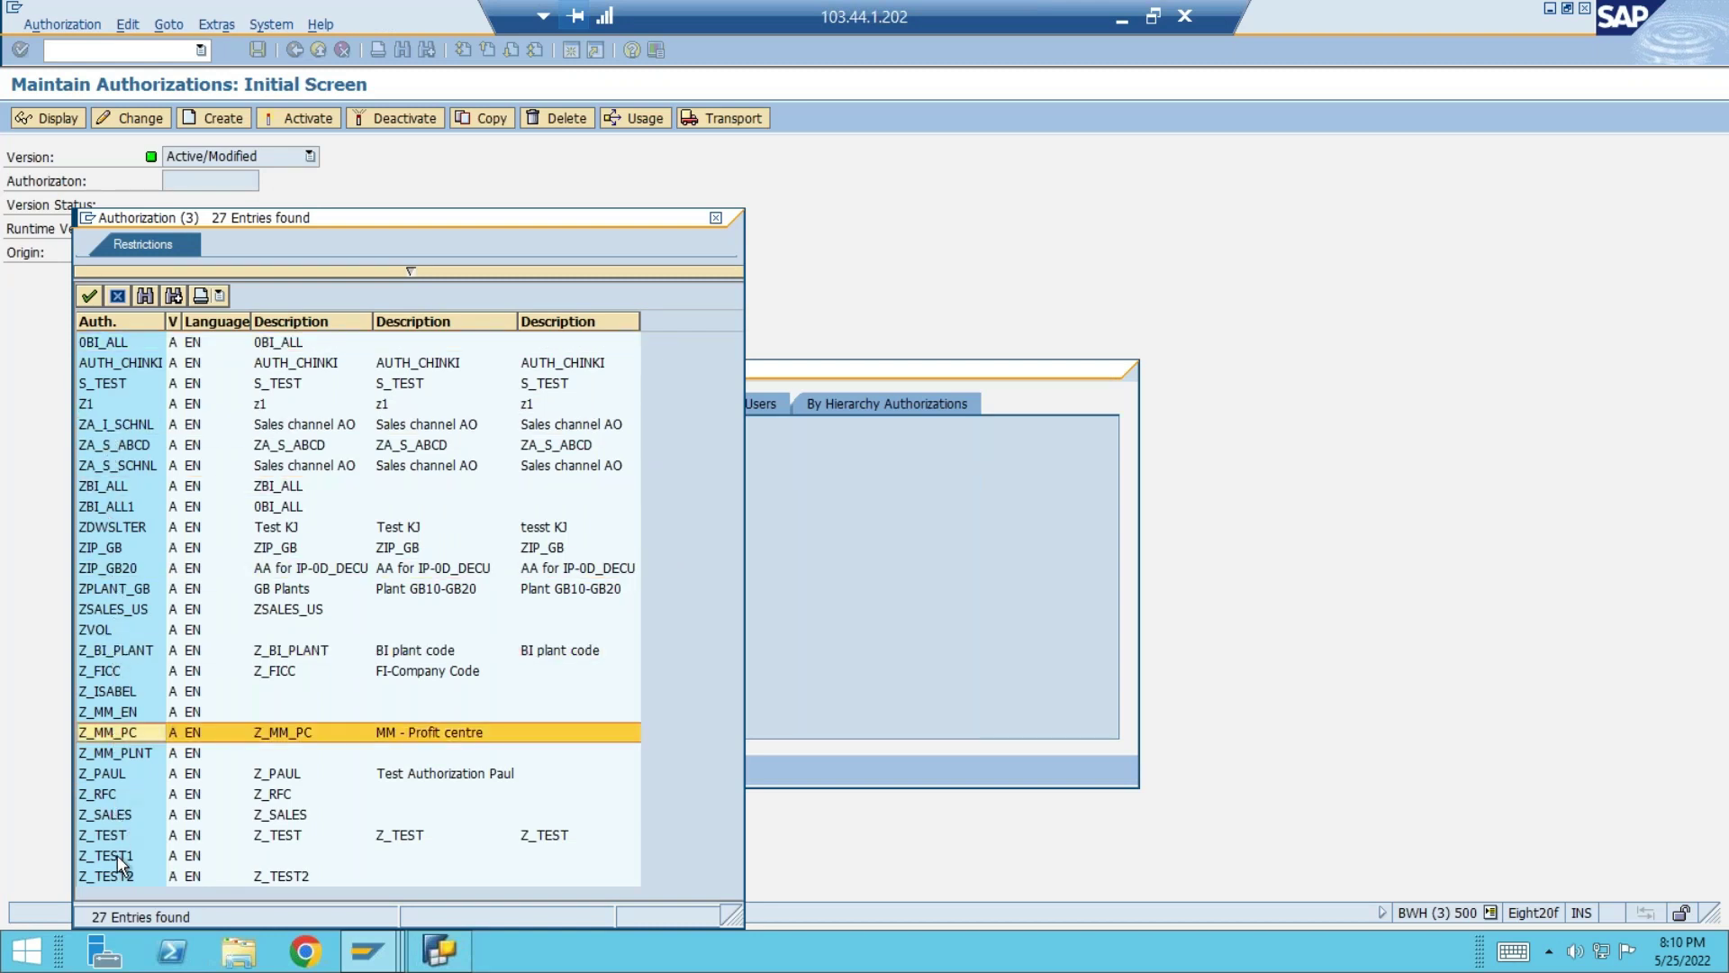
pyautogui.click(716, 219)
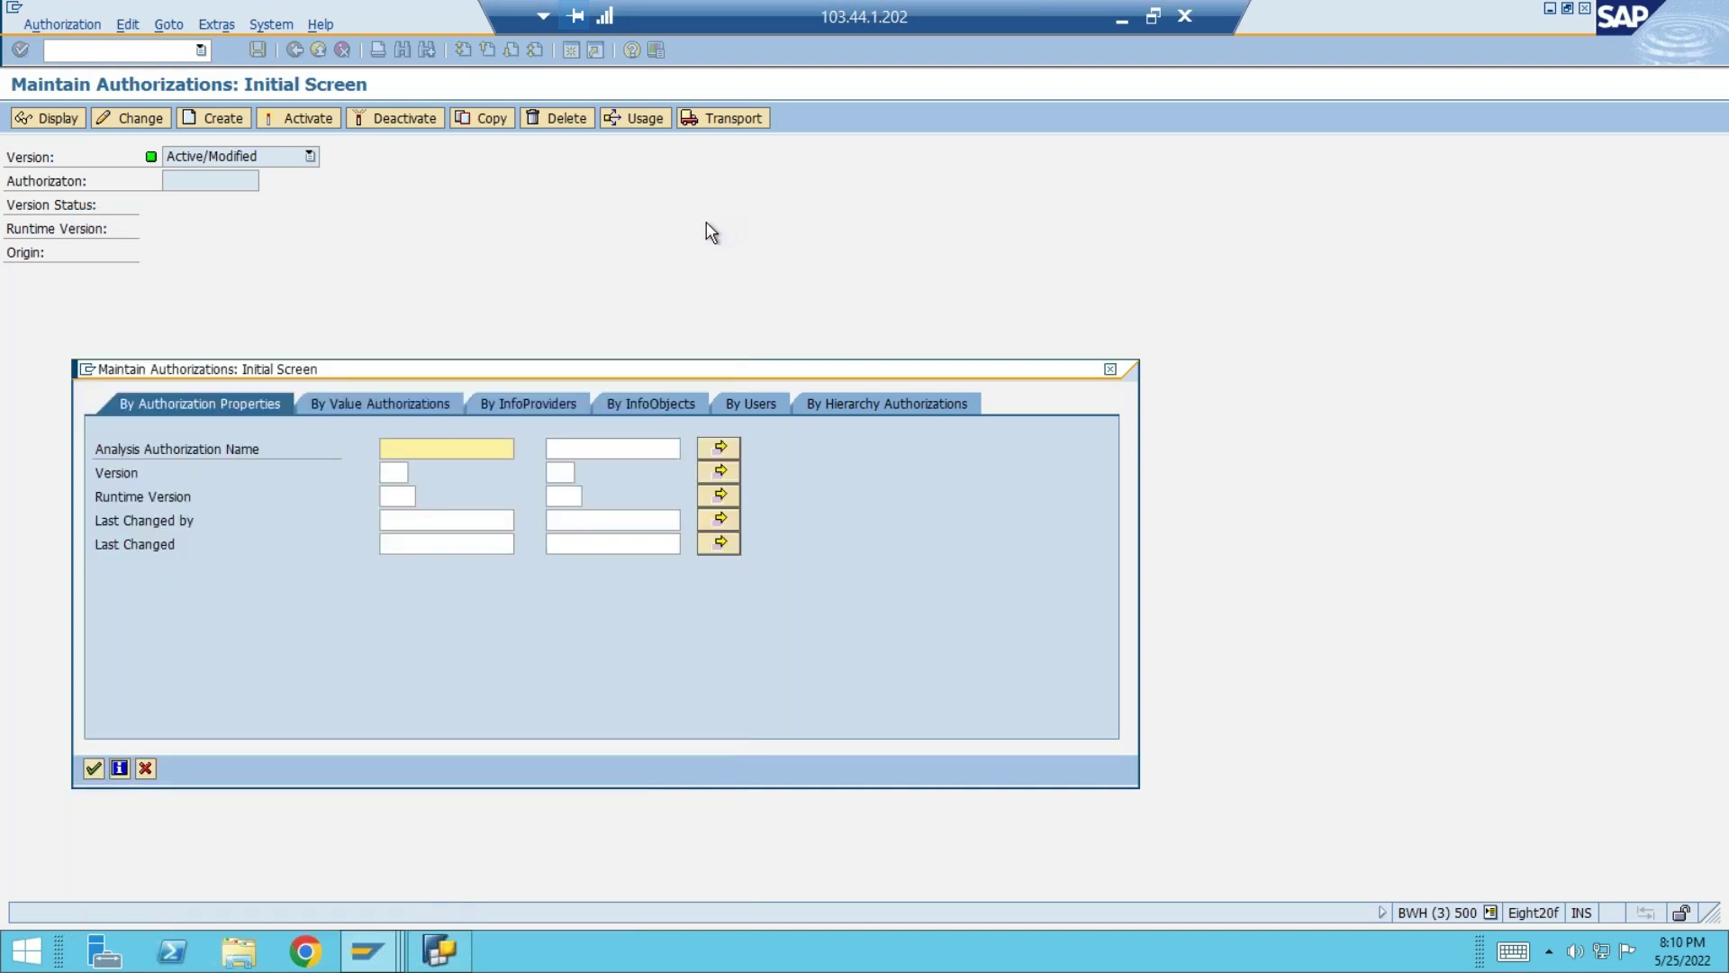
pyautogui.click(1117, 380)
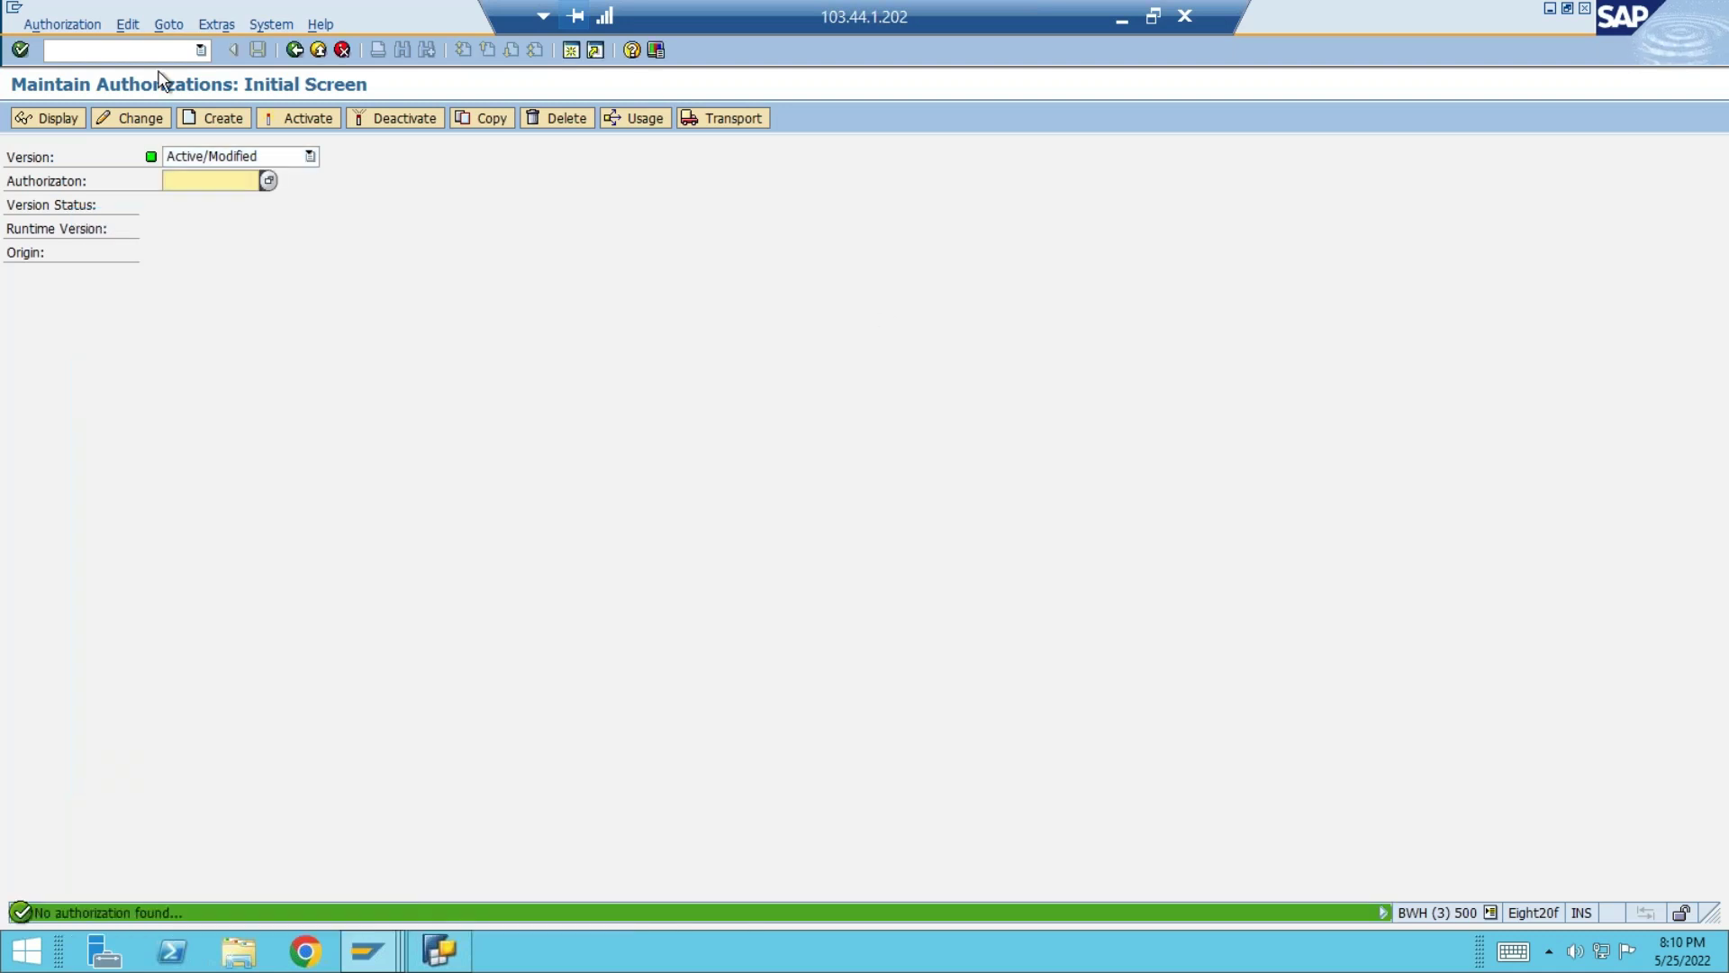
# - Redisplay the authorizations assigned to user HANAUSER06, highlight entries in the list, and return to the user selection screen
pyautogui.click(295, 51)
pyautogui.click(166, 146)
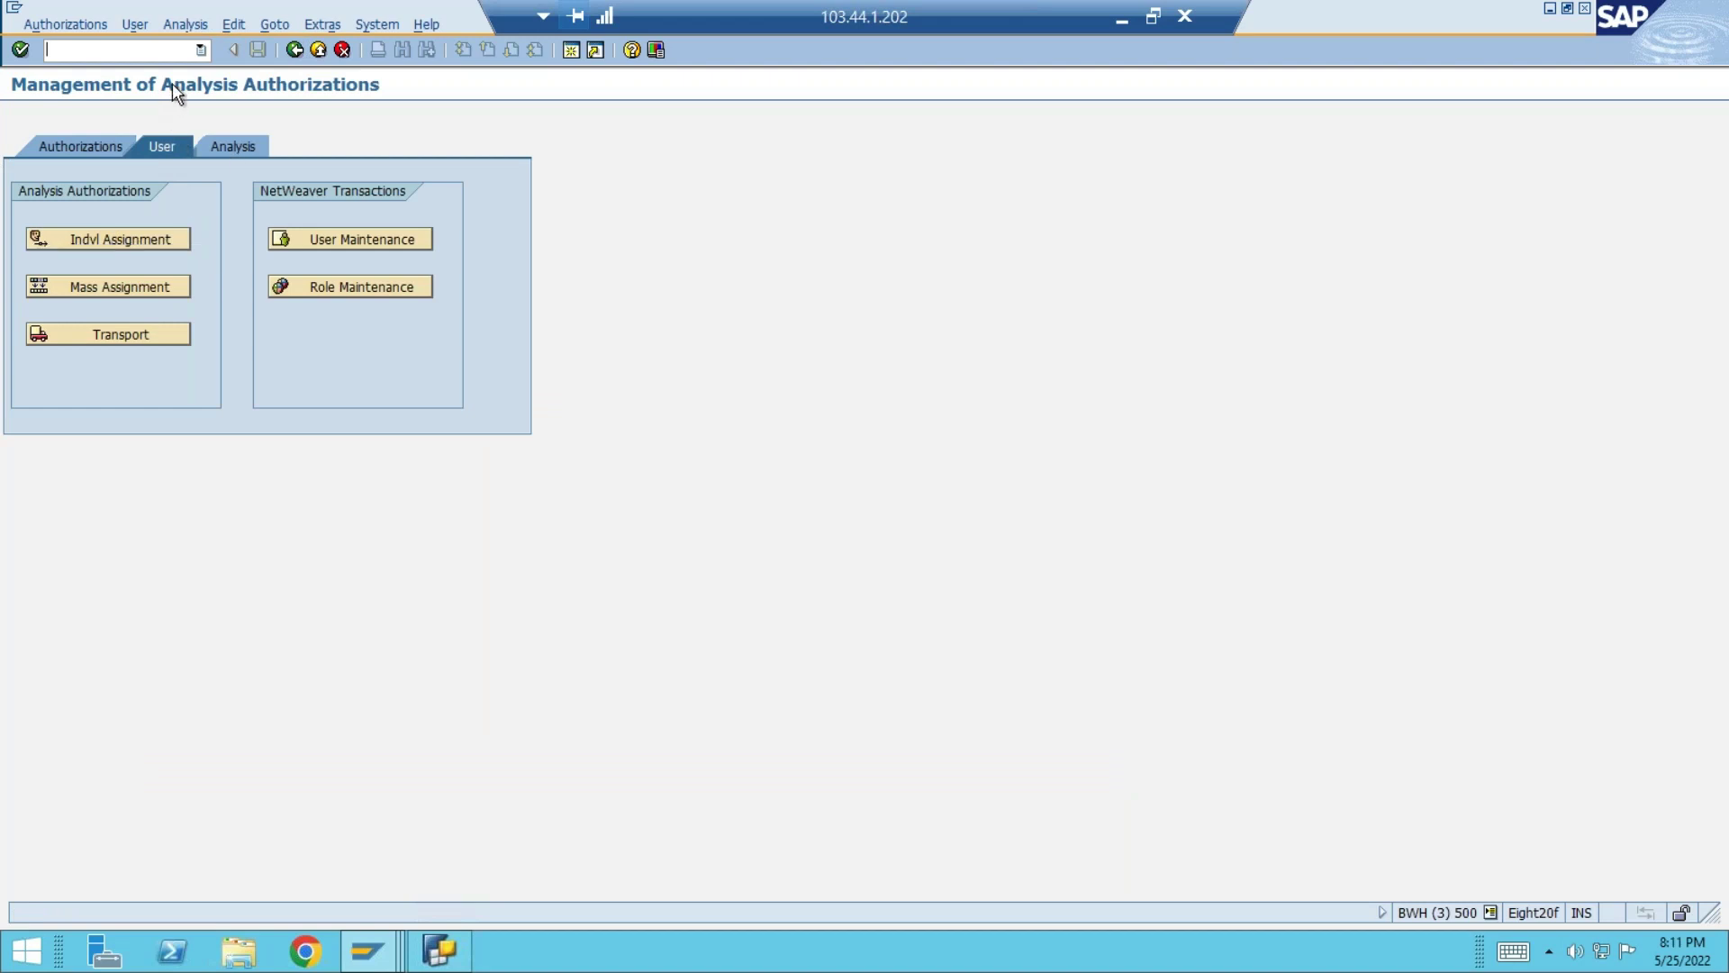
pyautogui.click(121, 236)
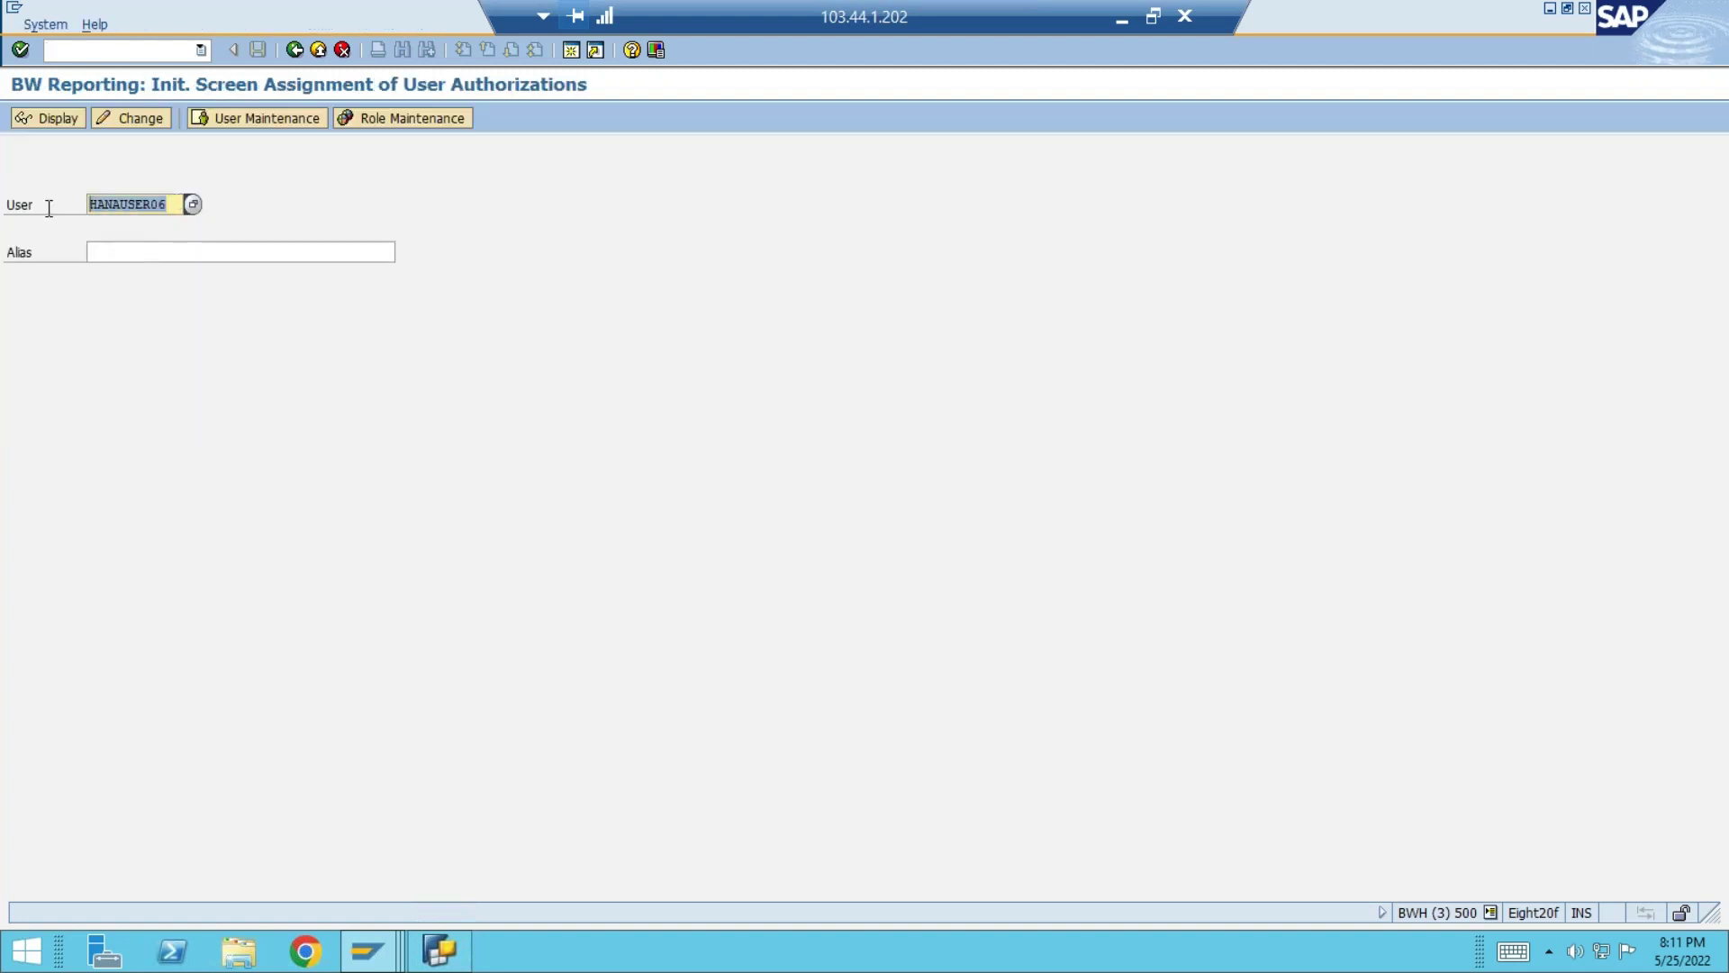
pyautogui.click(45, 120)
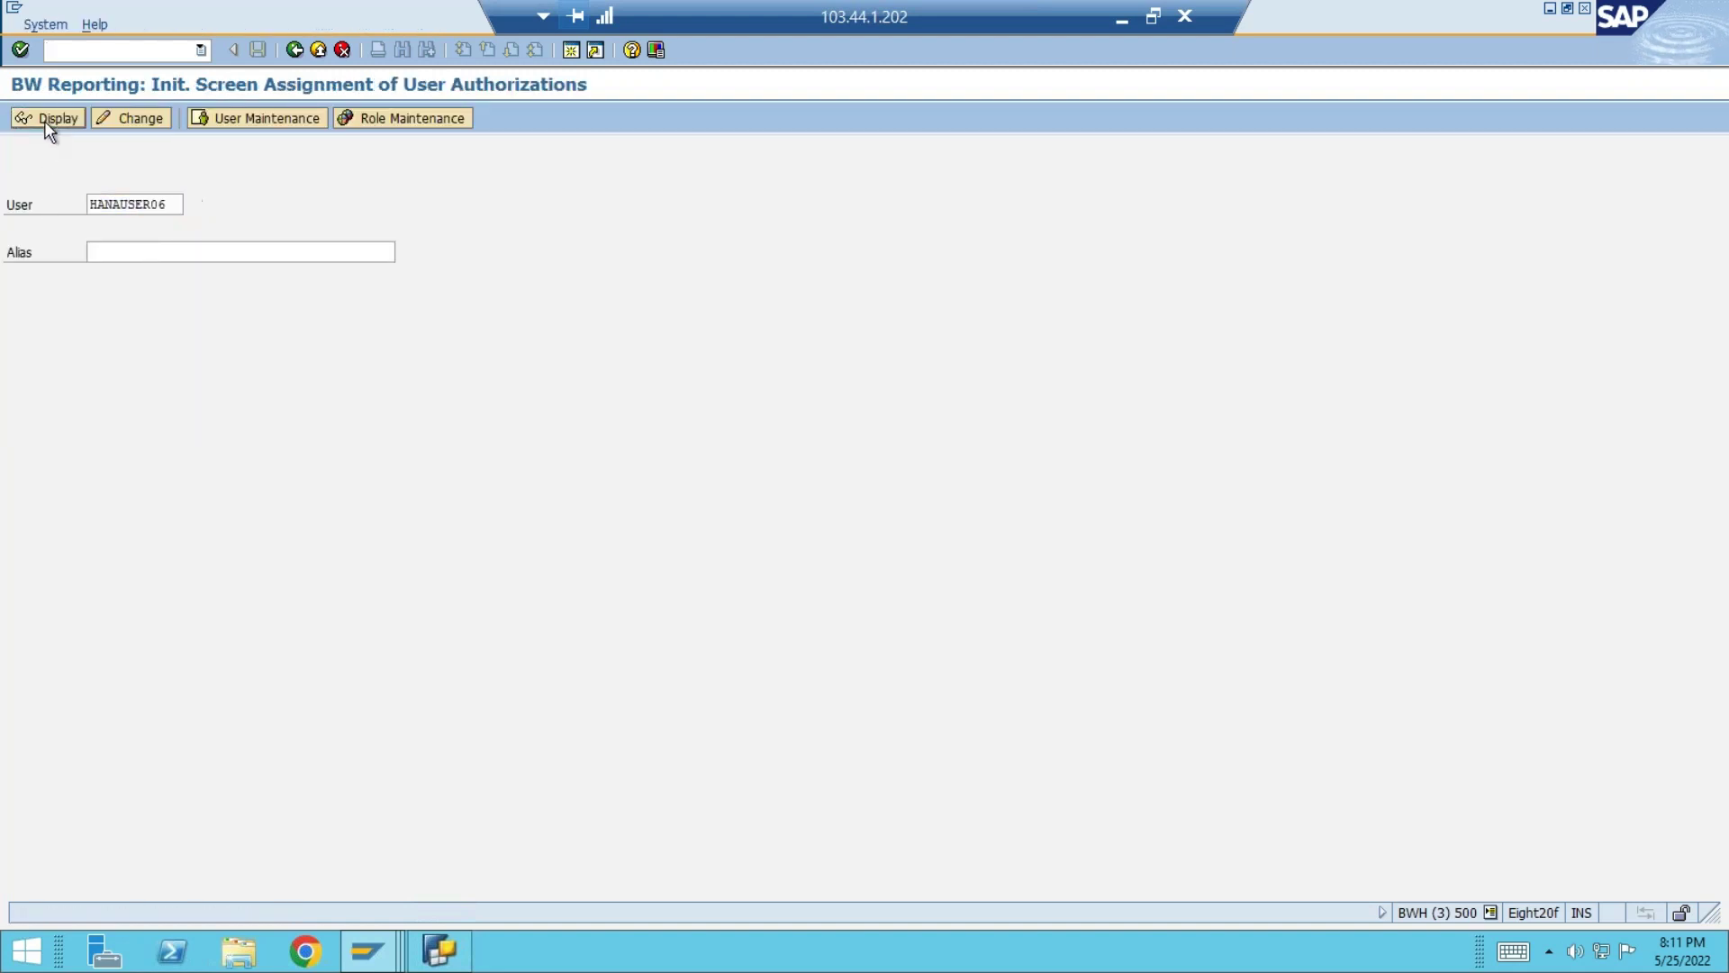
pyautogui.click(90, 368)
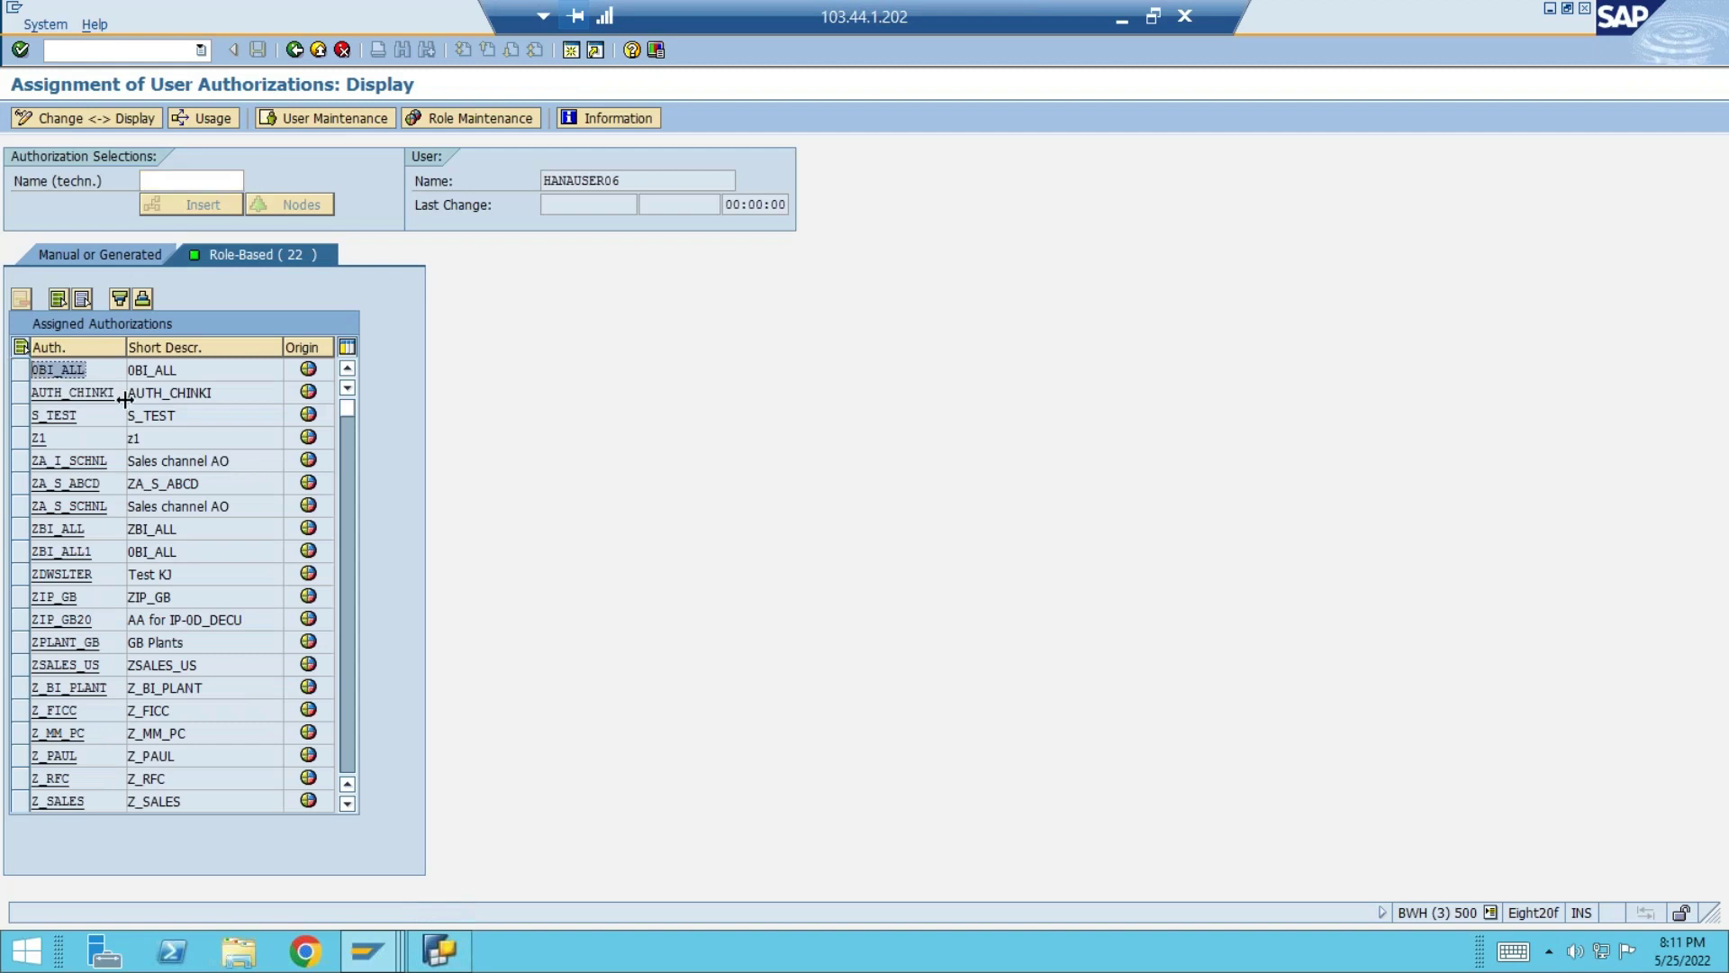
pyautogui.moveTo(117, 396); pyautogui.dragTo(11, 434)
pyautogui.click(297, 49)
# - Switch to BEx Query Designer, keep the new variable on Manual Input/Default Value with reference characteristic Customer id, and show its detail settings
pyautogui.moveTo(439, 950)
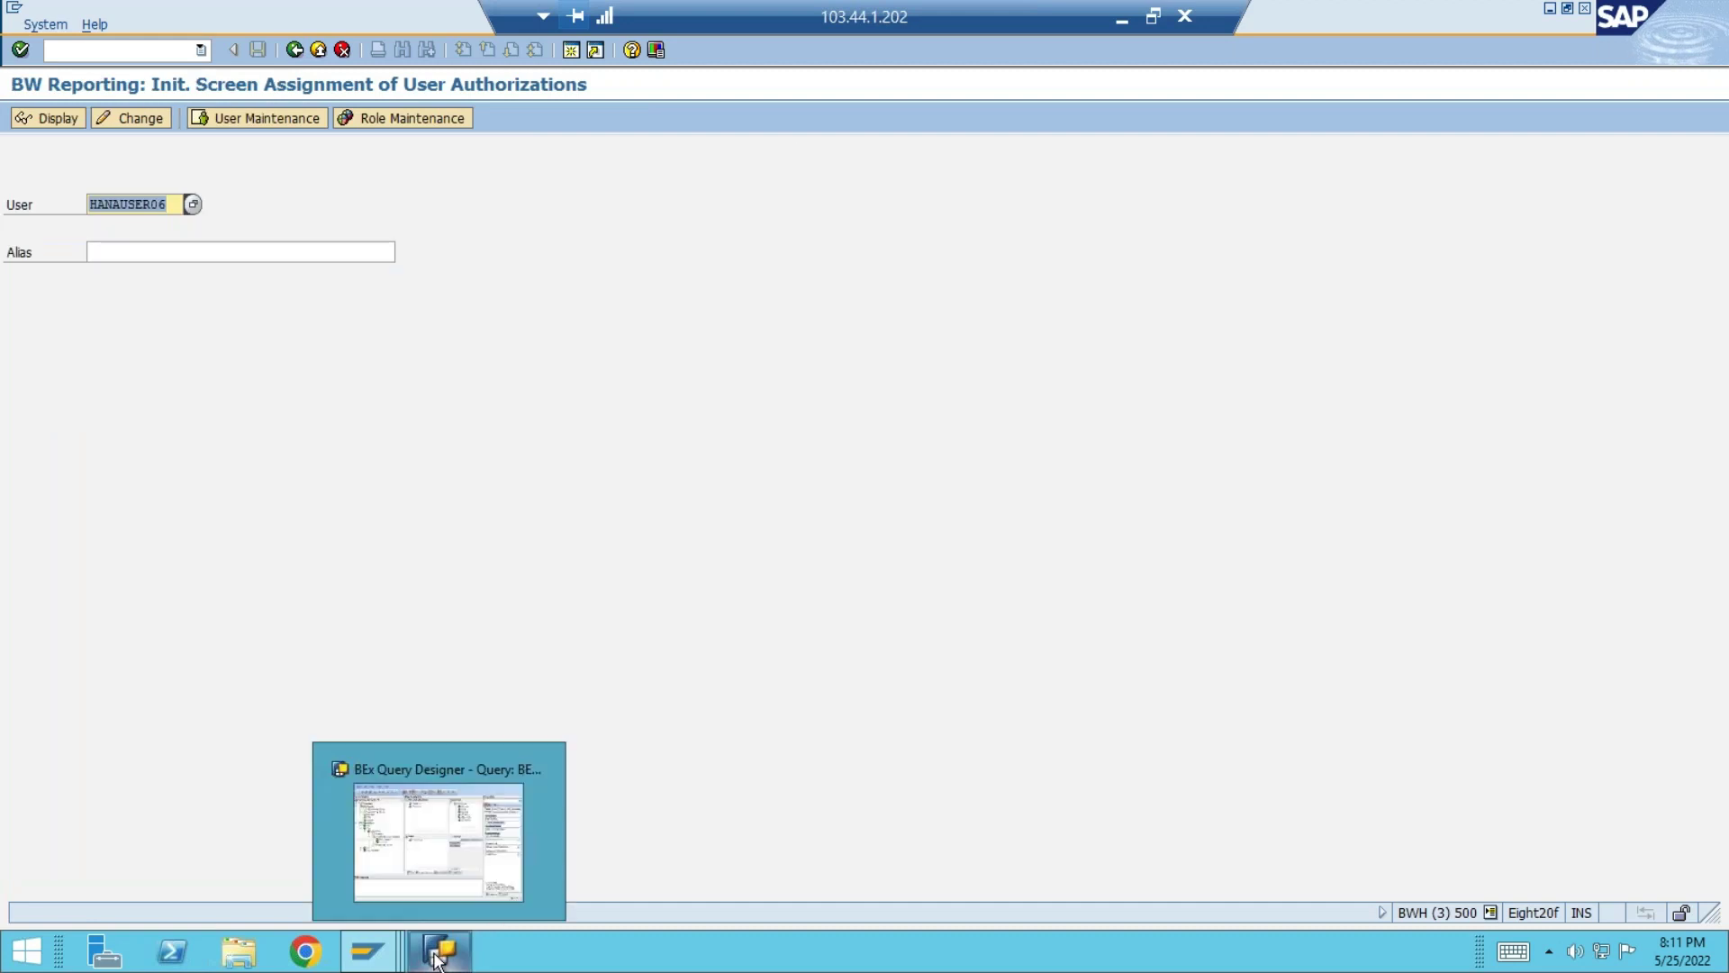
pyautogui.click(439, 837)
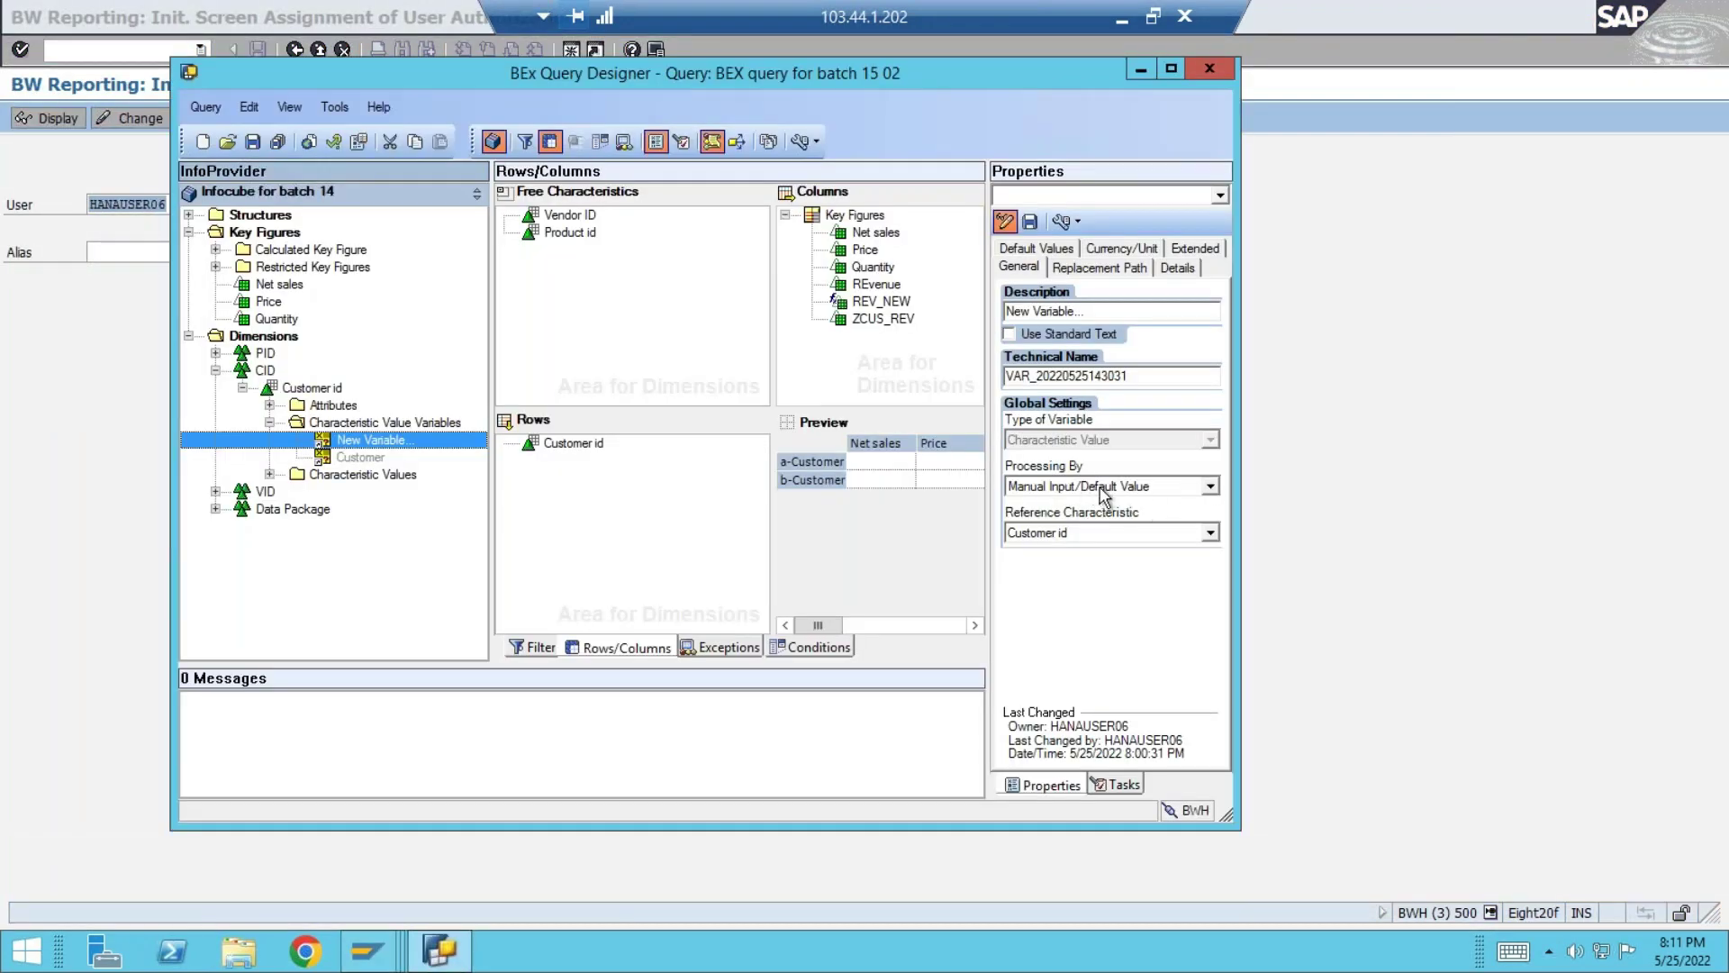
pyautogui.click(1211, 487)
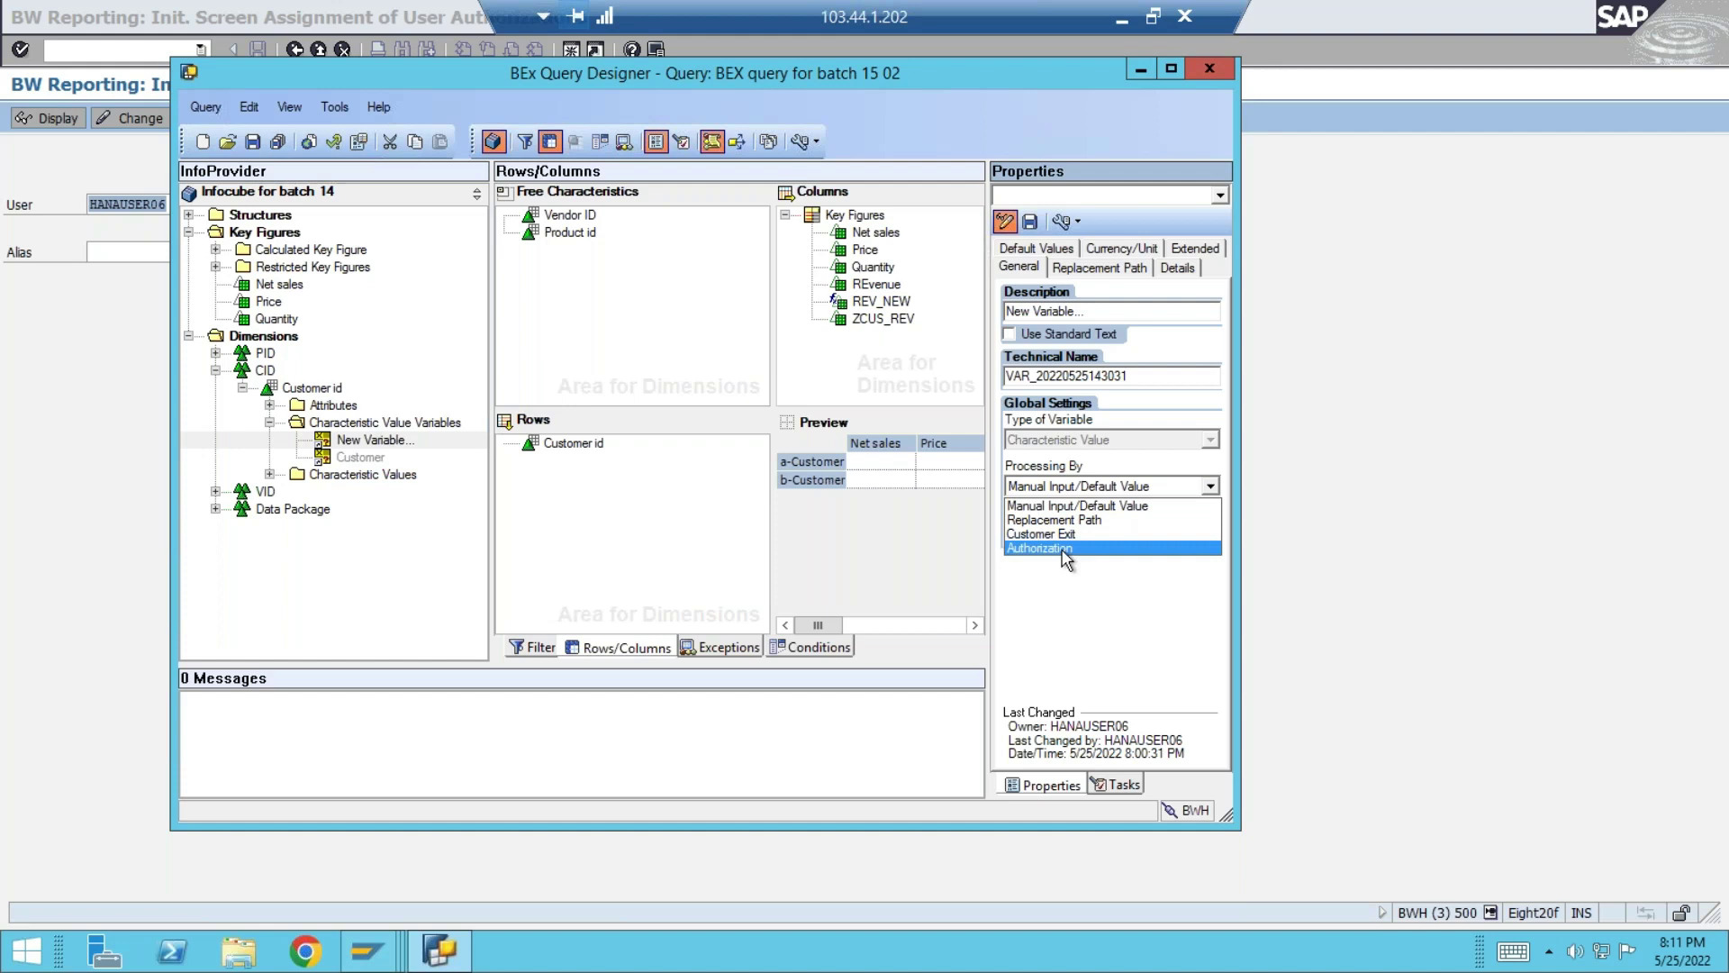
pyautogui.click(1116, 506)
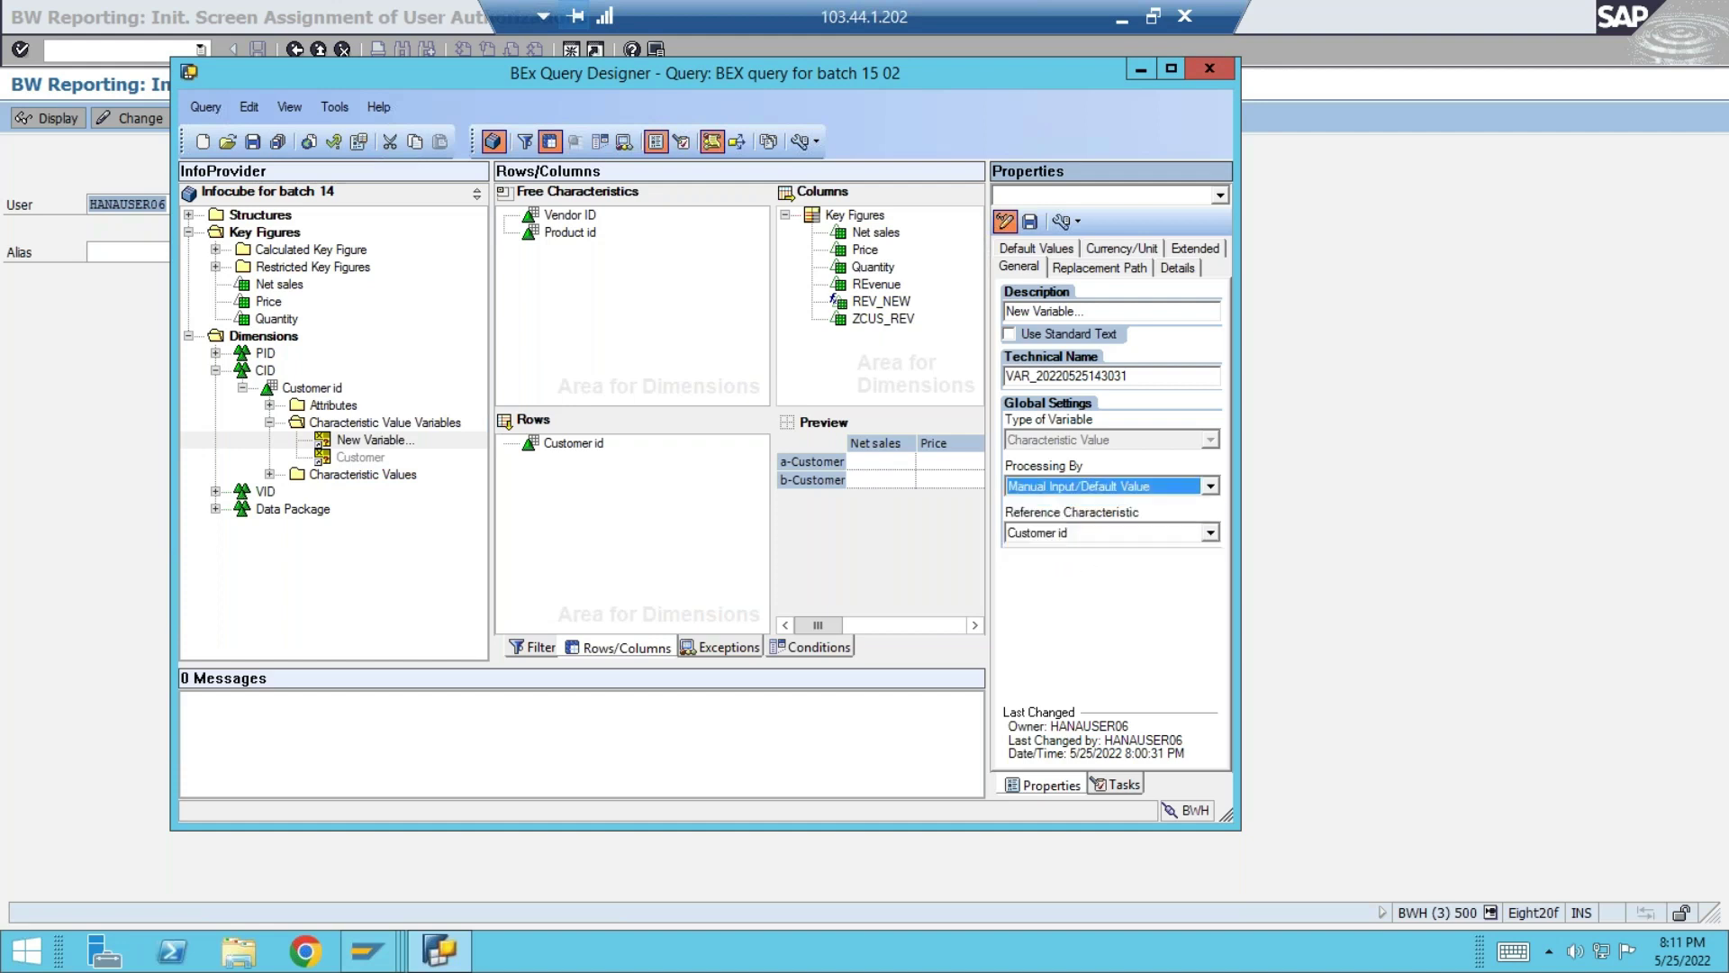
pyautogui.click(1079, 531)
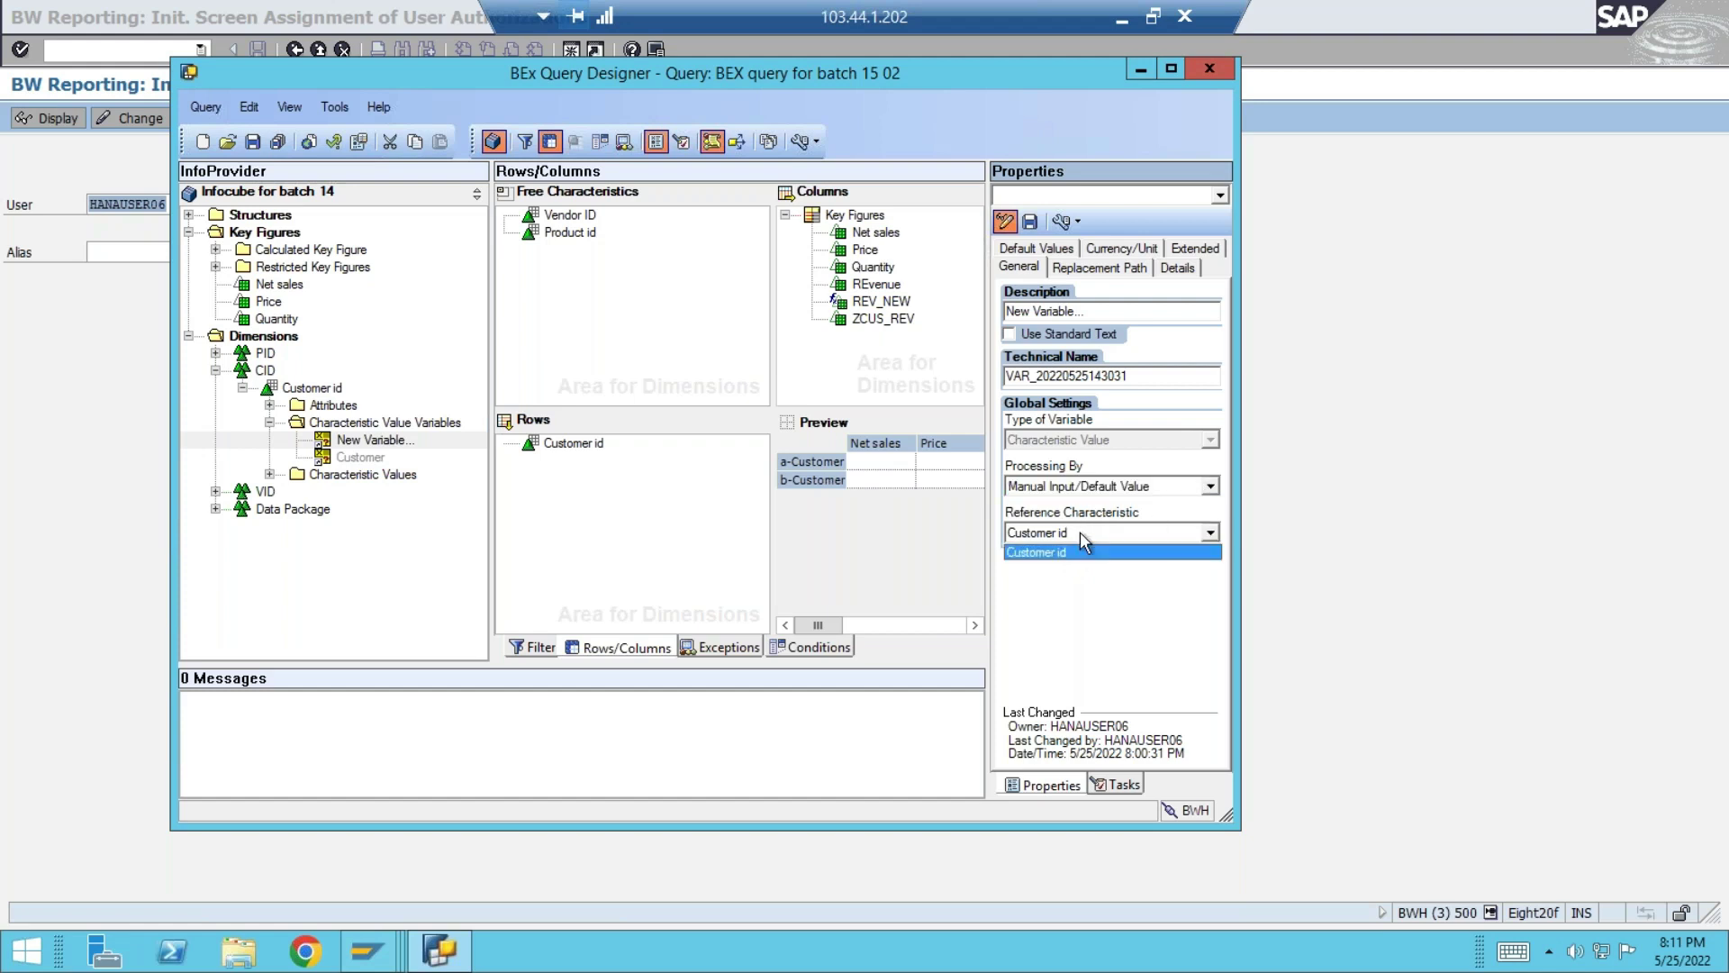
pyautogui.click(1073, 547)
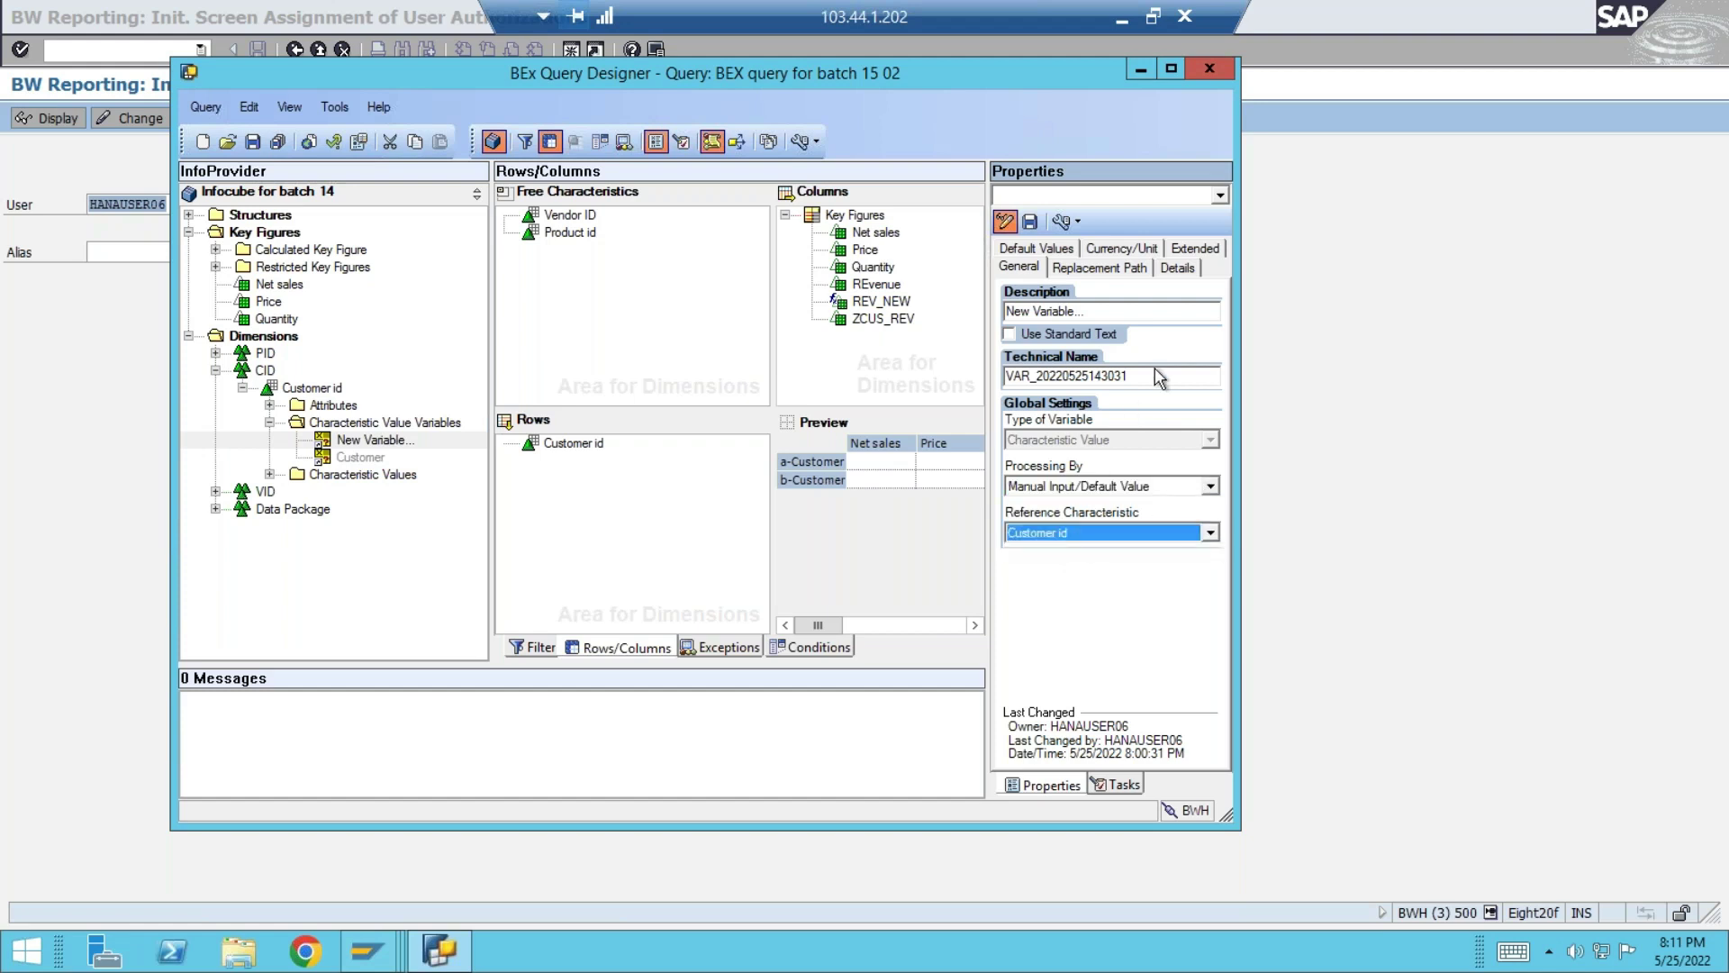
pyautogui.click(1186, 268)
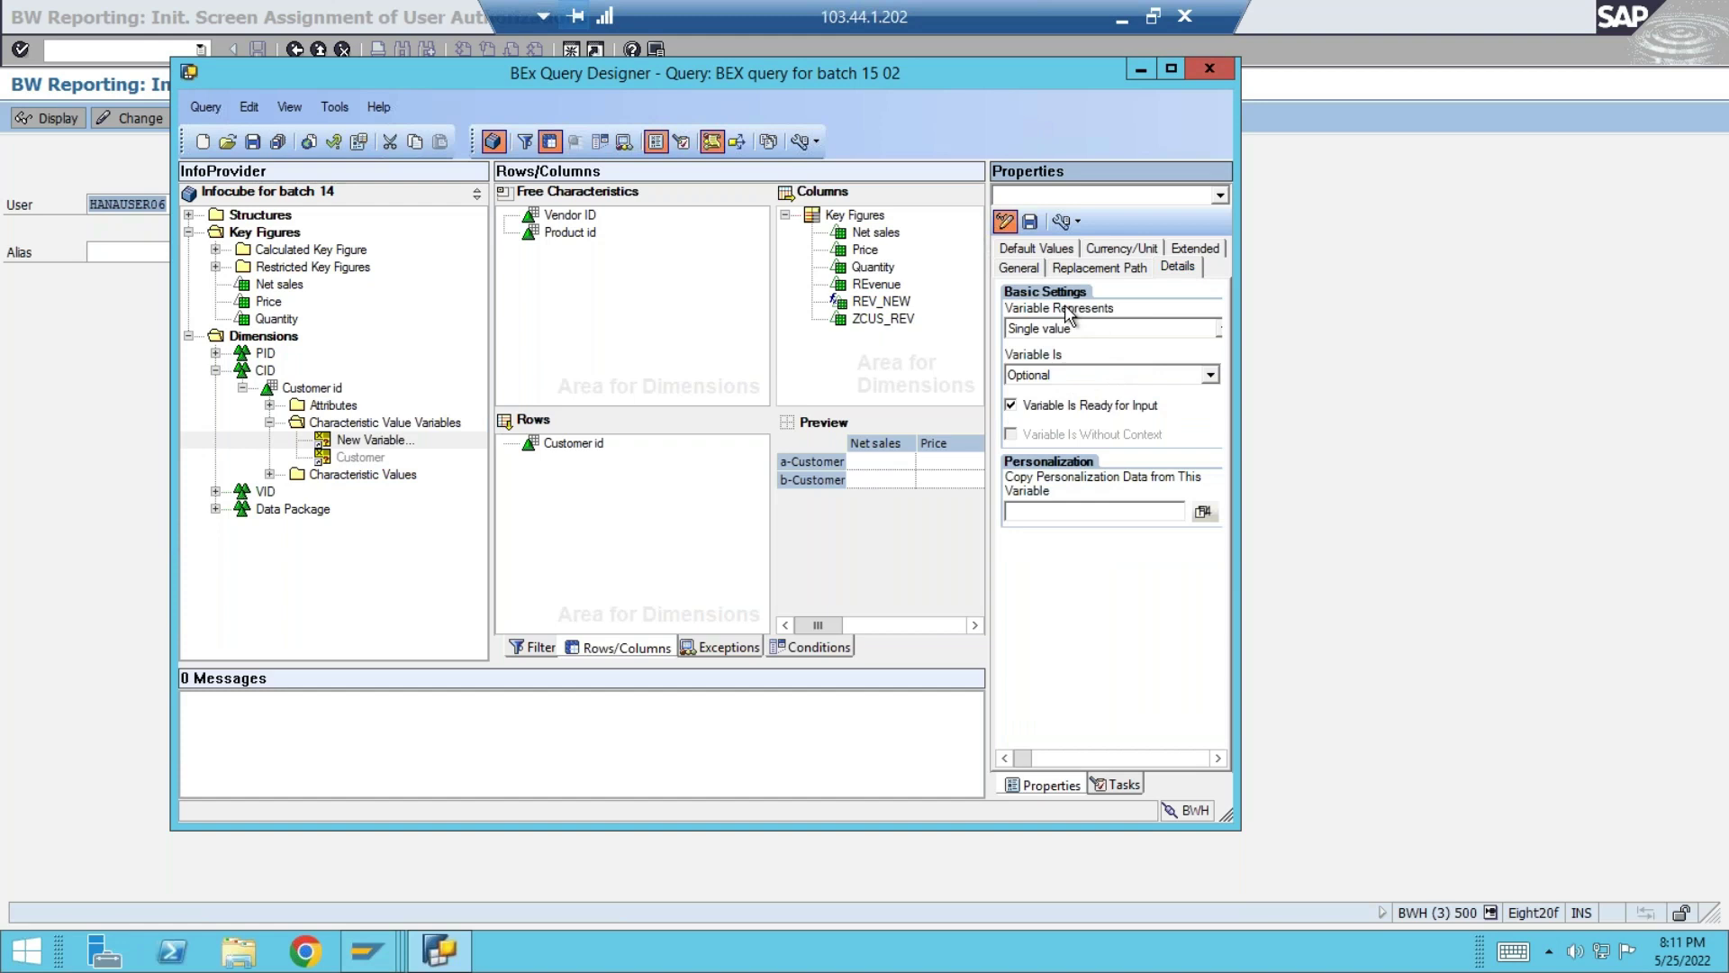
# - Let the new variable represent Several Single Values and keep its entry Optional
pyautogui.click(1086, 328)
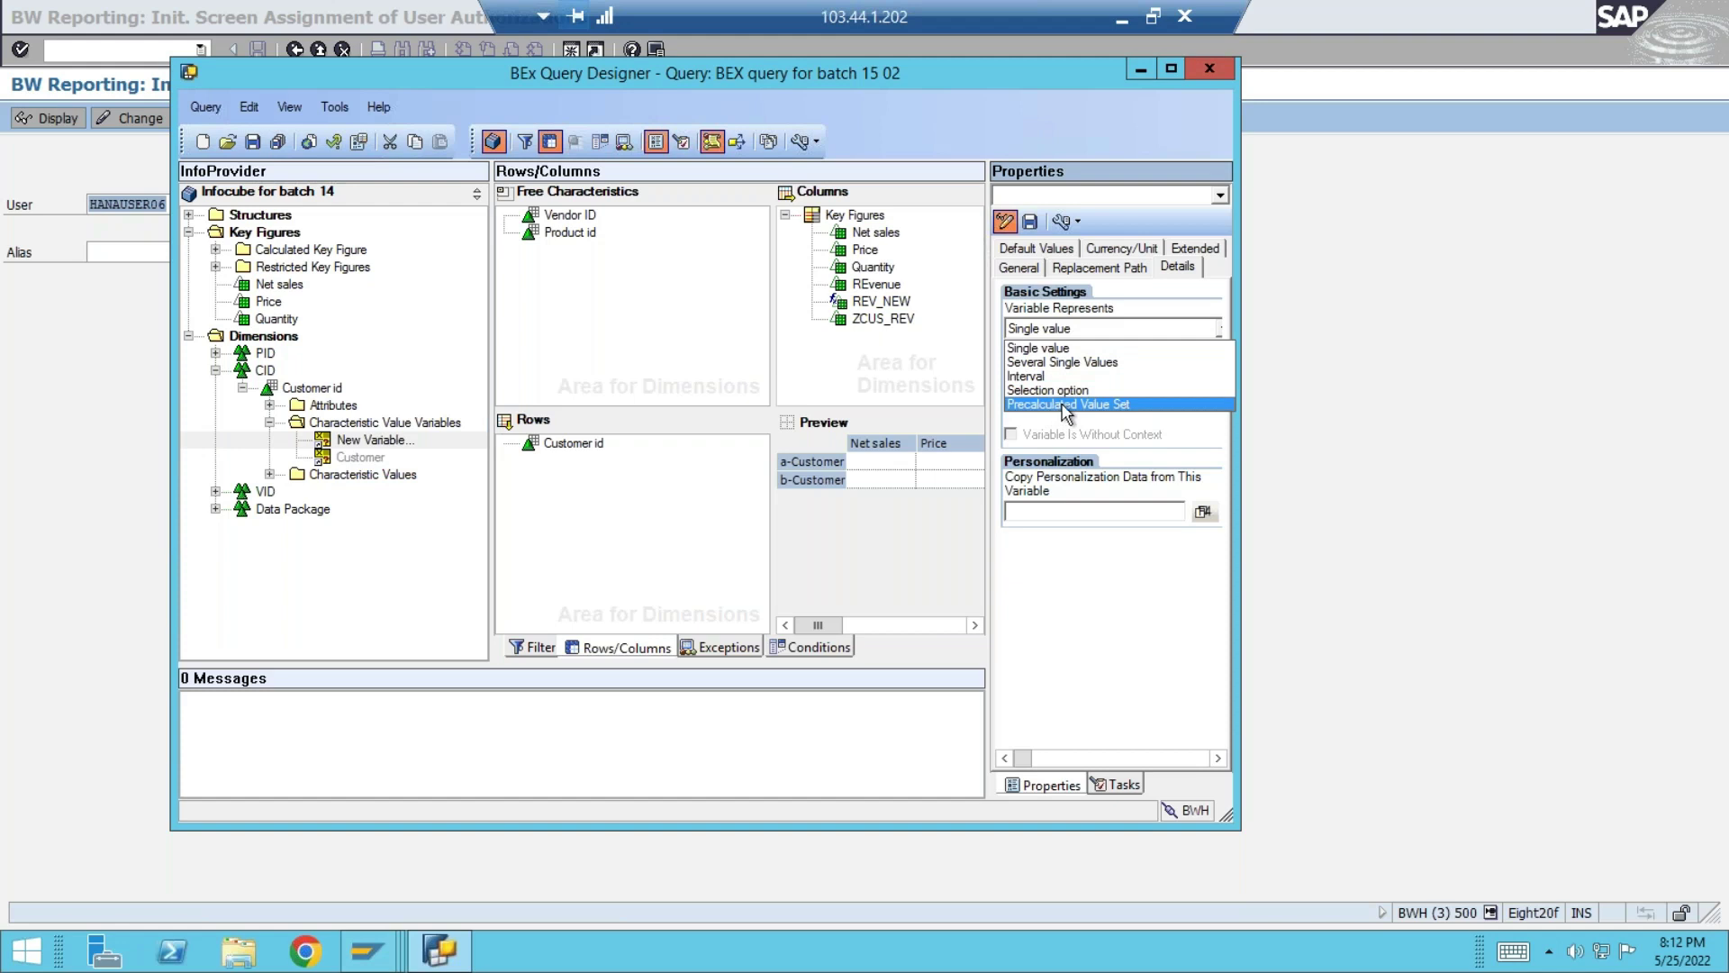
pyautogui.click(1092, 362)
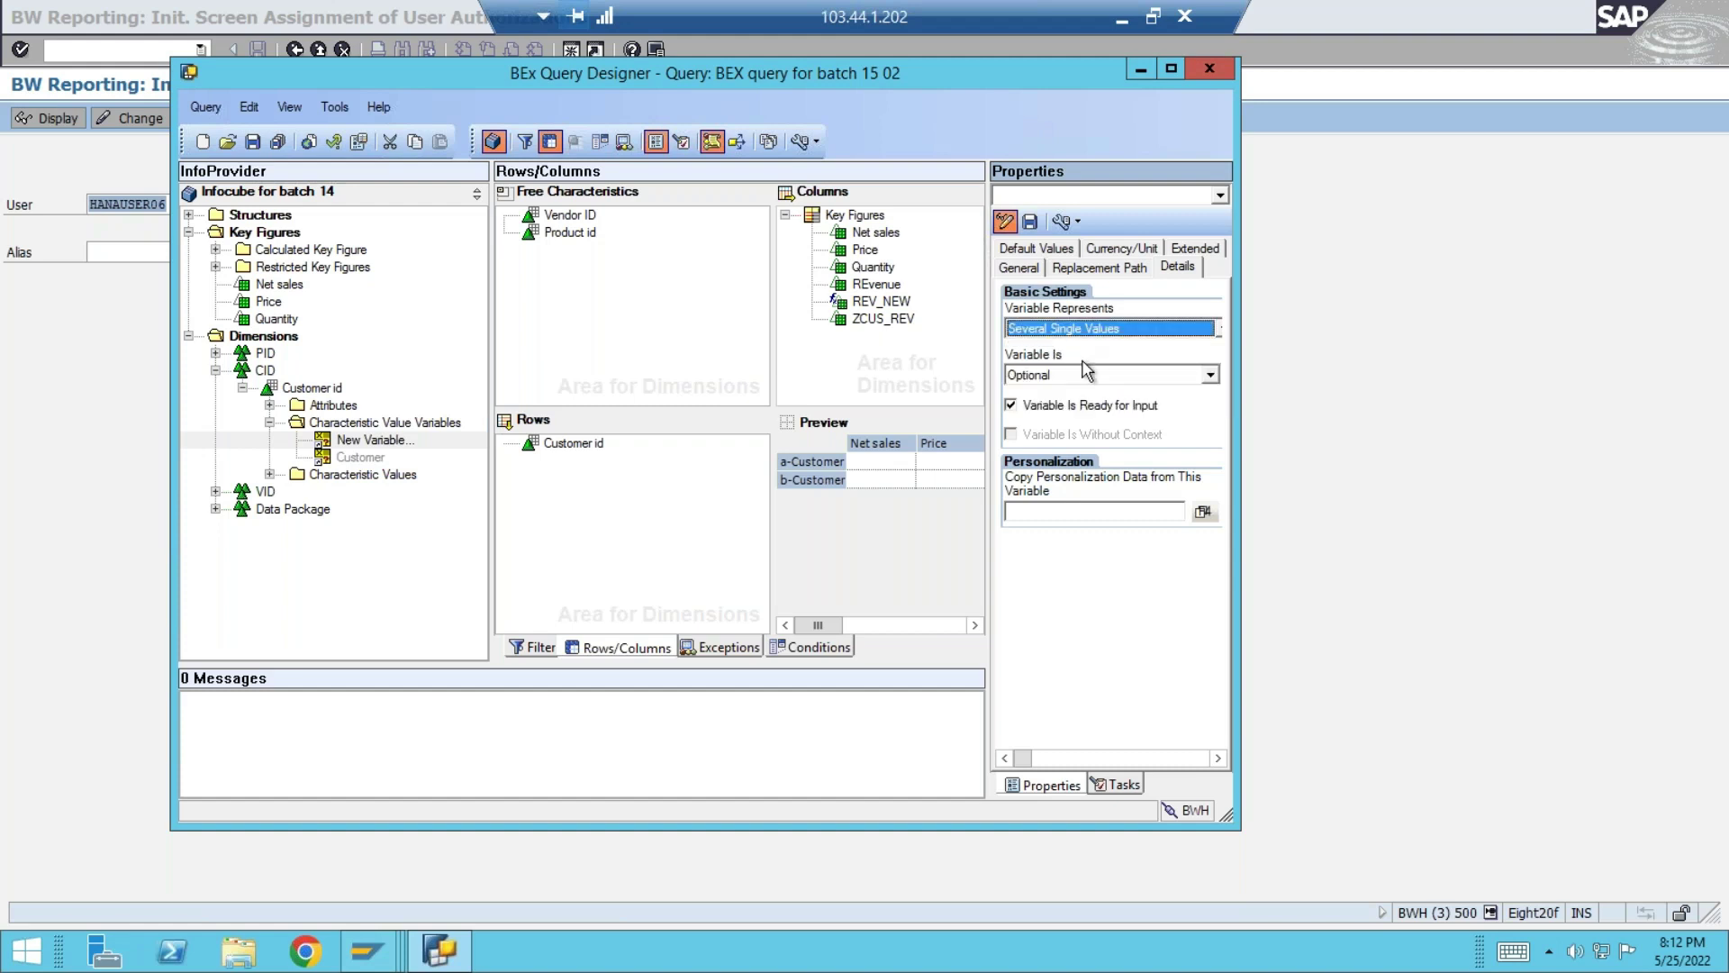
pyautogui.click(1210, 374)
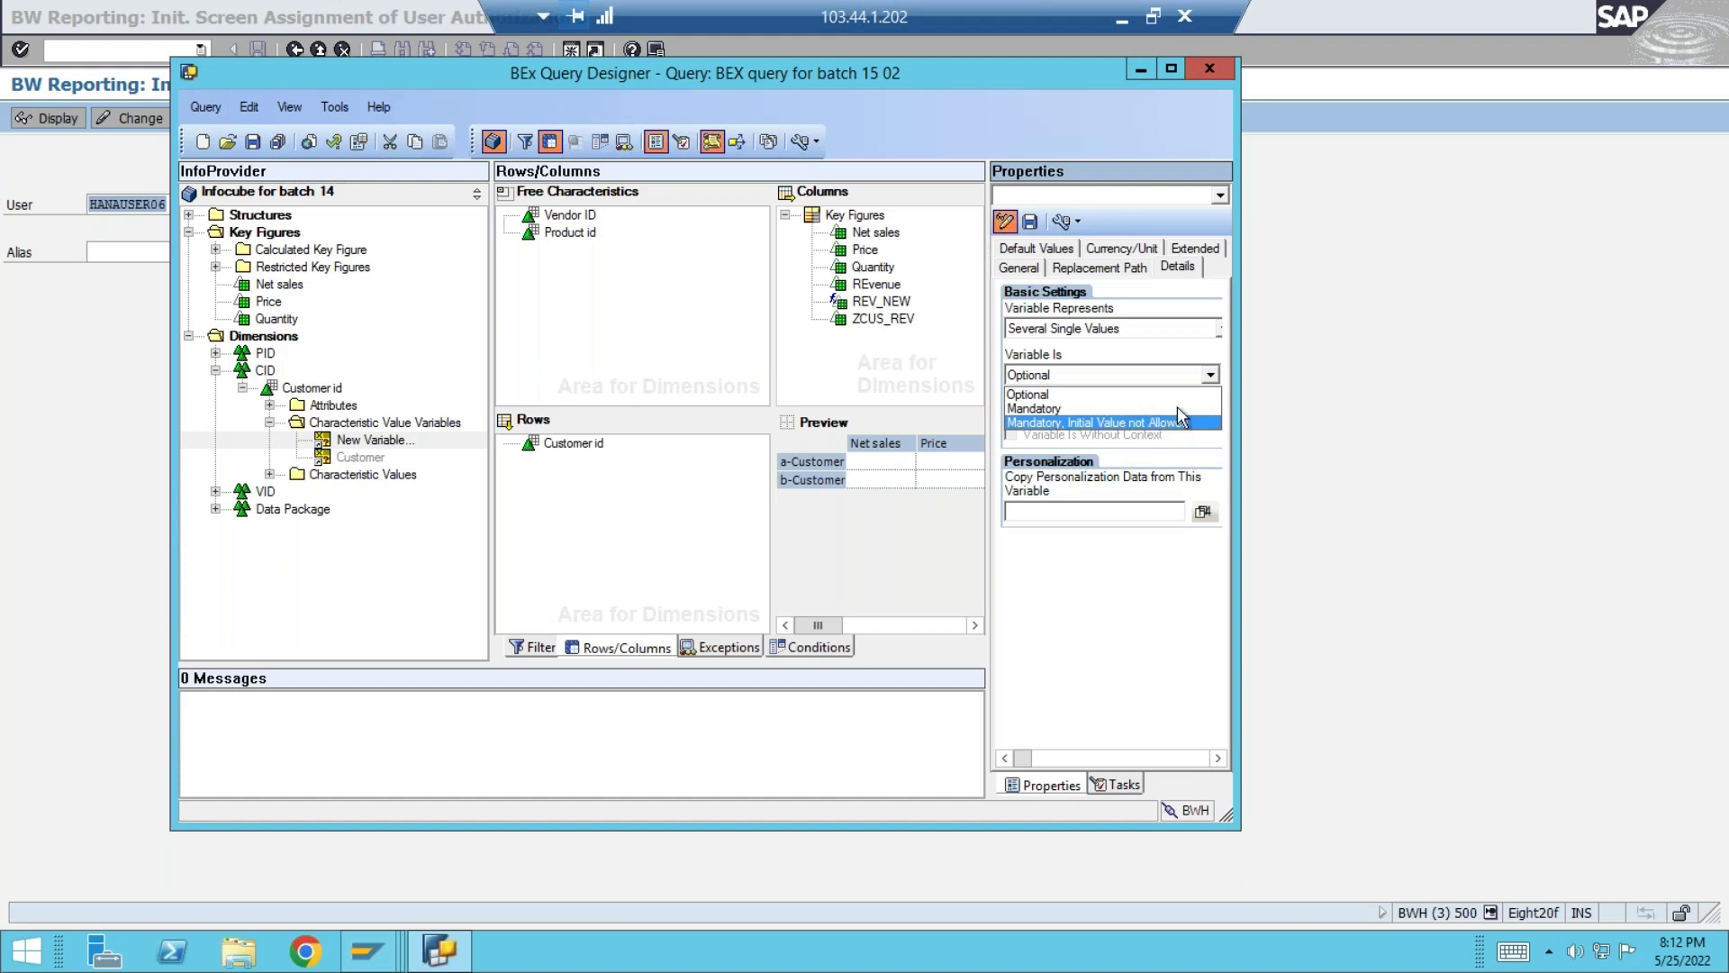
pyautogui.click(1100, 399)
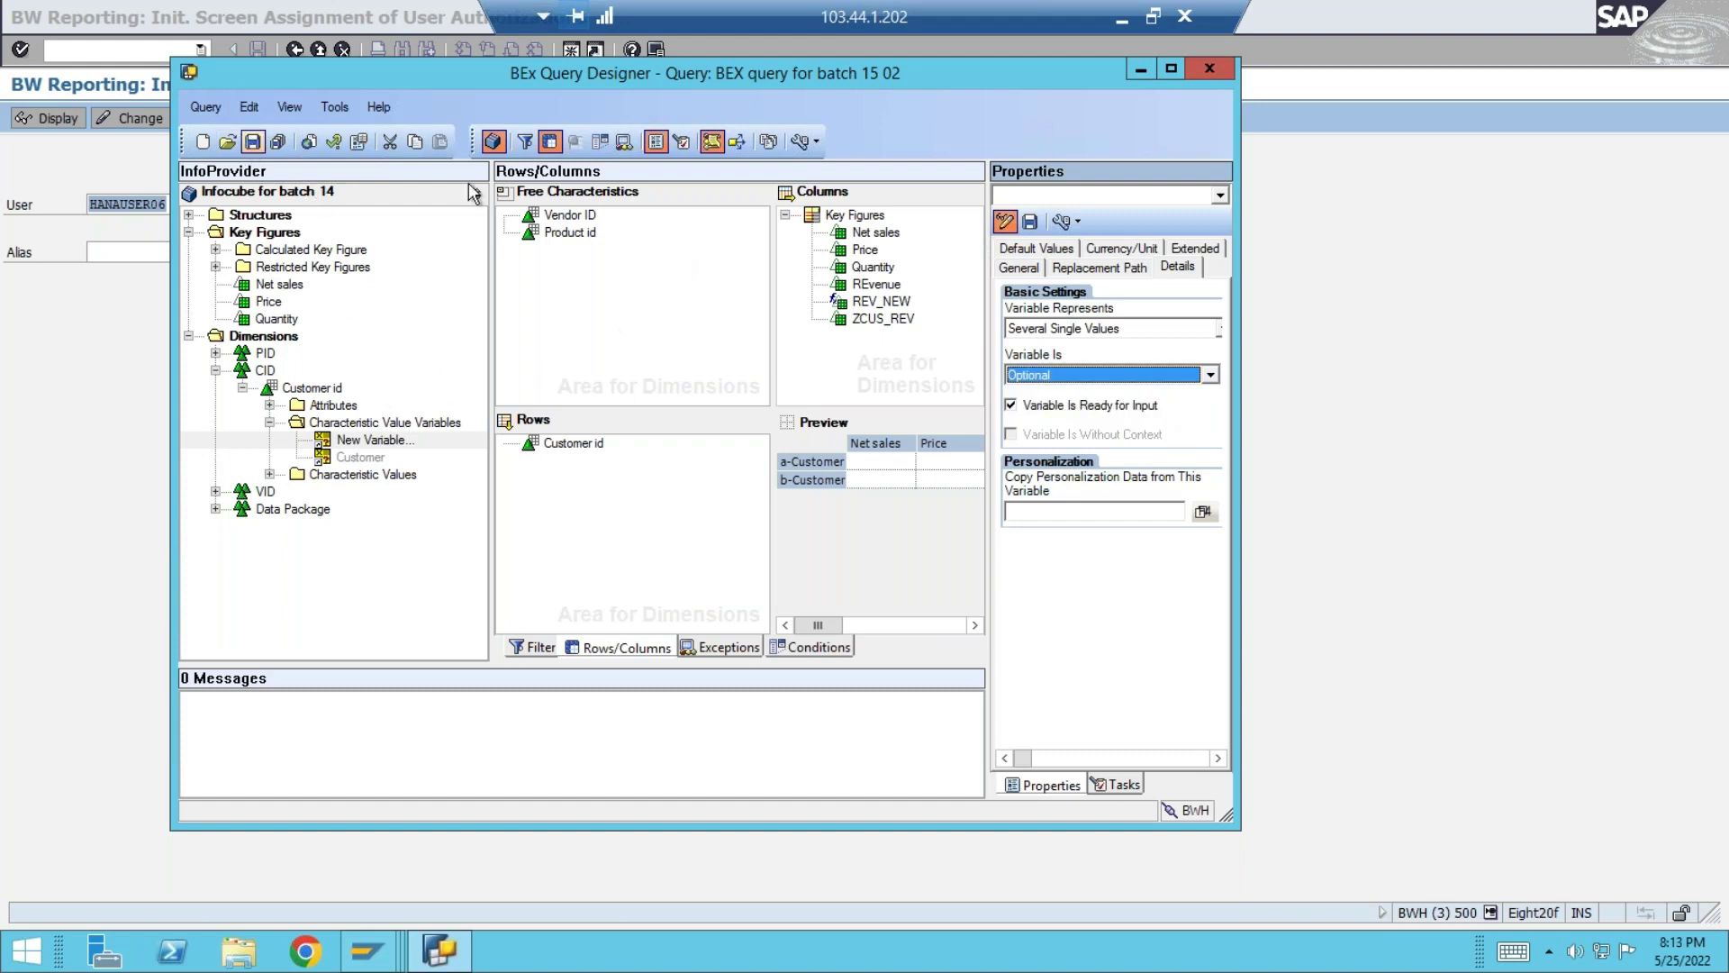
# - Save the variable with its proposed description and technical name, assigning its object directory entry to package ZBW
pyautogui.click(1029, 221)
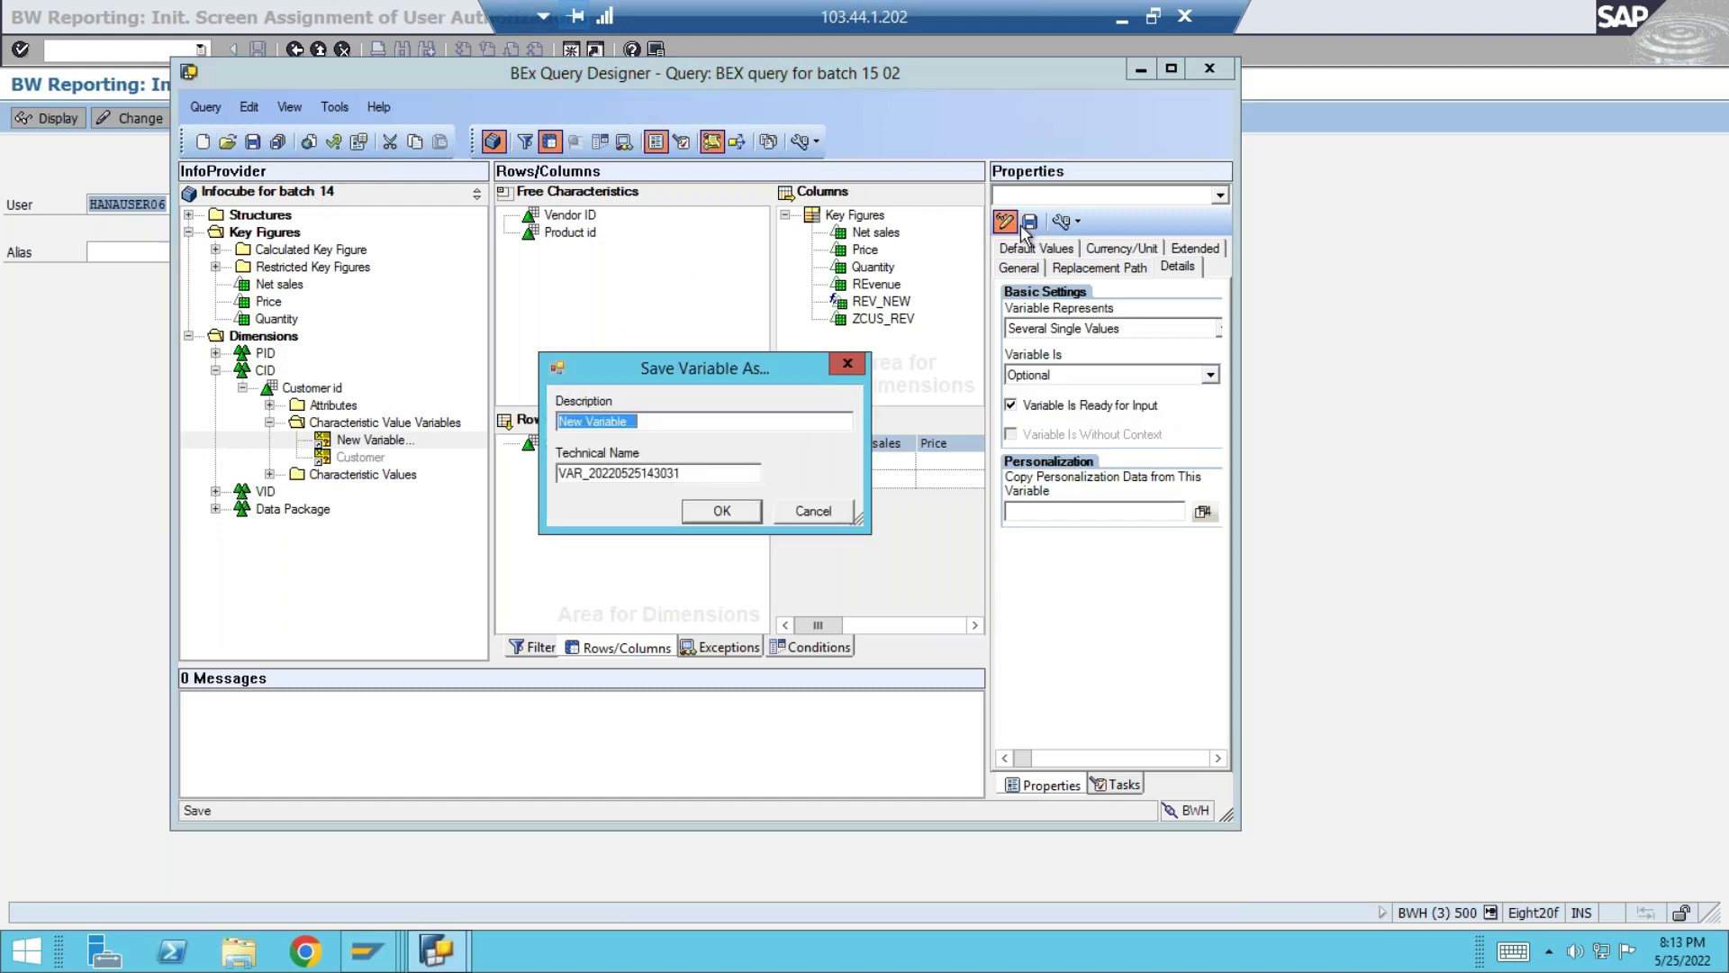
pyautogui.click(708, 512)
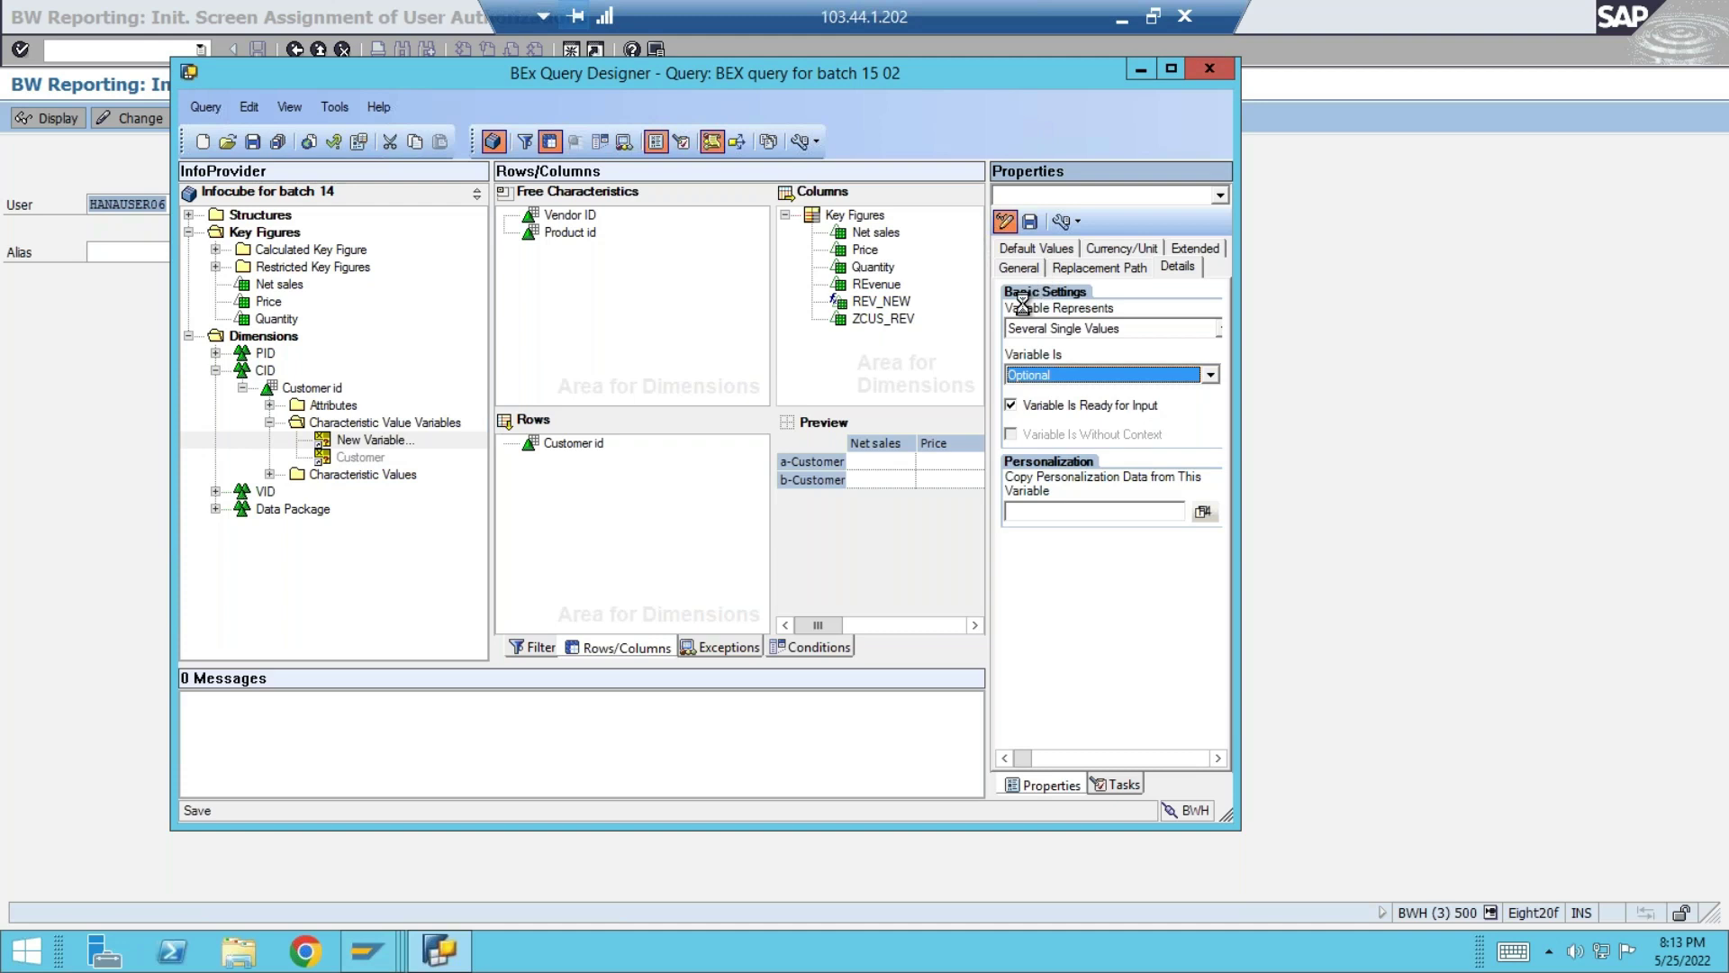
pyautogui.hotkey('alt', 'Tab')
pyautogui.hotkey('alt', 'Tab')
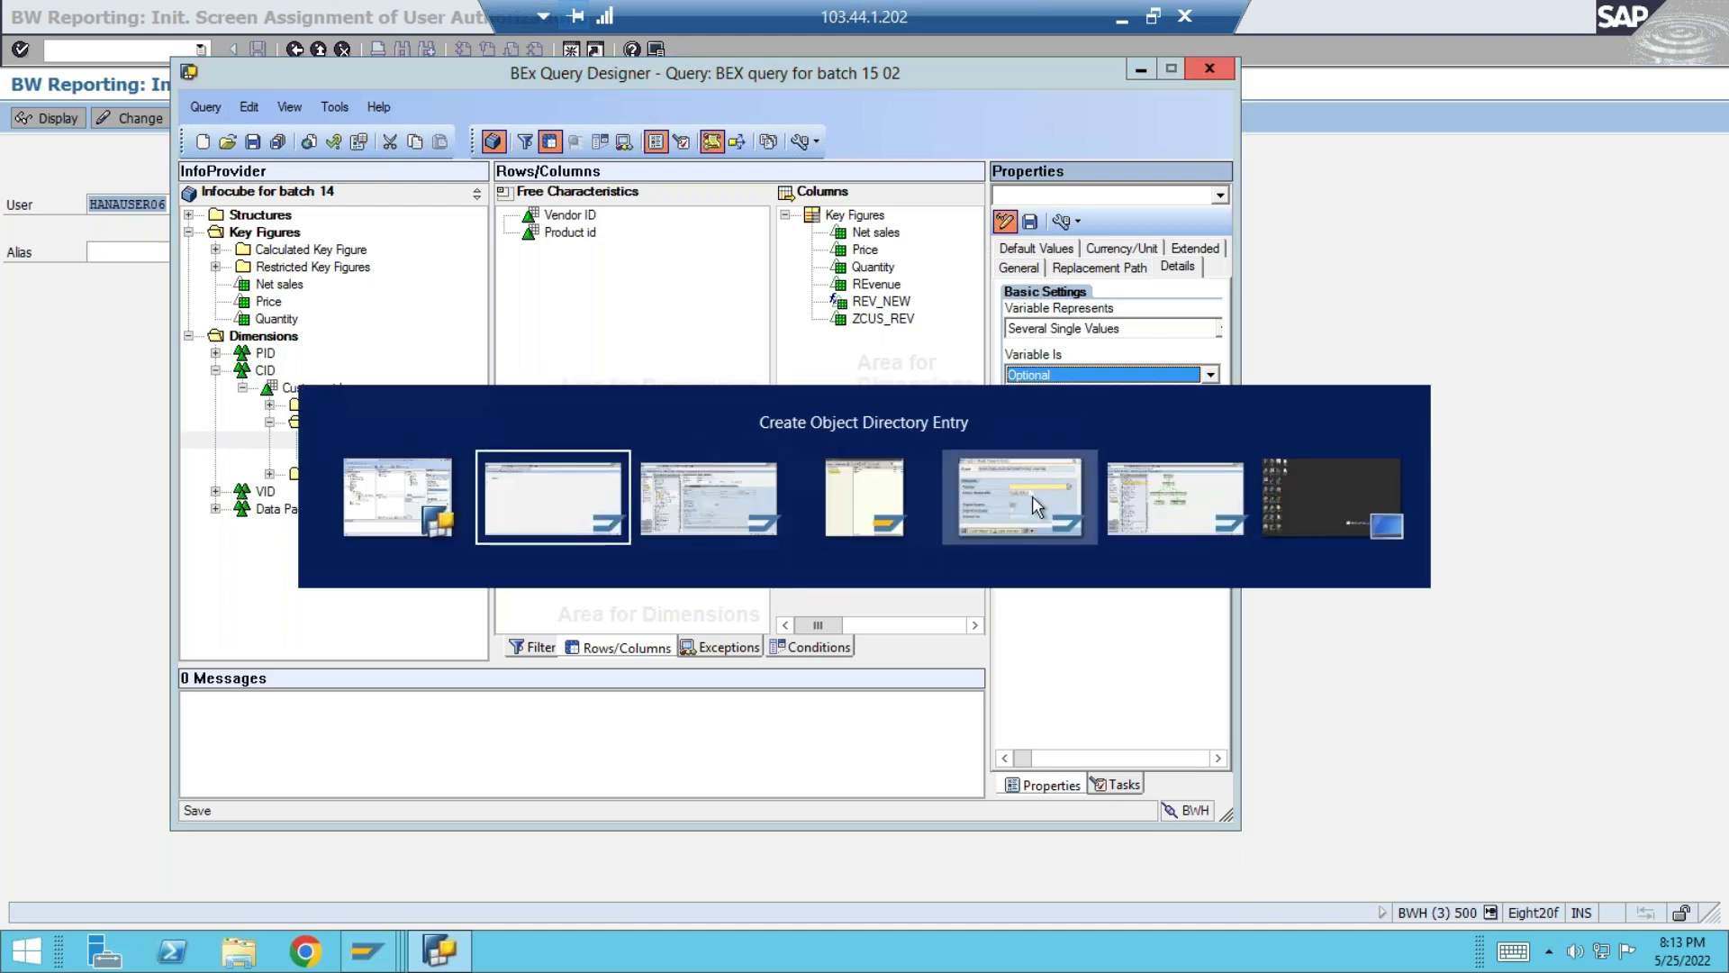
pyautogui.click(574, 463)
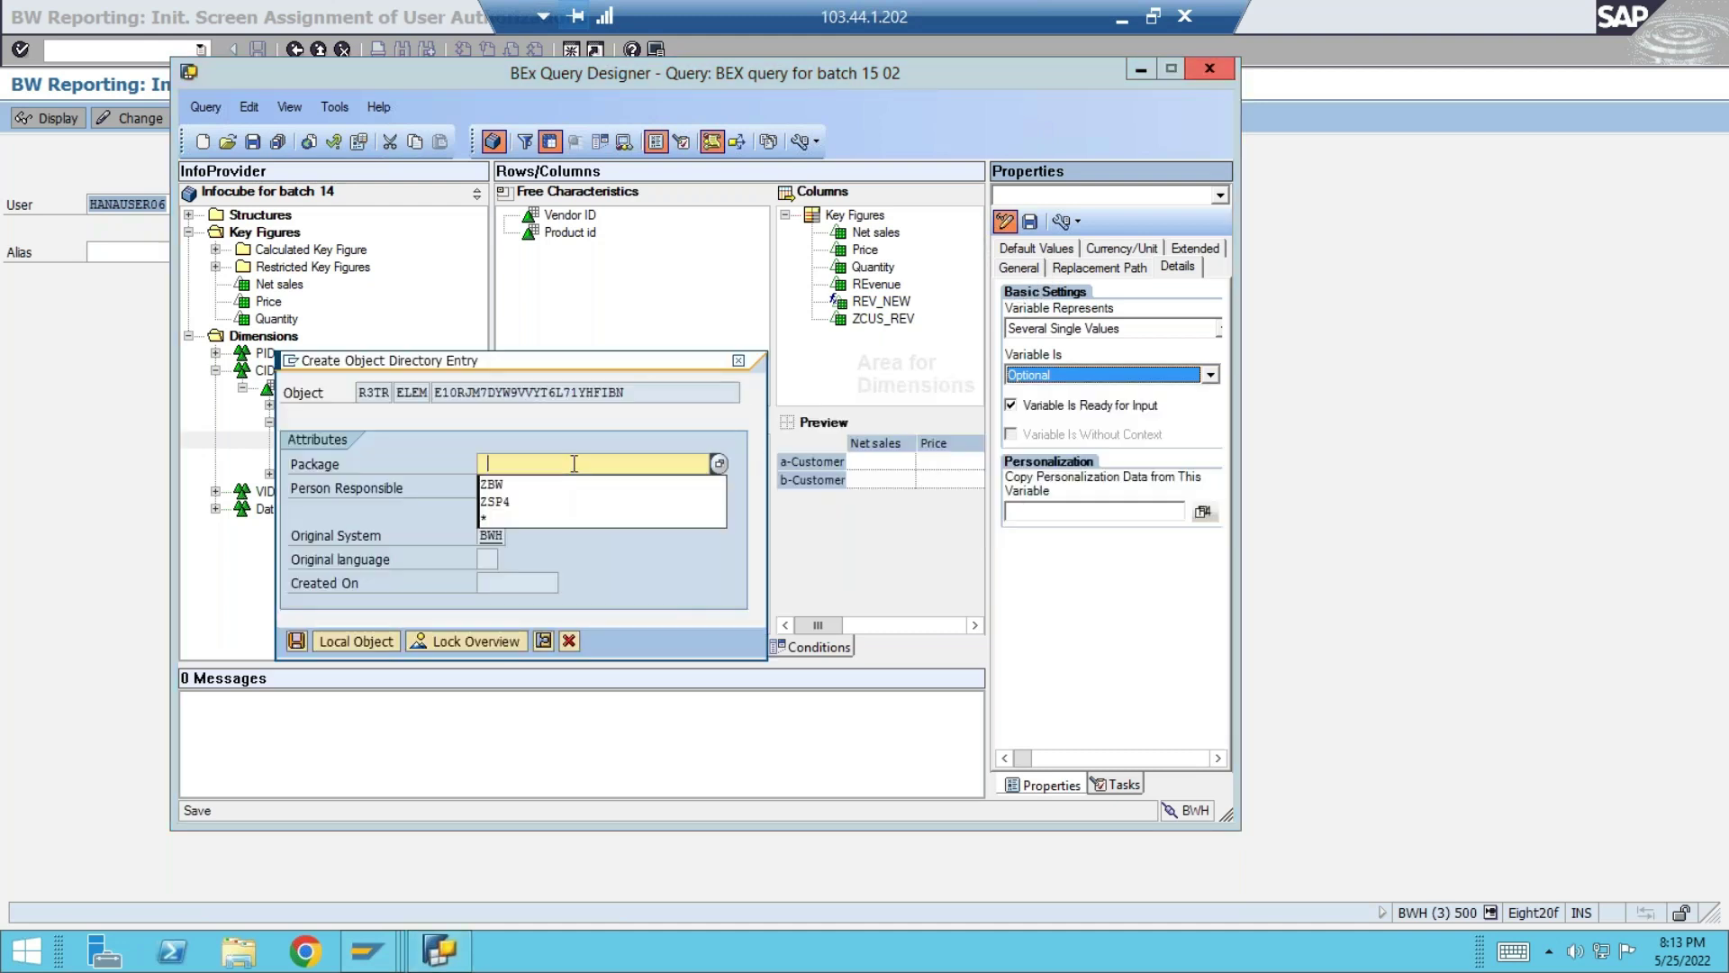
pyautogui.click(504, 484)
pyautogui.click(297, 642)
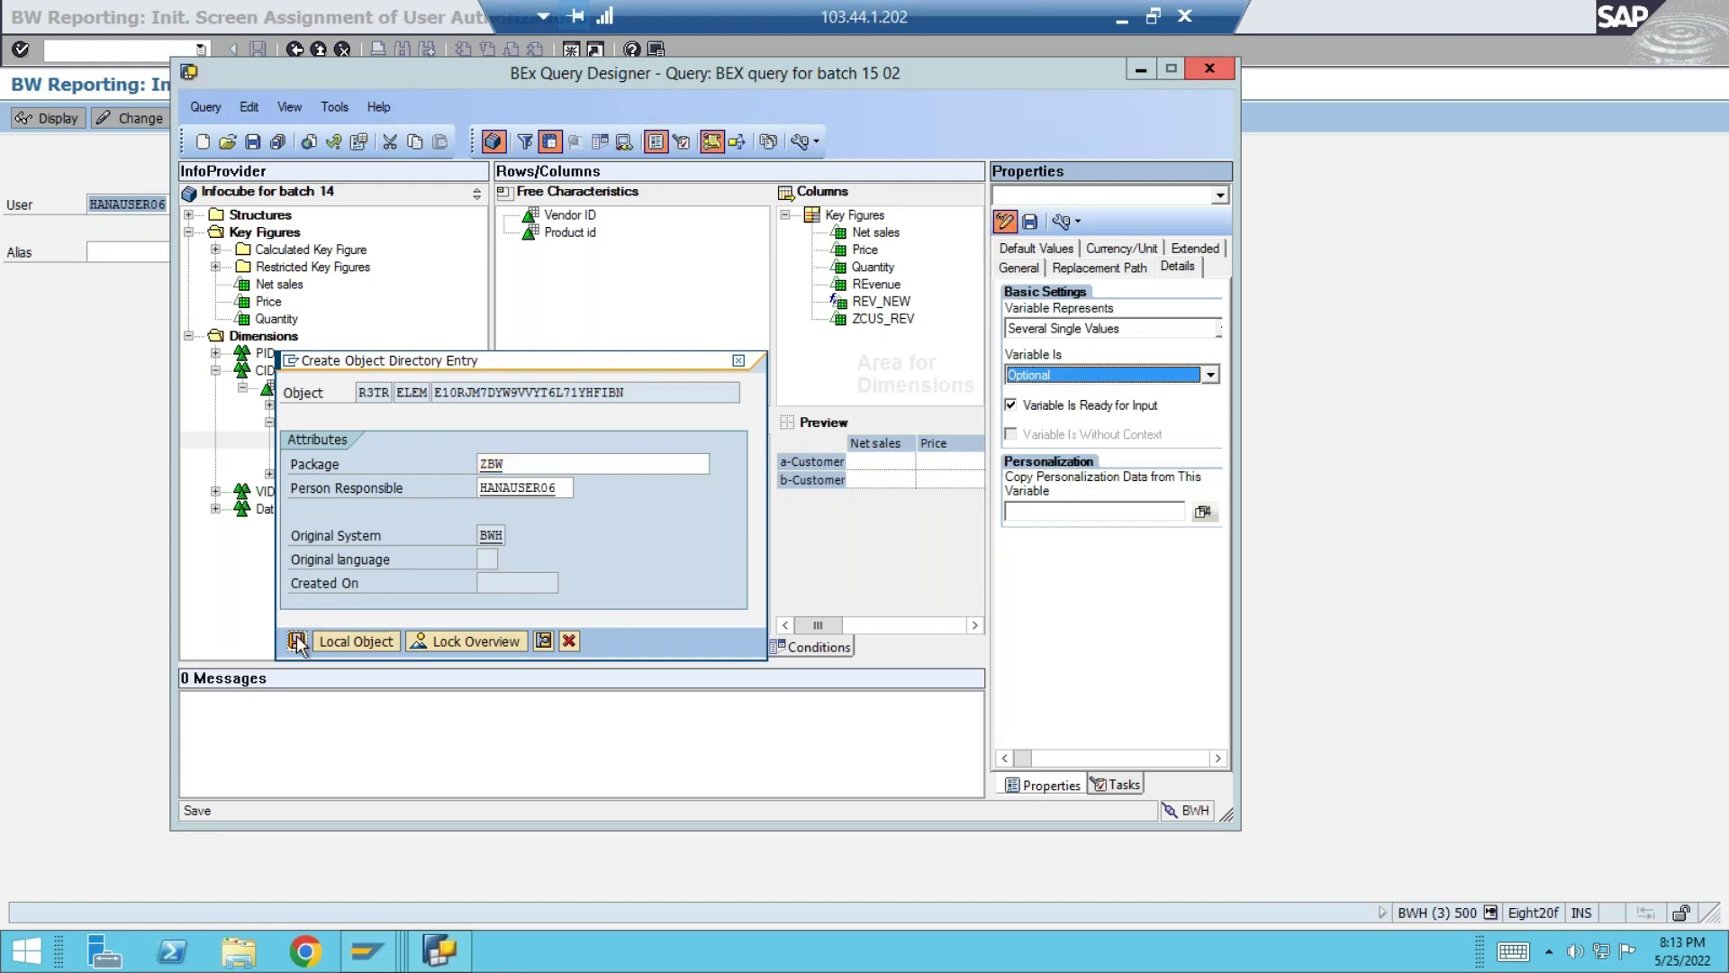
pyautogui.click(214, 500)
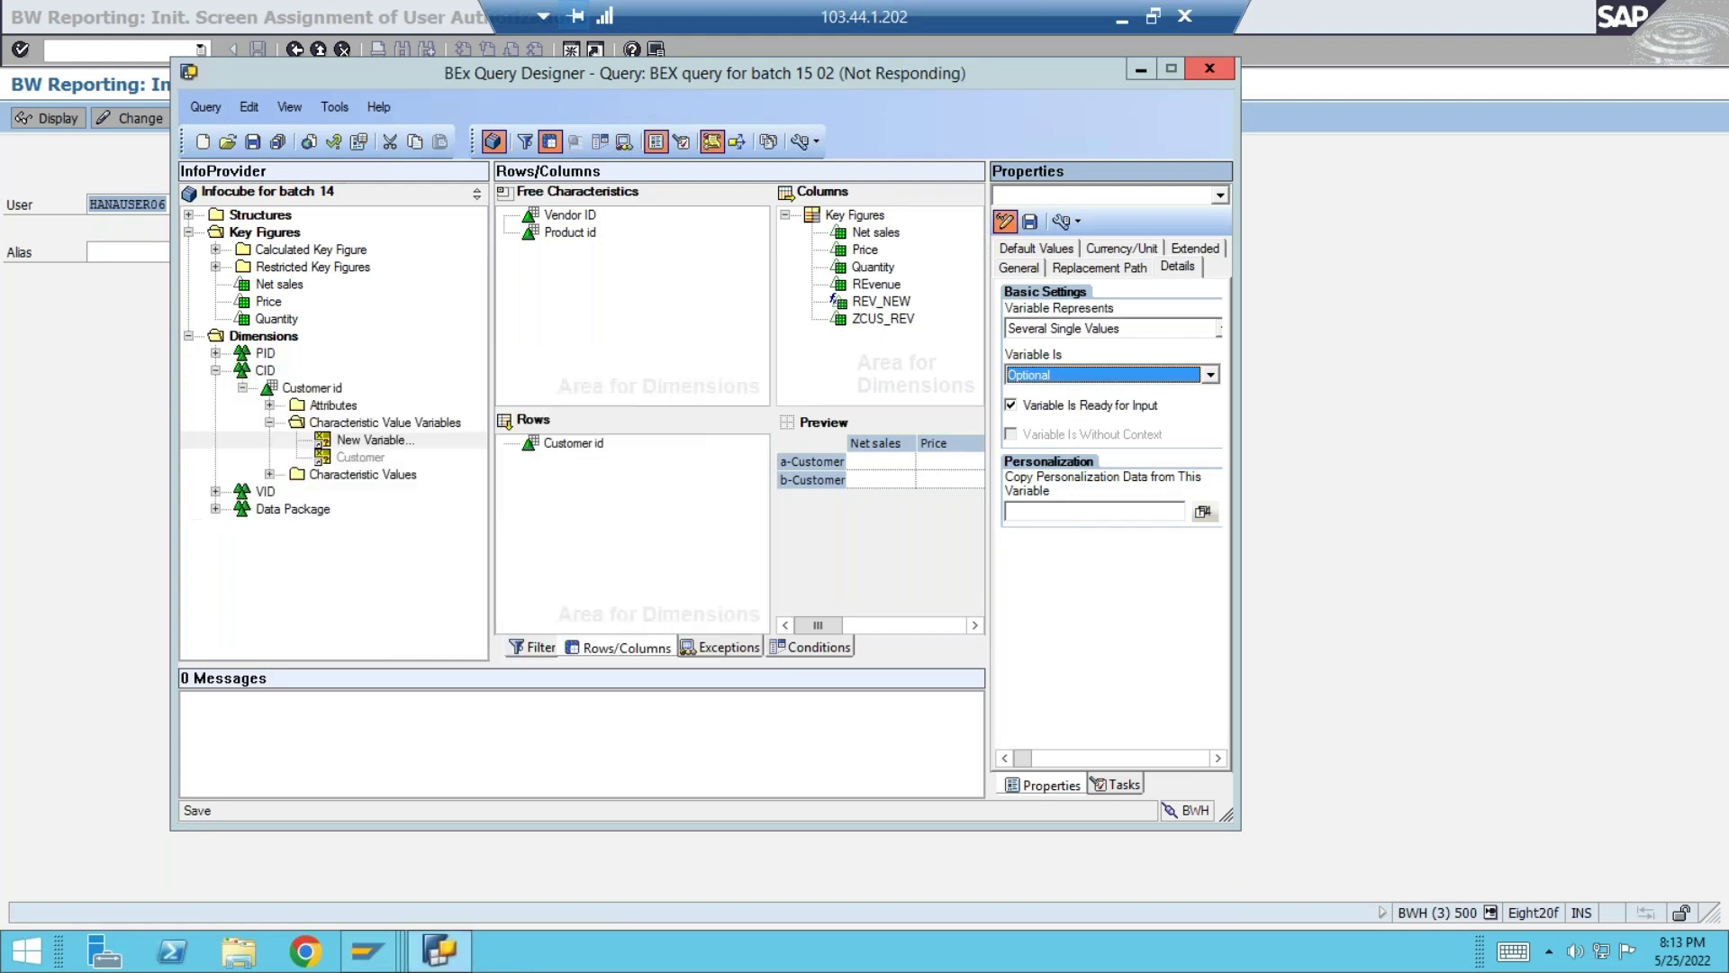
# - Change the saved variable's description to Customer_ID and save the variable again
pyautogui.click(376, 441)
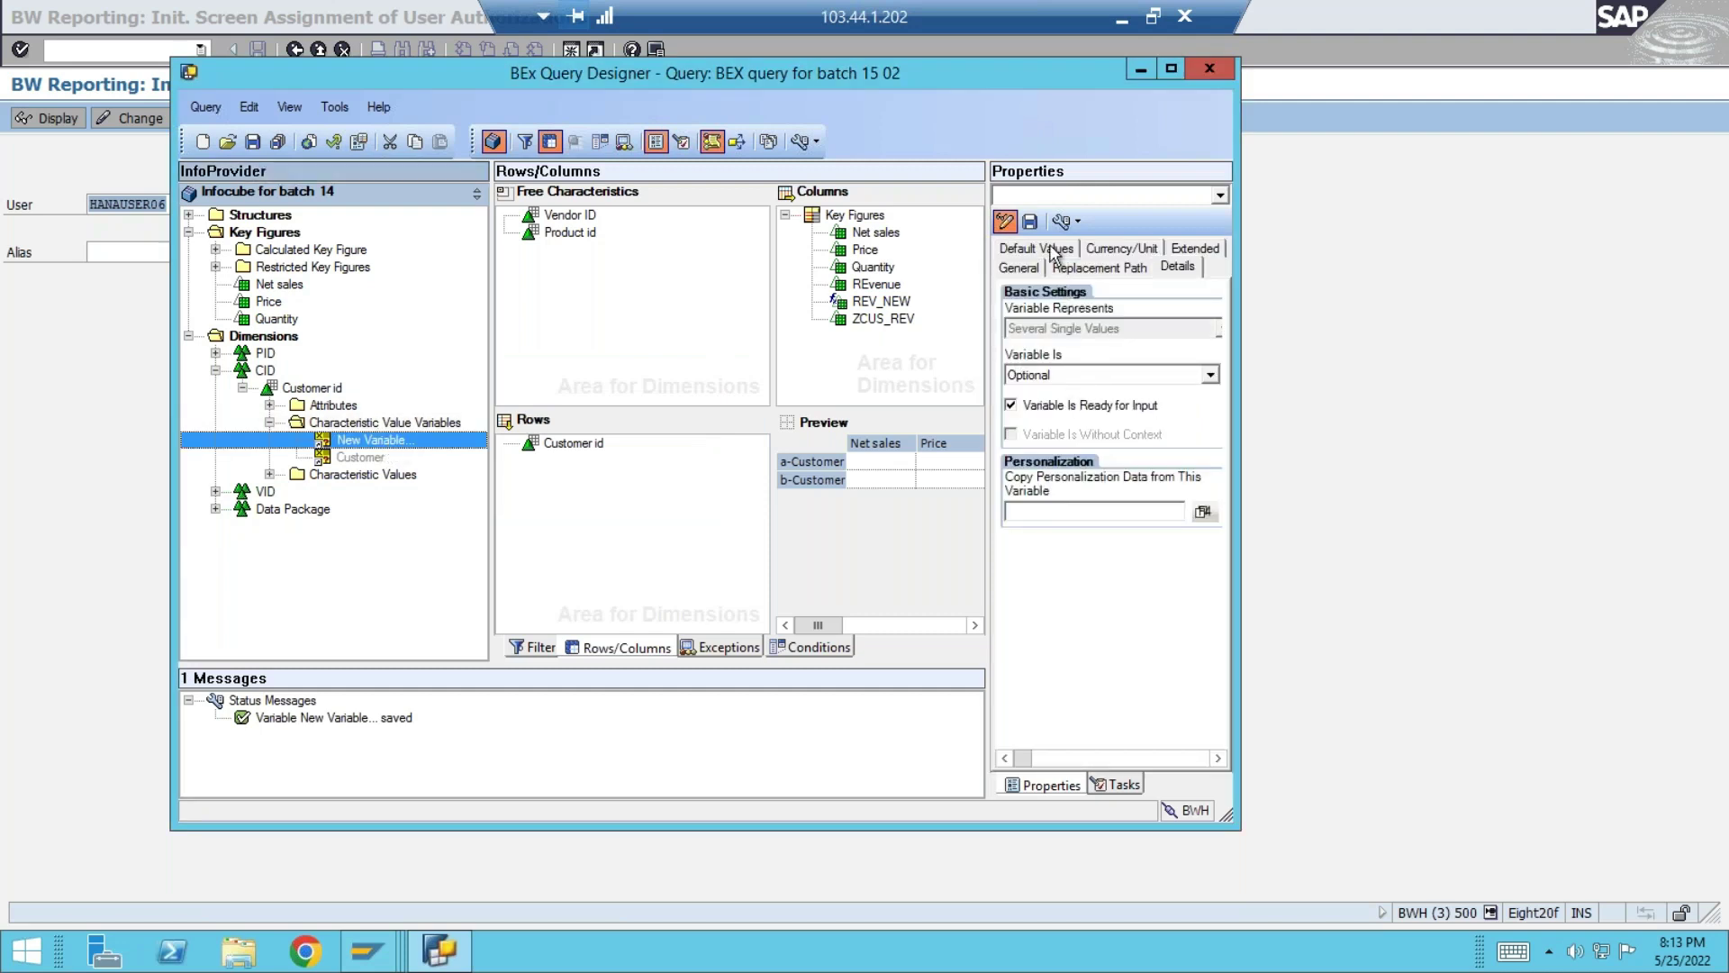
pyautogui.click(1030, 266)
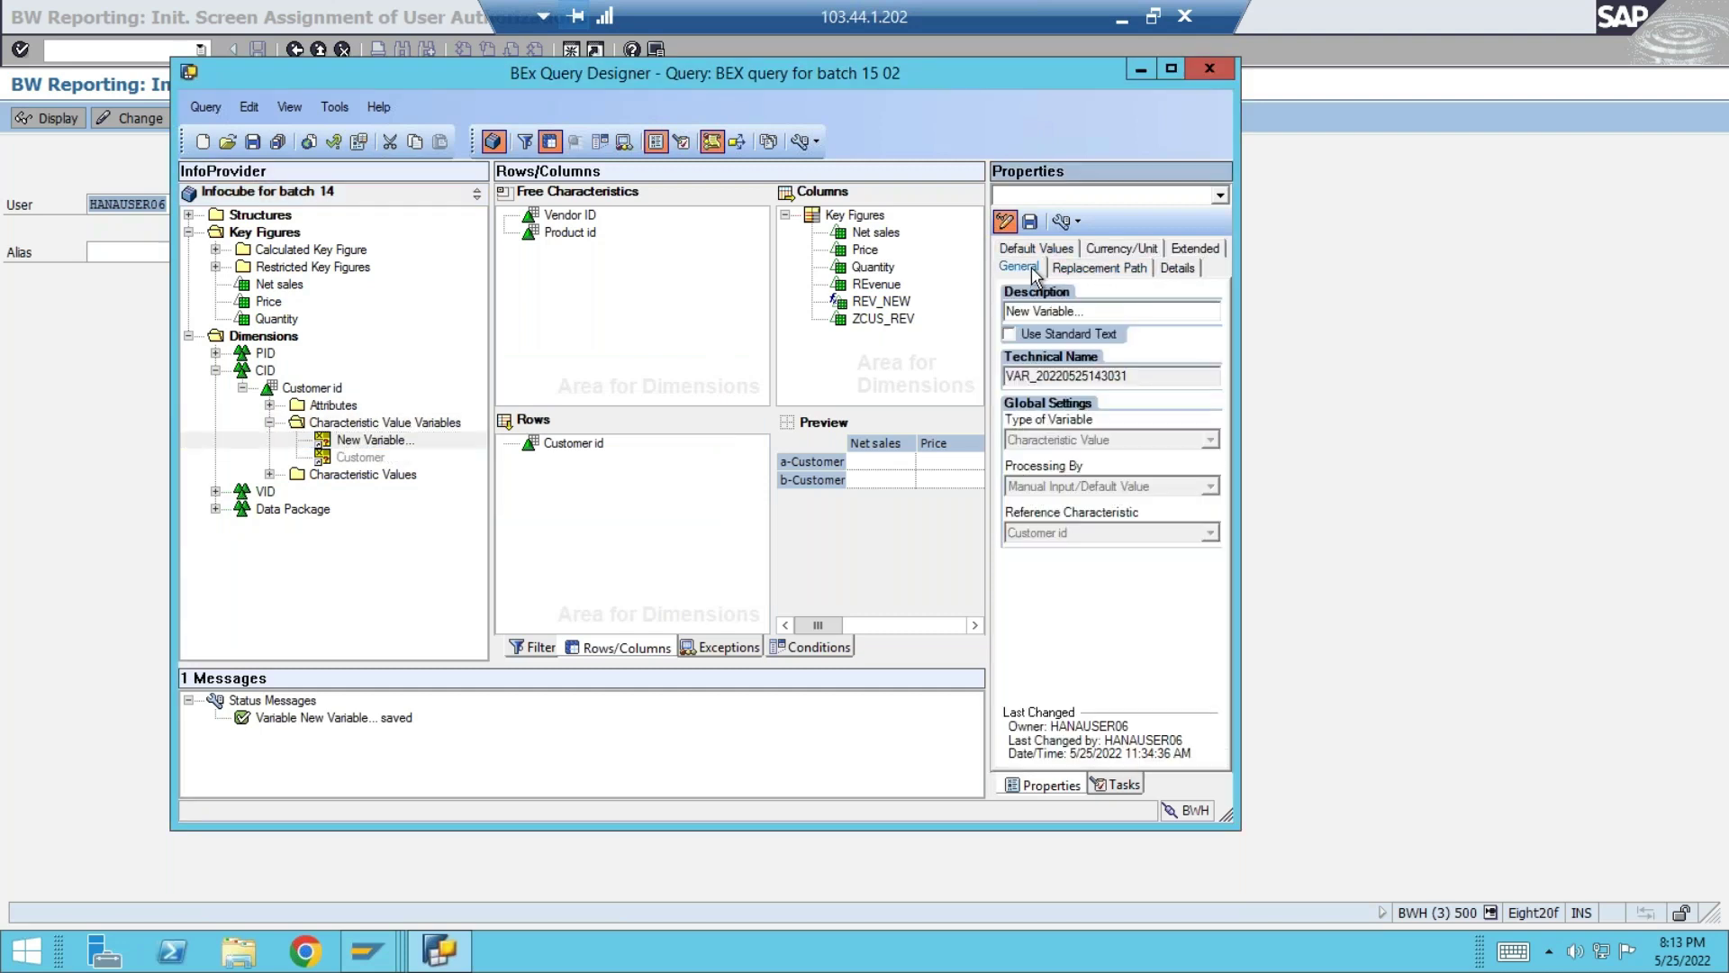
pyautogui.doubleClick(1094, 311)
pyautogui.hotkey('ctrl', 'a')
pyautogui.write('Customer')
pyautogui.click(1031, 222)
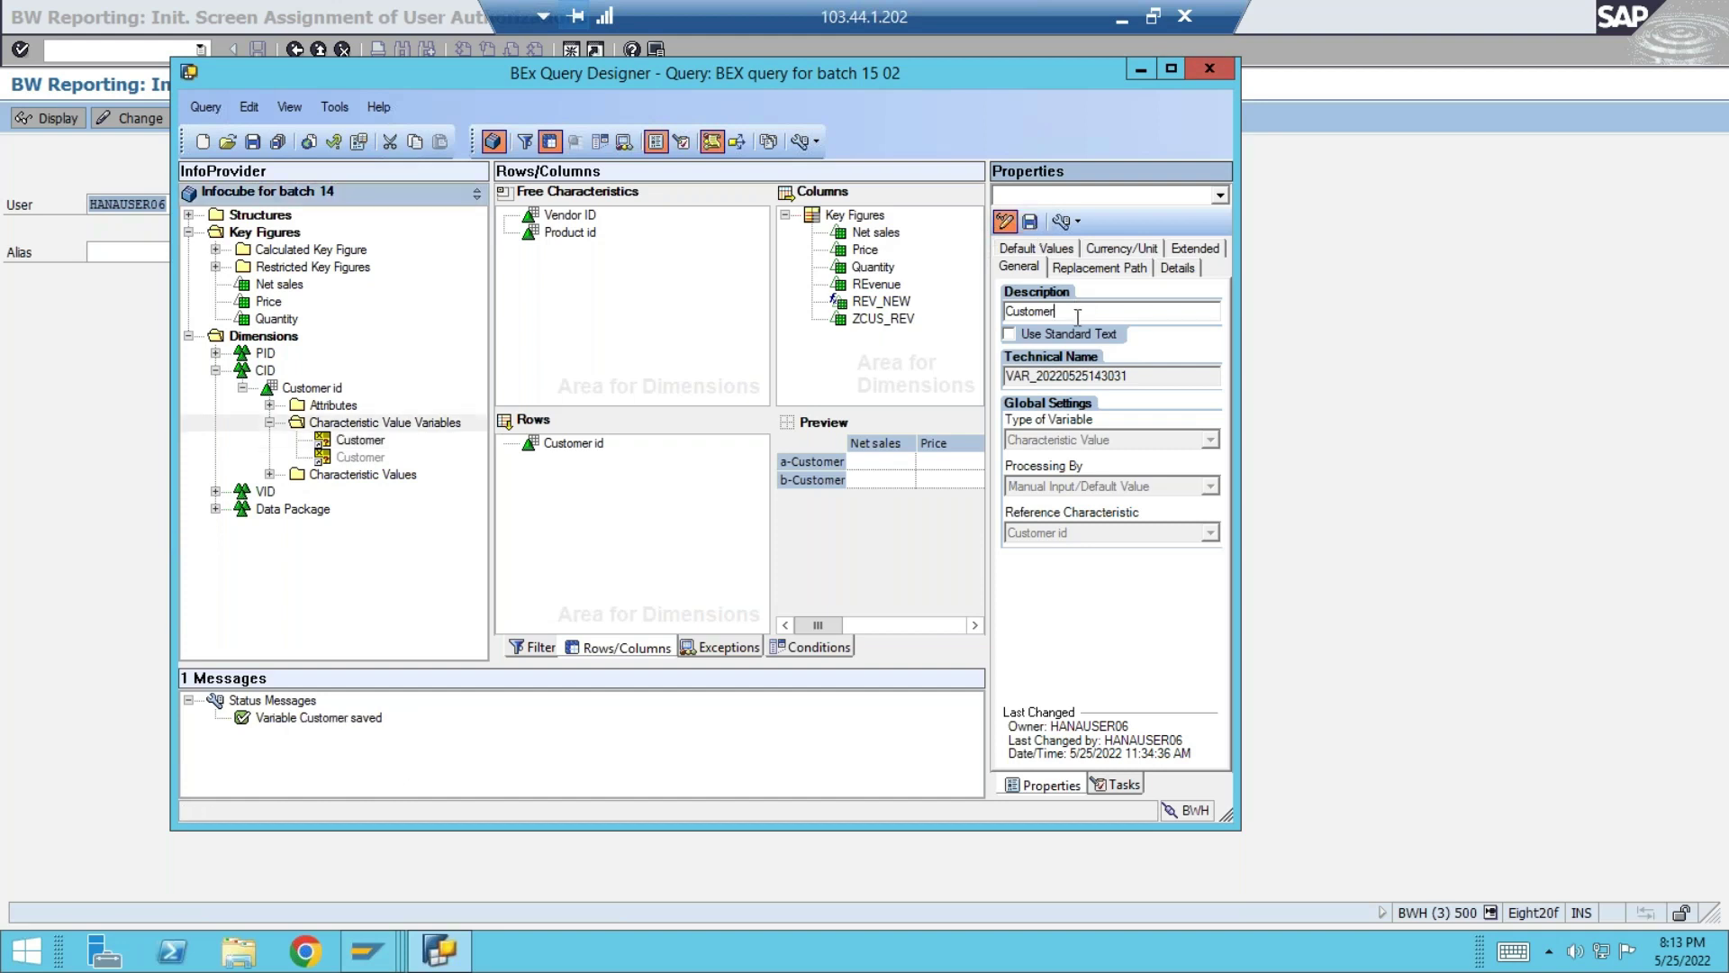
pyautogui.write('_ID')
pyautogui.click(1029, 221)
# - Try the Customer_ID variable in place of Customer id in the rows, decline saving the query with errors, and re-add Customer id
pyautogui.moveTo(345, 443); pyautogui.dragTo(315, 421)
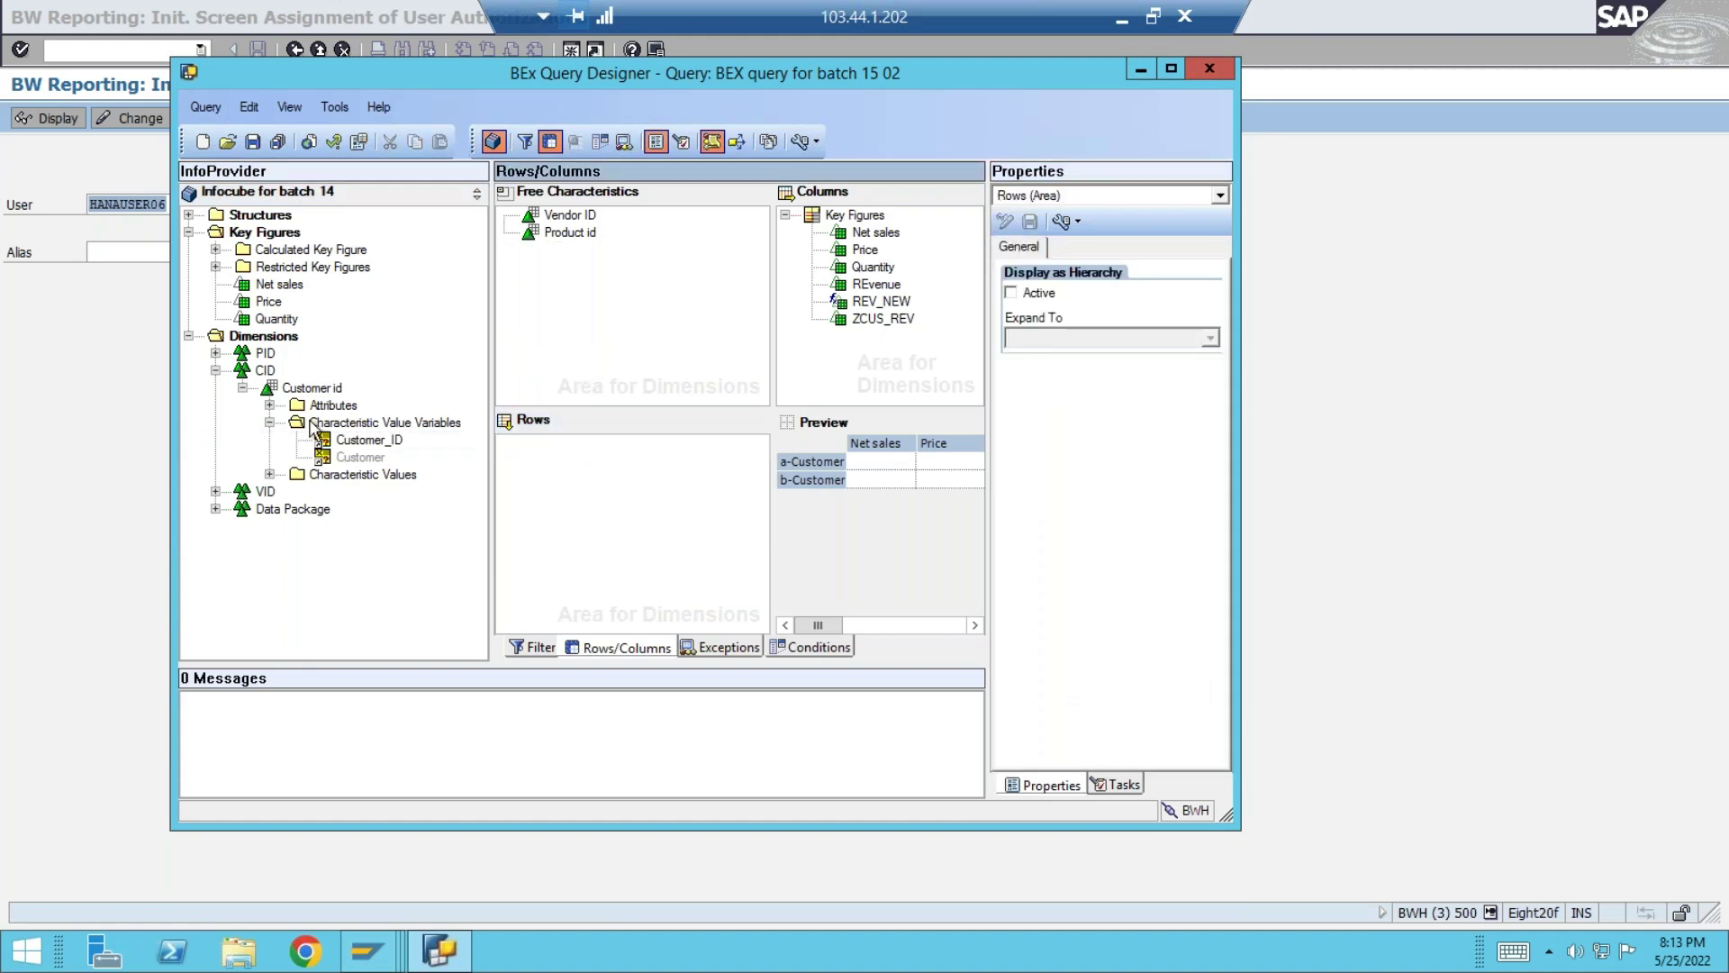
pyautogui.click(343, 439)
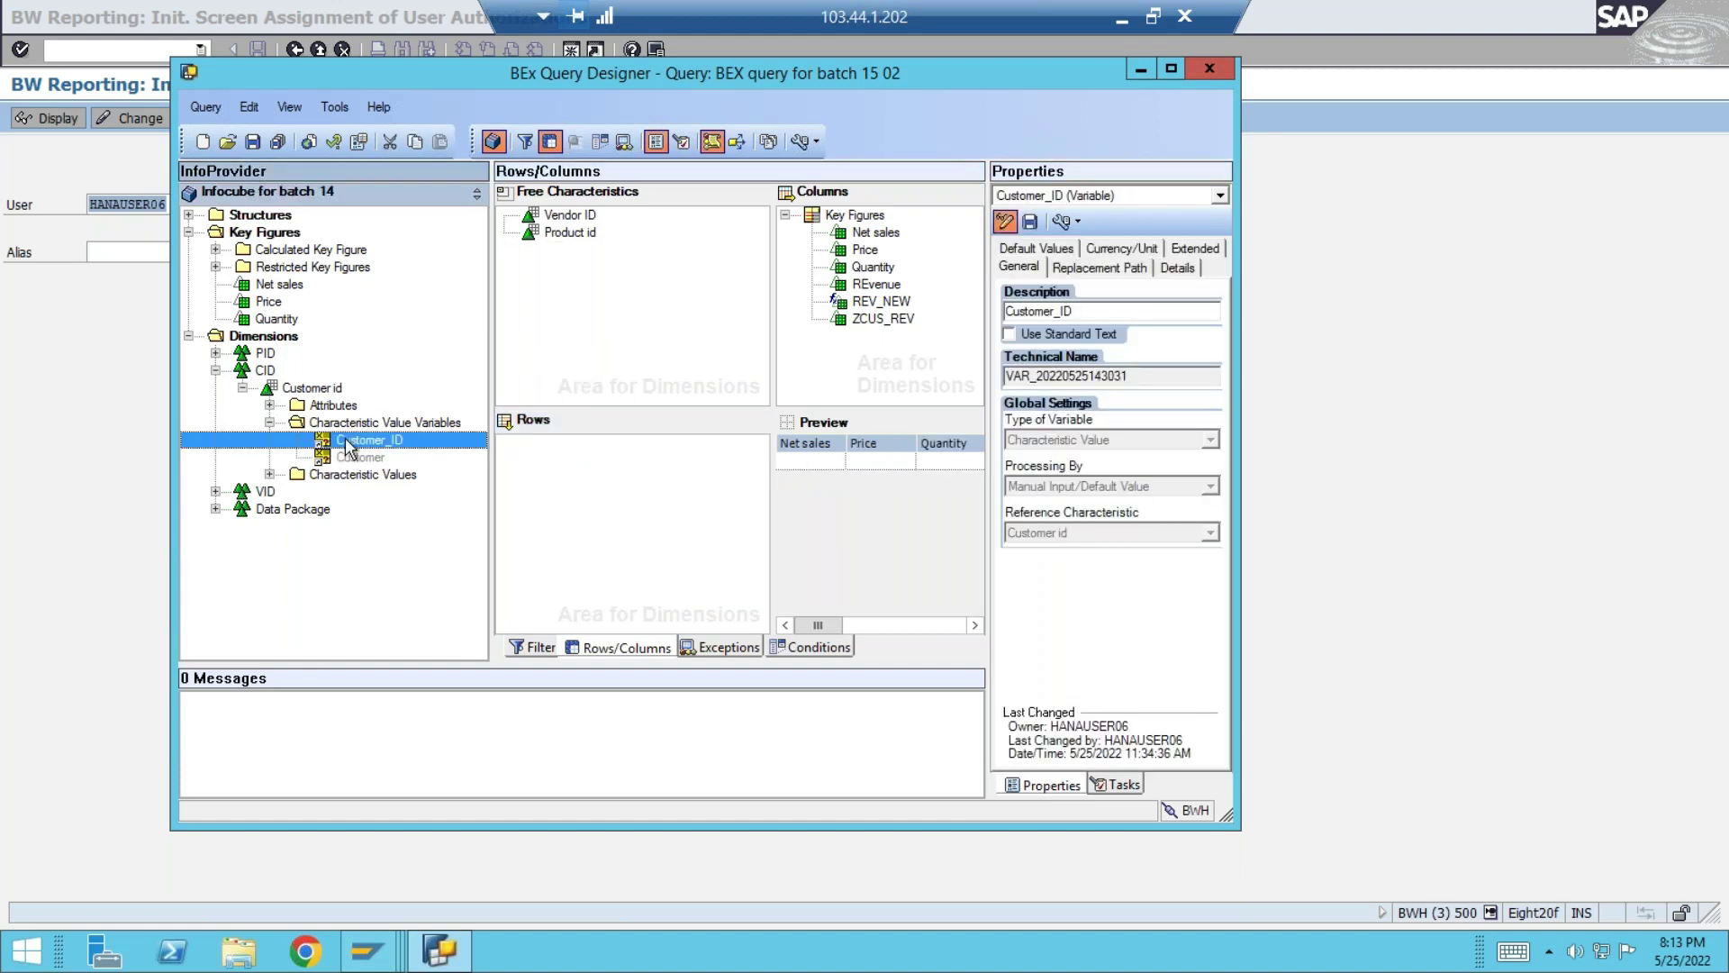
pyautogui.moveTo(462, 446); pyautogui.dragTo(527, 491)
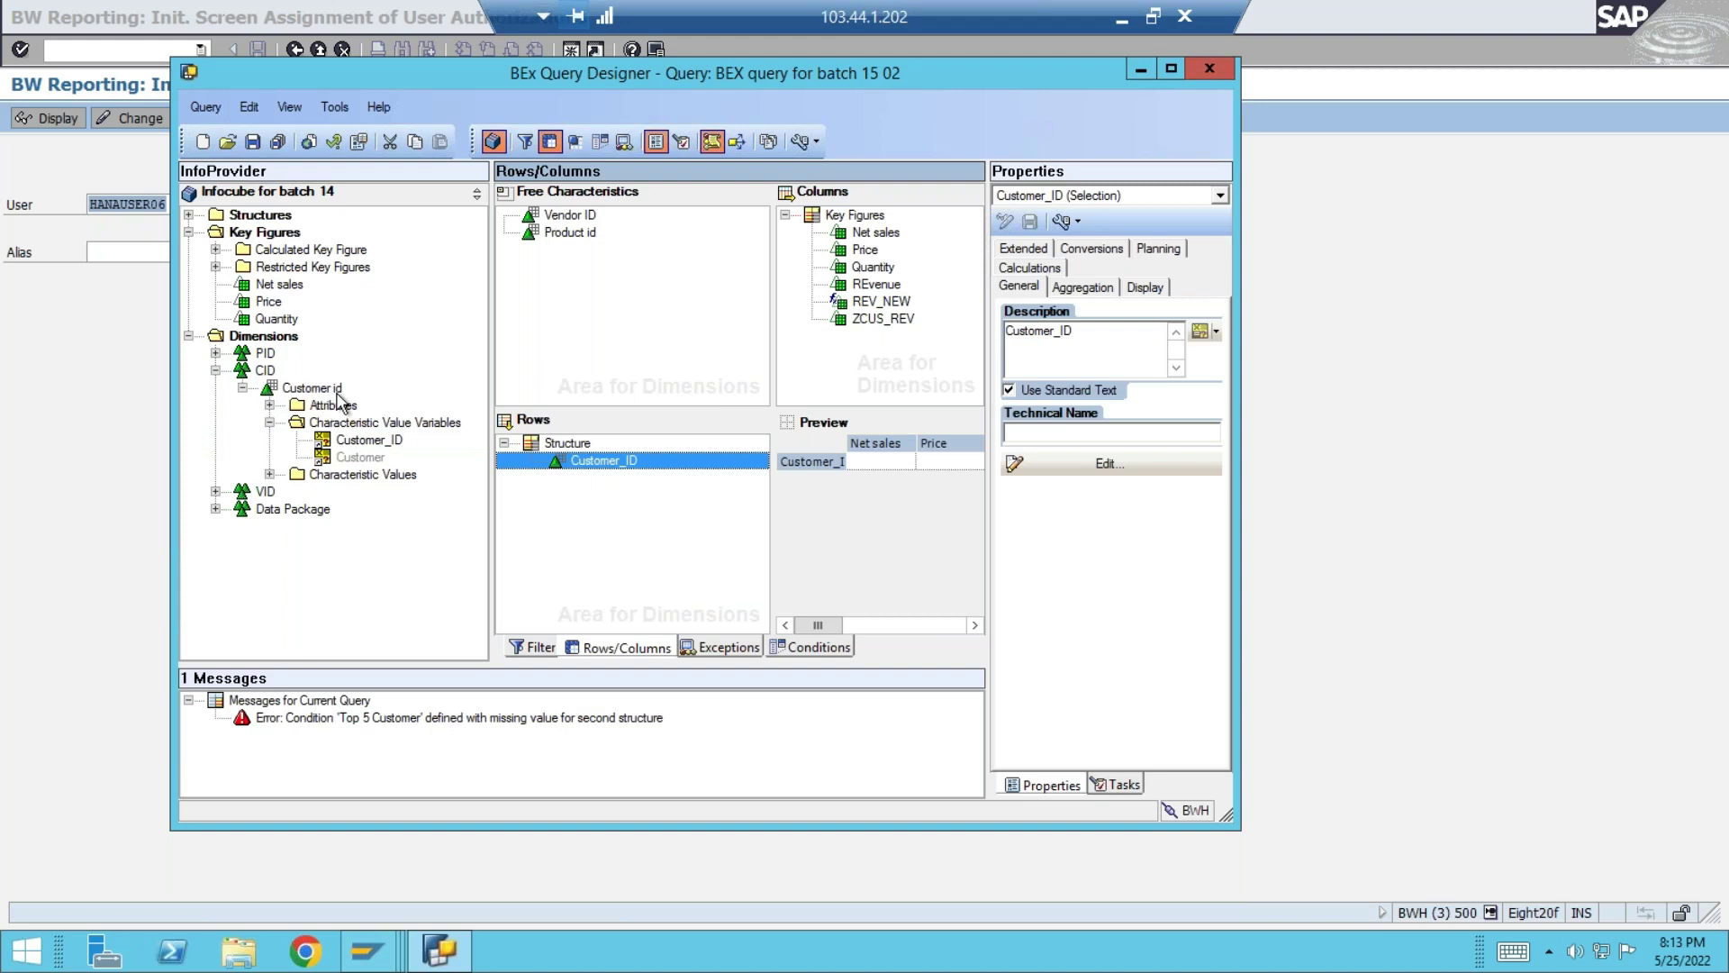
pyautogui.click(253, 142)
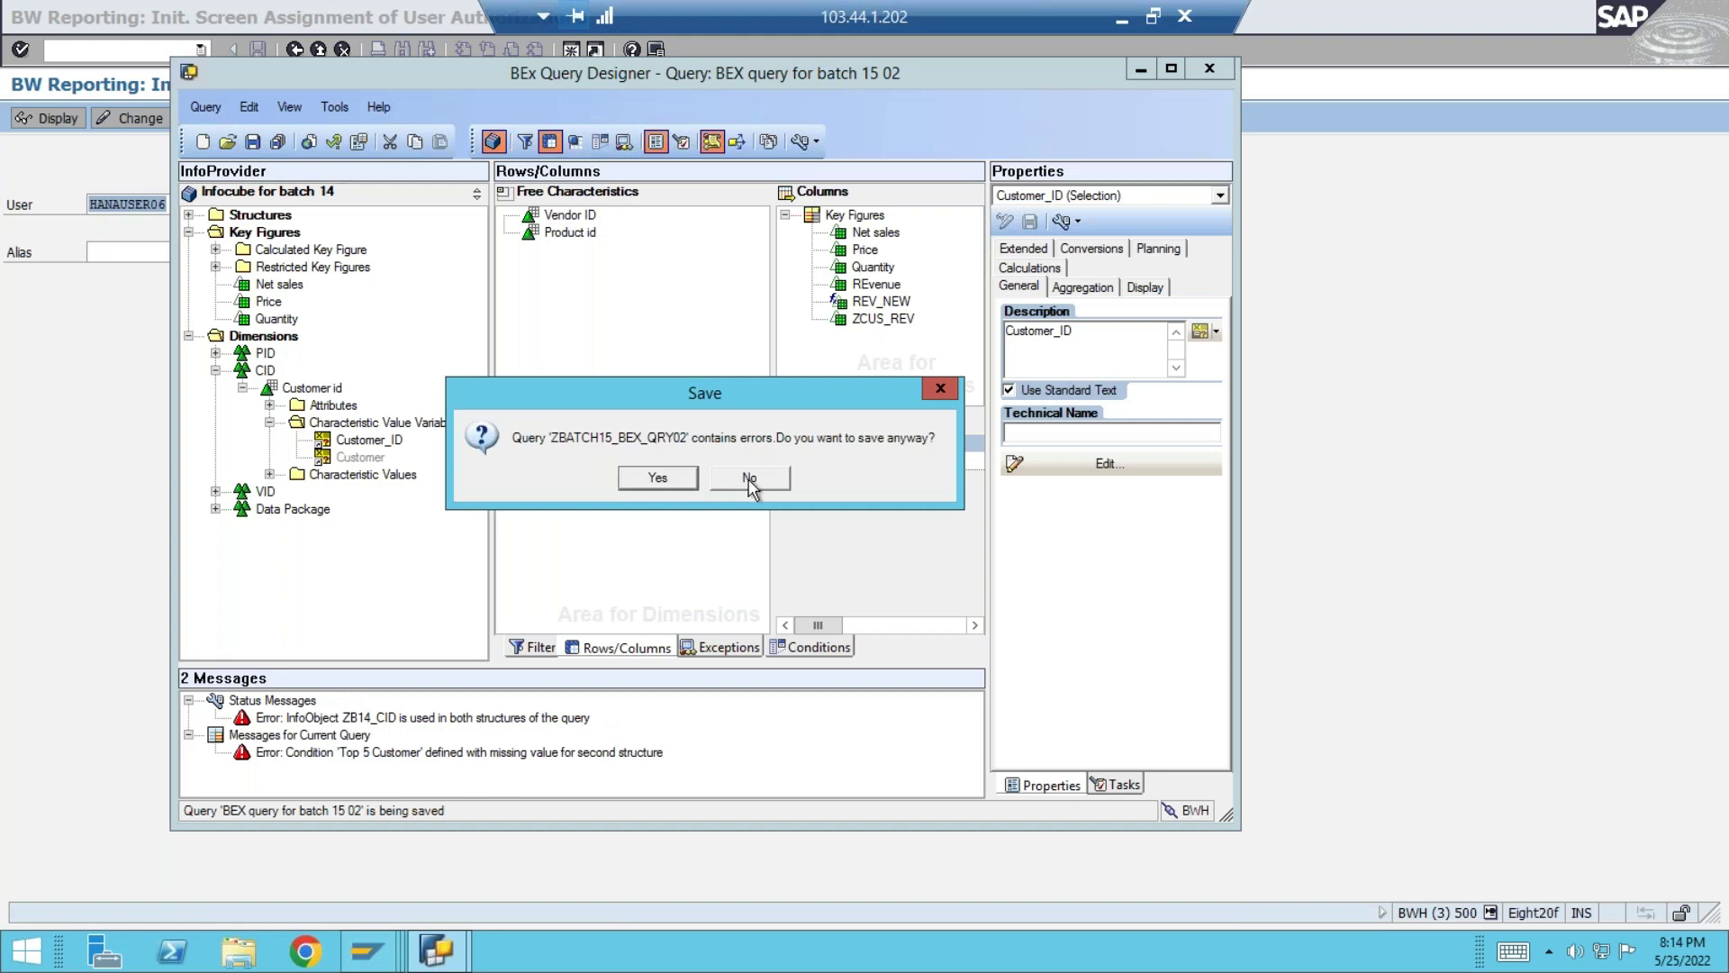
pyautogui.click(748, 478)
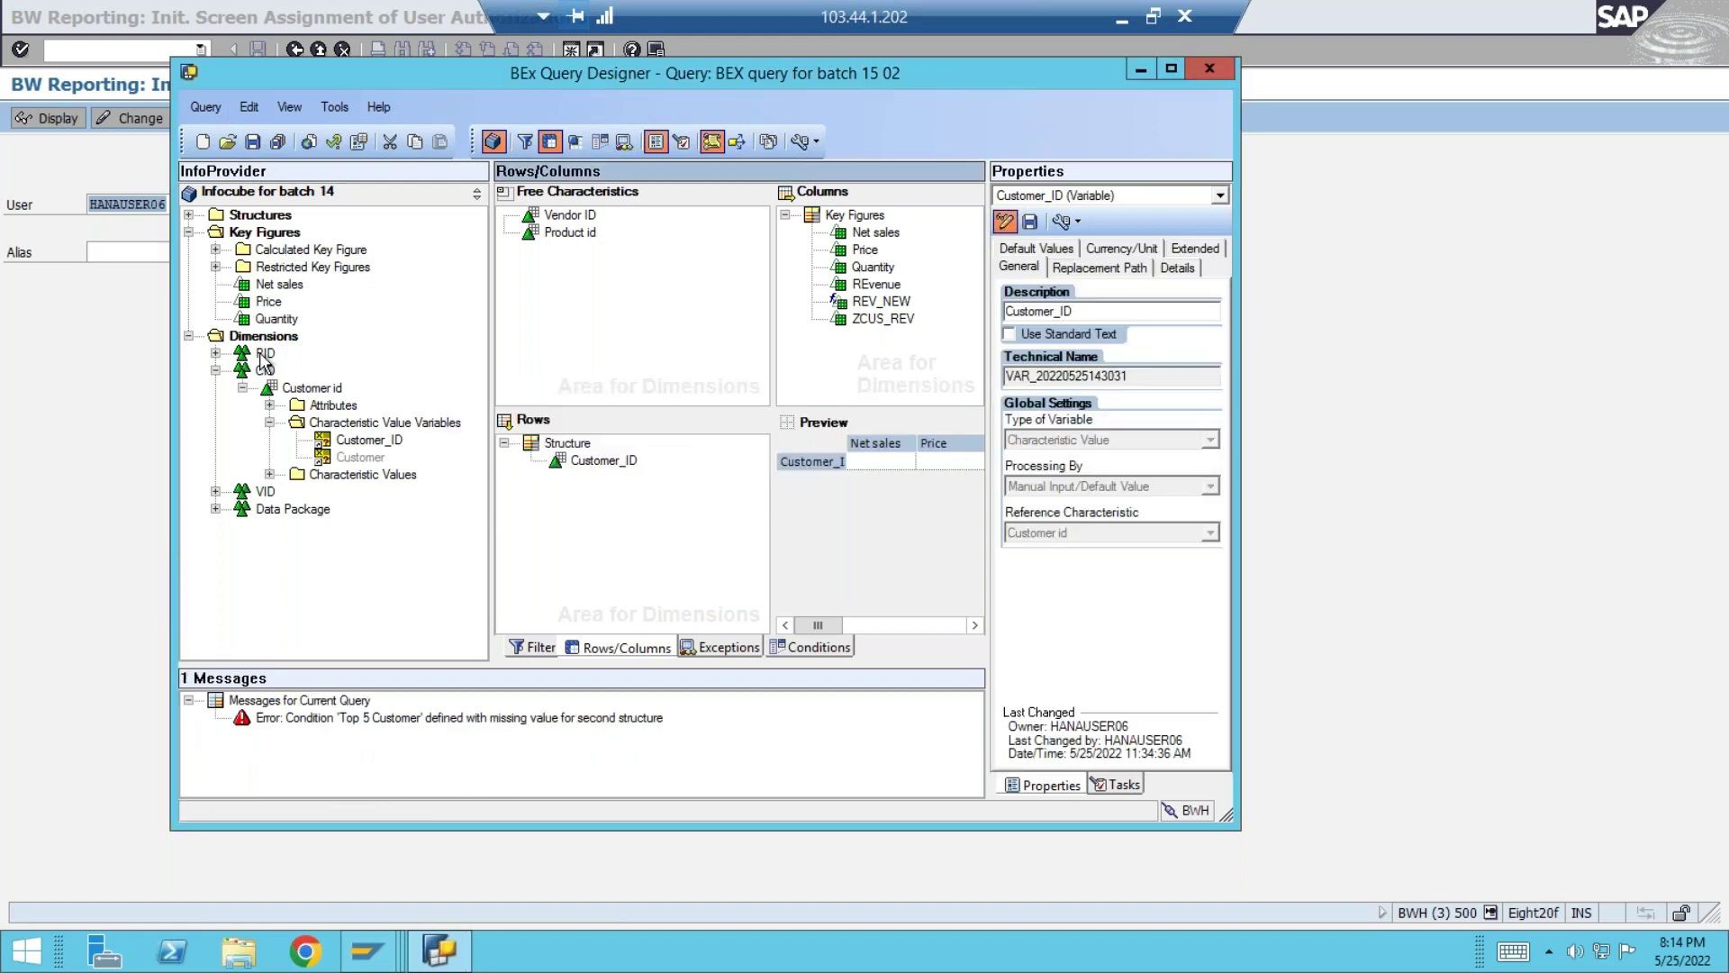
pyautogui.moveTo(282, 389); pyautogui.dragTo(577, 491)
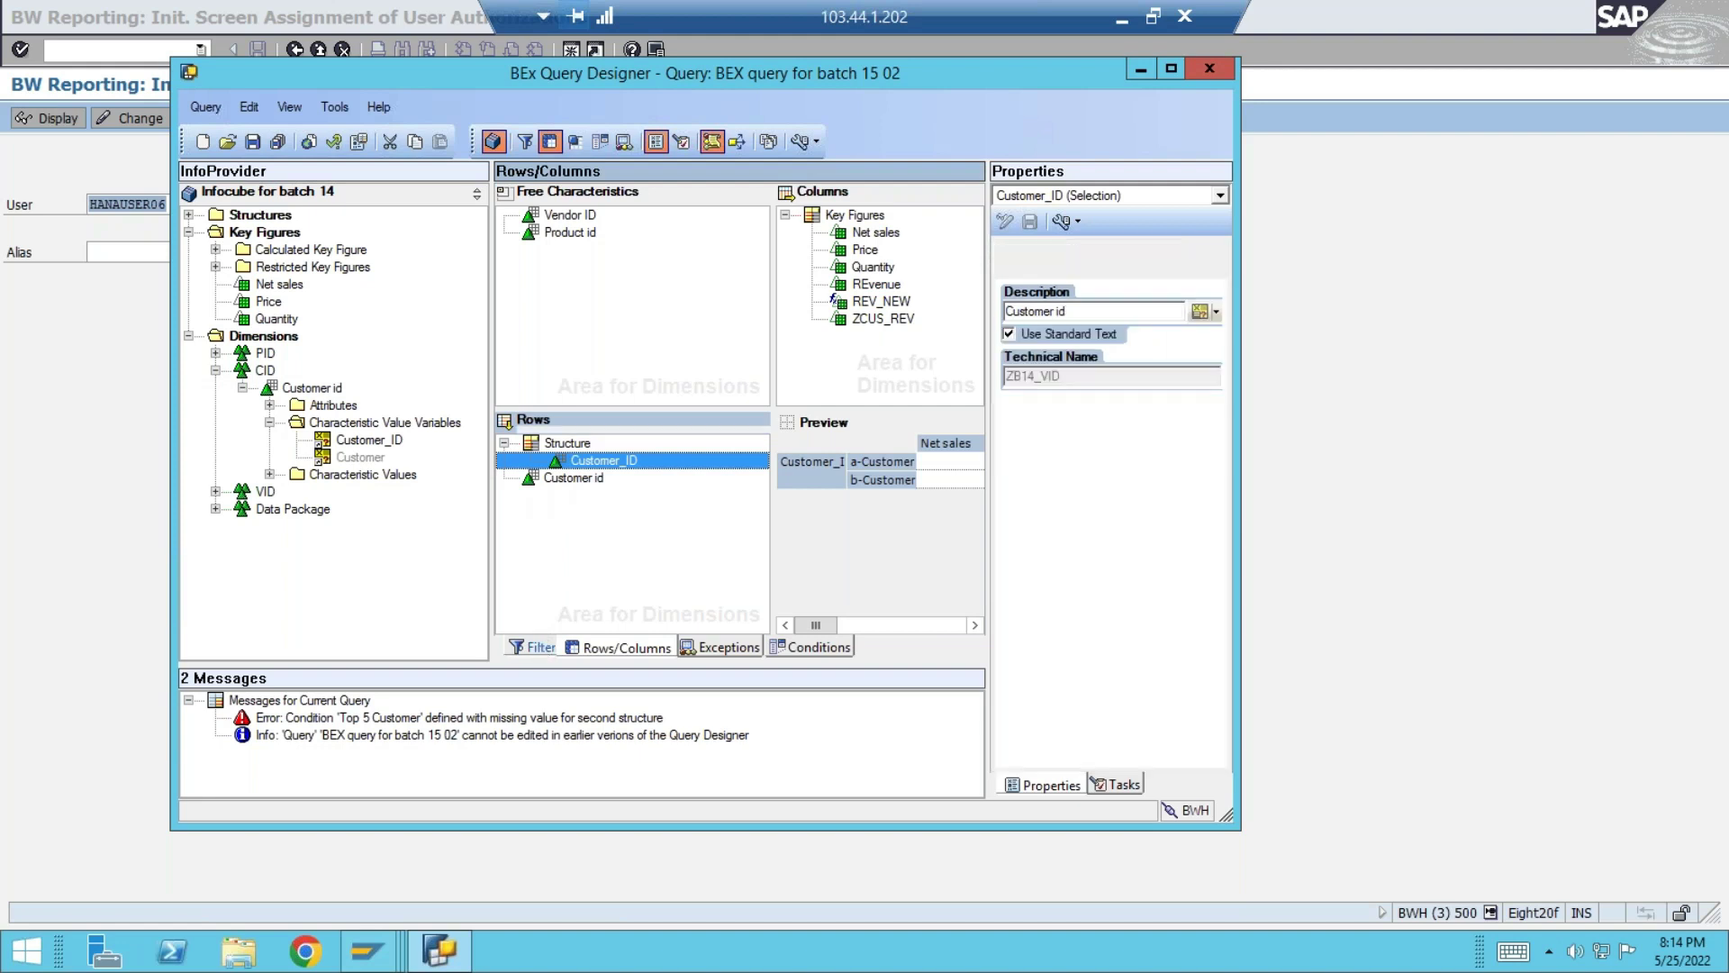
# - Remove everything except Key Figures from the default values of the query filter
pyautogui.click(535, 647)
pyautogui.moveTo(849, 293); pyautogui.dragTo(410, 328)
pyautogui.moveTo(839, 278); pyautogui.dragTo(338, 288)
pyautogui.moveTo(851, 231); pyautogui.dragTo(405, 287)
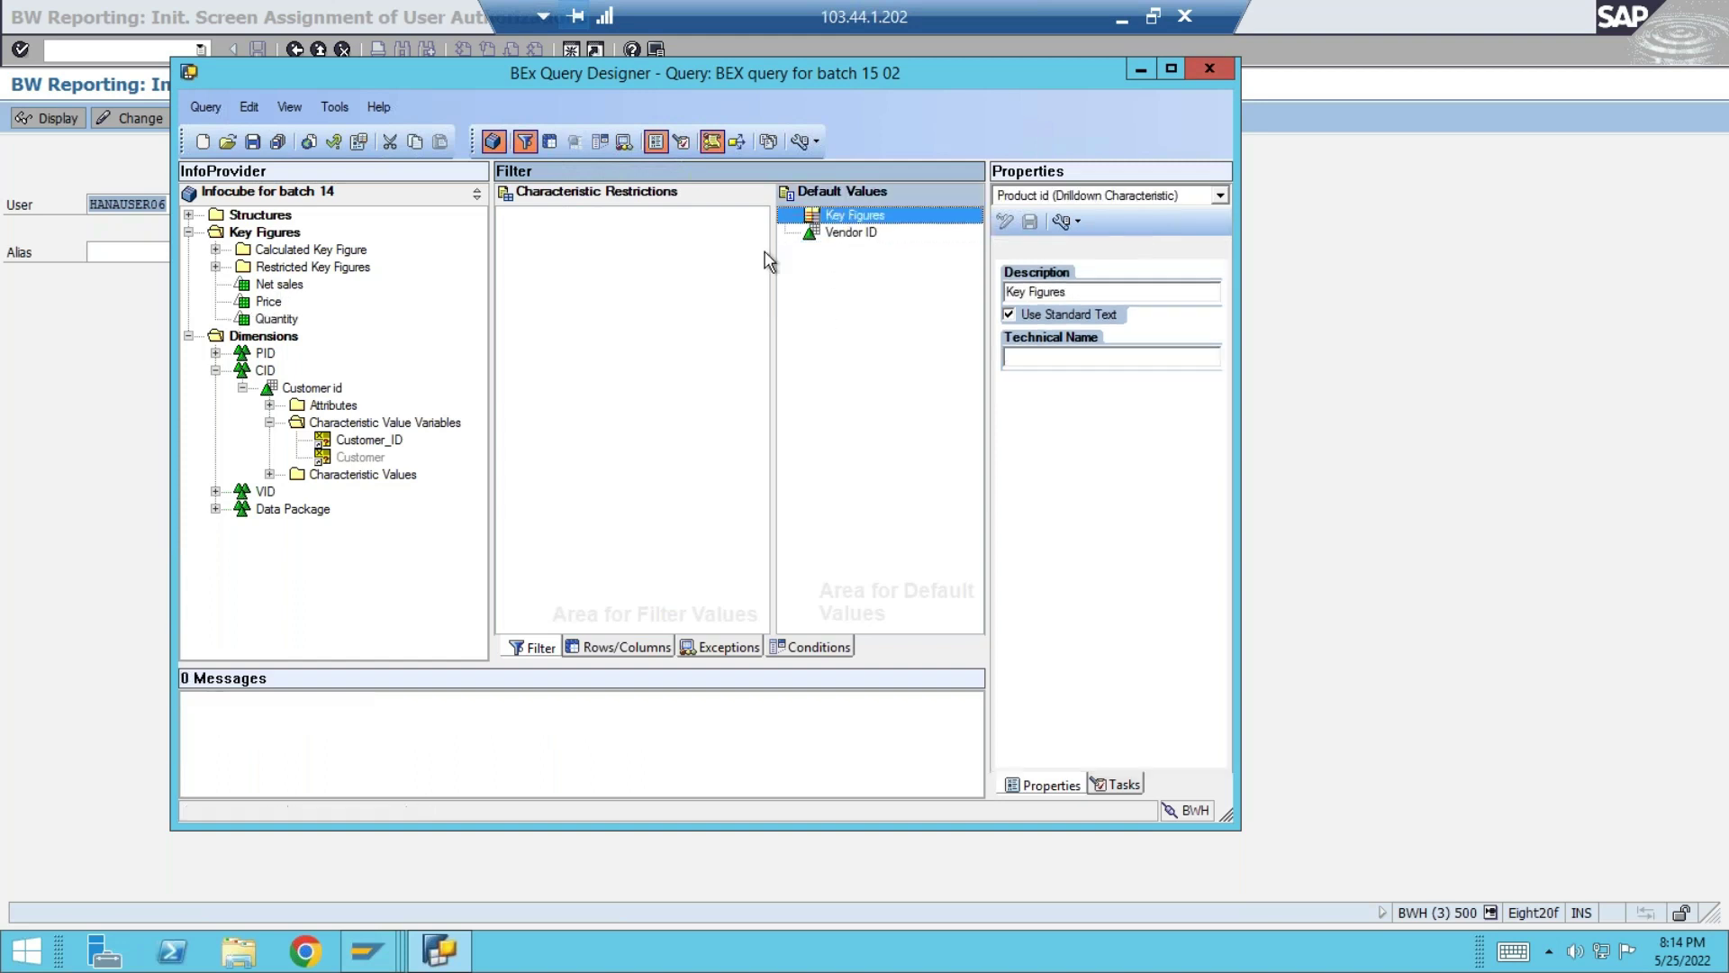
pyautogui.moveTo(851, 232); pyautogui.dragTo(423, 302)
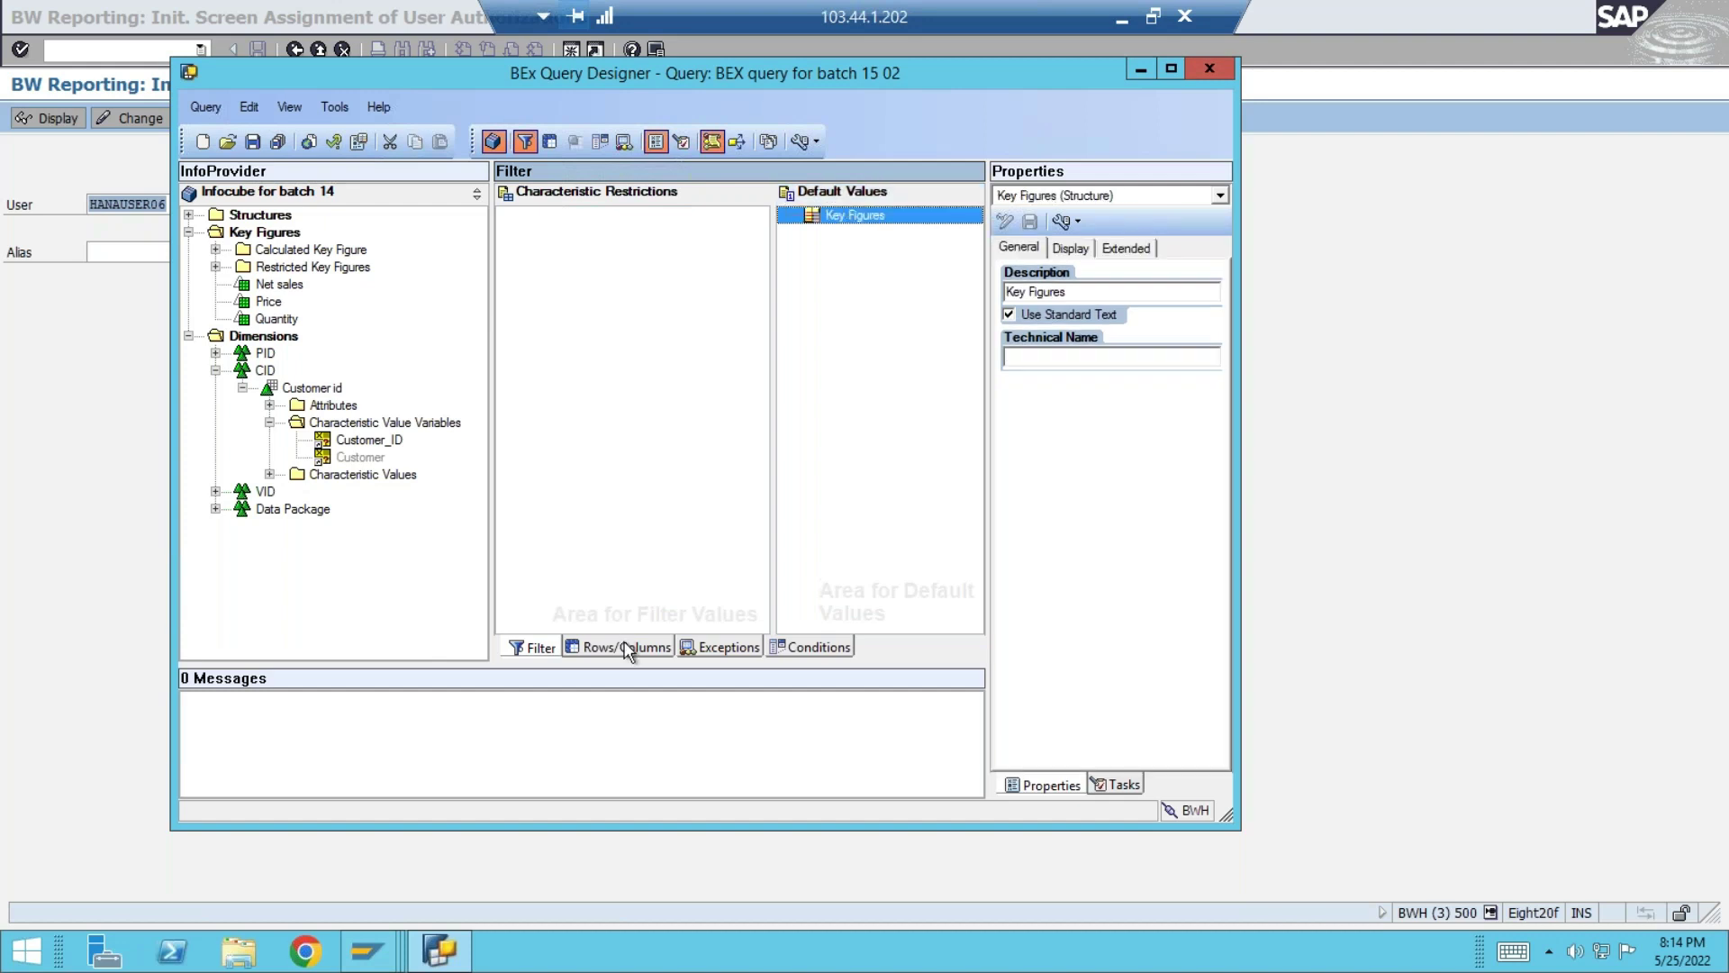
# - Remove the REVENUE exception and the Top 5 Customer condition from the query
pyautogui.click(622, 647)
pyautogui.click(721, 646)
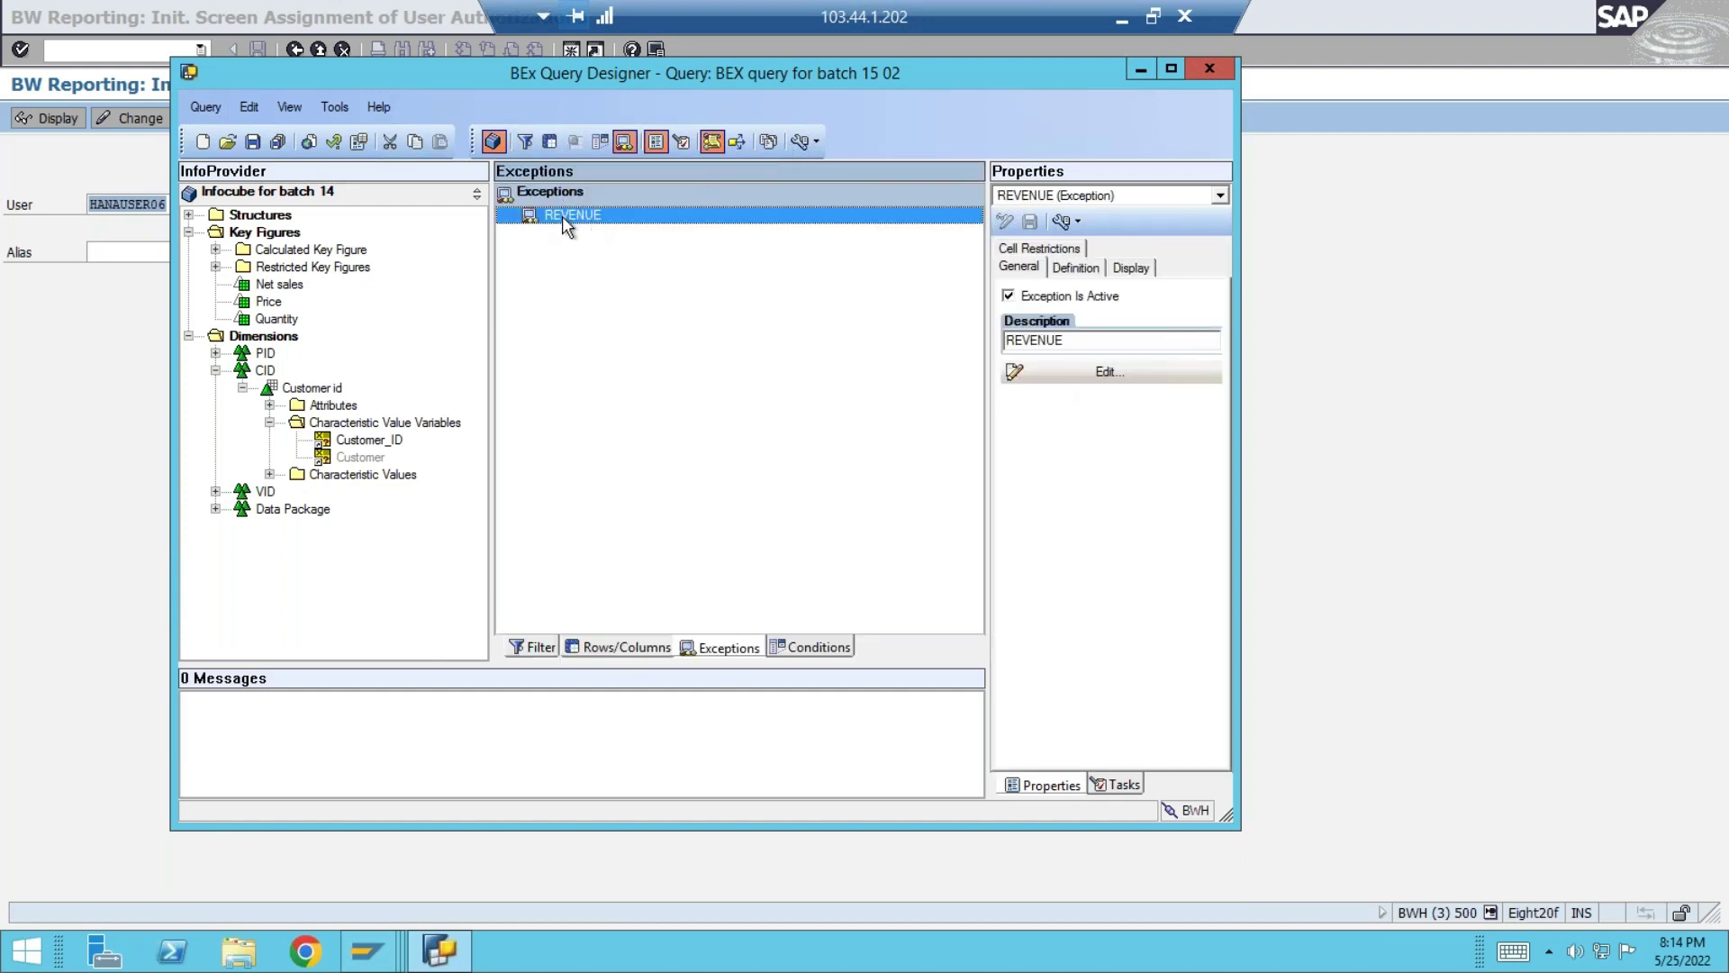
pyautogui.rightClick(562, 214)
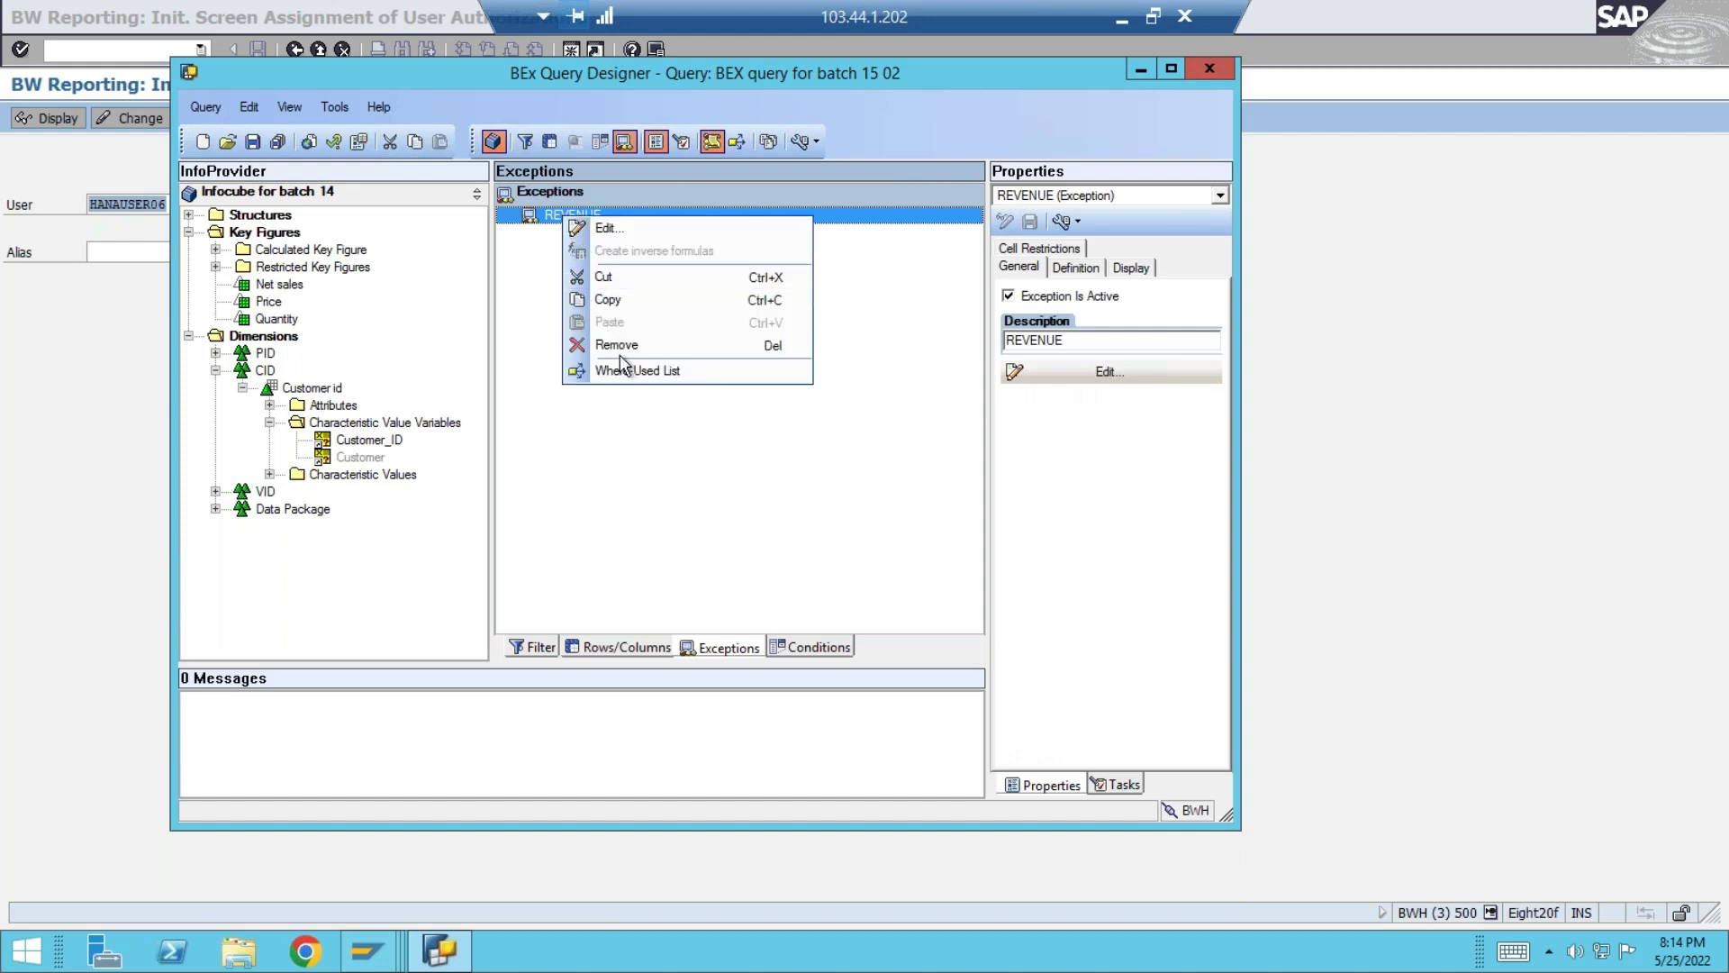
pyautogui.click(620, 348)
pyautogui.click(825, 646)
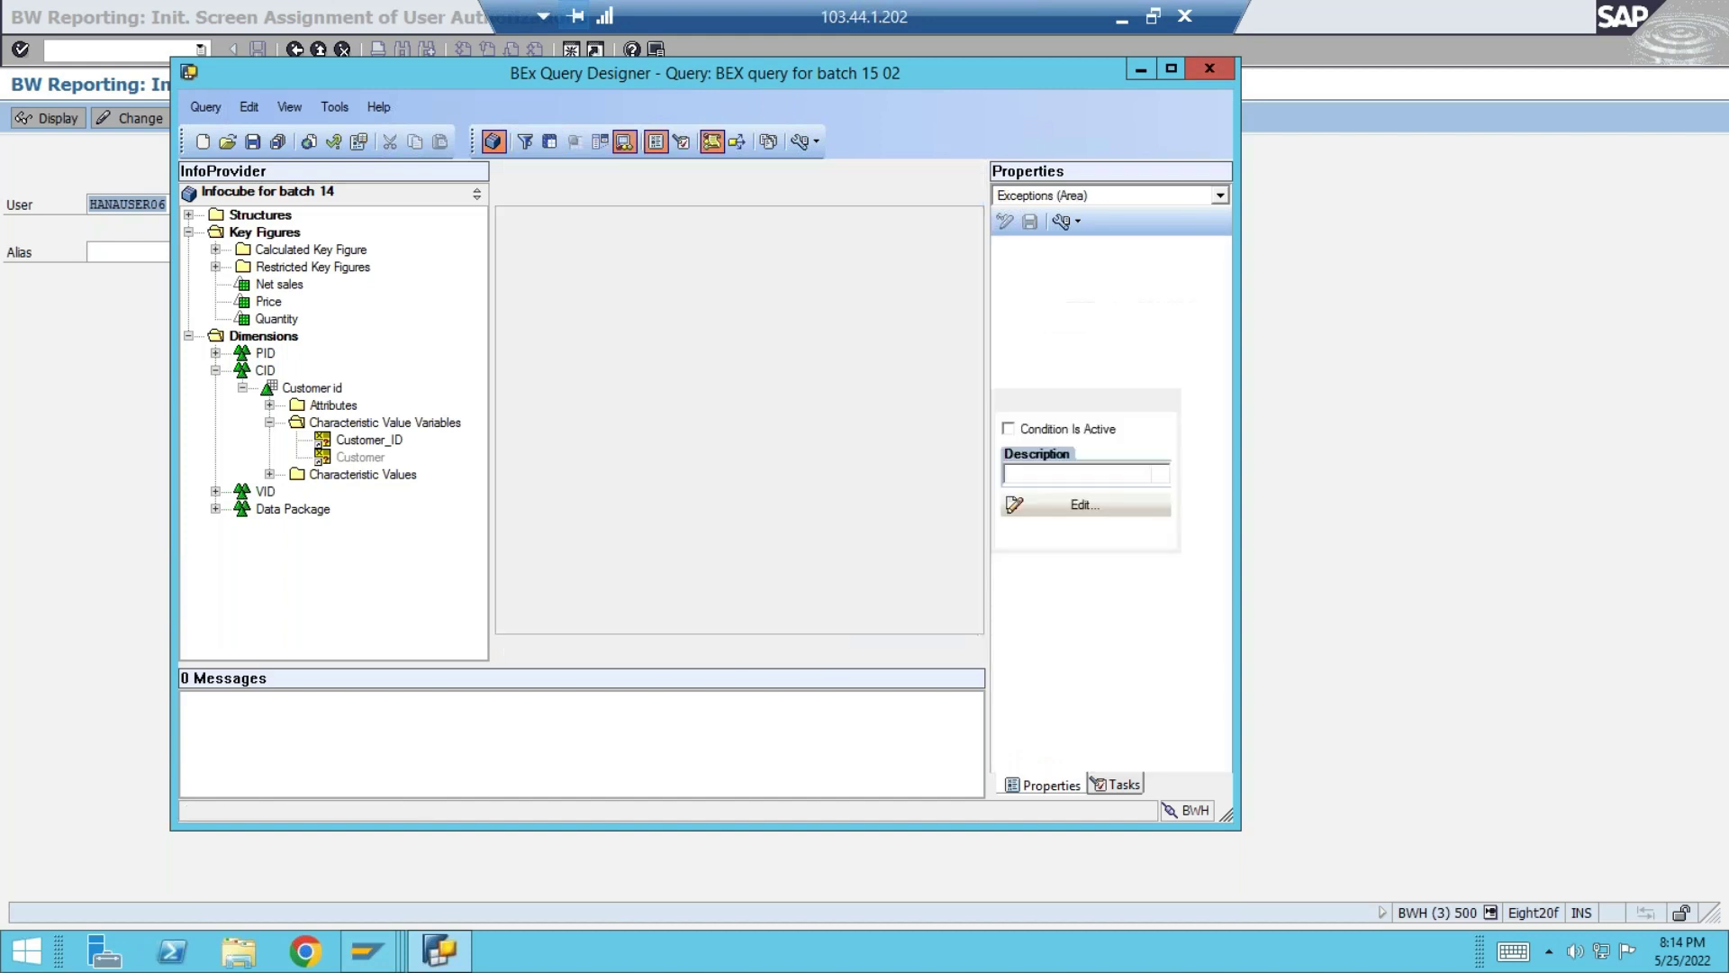
pyautogui.rightClick(568, 216)
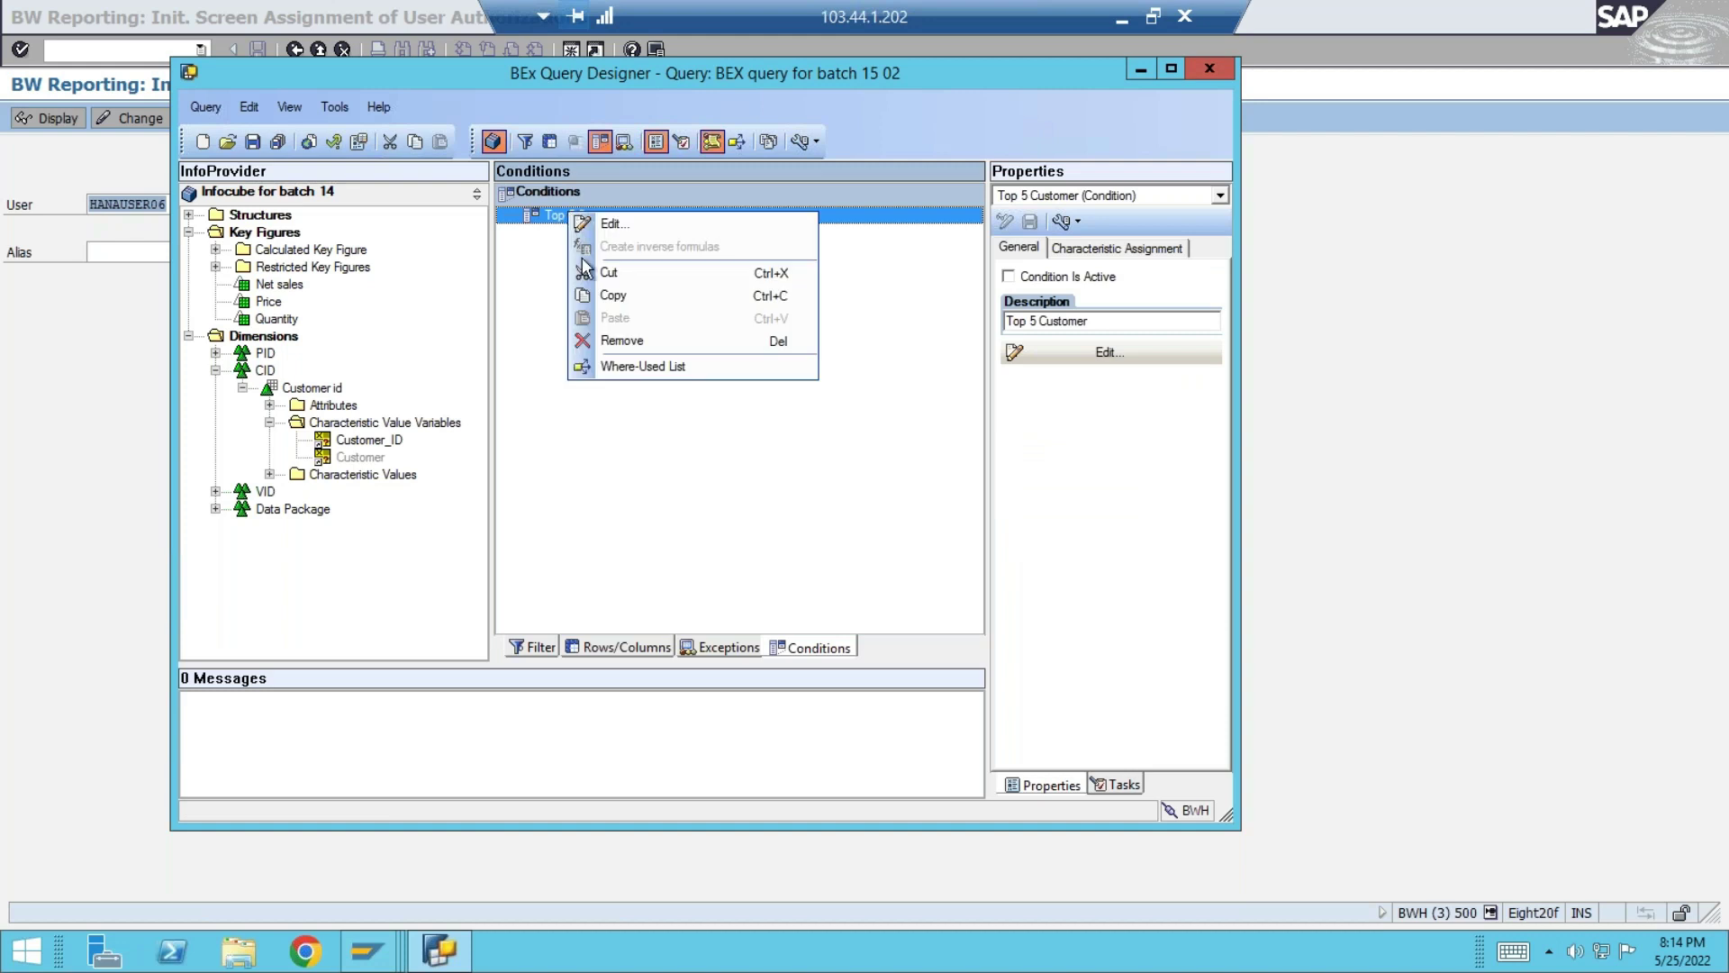
pyautogui.click(621, 341)
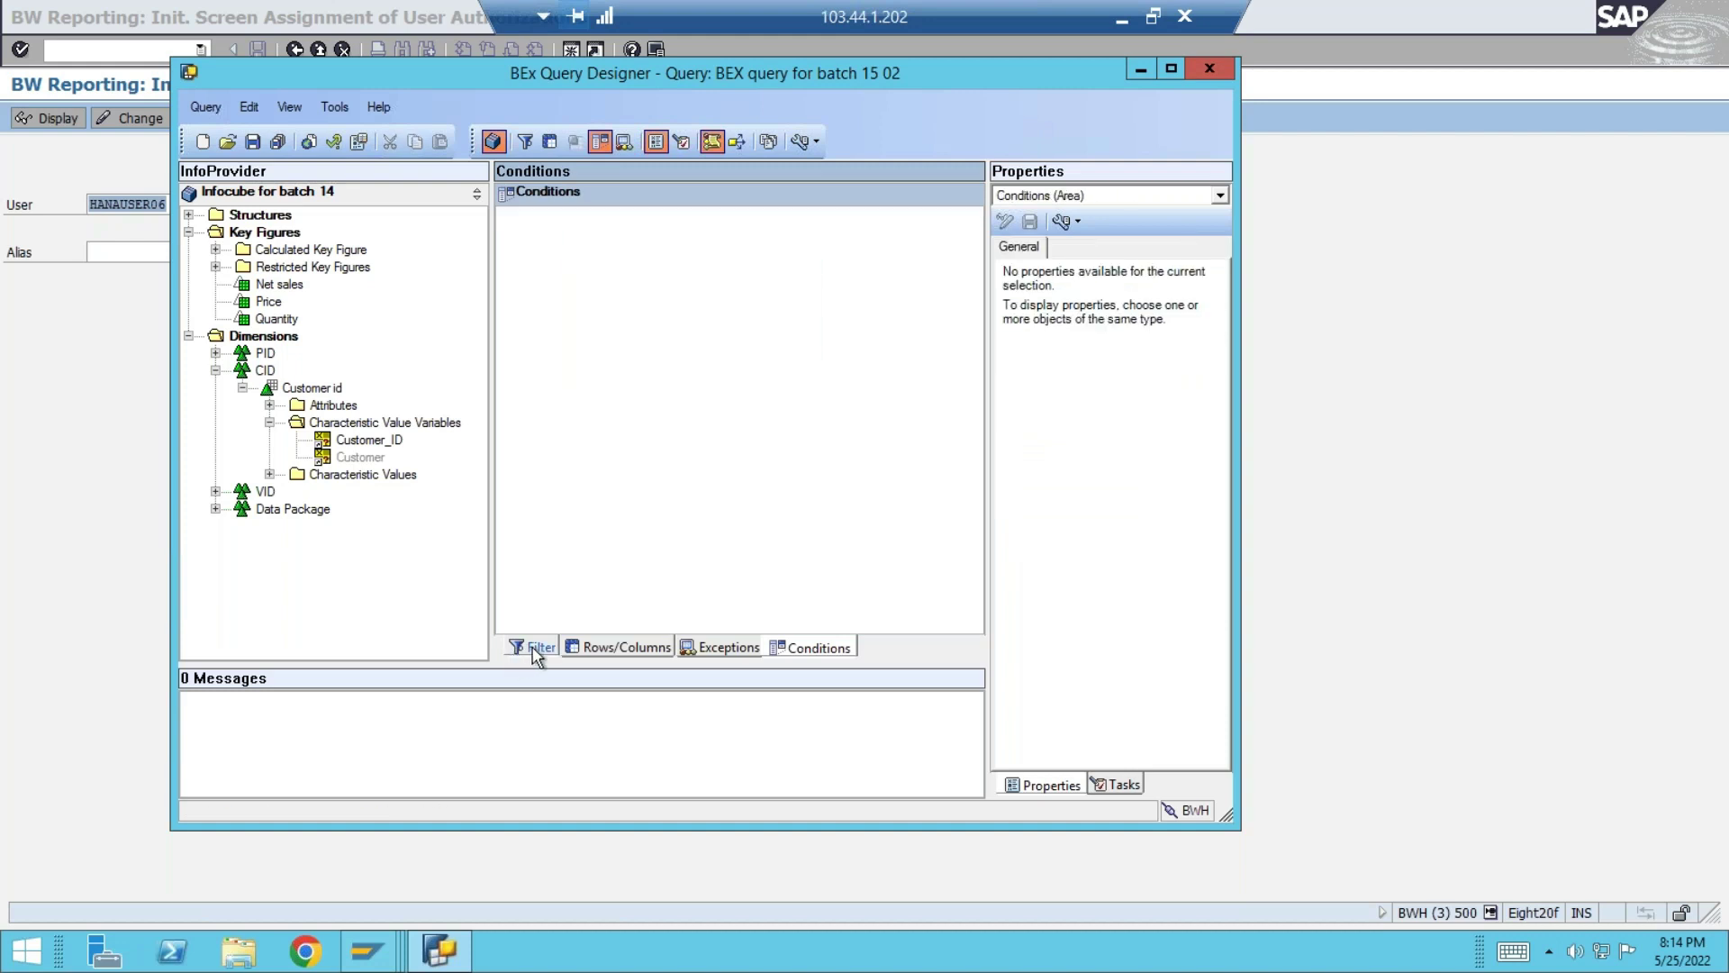
# - Place the Customer_ID variable in the rows as a structure element instead of Customer id, and save the query despite its errors
pyautogui.click(621, 646)
pyautogui.moveTo(300, 396); pyautogui.dragTo(617, 494)
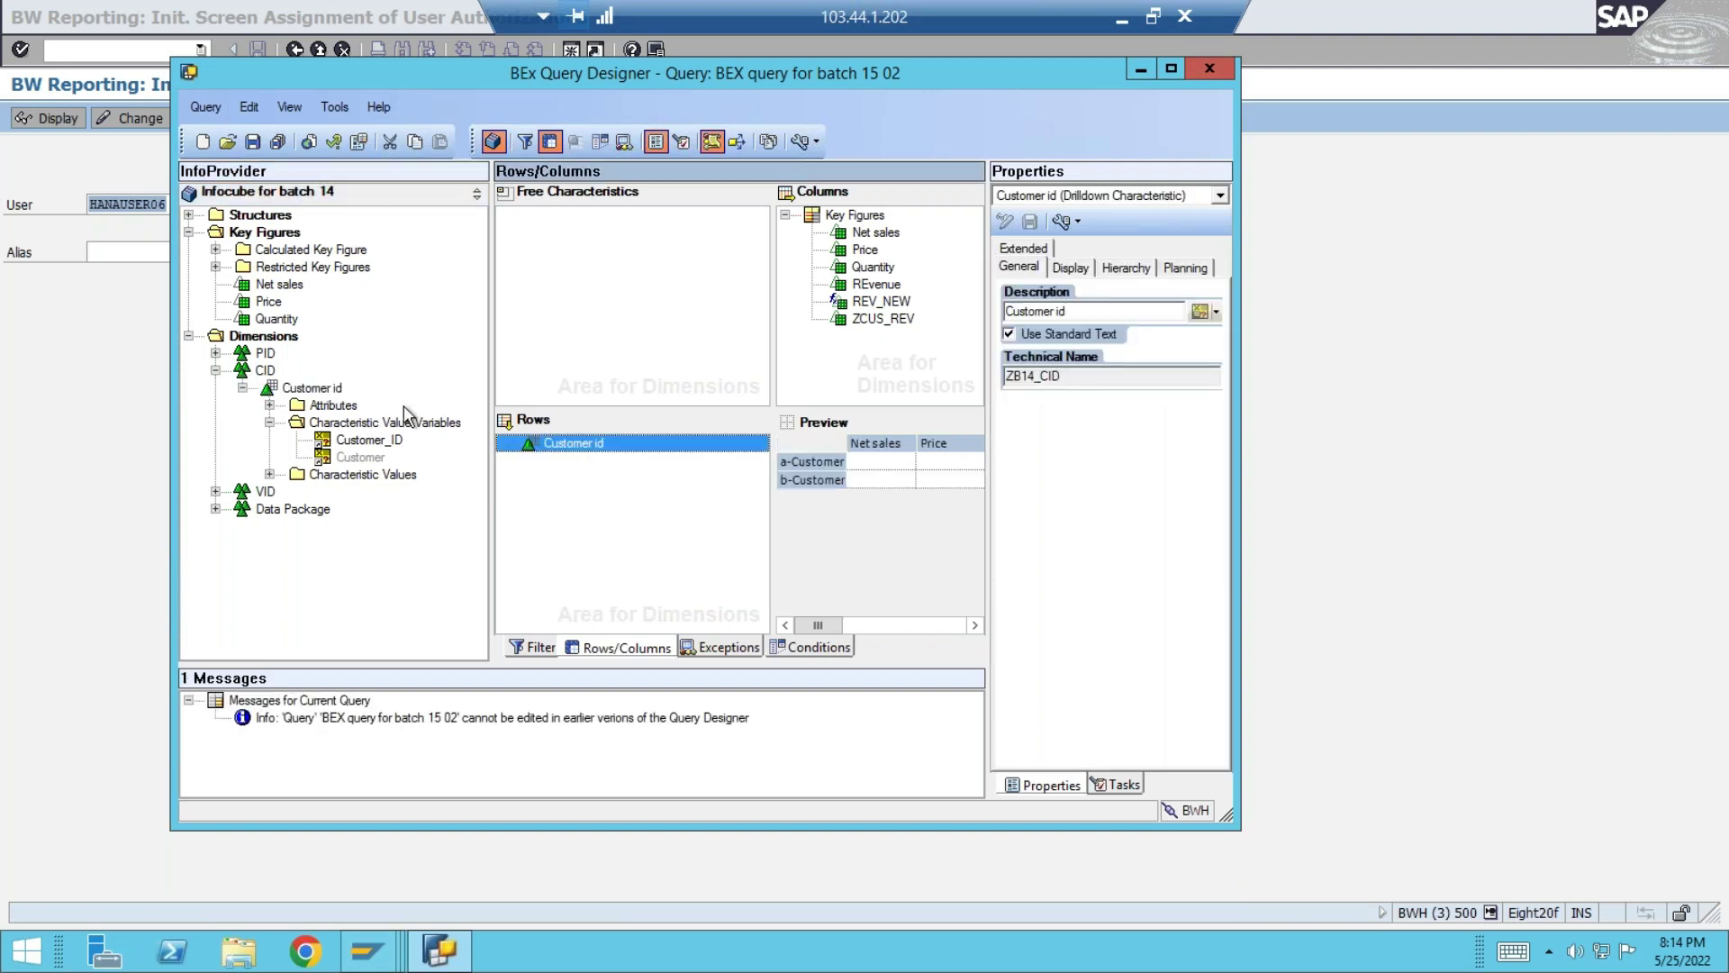
pyautogui.moveTo(325, 445); pyautogui.dragTo(540, 464)
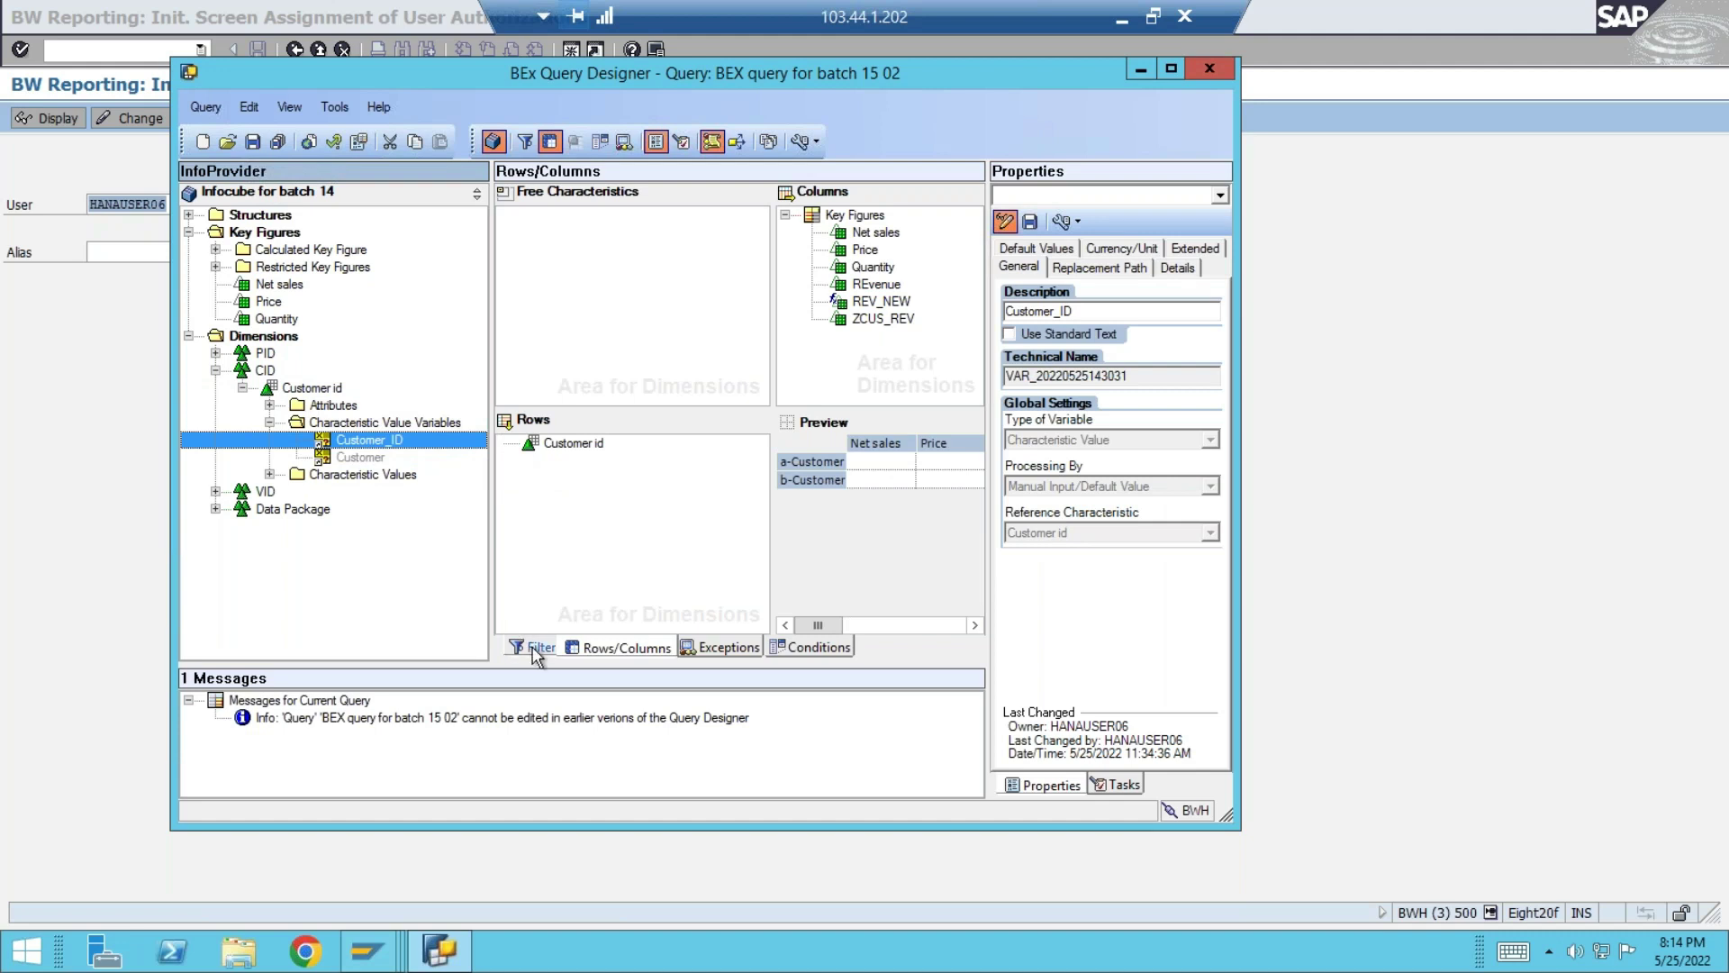
pyautogui.moveTo(371, 446); pyautogui.dragTo(614, 515)
pyautogui.moveTo(568, 442); pyautogui.dragTo(656, 498)
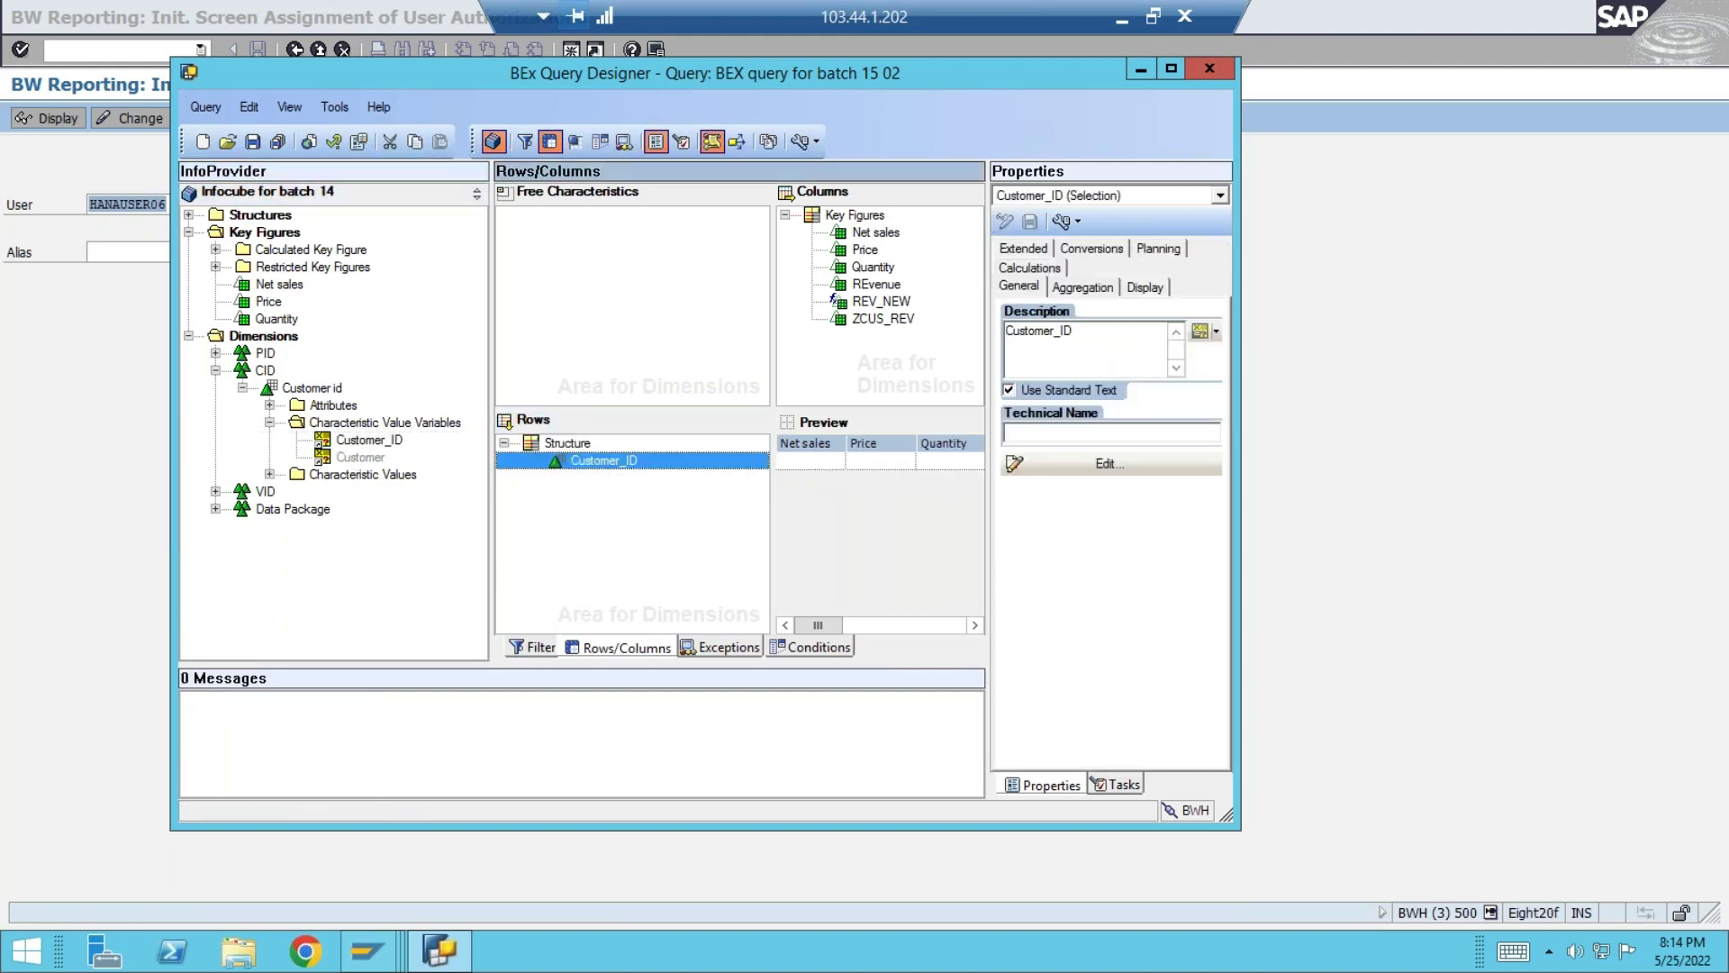
pyautogui.click(253, 142)
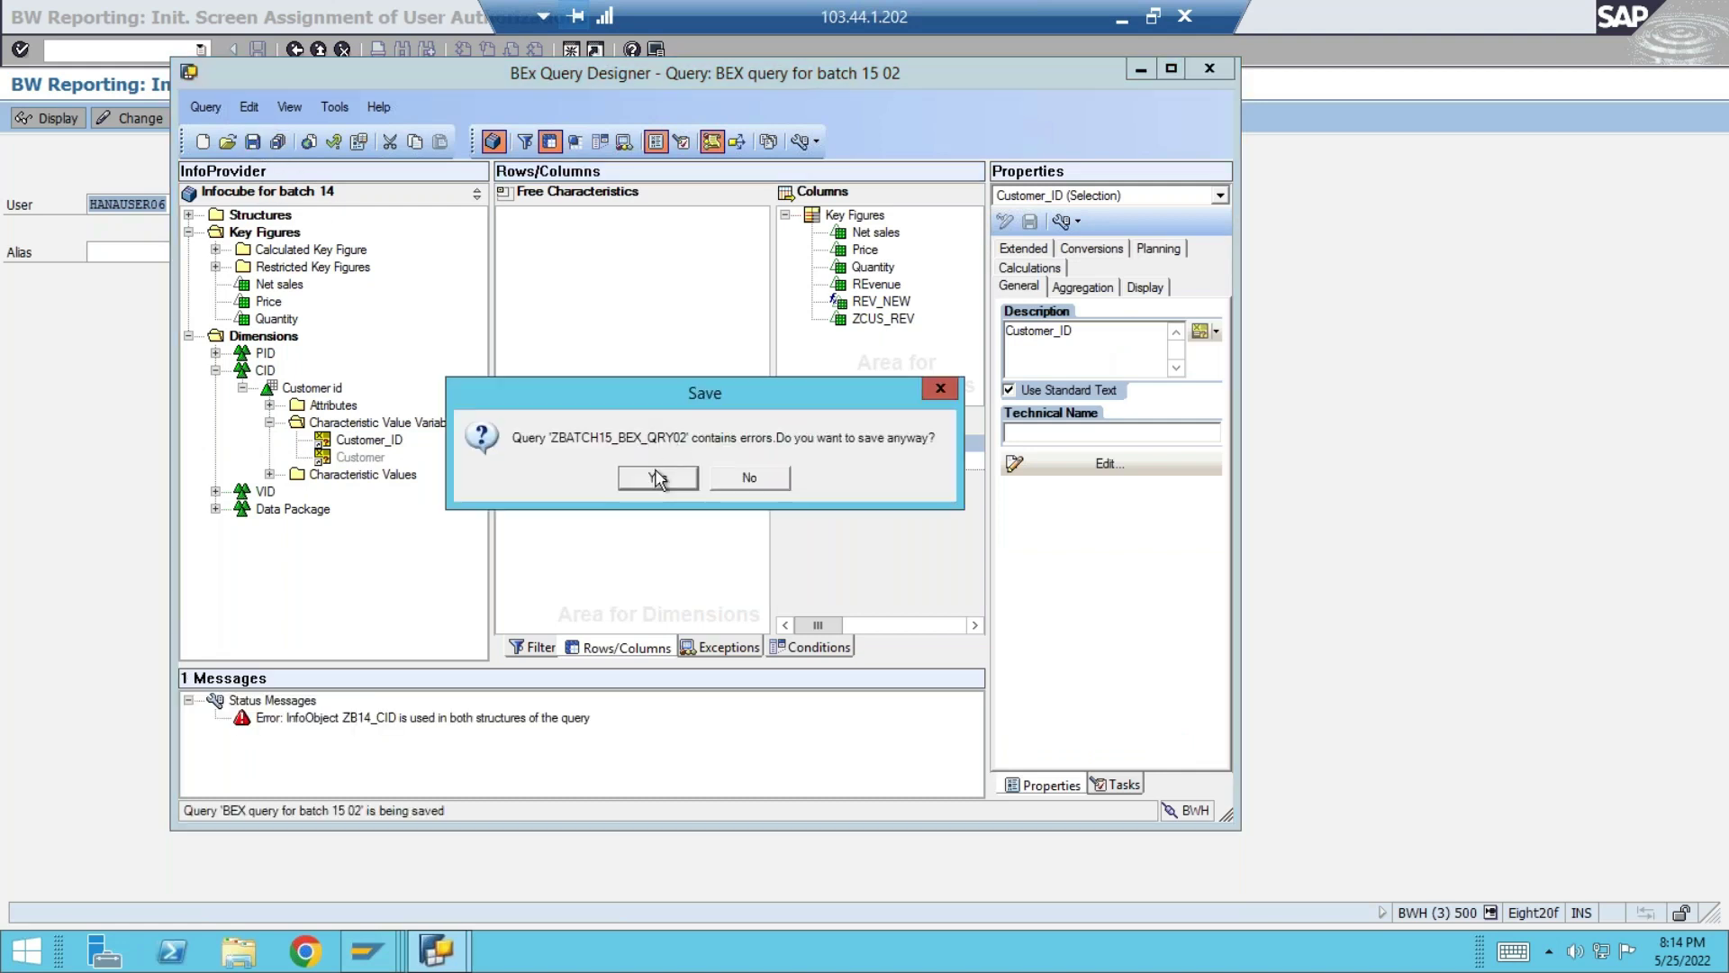
pyautogui.click(660, 480)
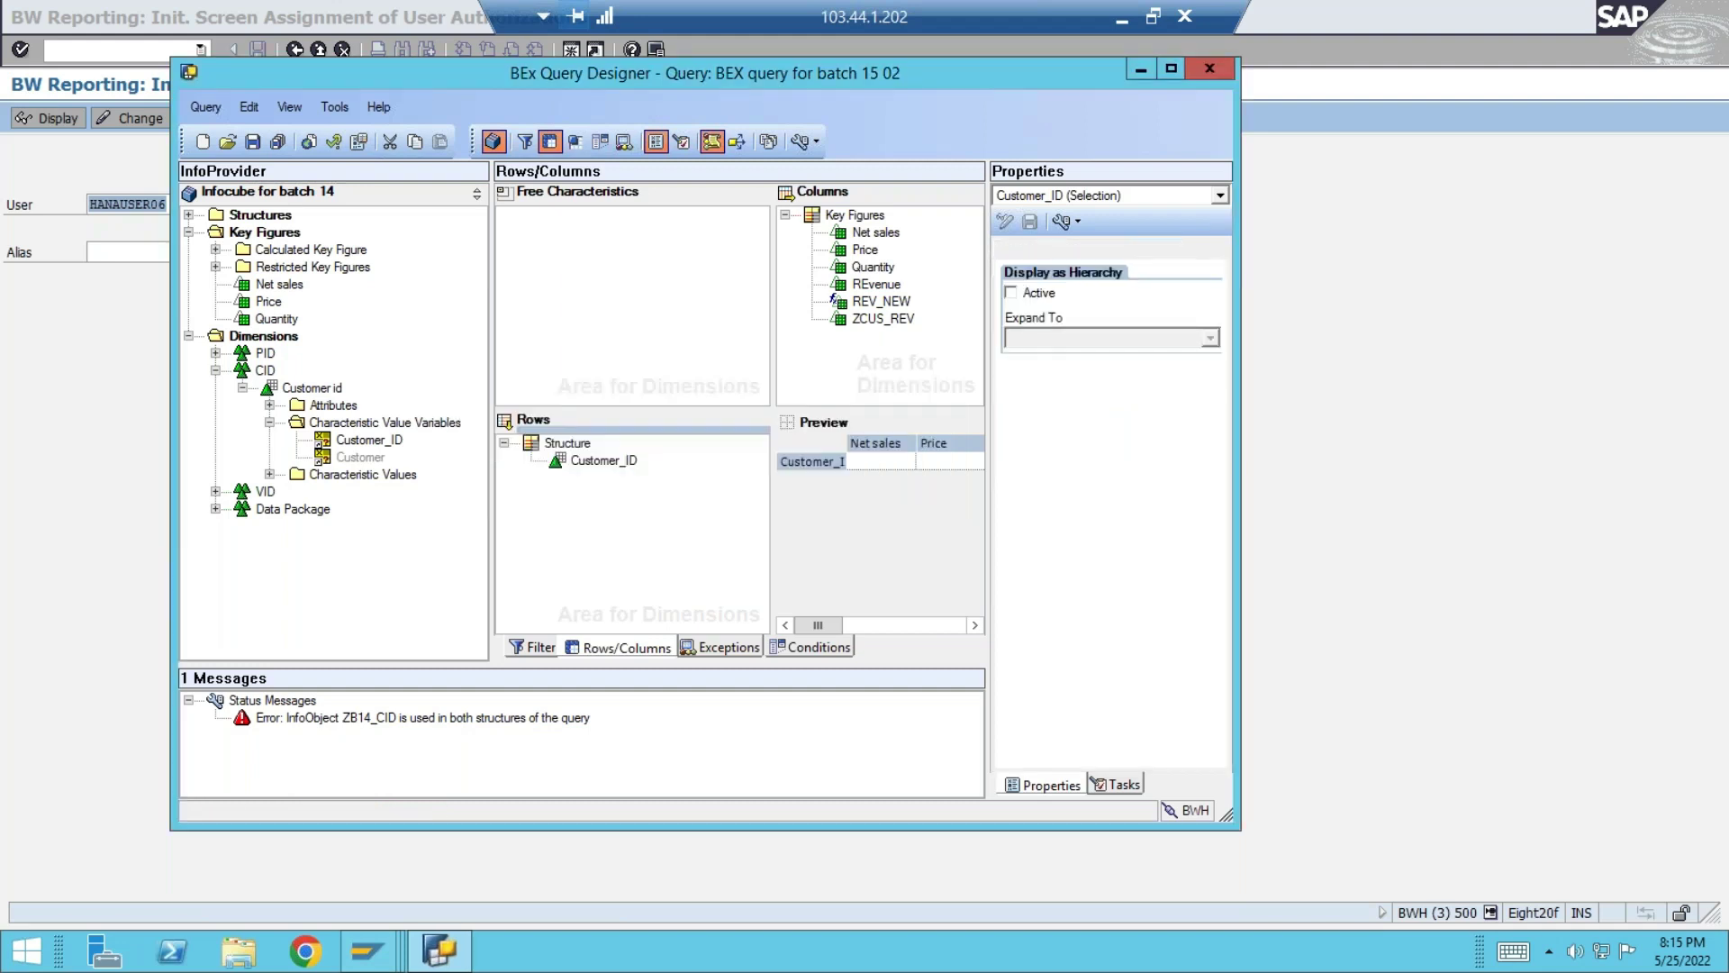
# - Reduce the Key Figures in the columns to Net sales, Price and Quantity, and save the query
pyautogui.click(870, 323)
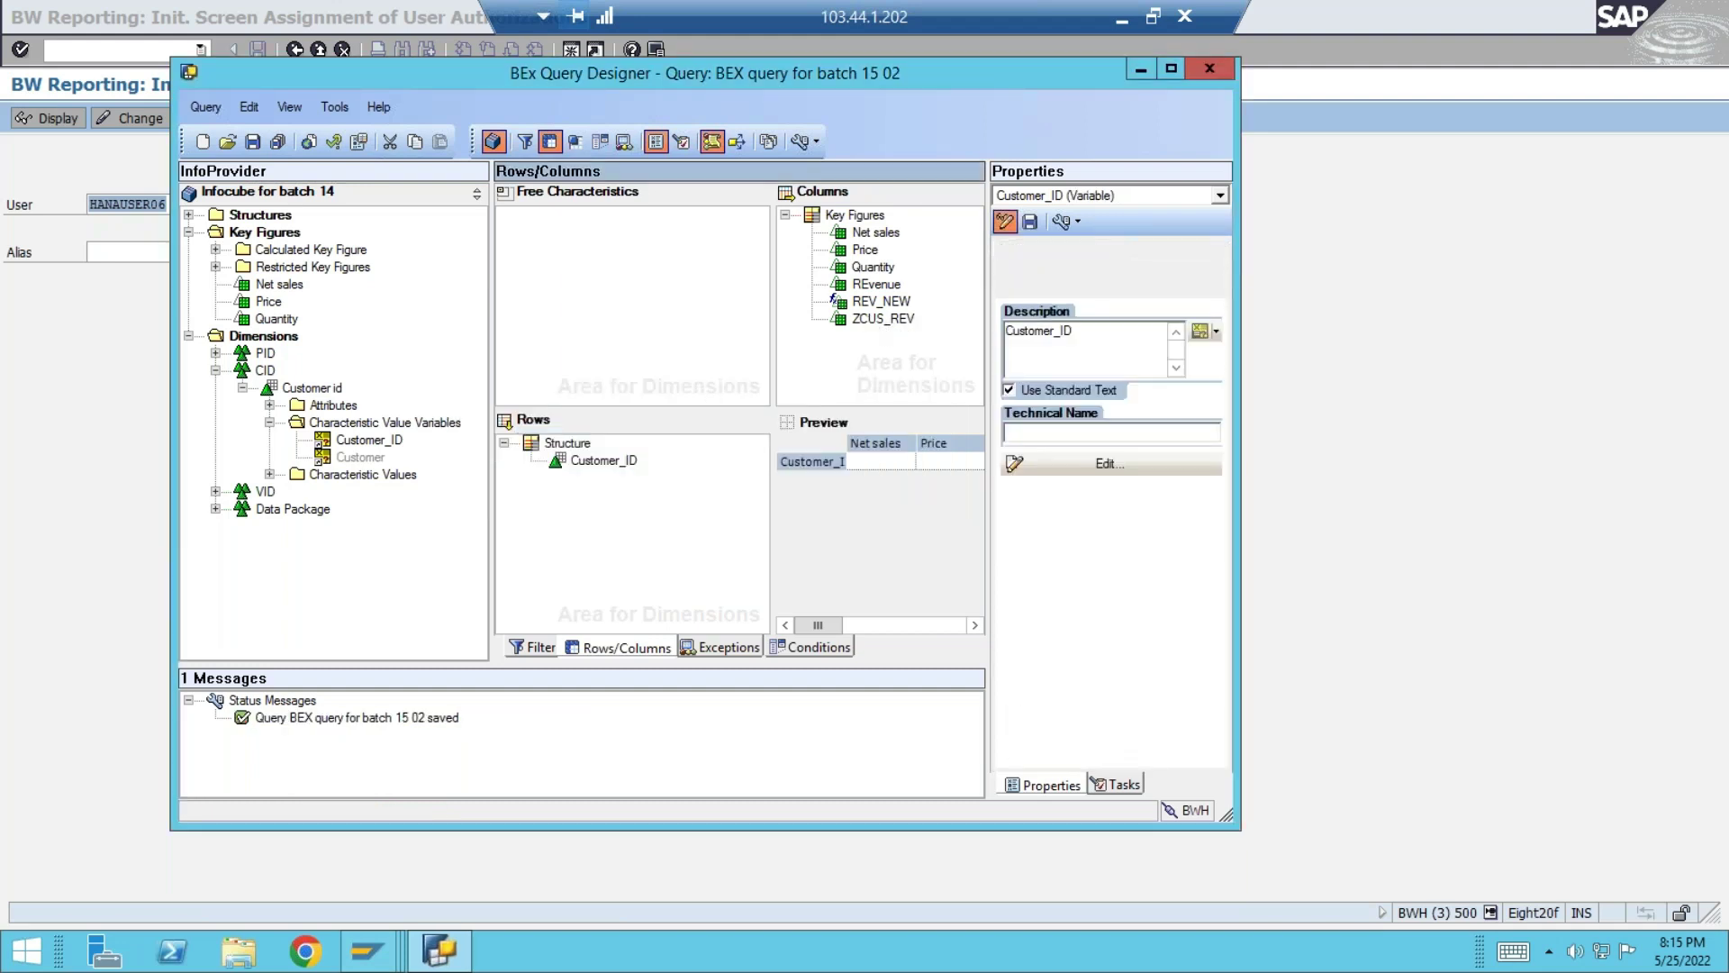
pyautogui.moveTo(827, 219); pyautogui.dragTo(846, 297)
pyautogui.moveTo(283, 305); pyautogui.dragTo(865, 251)
pyautogui.moveTo(259, 324); pyautogui.dragTo(852, 263)
pyautogui.click(253, 141)
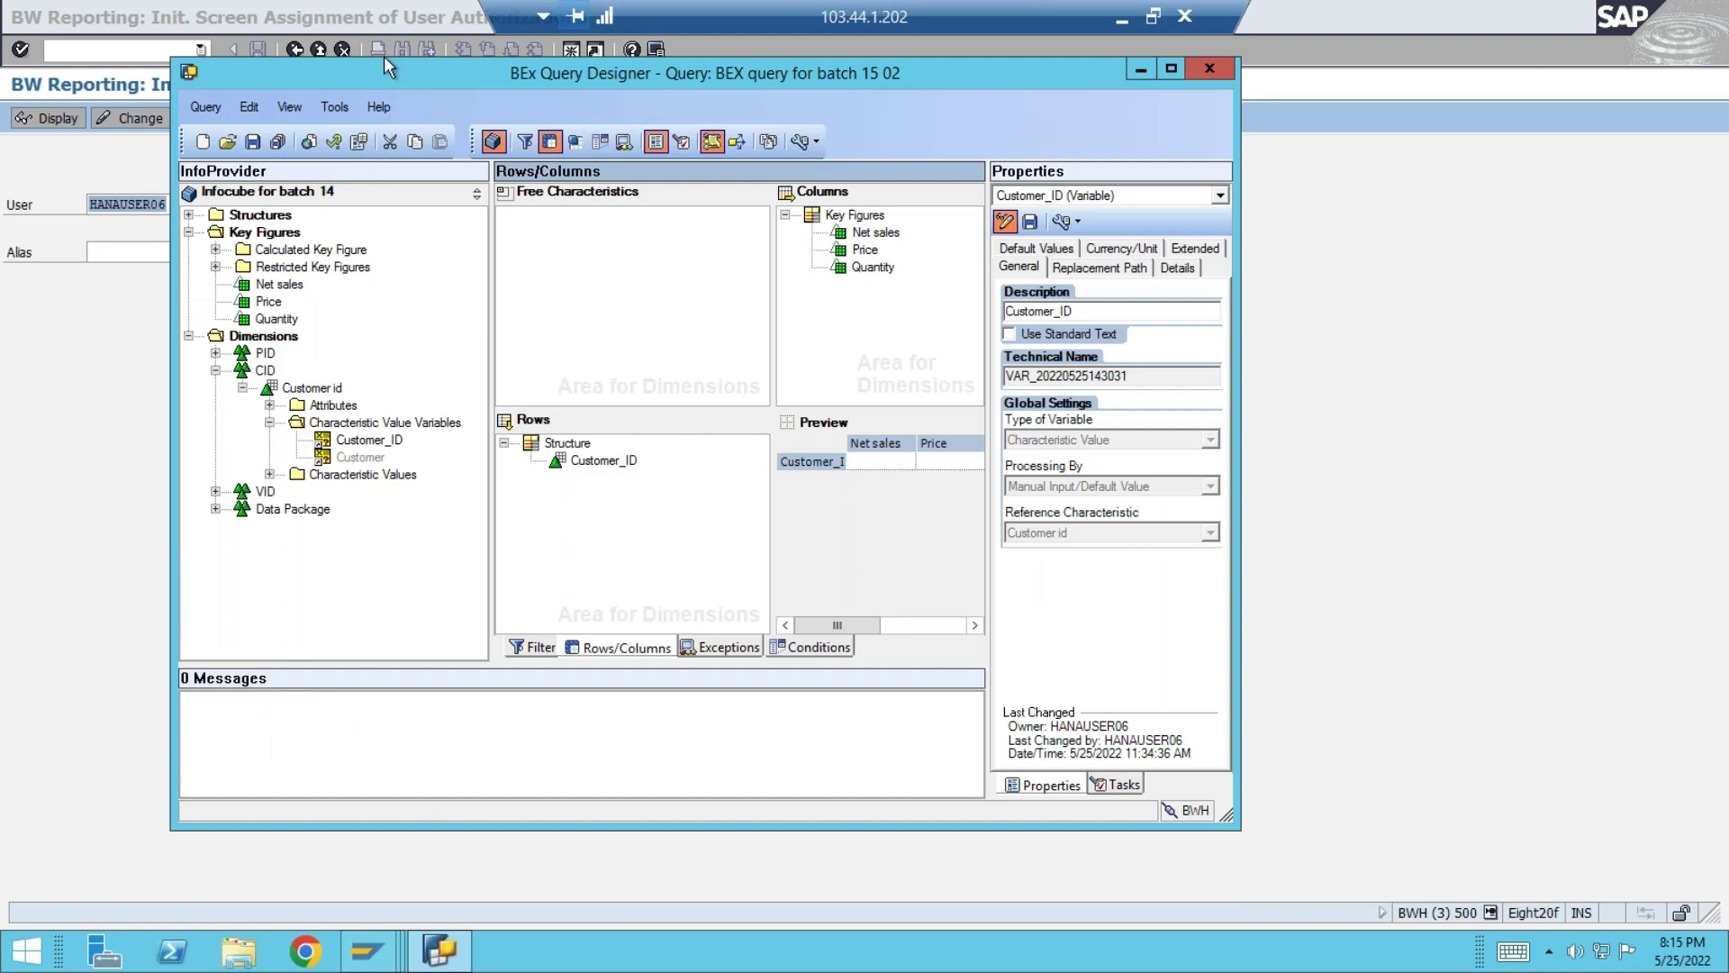
# - Switch to the SAP GUI window and go back to the Management of Analysis Authorizations screen
pyautogui.click(383, 25)
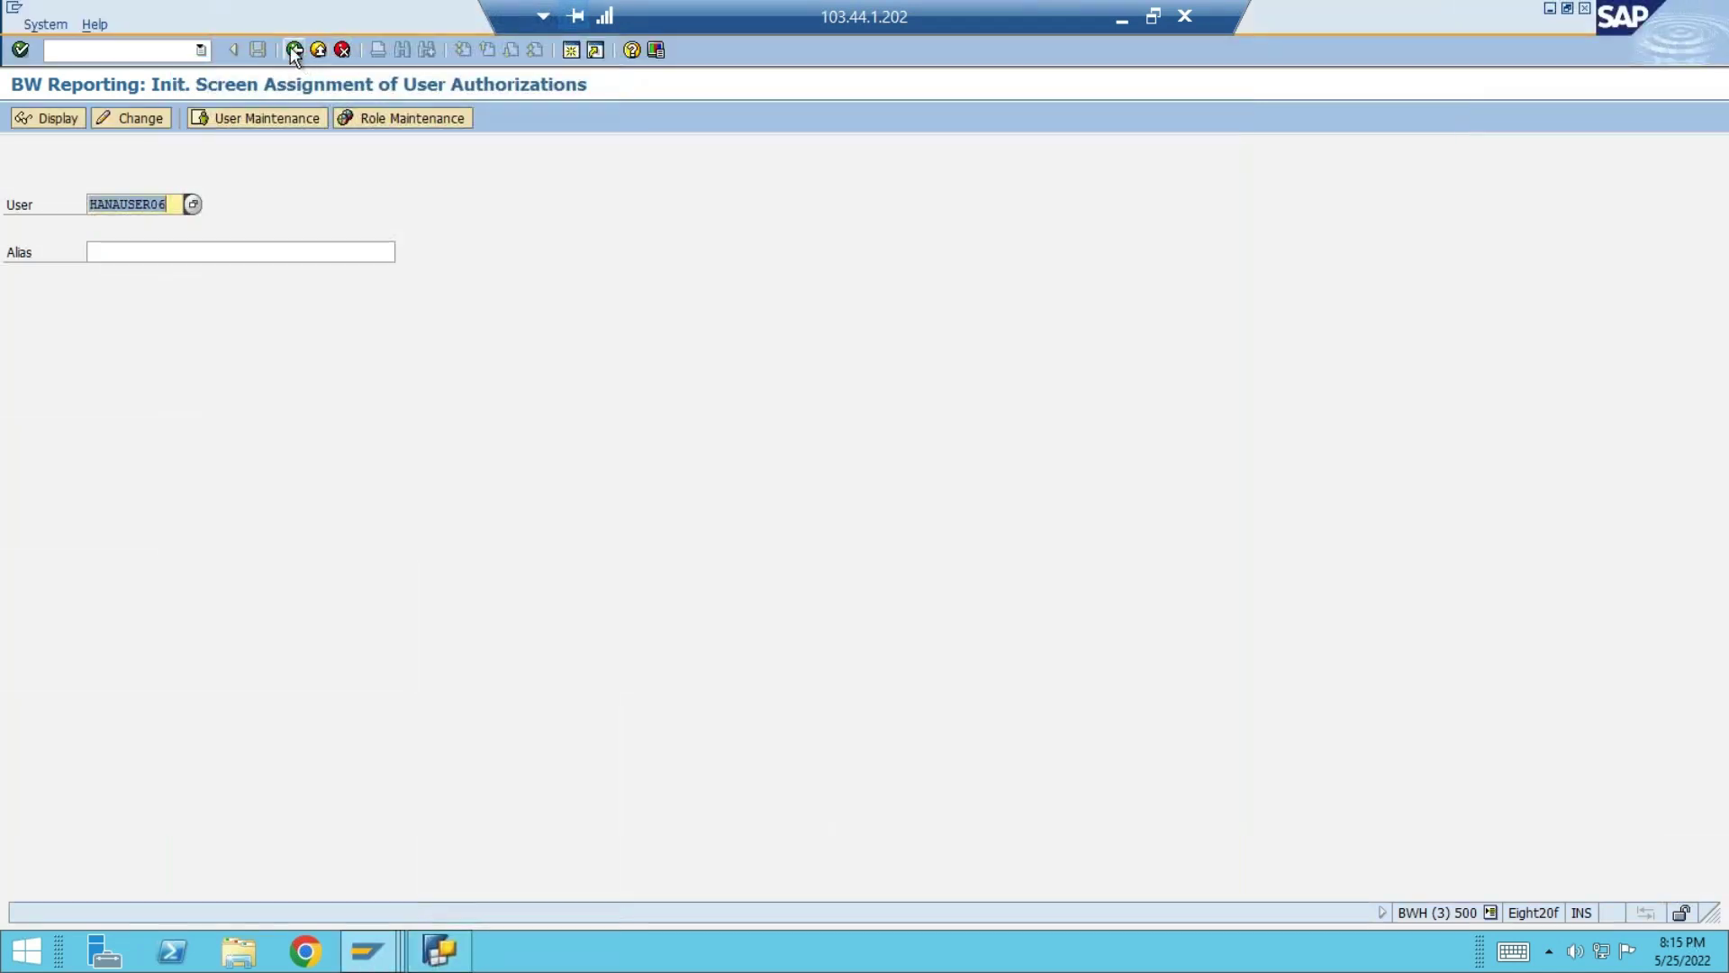
pyautogui.click(295, 50)
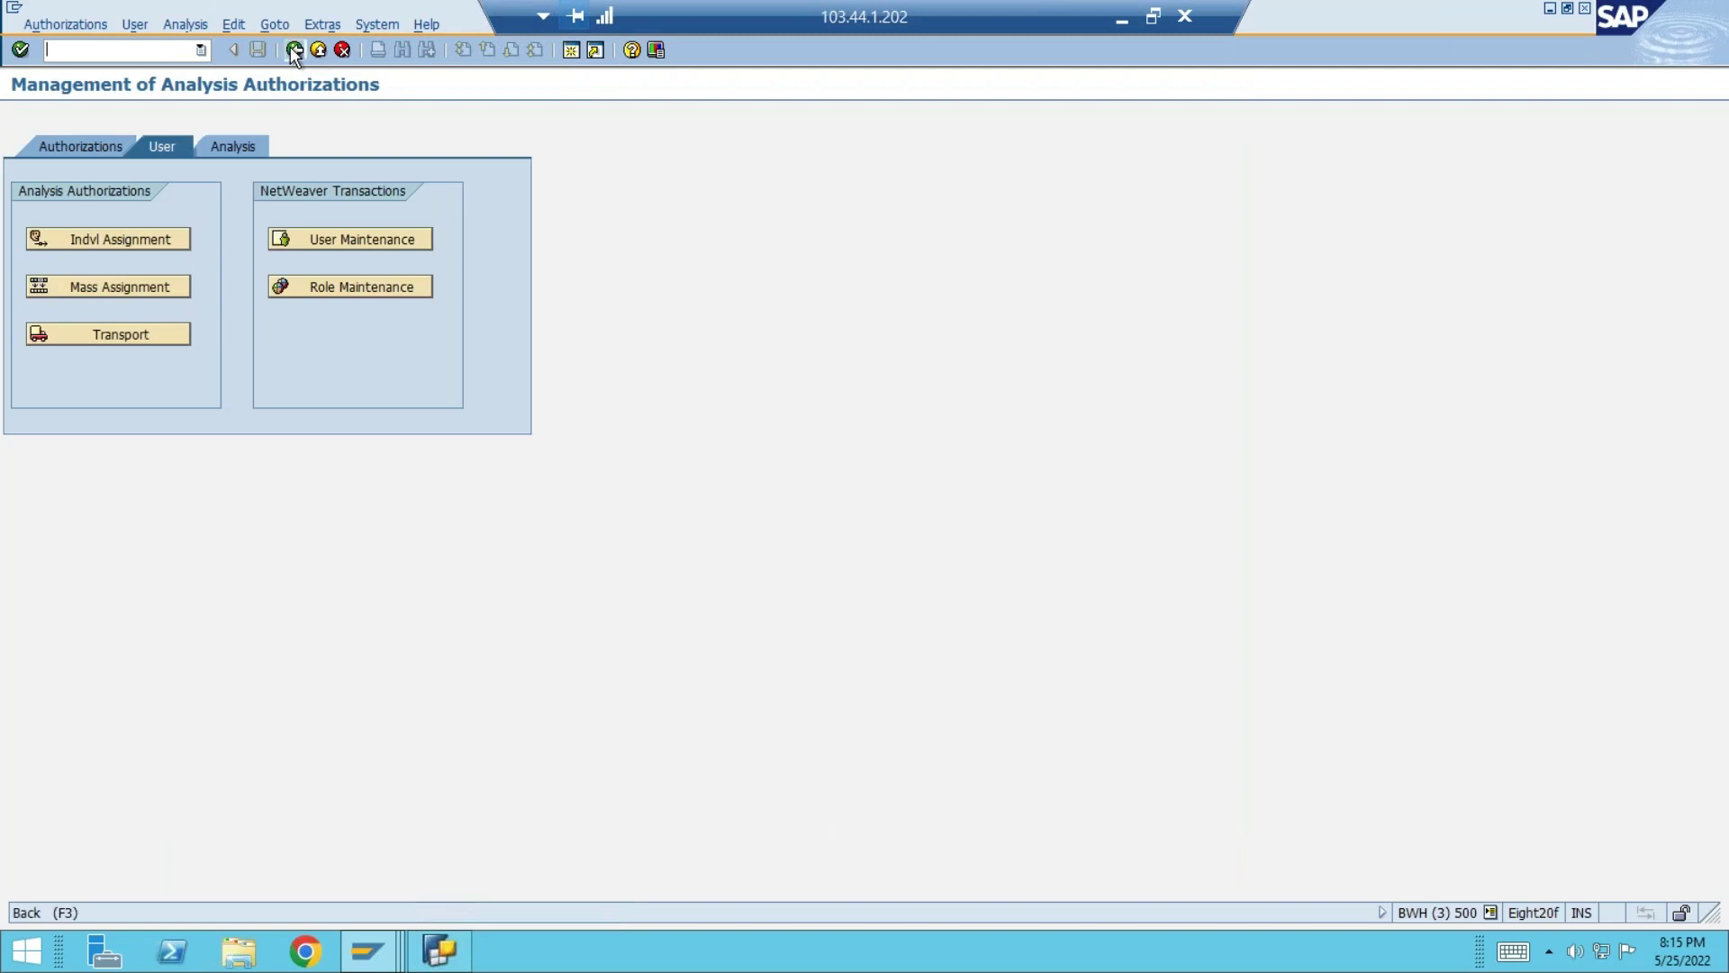
# - Leave the authorizations screen, start transaction rsrt, and execute query ZB14_IC1/ZBATCH15_BEX_QRY02
pyautogui.click(294, 49)
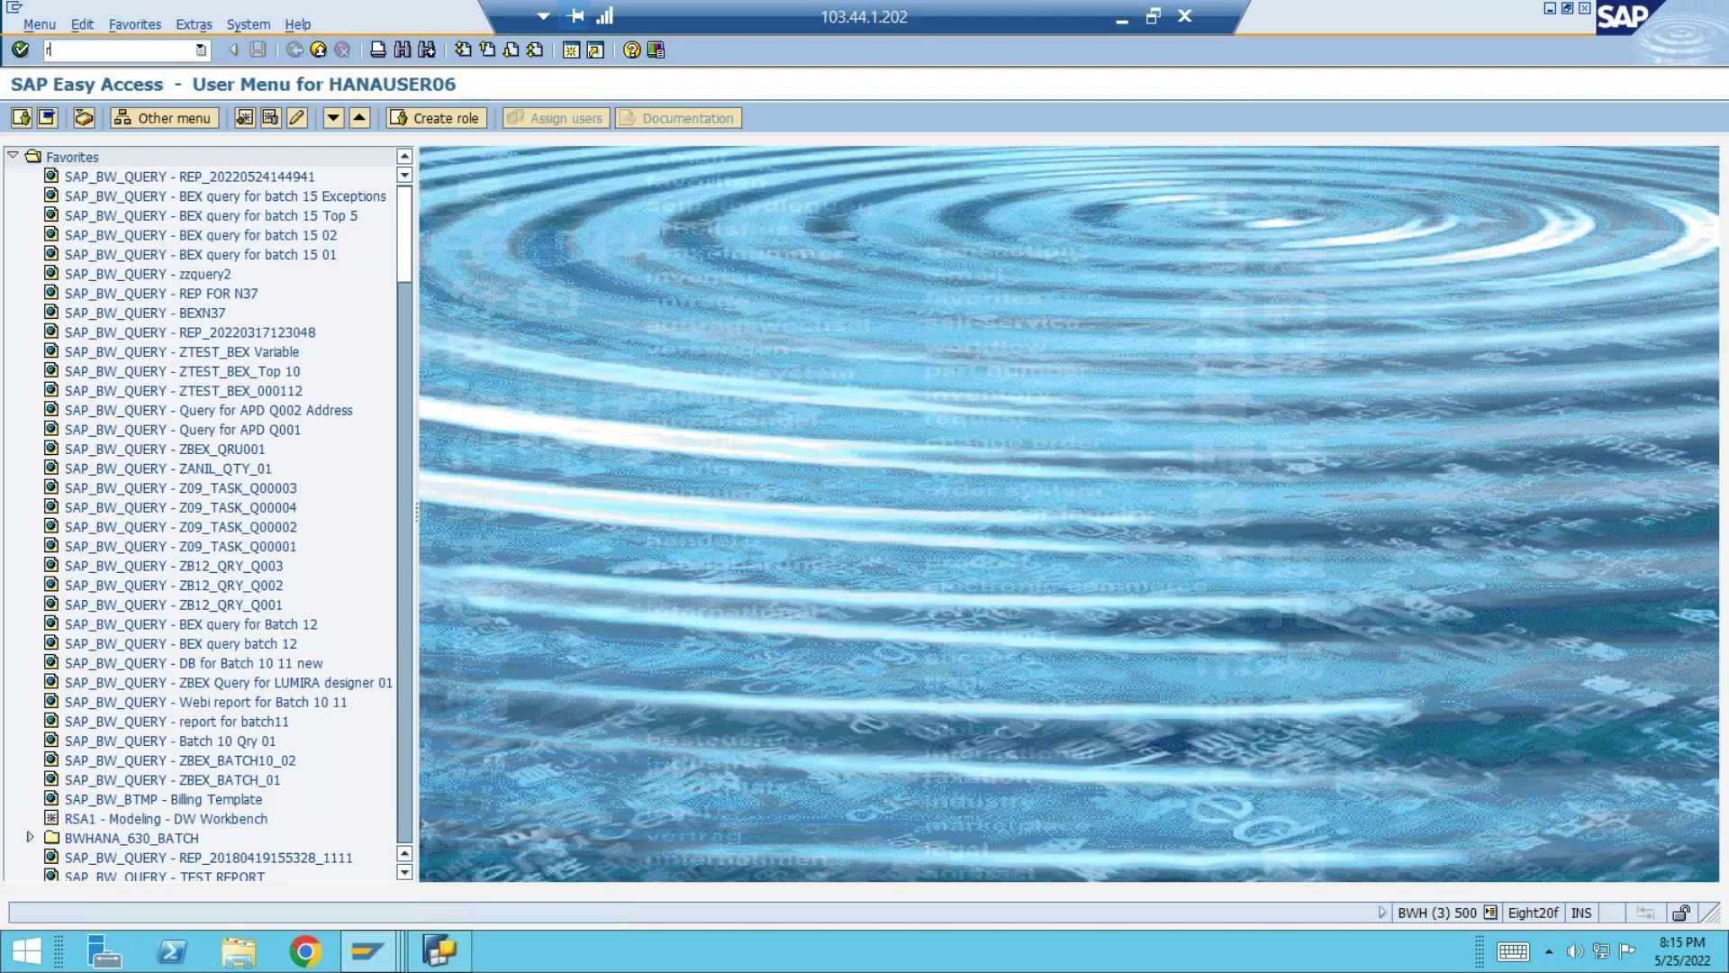
pyautogui.write('rsrt')
pyautogui.press('Return')
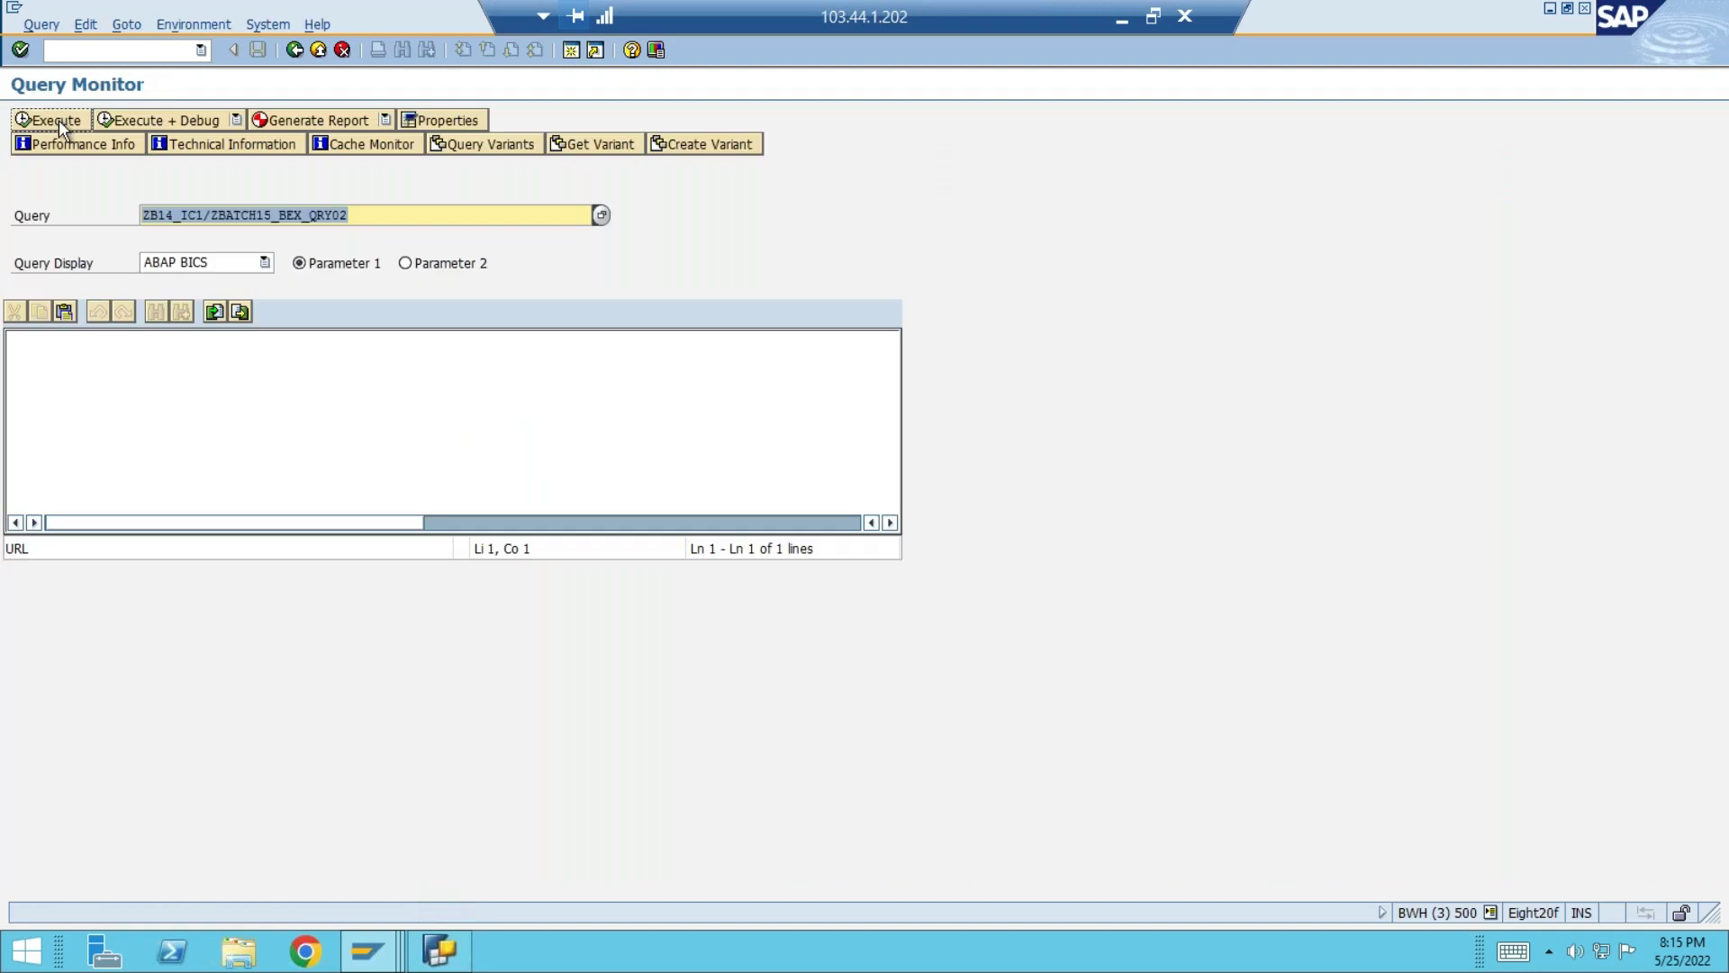
pyautogui.click(57, 122)
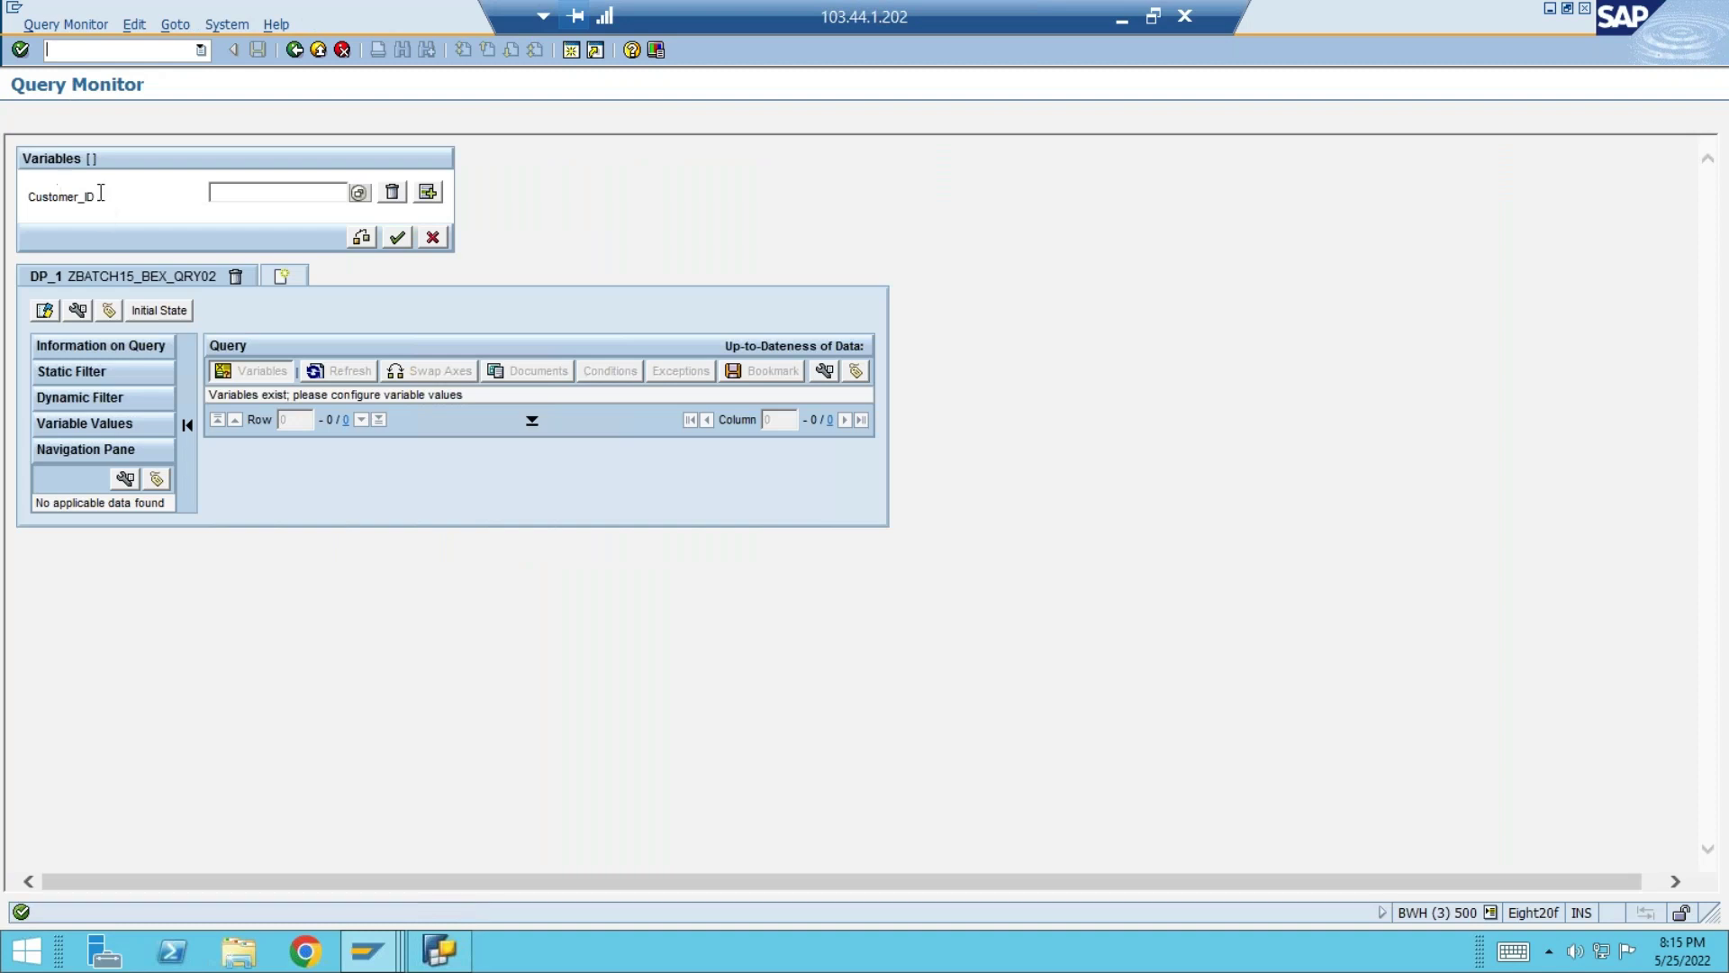
pyautogui.click(46, 199)
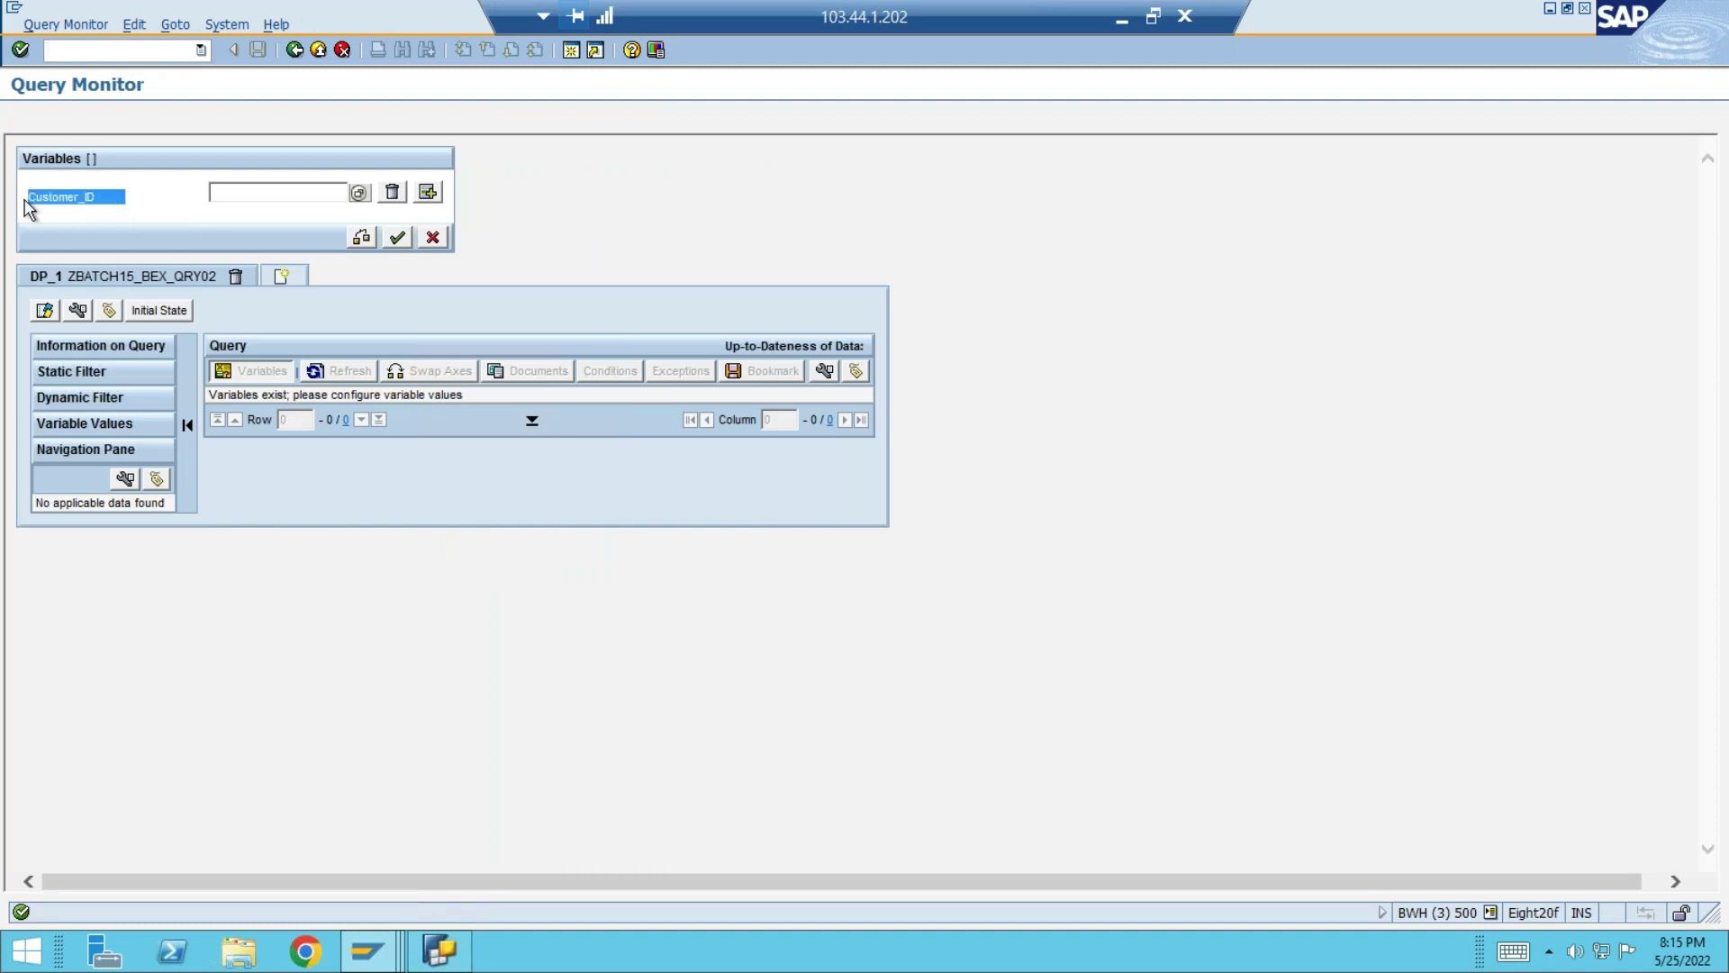
# - Choose C100 from the value help as the Customer_ID variable value
pyautogui.click(360, 194)
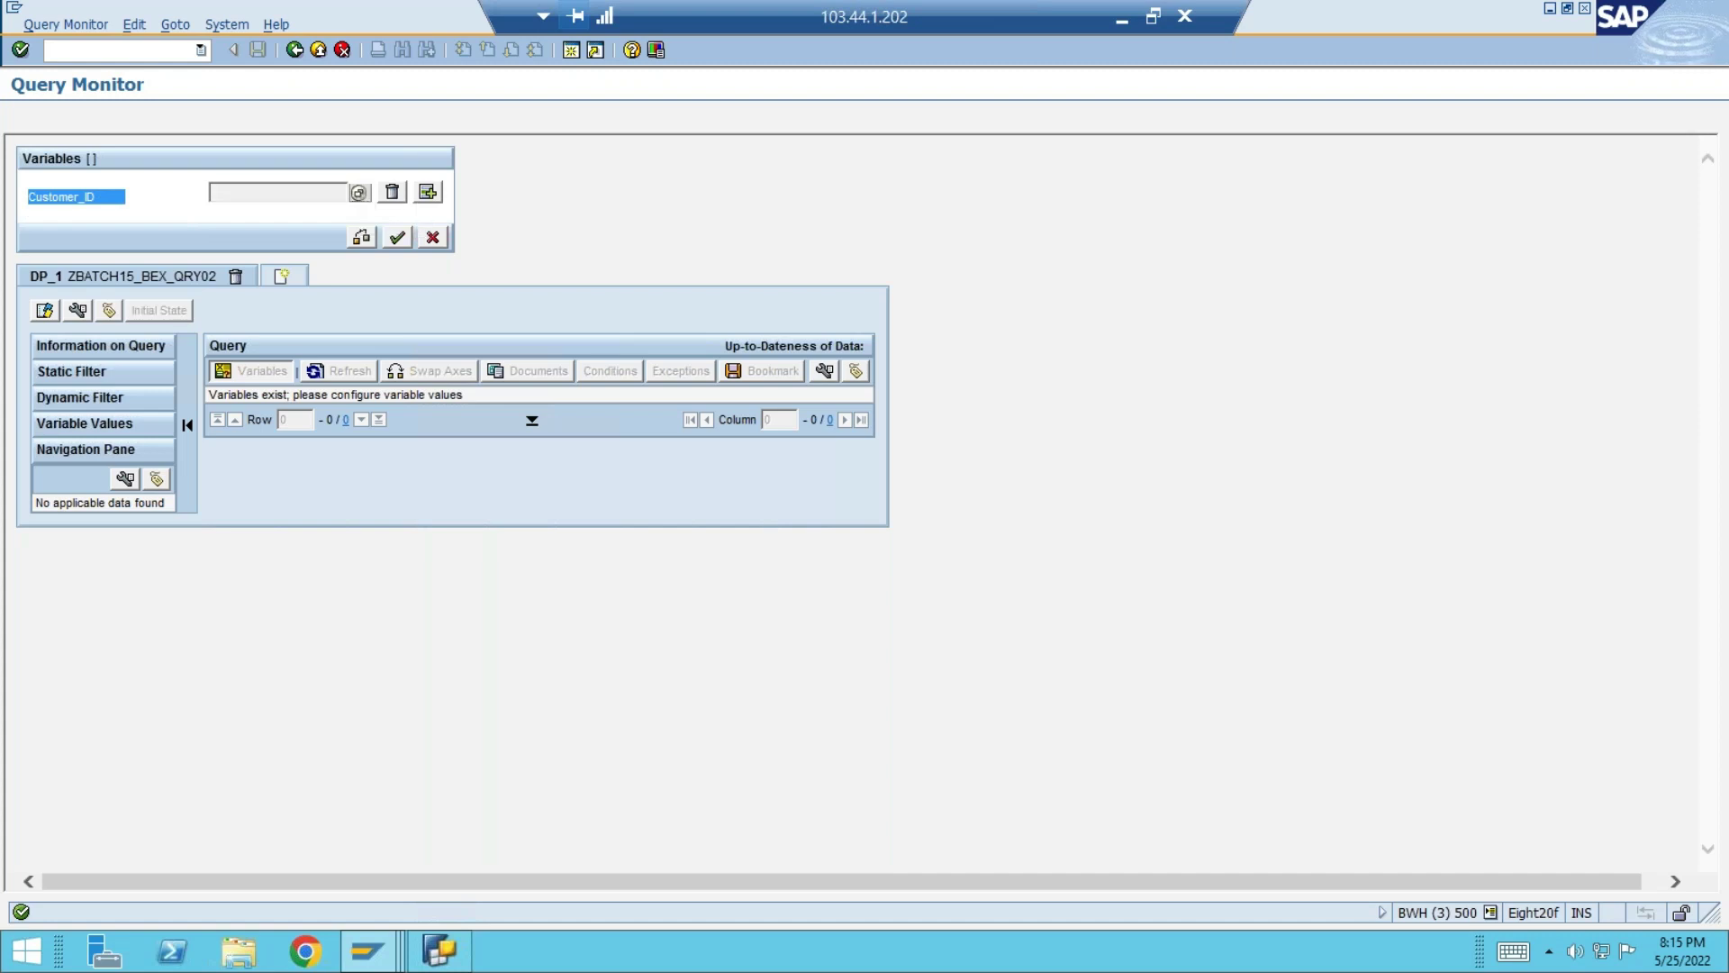
pyautogui.click(53, 330)
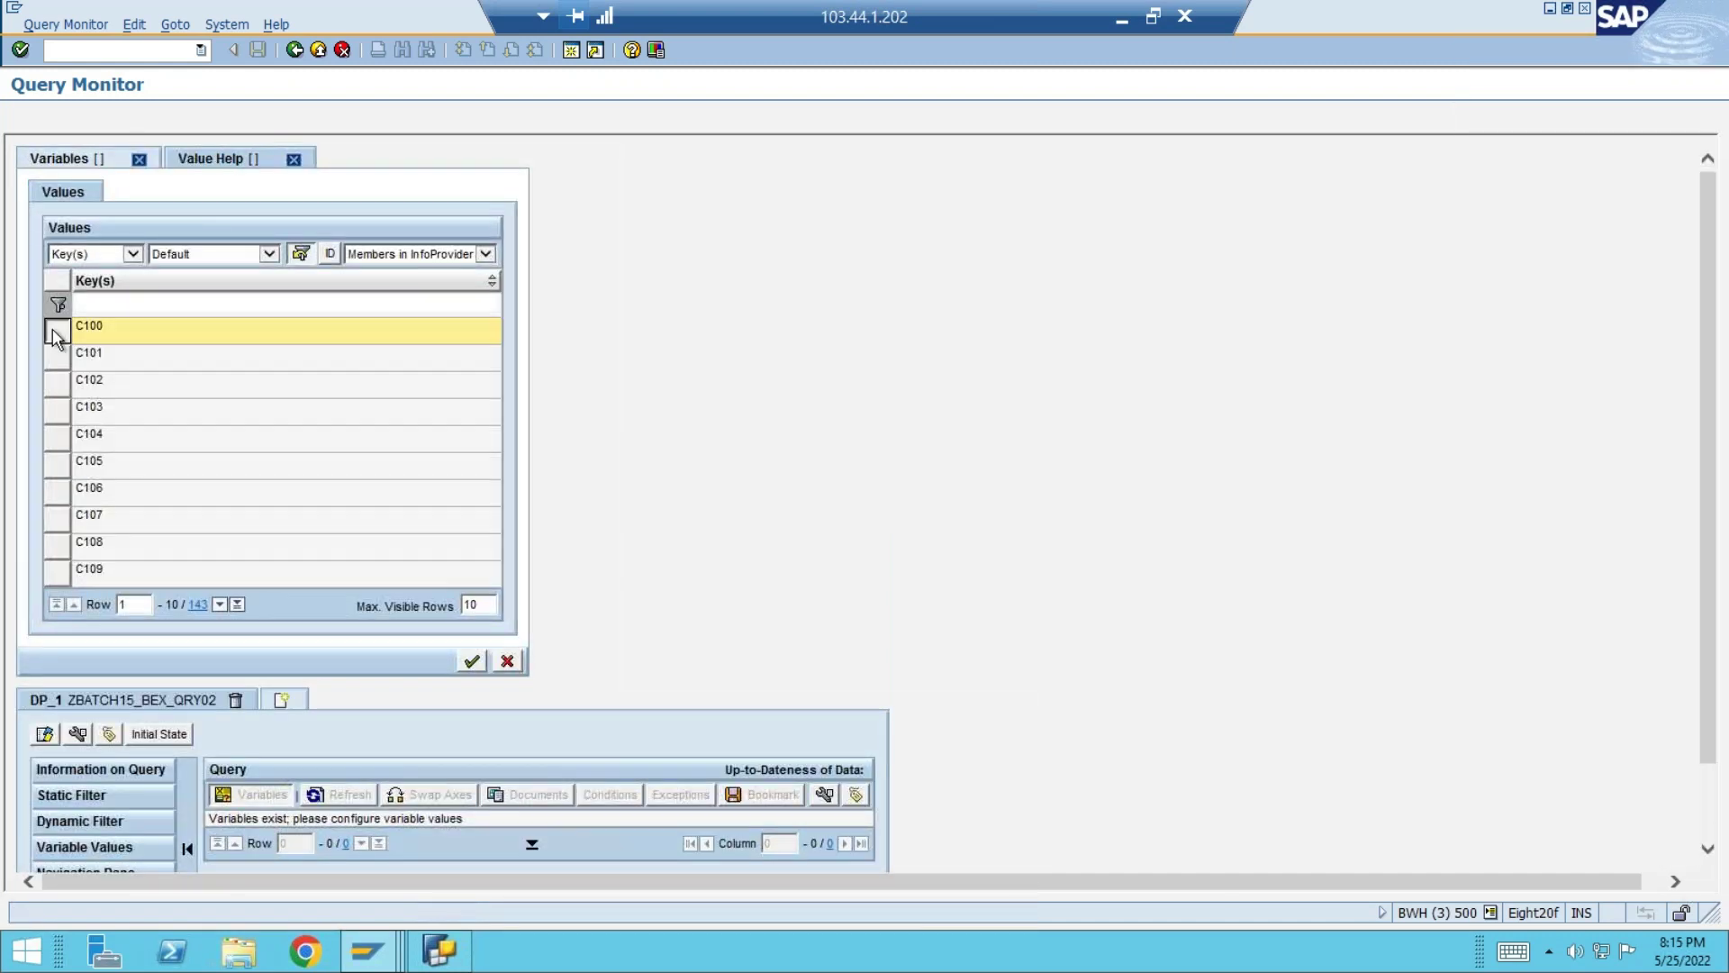
pyautogui.click(56, 382)
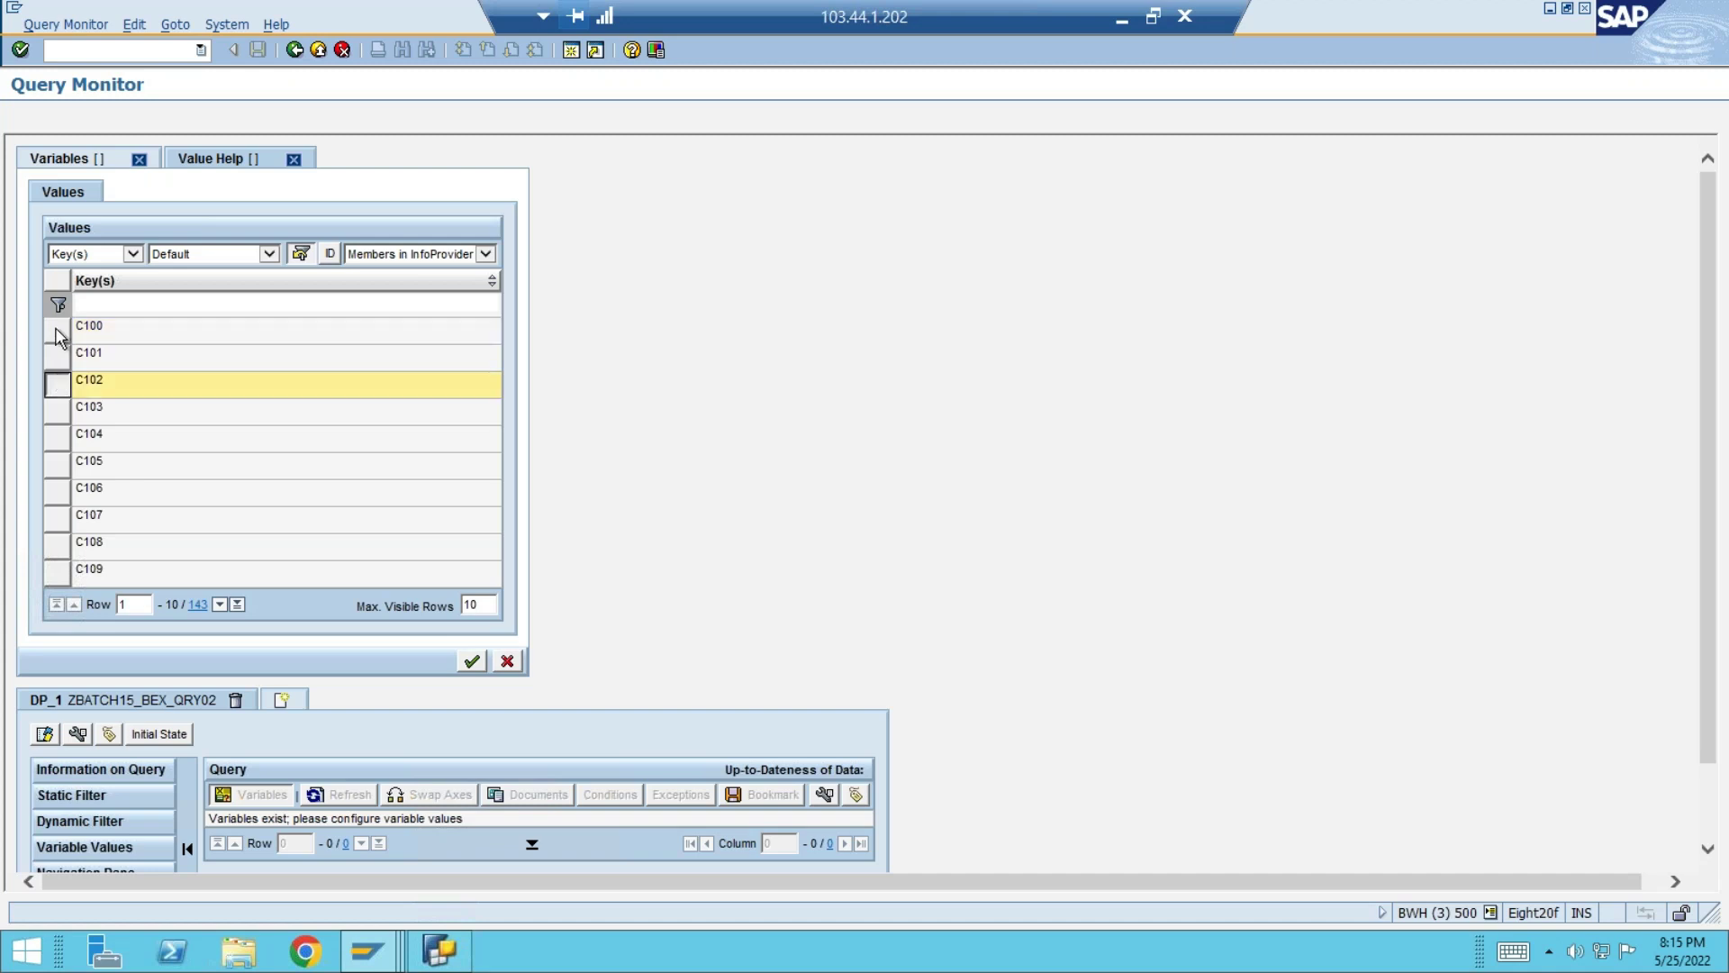
pyautogui.click(56, 330)
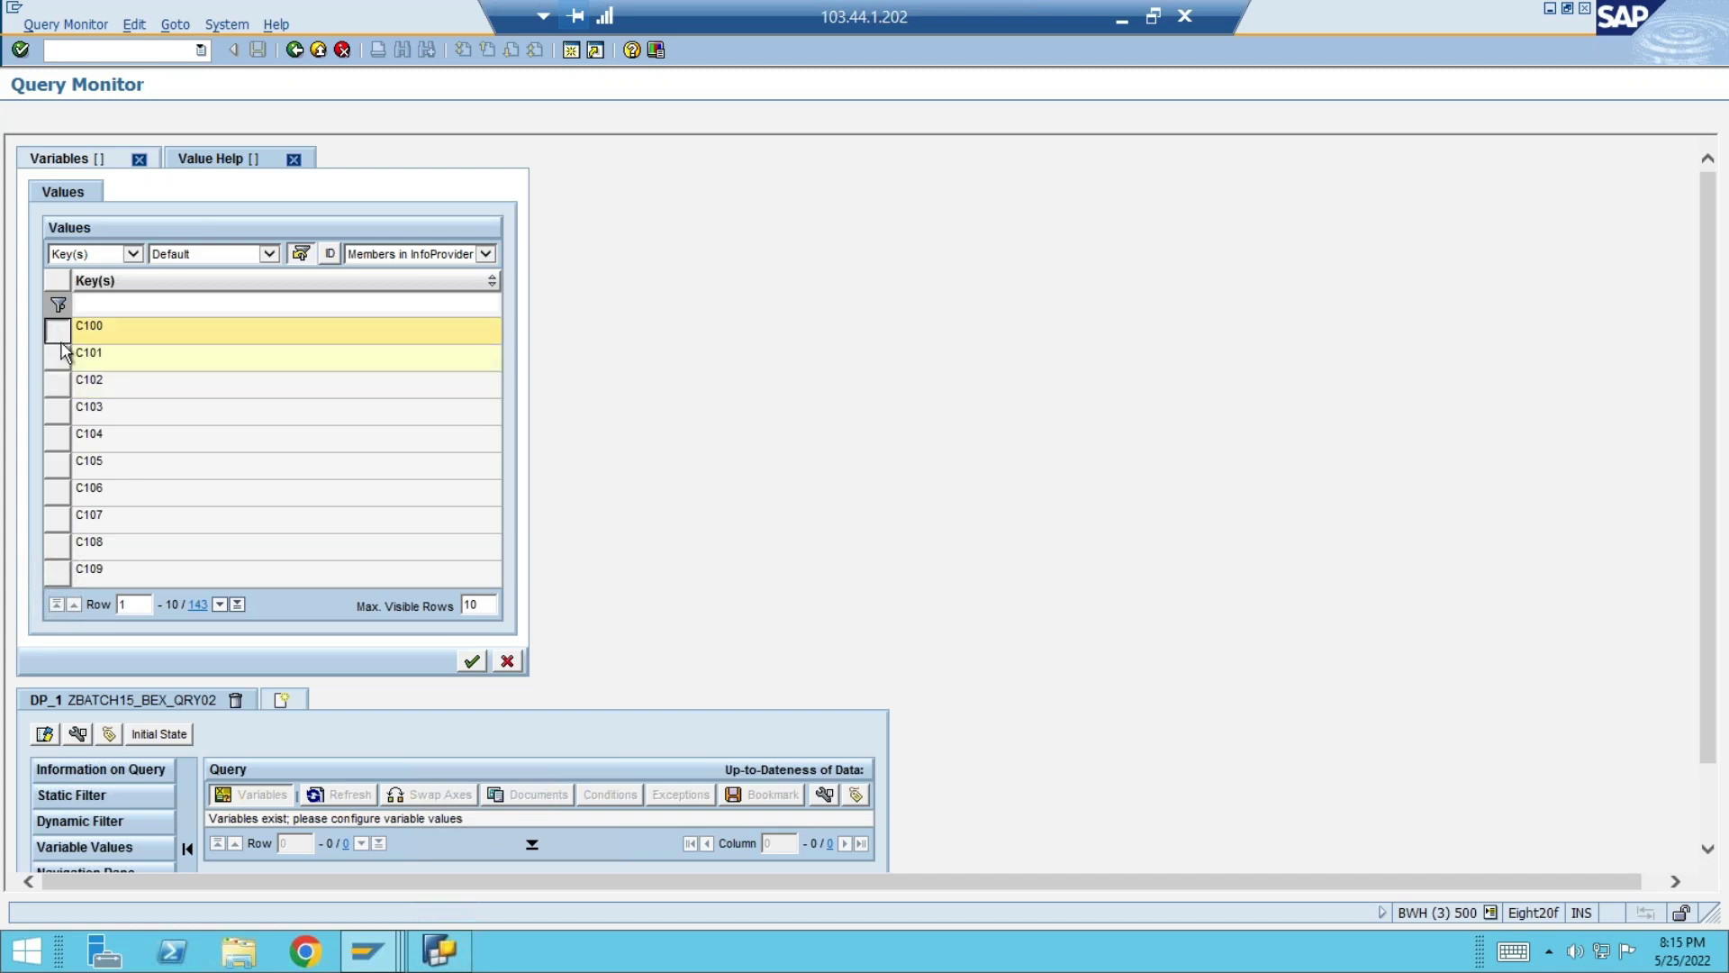
pyautogui.click(59, 359)
pyautogui.click(58, 379)
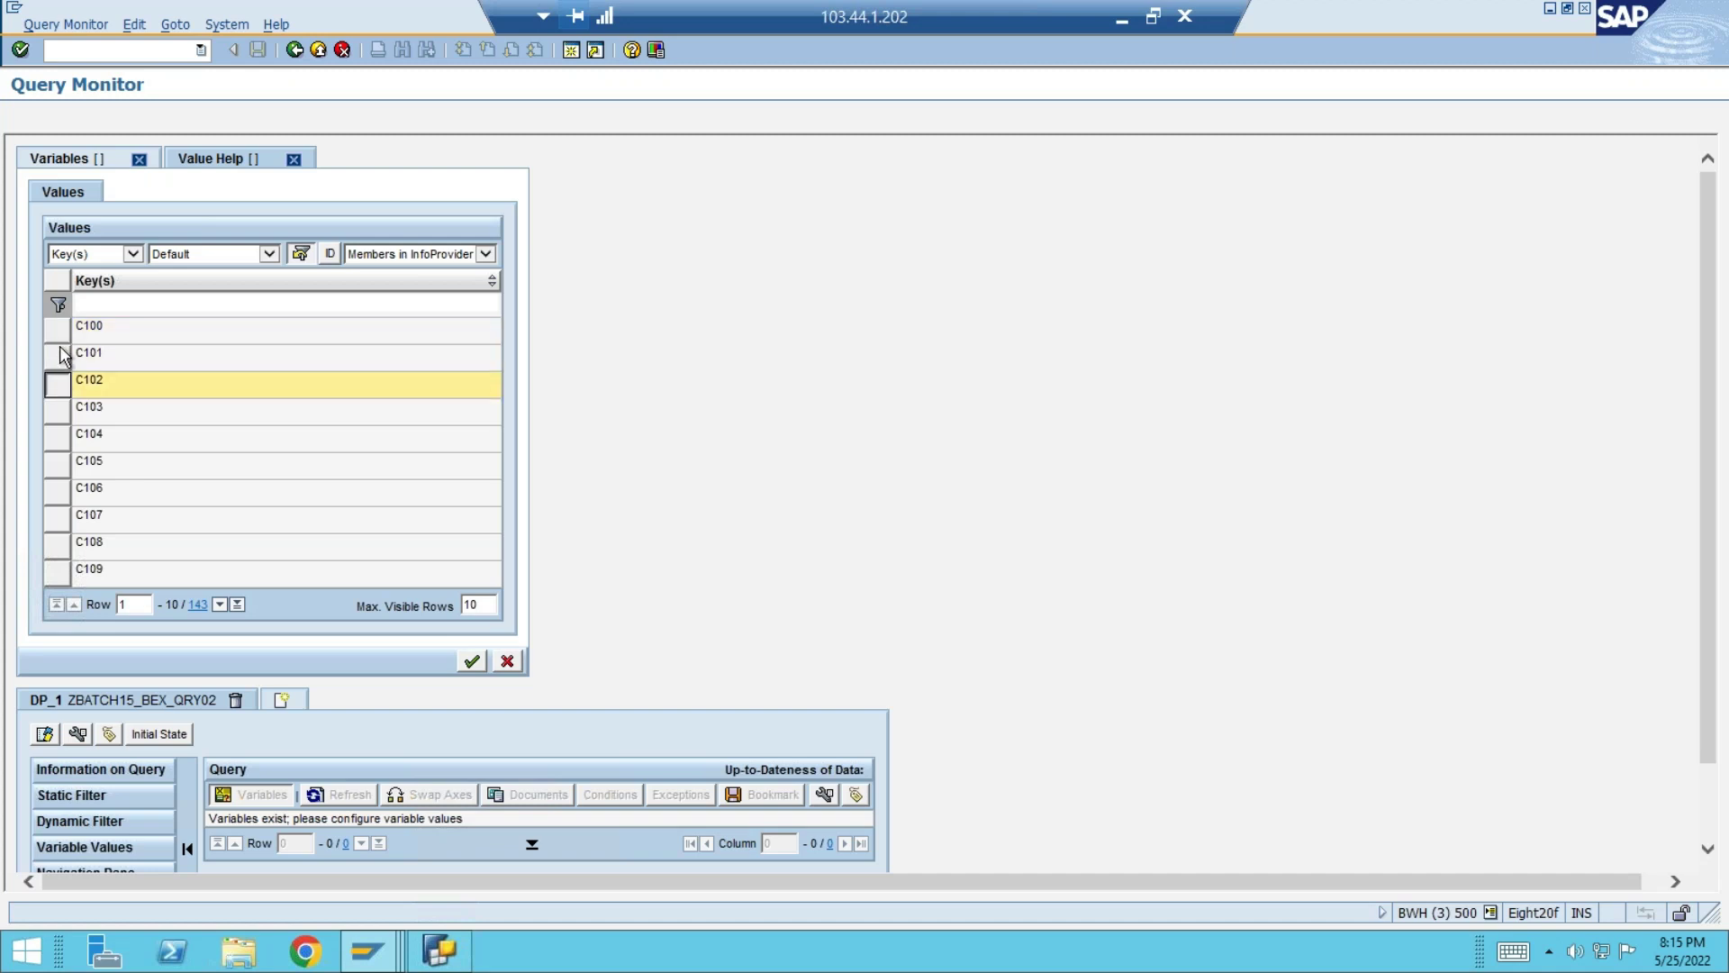
pyautogui.click(58, 354)
pyautogui.click(56, 330)
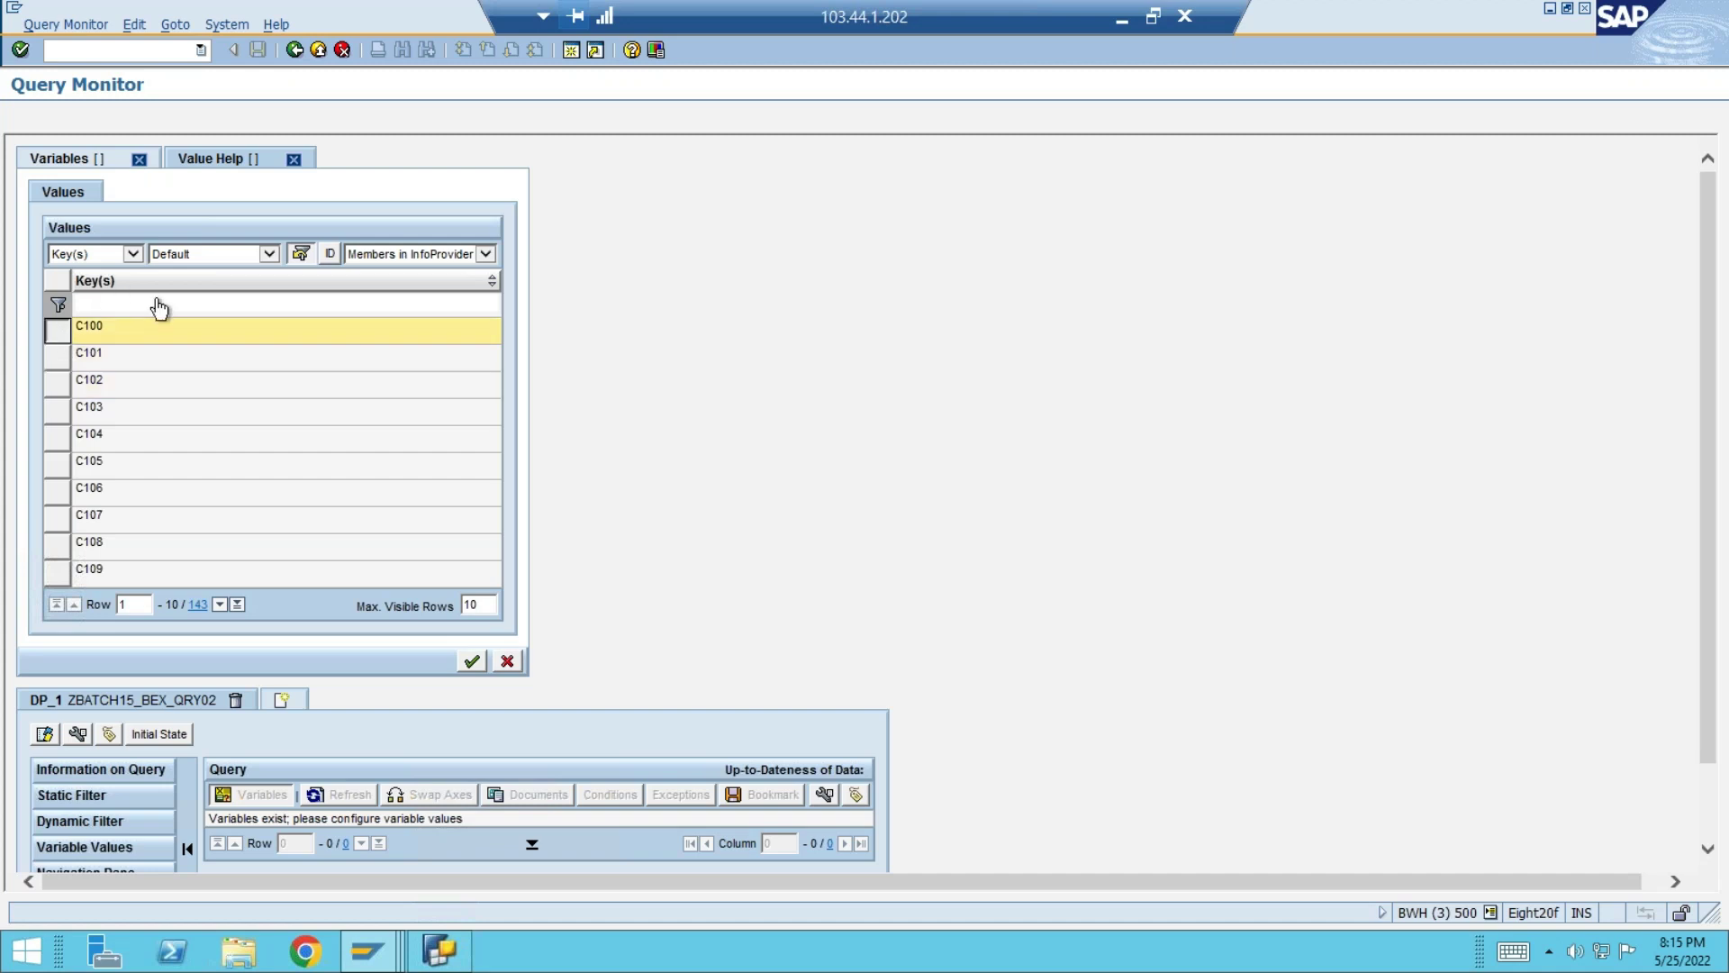
pyautogui.click(472, 664)
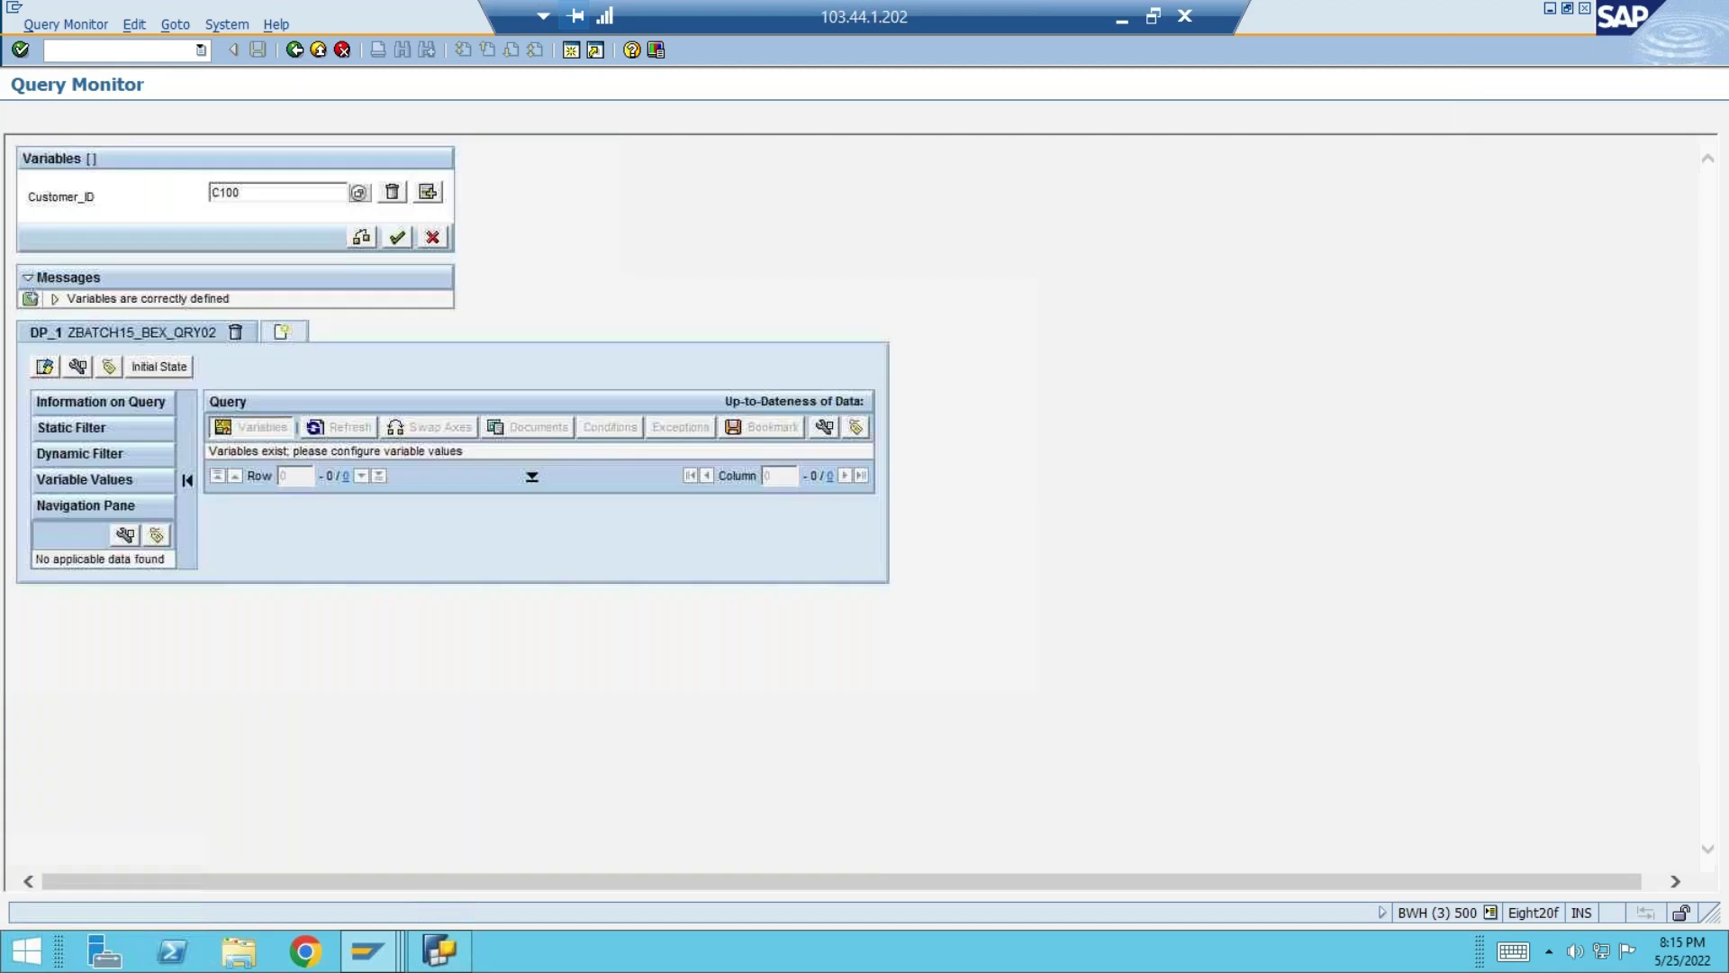
# - Add C101 and C111 as further Customer_ID values and run the query with them
pyautogui.click(427, 192)
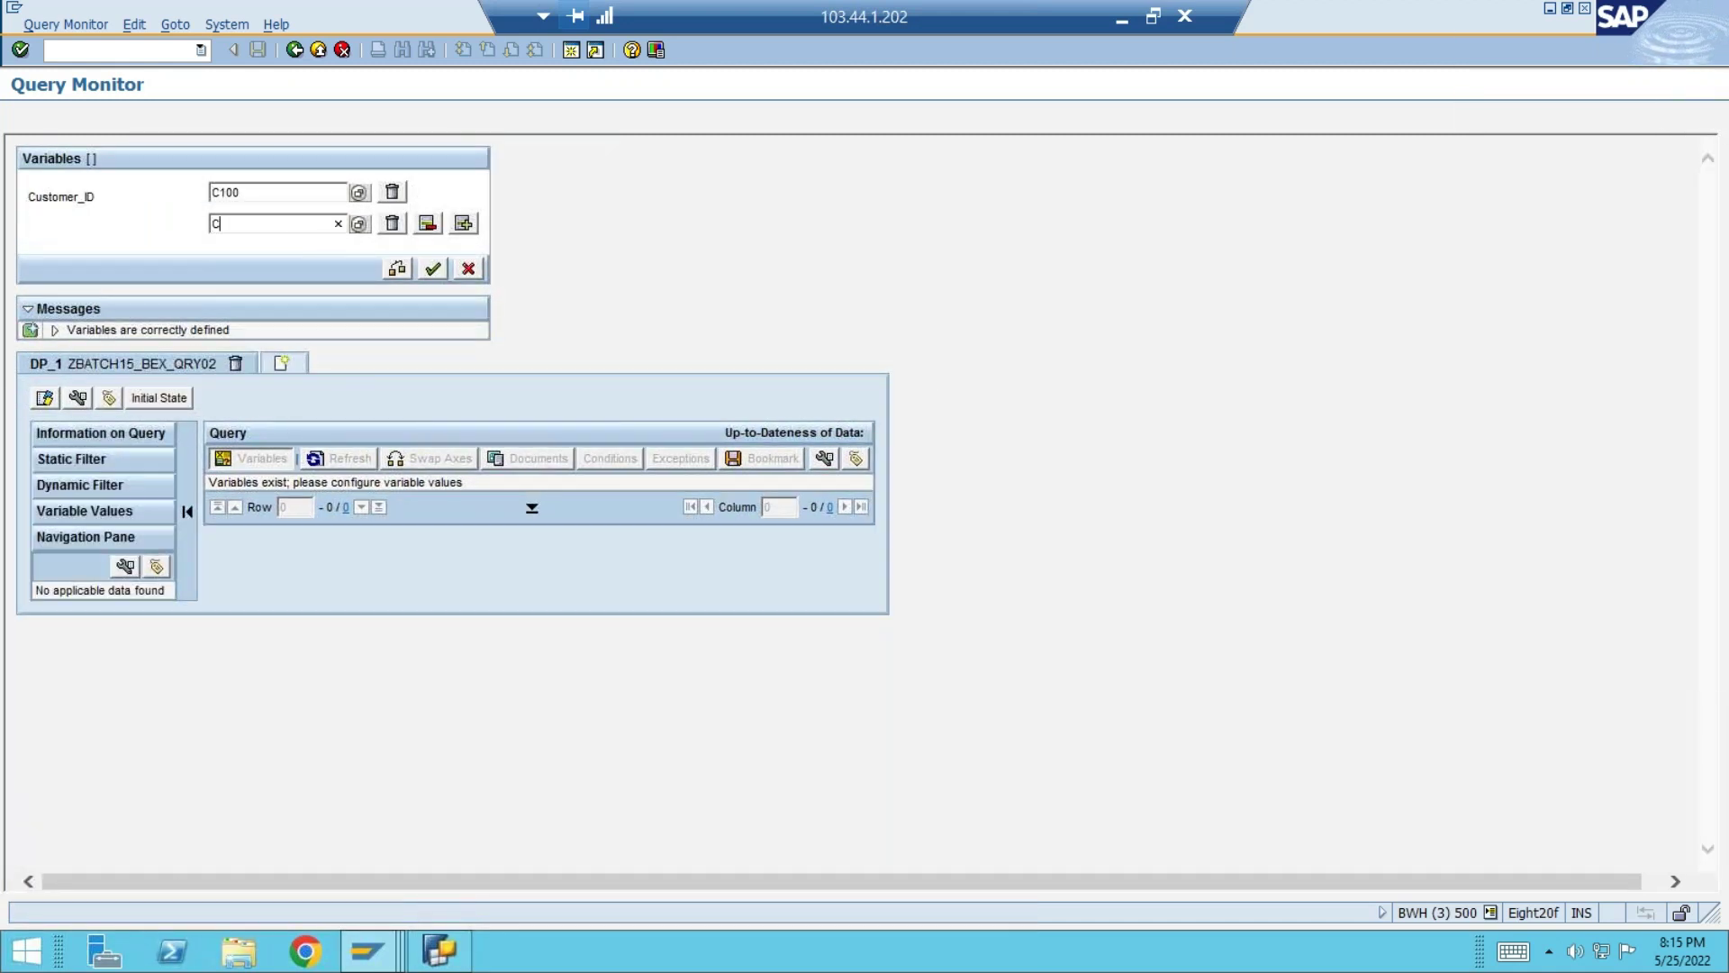
pyautogui.click(464, 222)
pyautogui.click(464, 223)
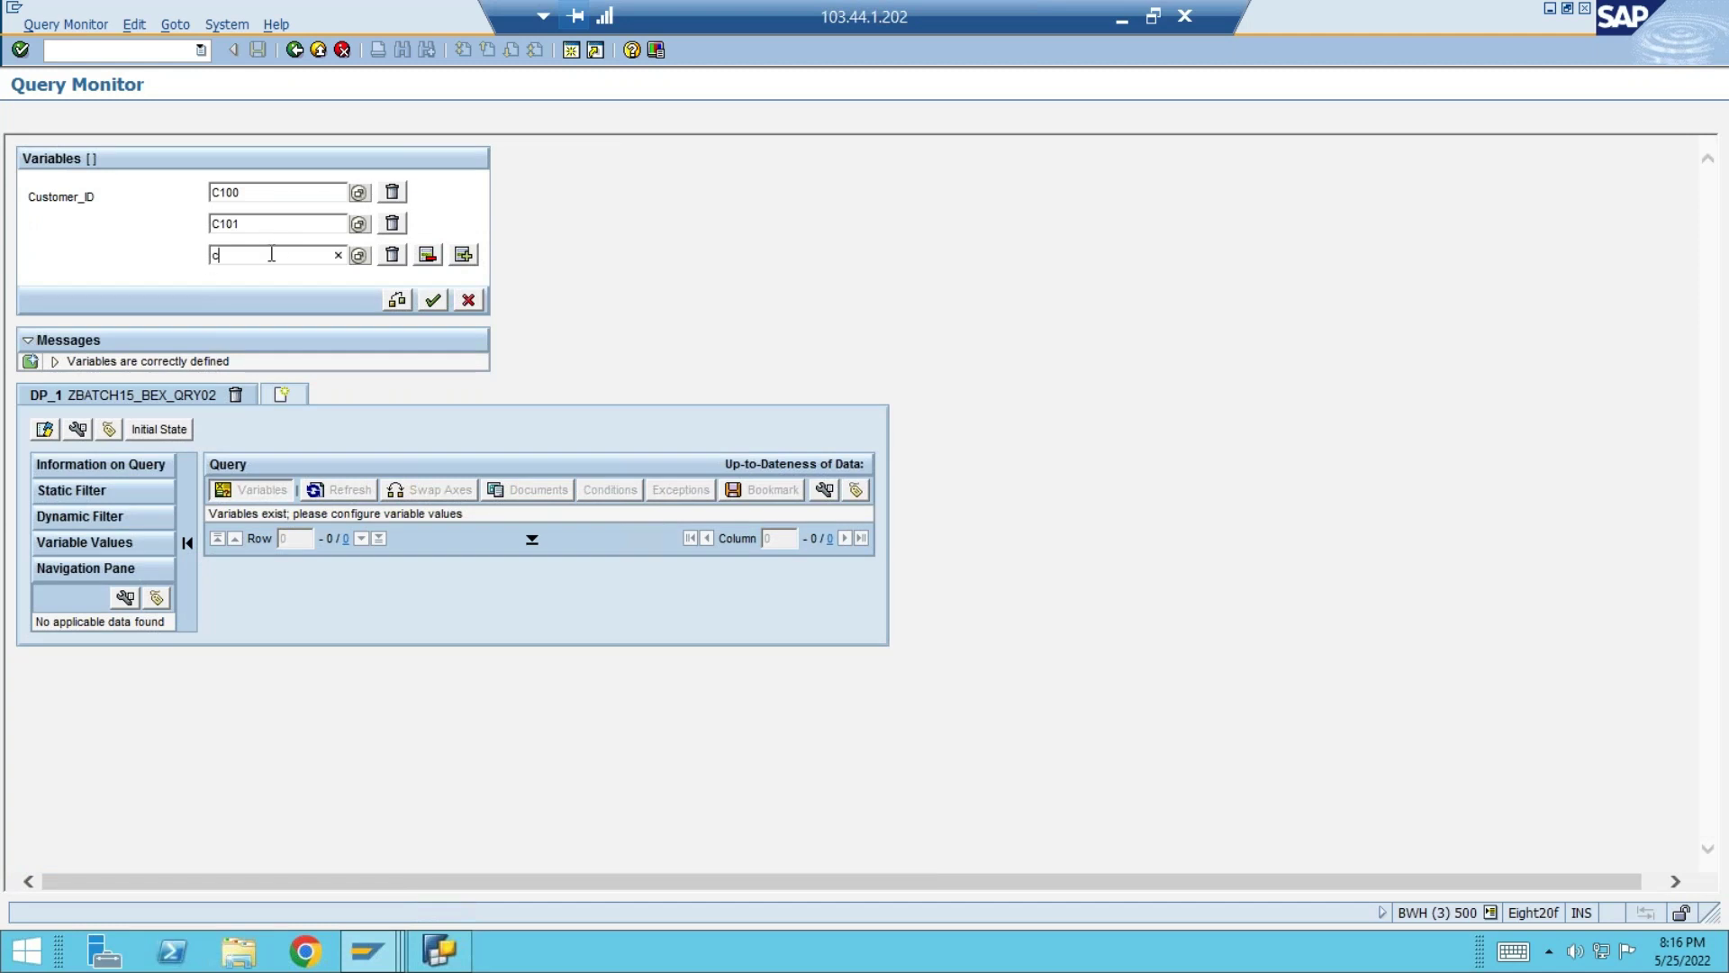
pyautogui.write('c111')
pyautogui.press('Return')
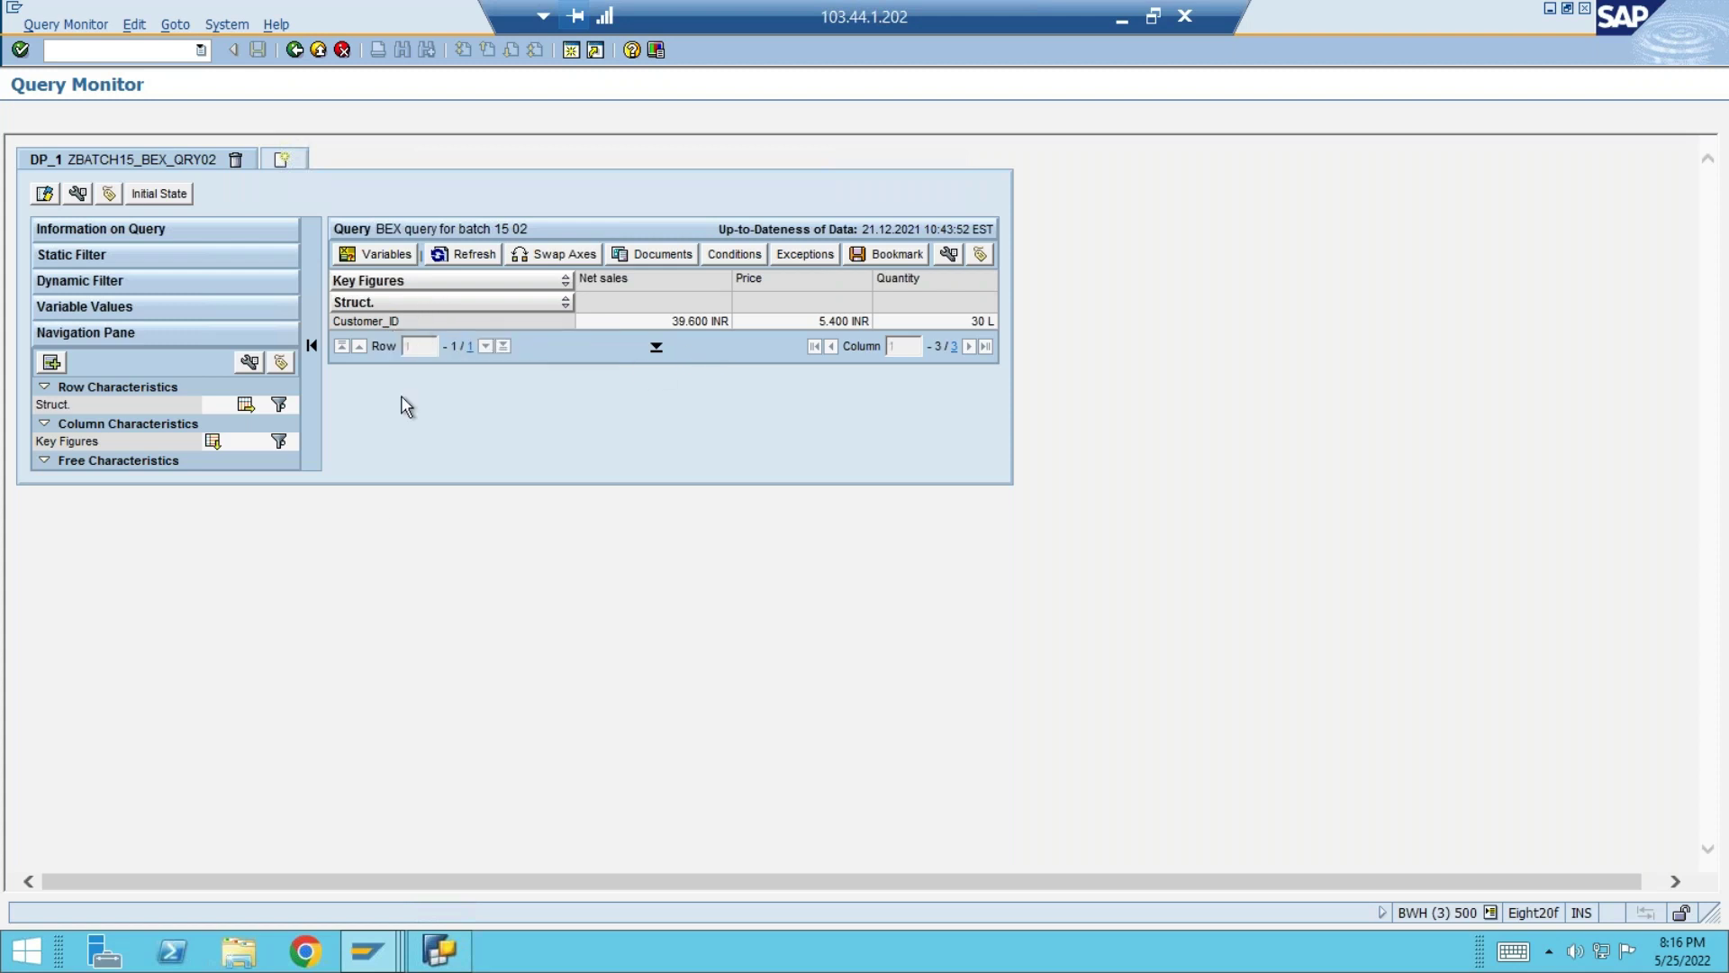
# - Switch to BEx Query Designer, remove the Customer_ID structure from the rows, and save the query
pyautogui.click(444, 950)
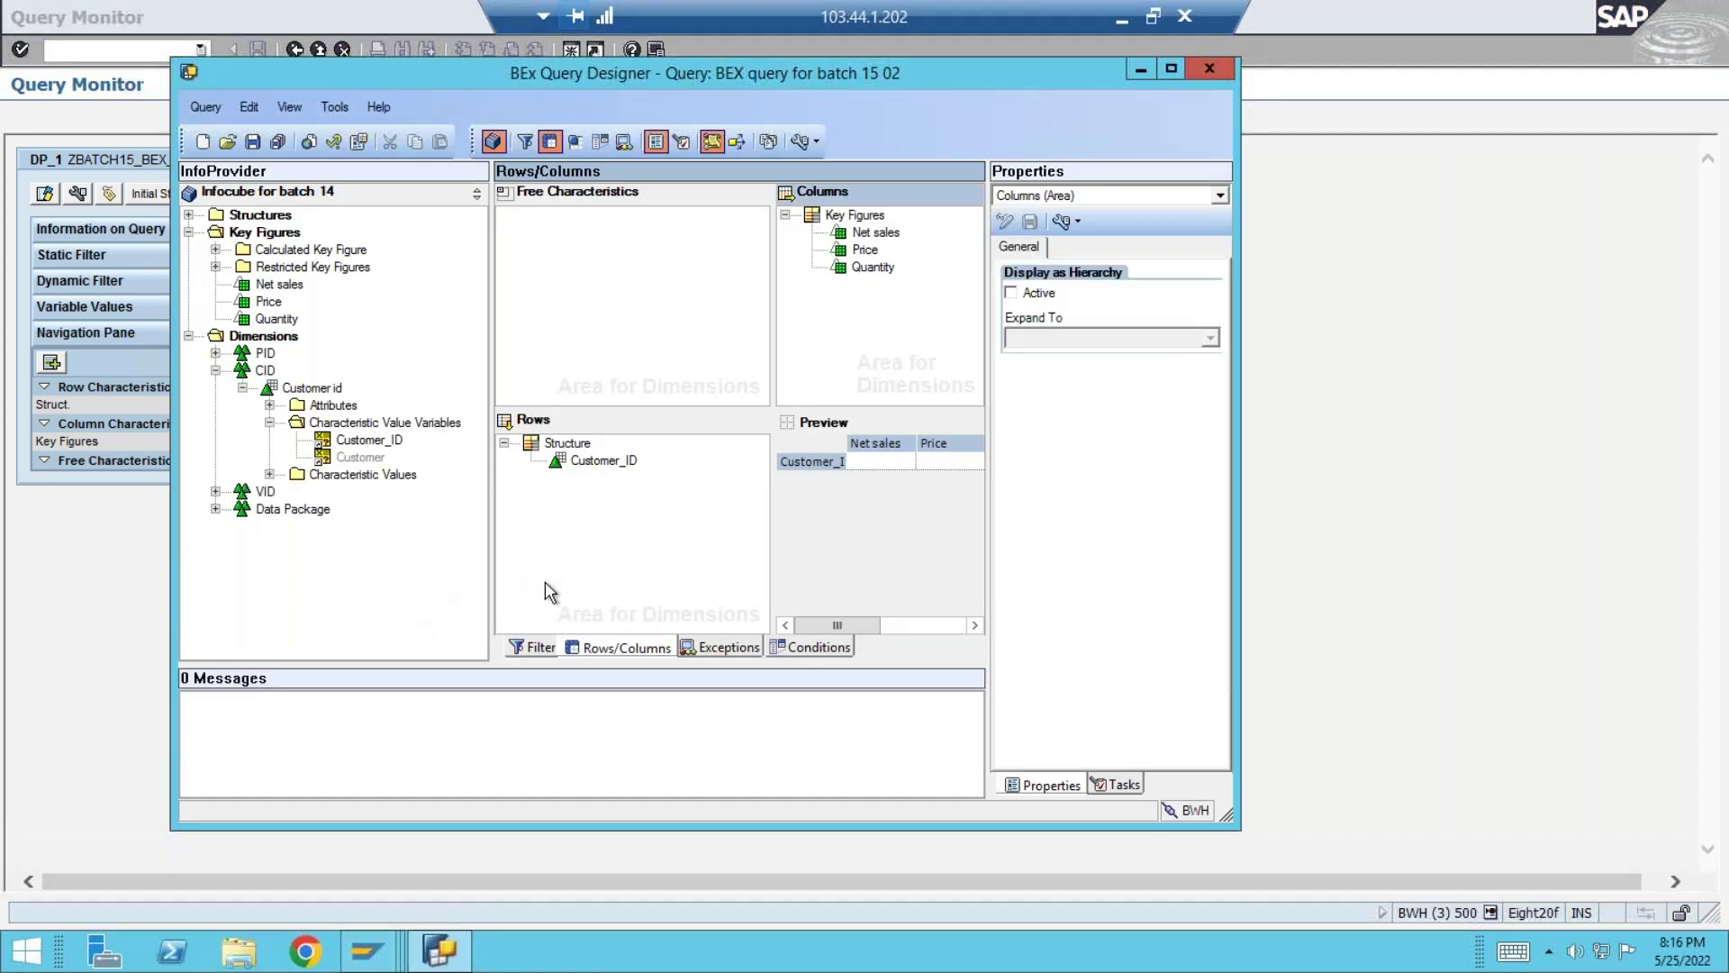
pyautogui.click(555, 445)
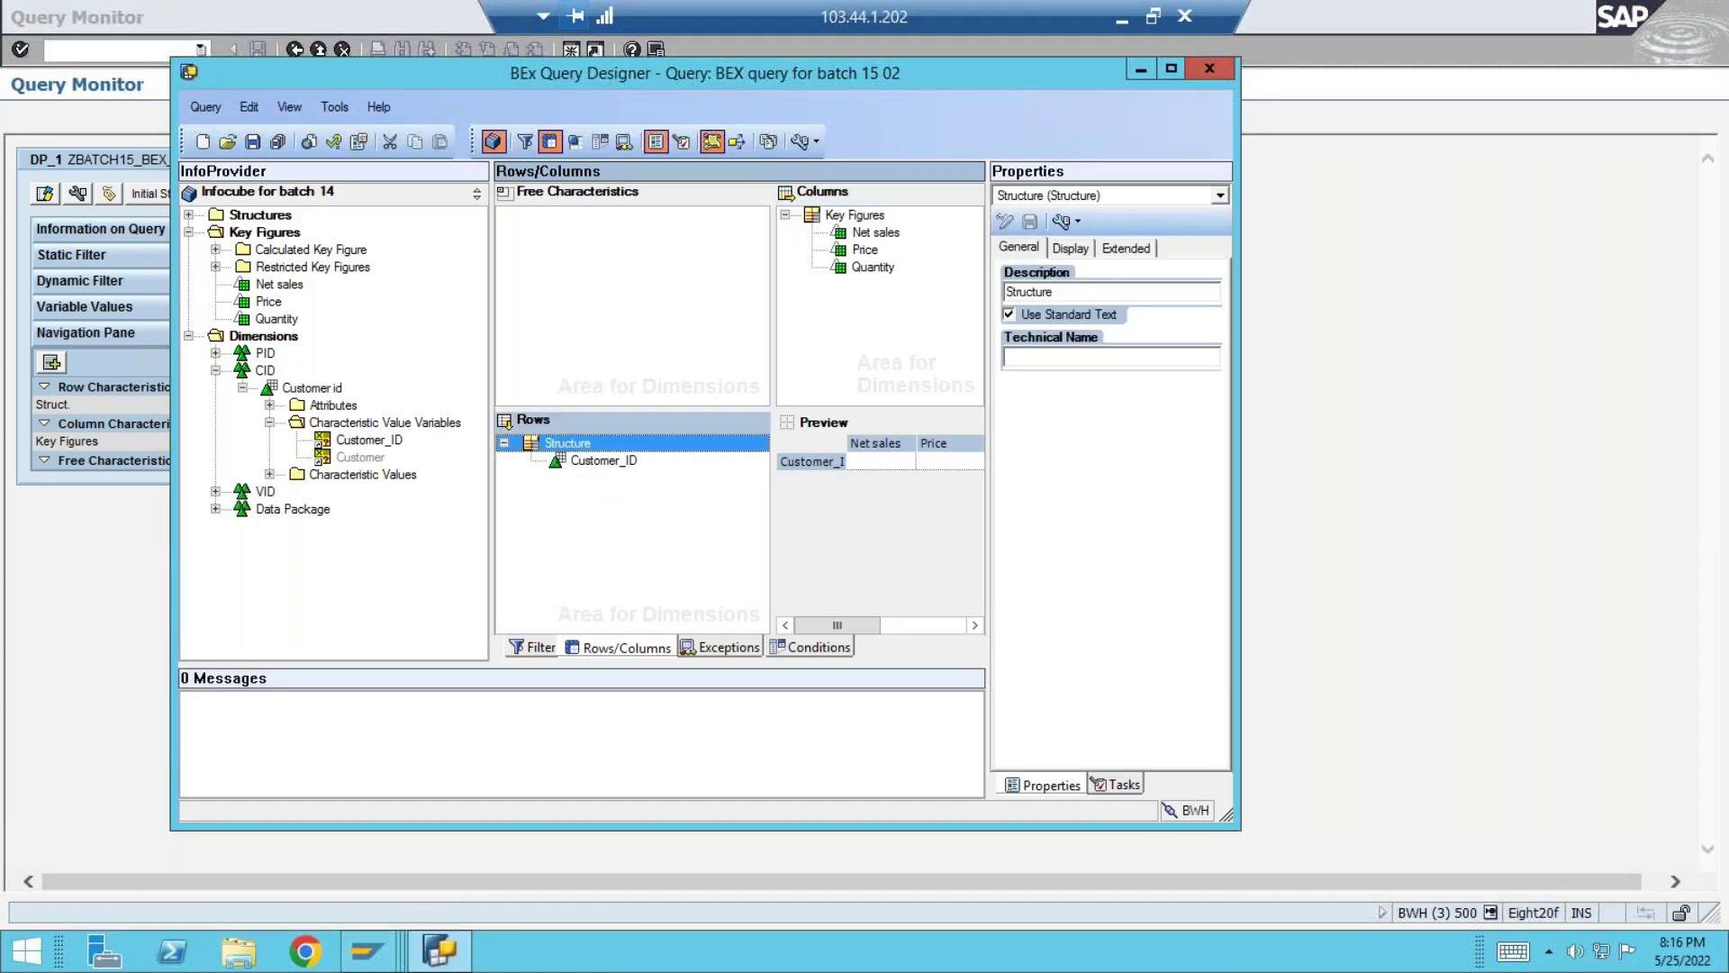
pyautogui.moveTo(554, 447); pyautogui.dragTo(297, 473)
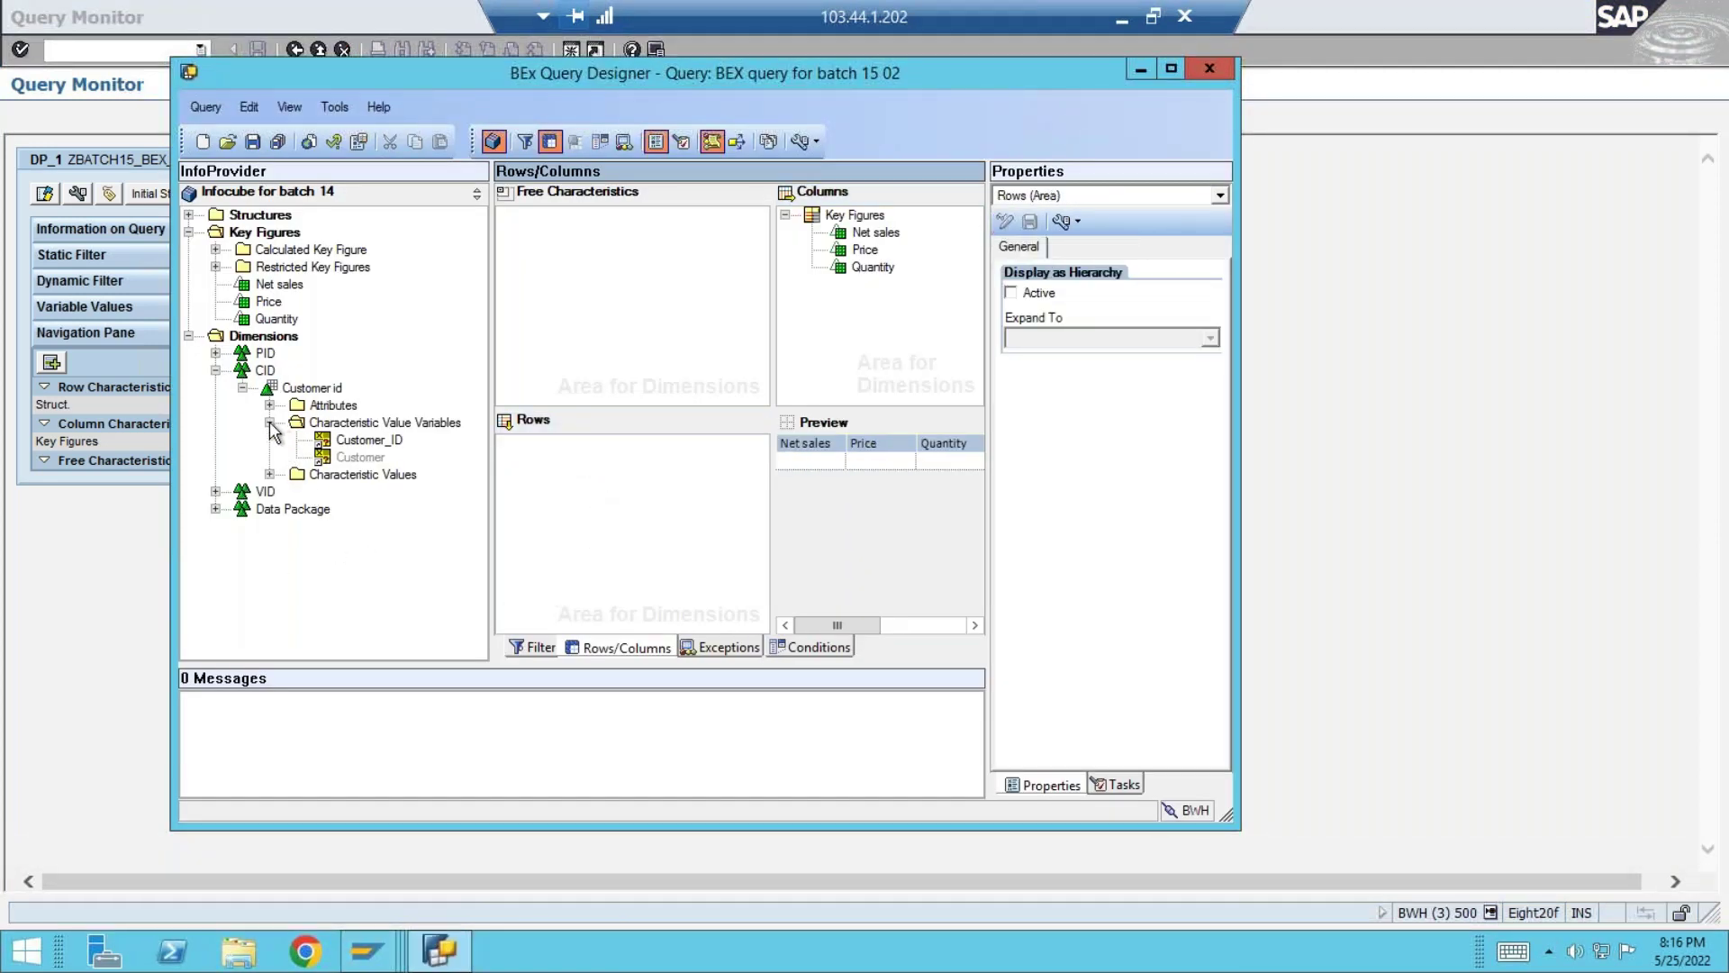
pyautogui.click(242, 387)
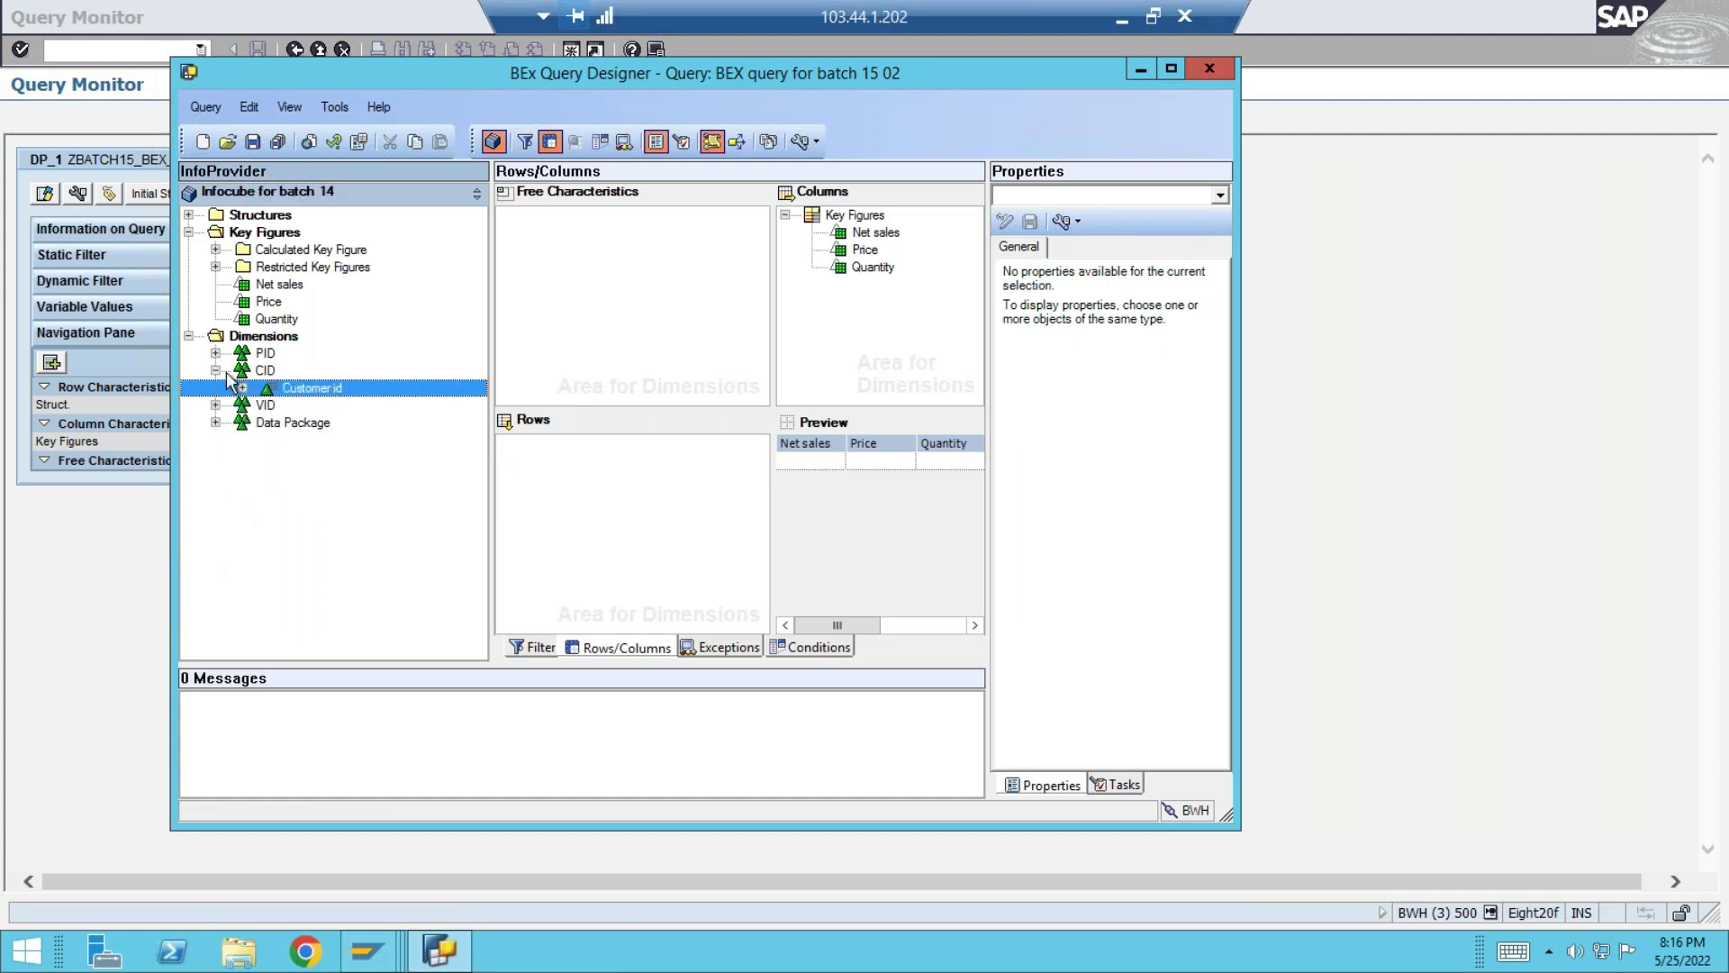
pyautogui.click(253, 141)
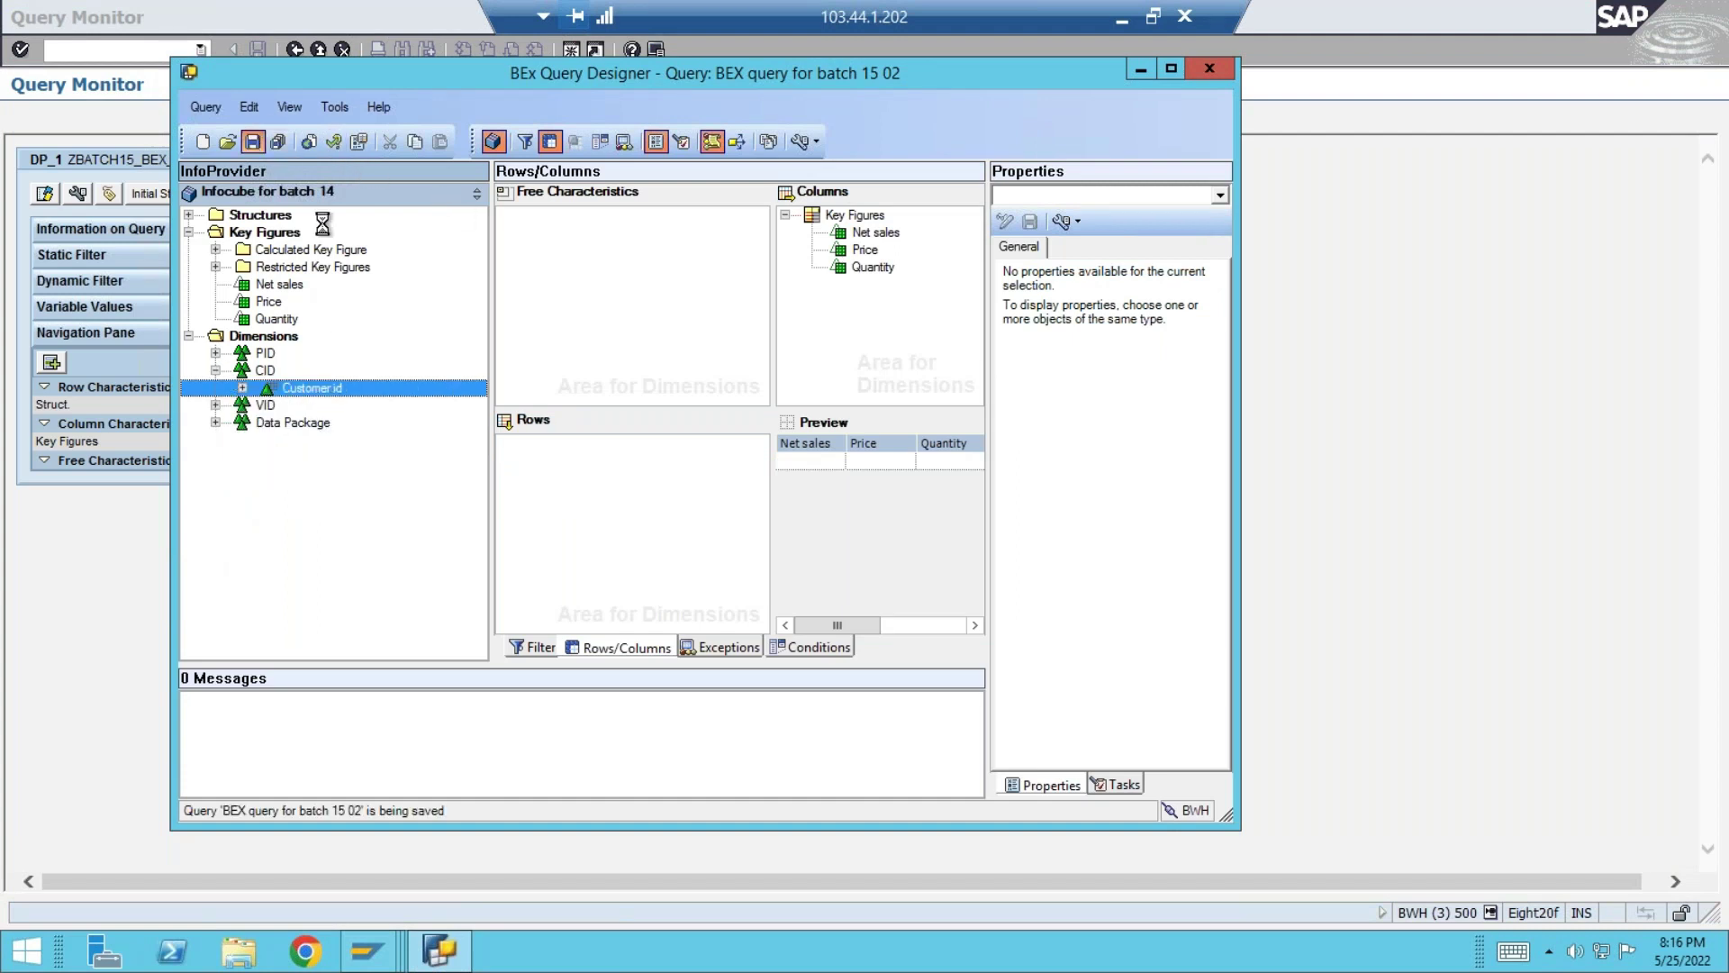
# - Place the Customer id characteristic in the rows and add it to the filter's Characteristic Restrictions
pyautogui.moveTo(279, 389); pyautogui.dragTo(625, 510)
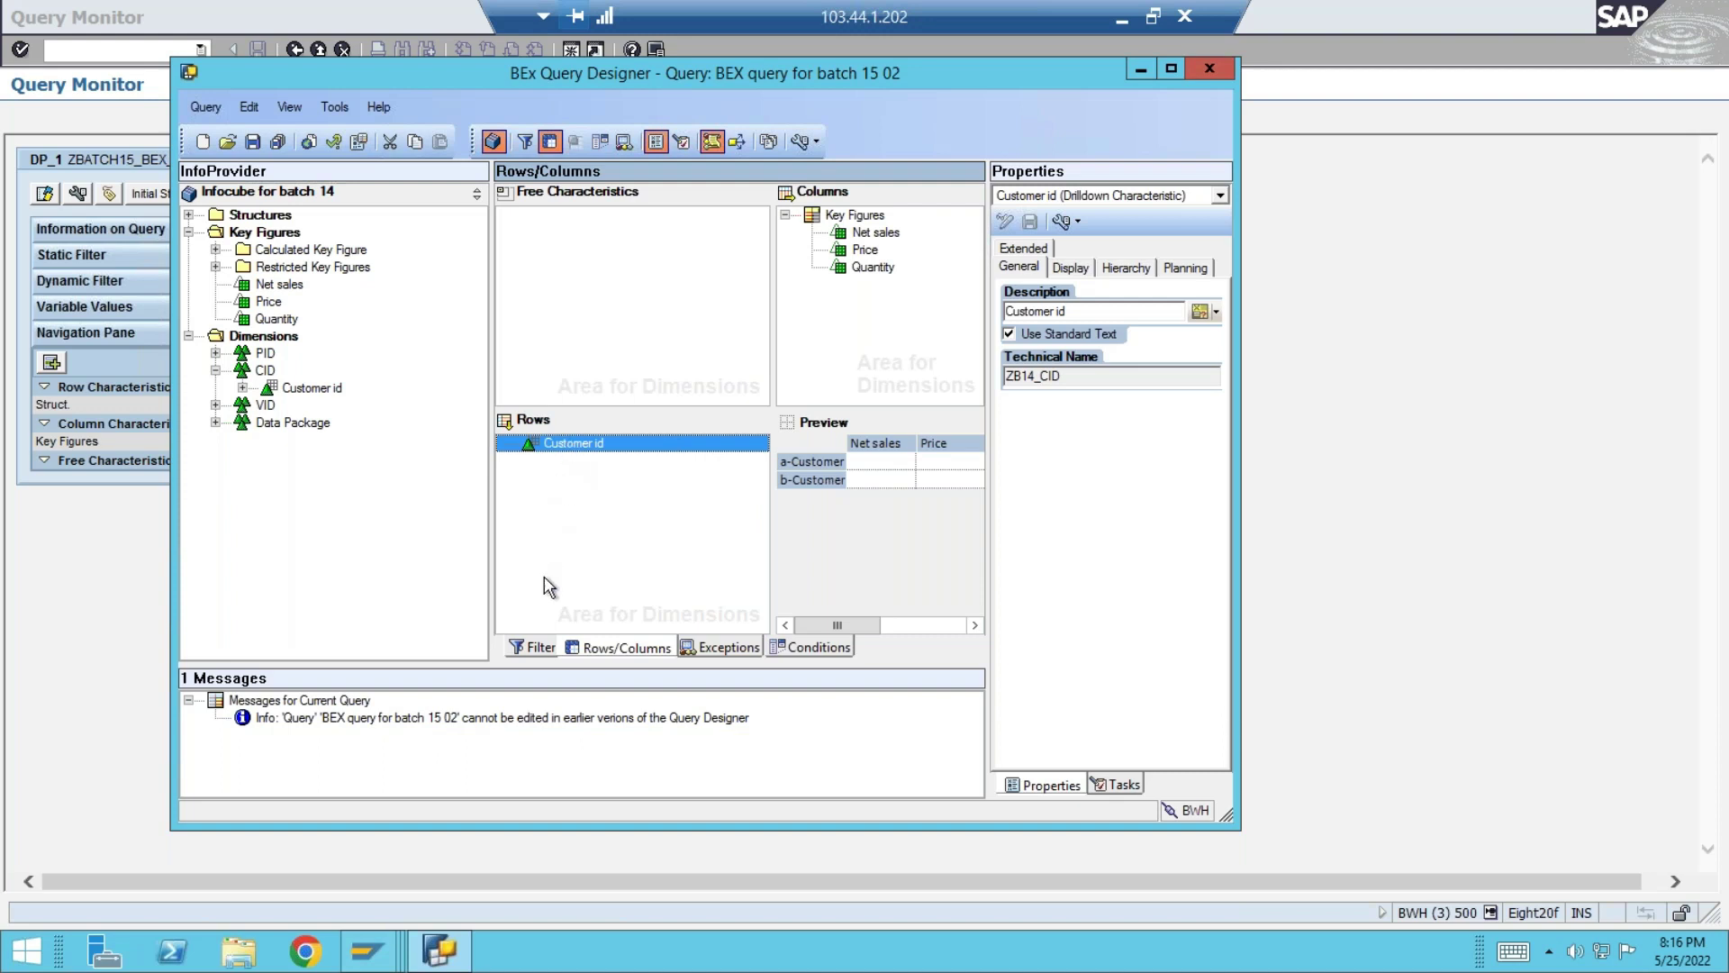
pyautogui.click(537, 648)
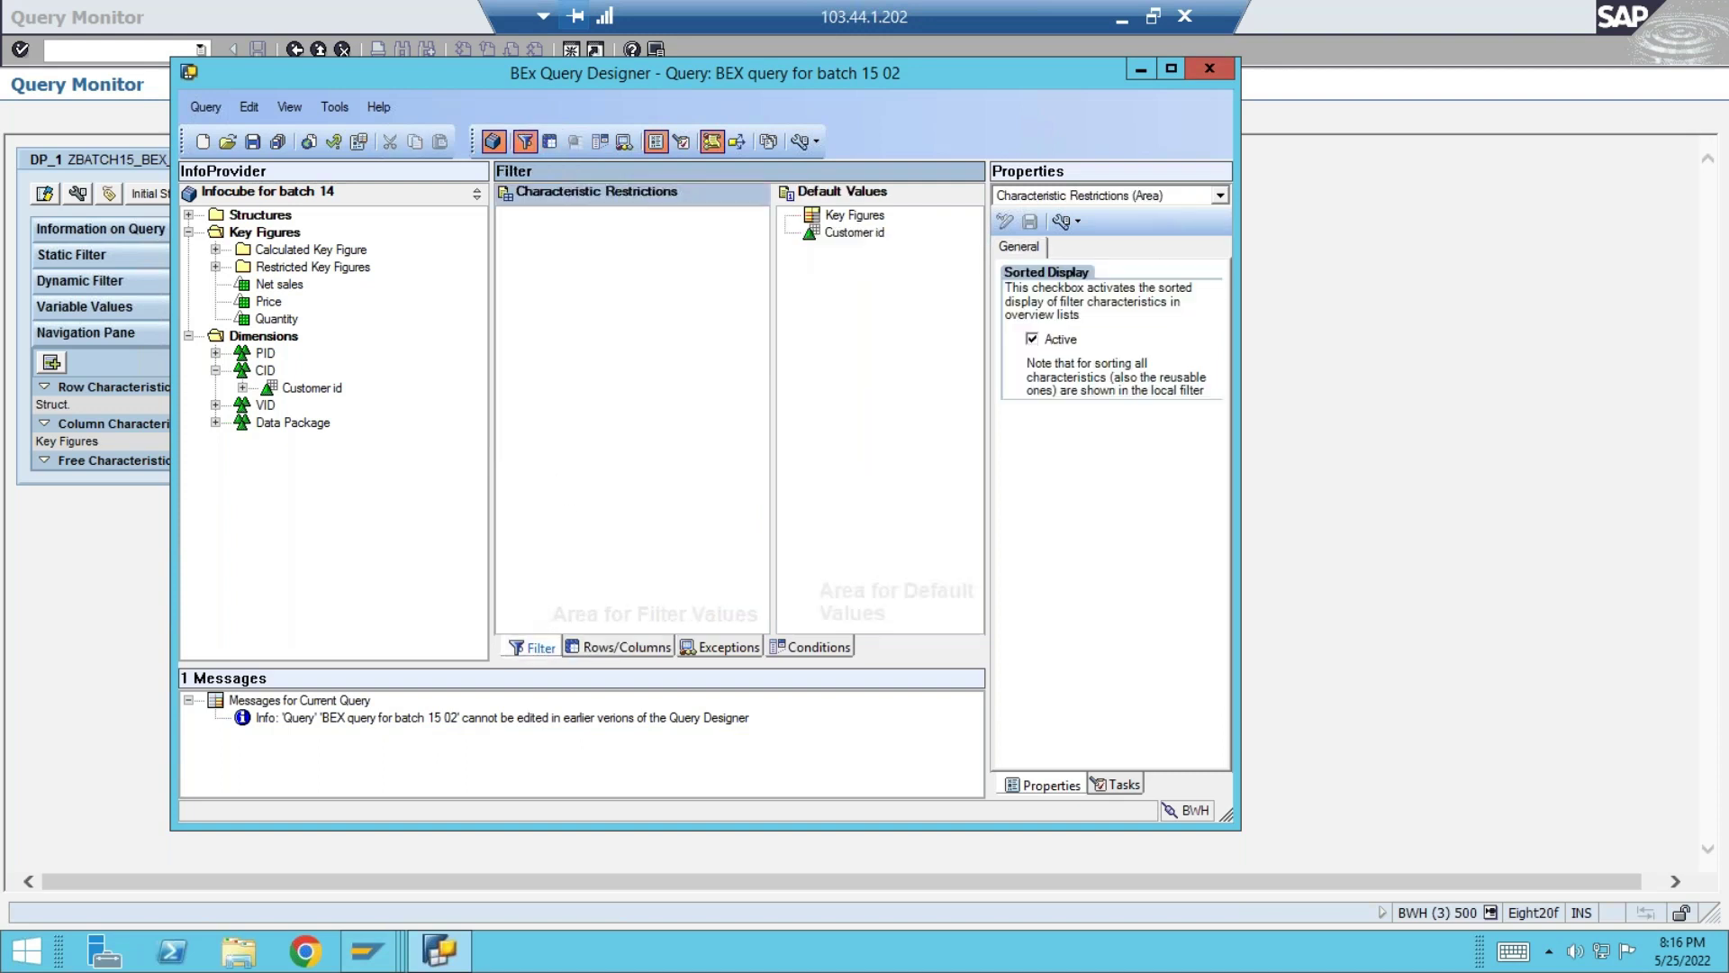
pyautogui.click(625, 647)
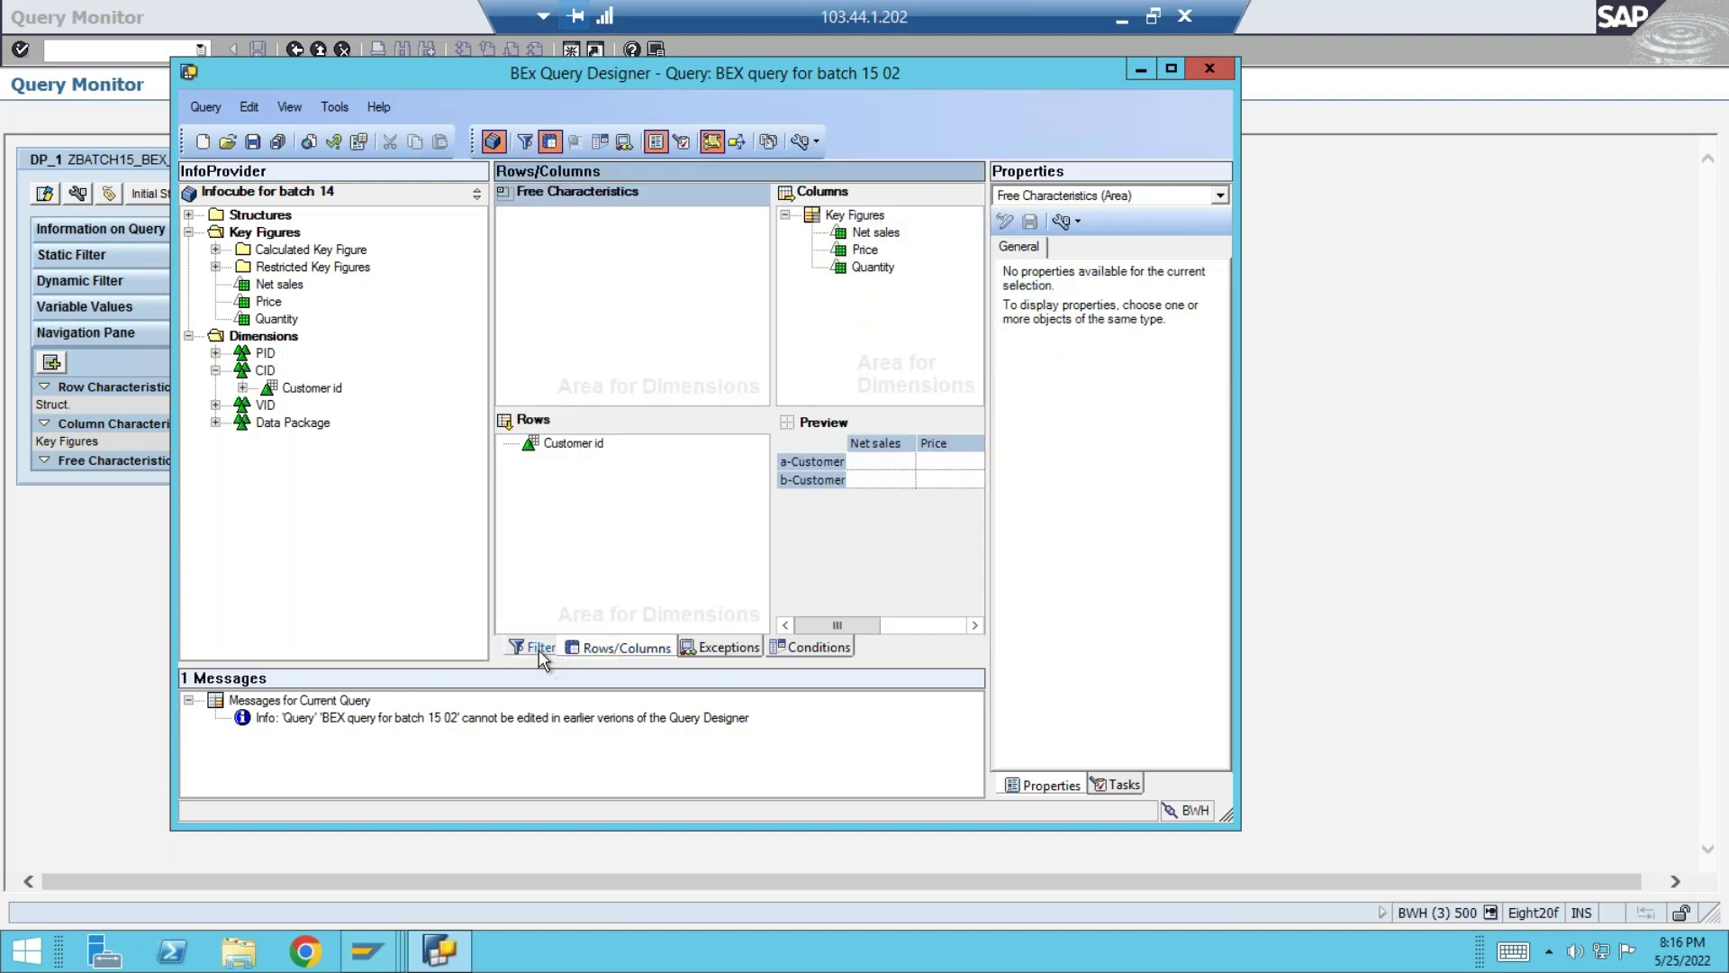
pyautogui.click(539, 649)
pyautogui.moveTo(288, 391); pyautogui.dragTo(604, 324)
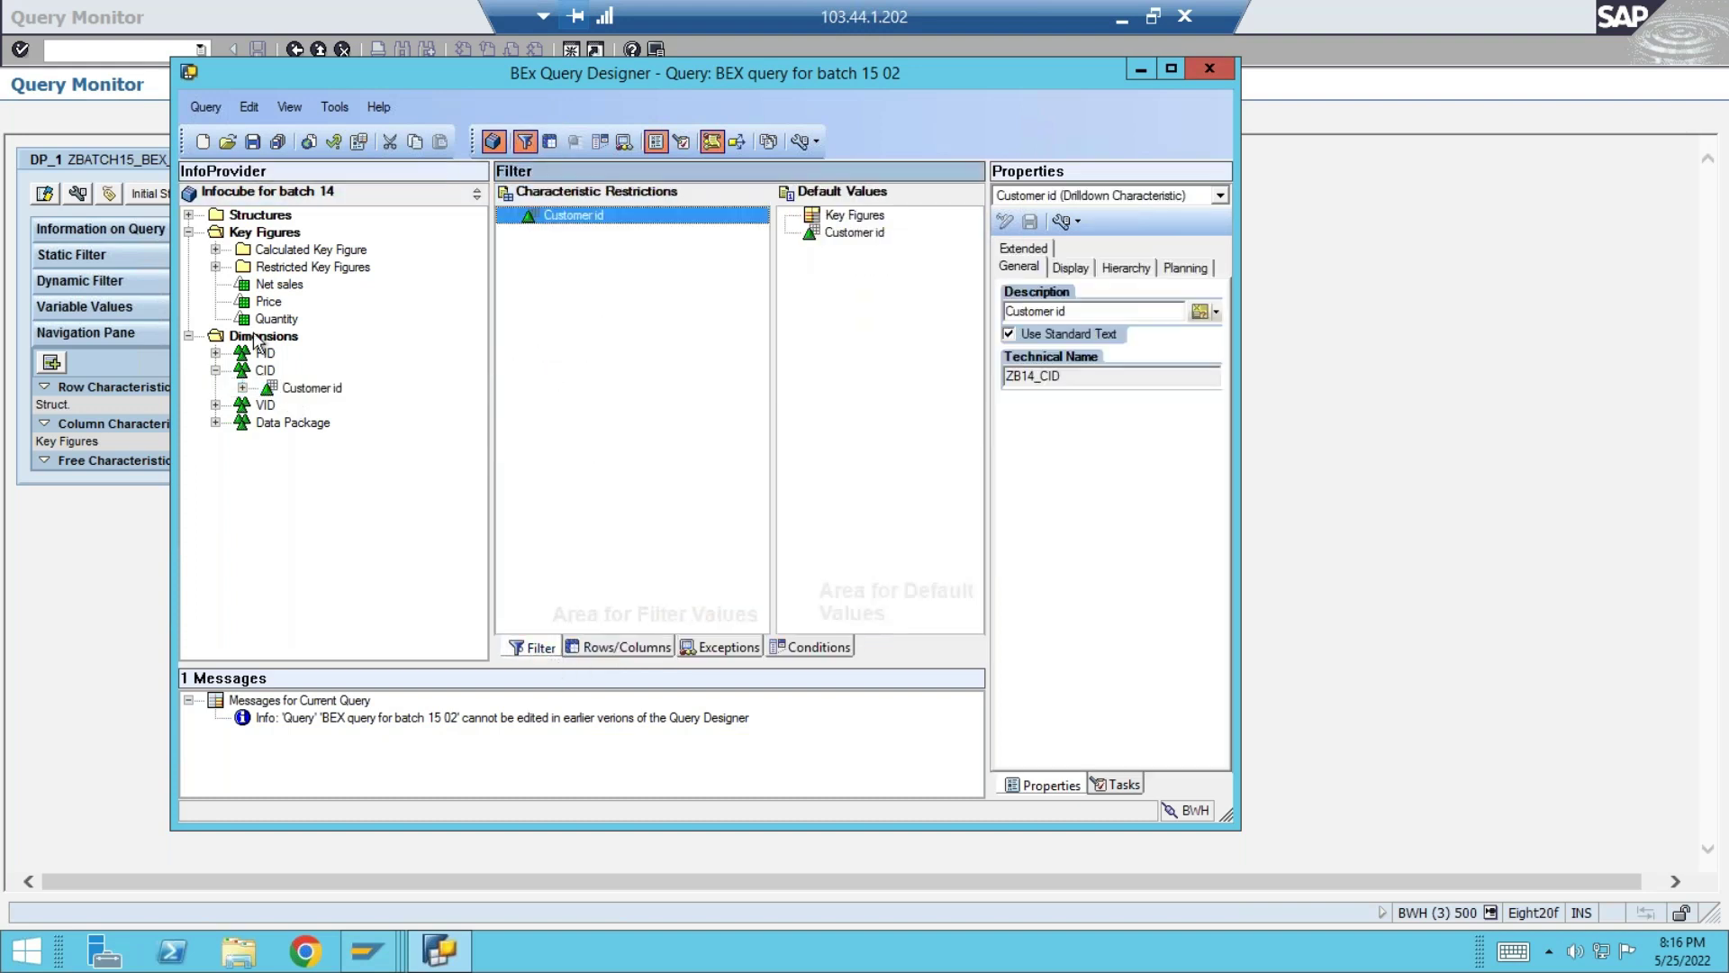
# - Restrict Customer id in the filter with the Customer_ID characteristic value variable and save the query
pyautogui.click(242, 388)
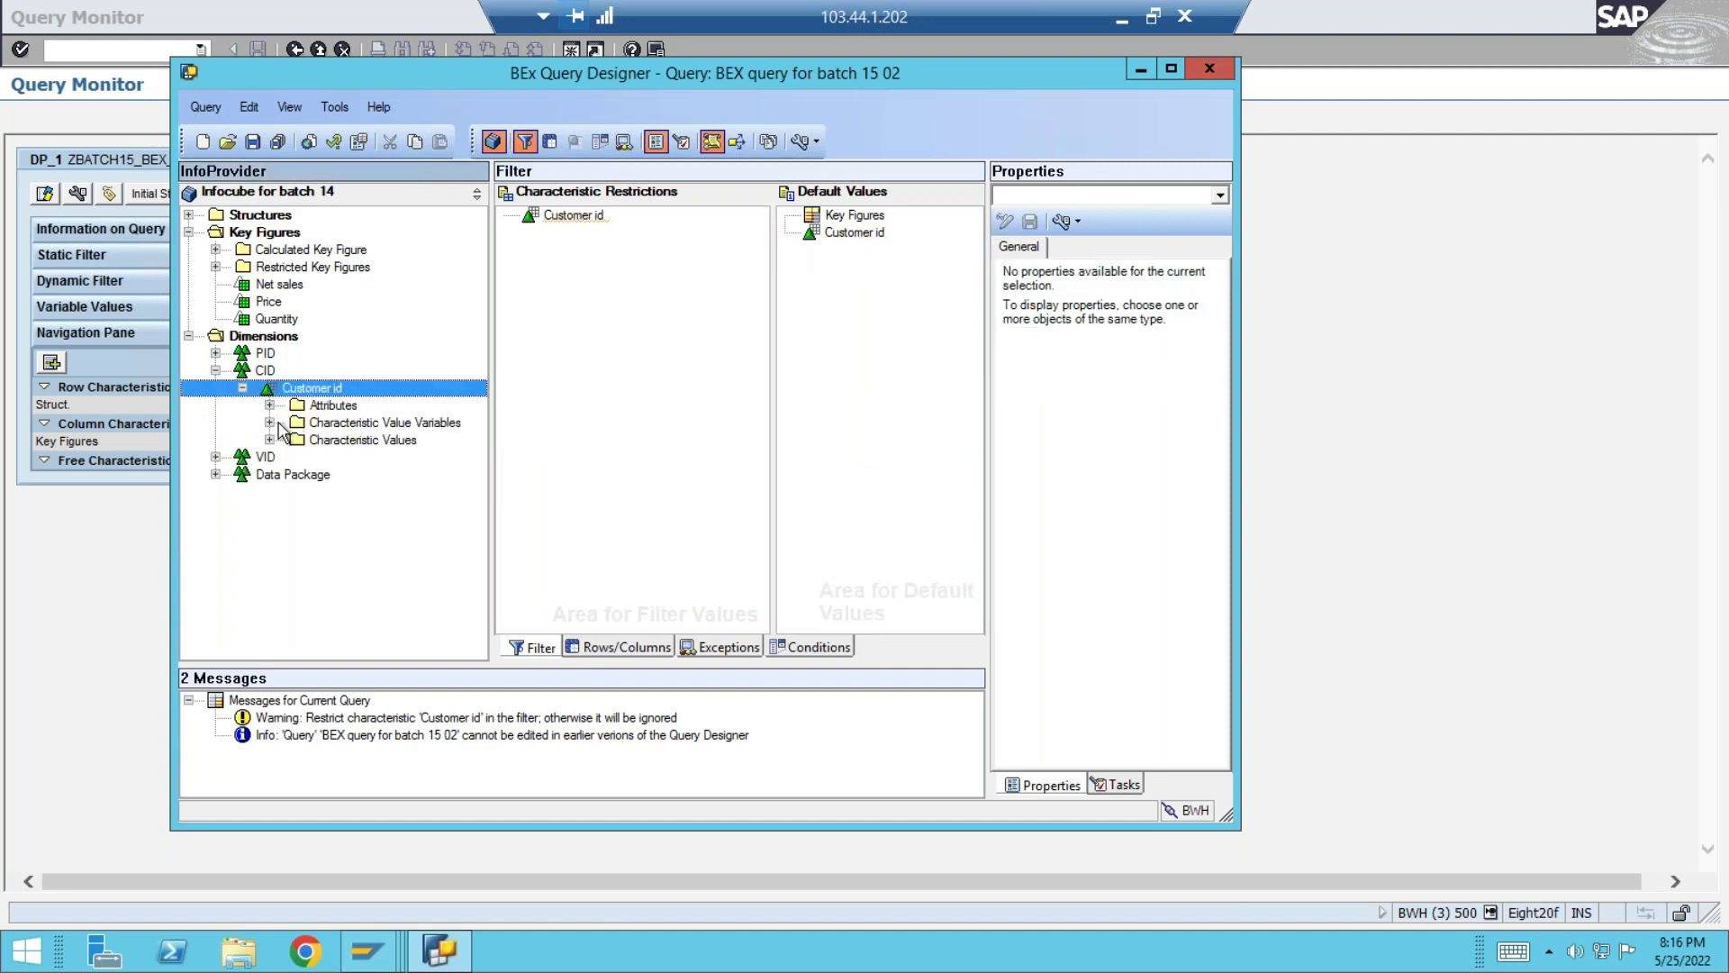
pyautogui.click(271, 424)
pyautogui.moveTo(358, 440); pyautogui.dragTo(581, 219)
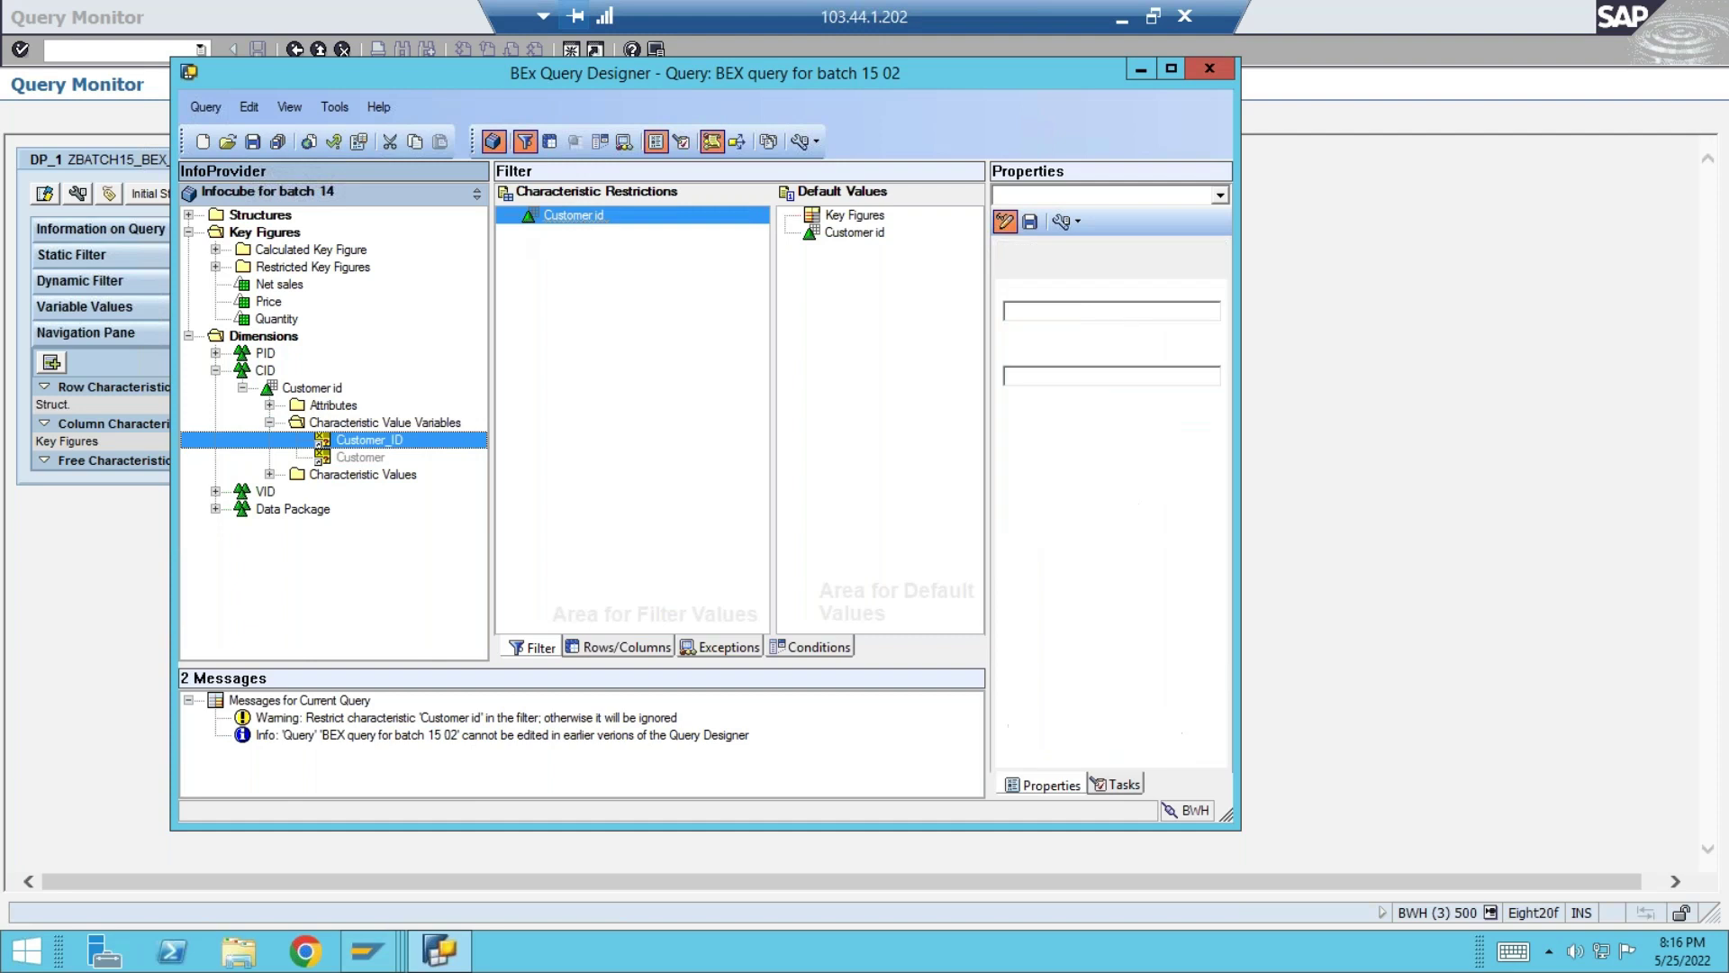
pyautogui.click(253, 141)
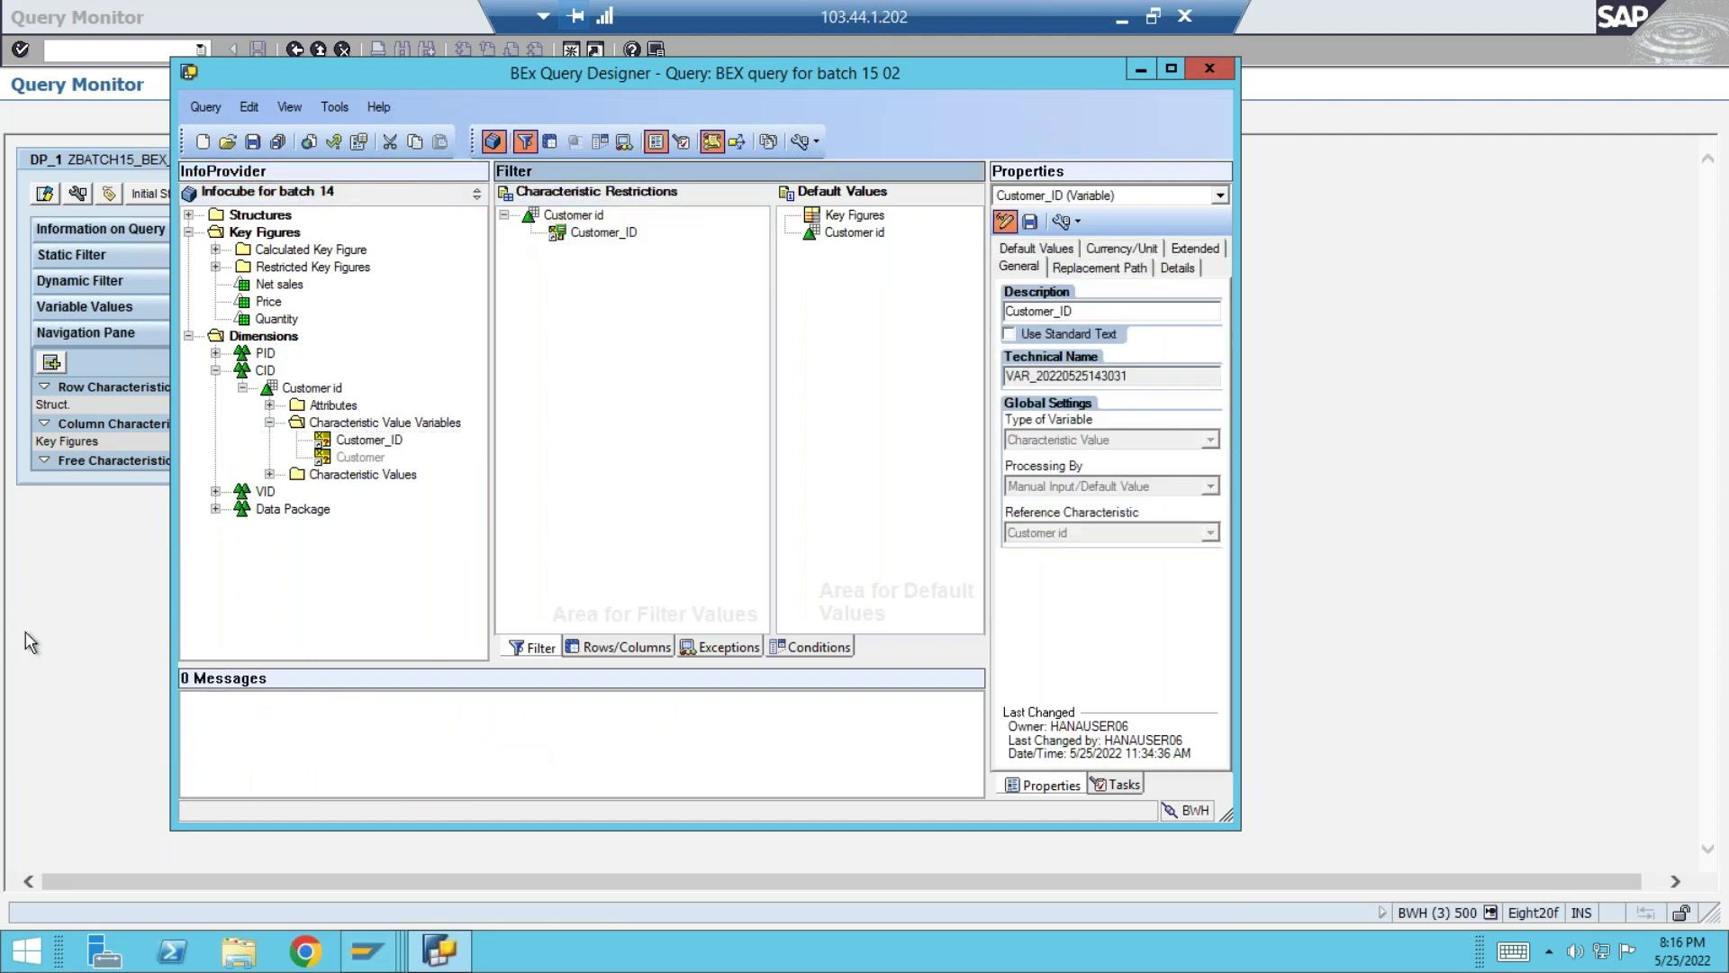
# - Return to the Query Monitor in SAP GUI and execute the changed query ZB14_IC1/ZBATCH15_BEX_QRY02 again
pyautogui.click(299, 56)
pyautogui.click(293, 50)
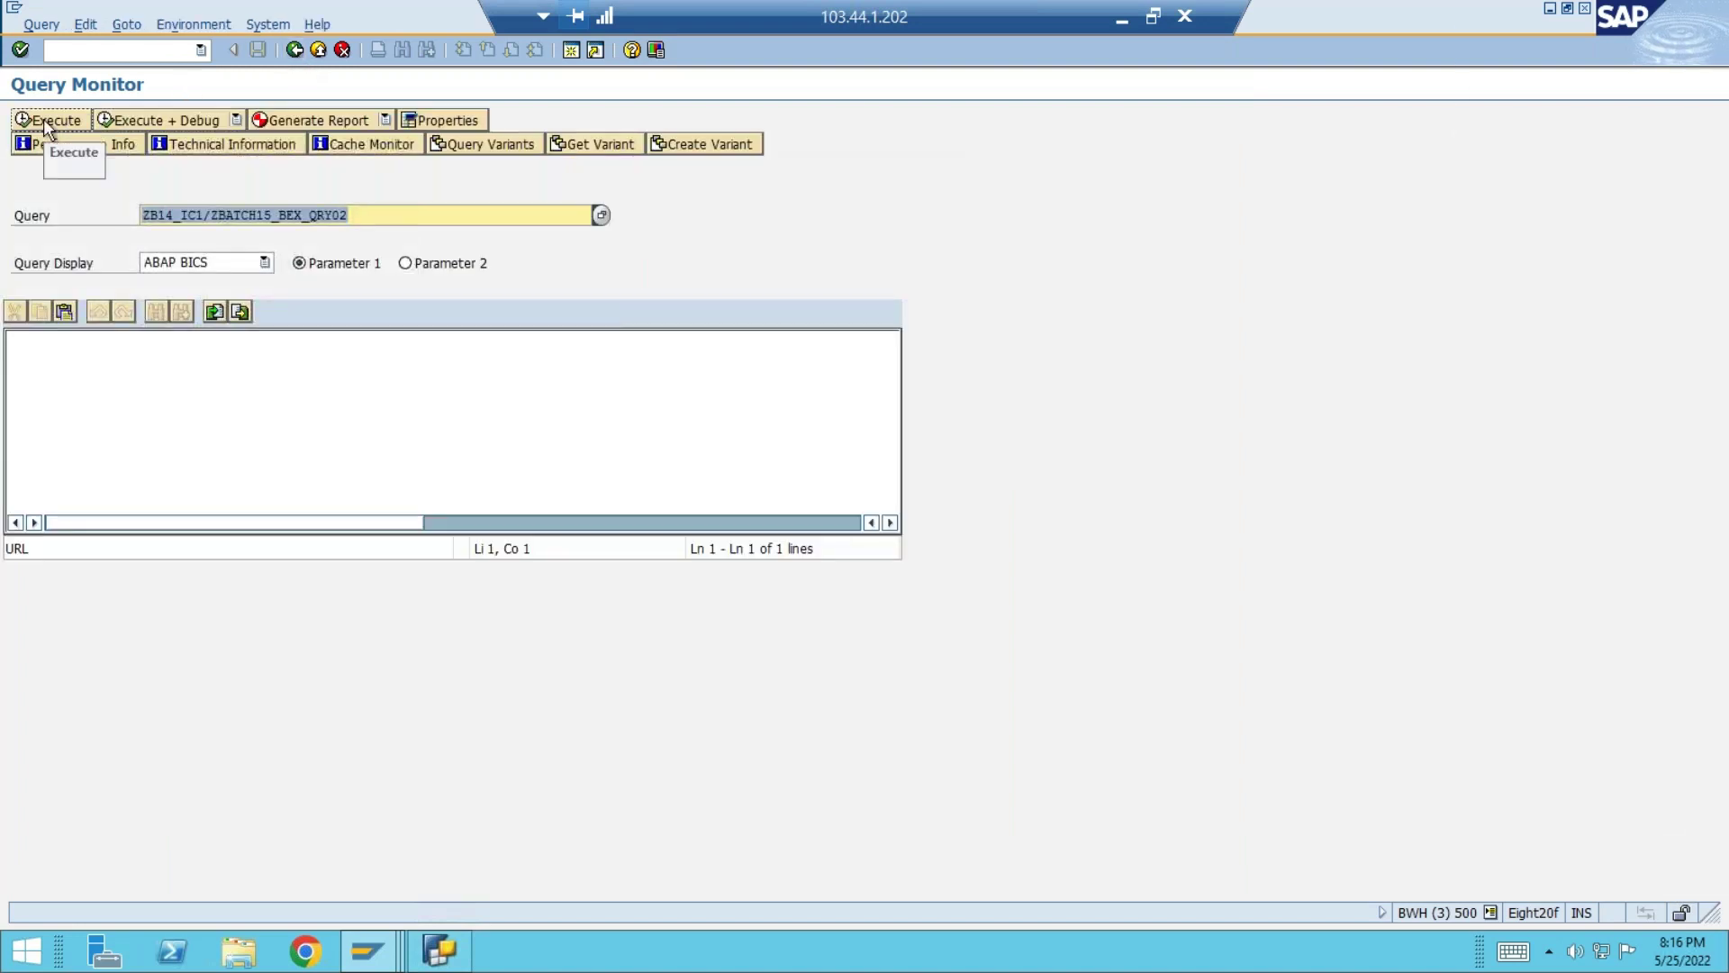
pyautogui.click(44, 119)
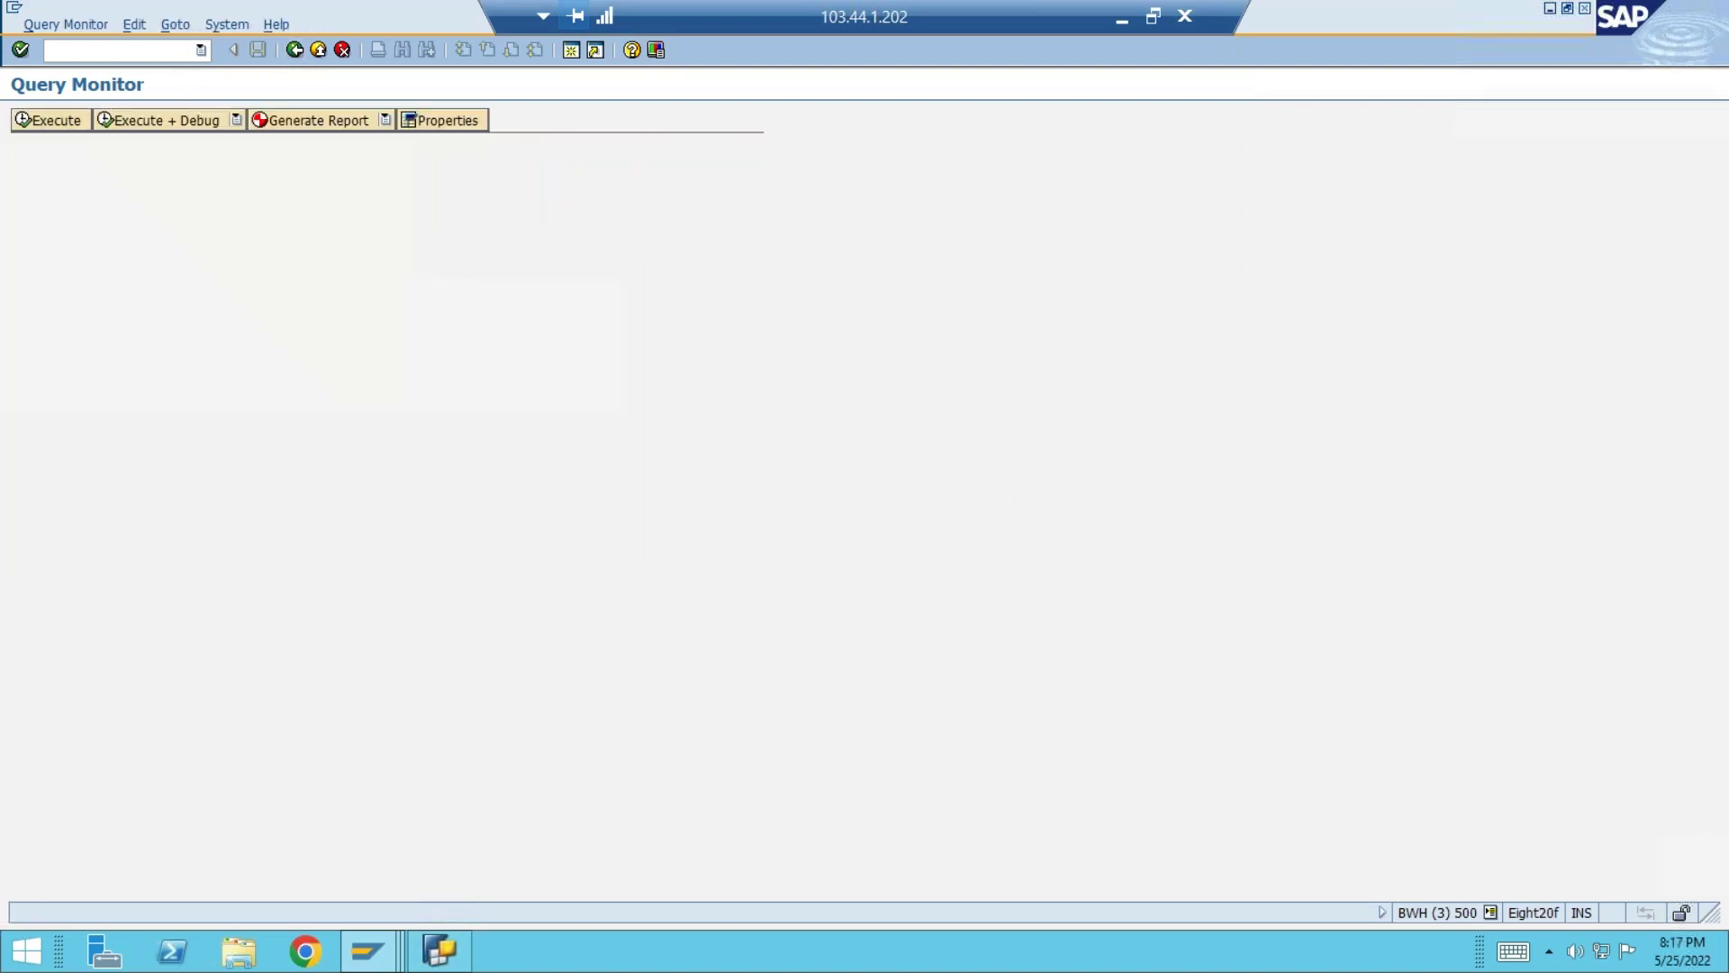
pyautogui.click(432, 300)
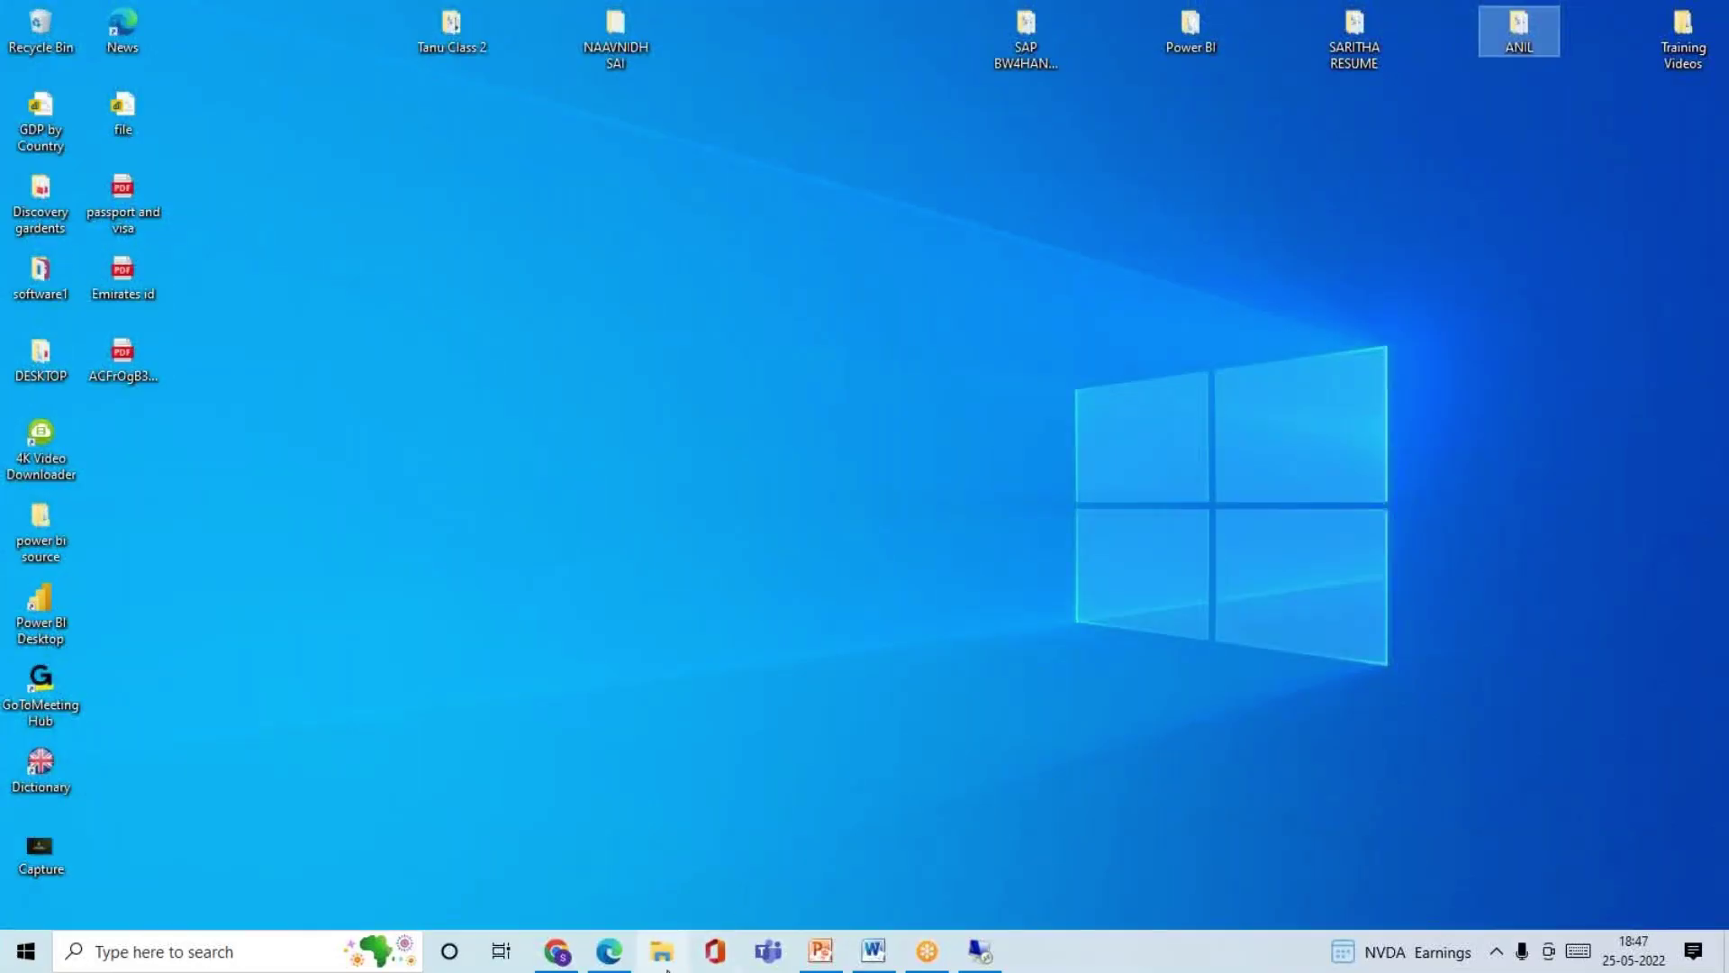
# - Switch to the PowerPoint presentation, add a new slide after slide 45, and delete its placeholders
pyautogui.click(819, 951)
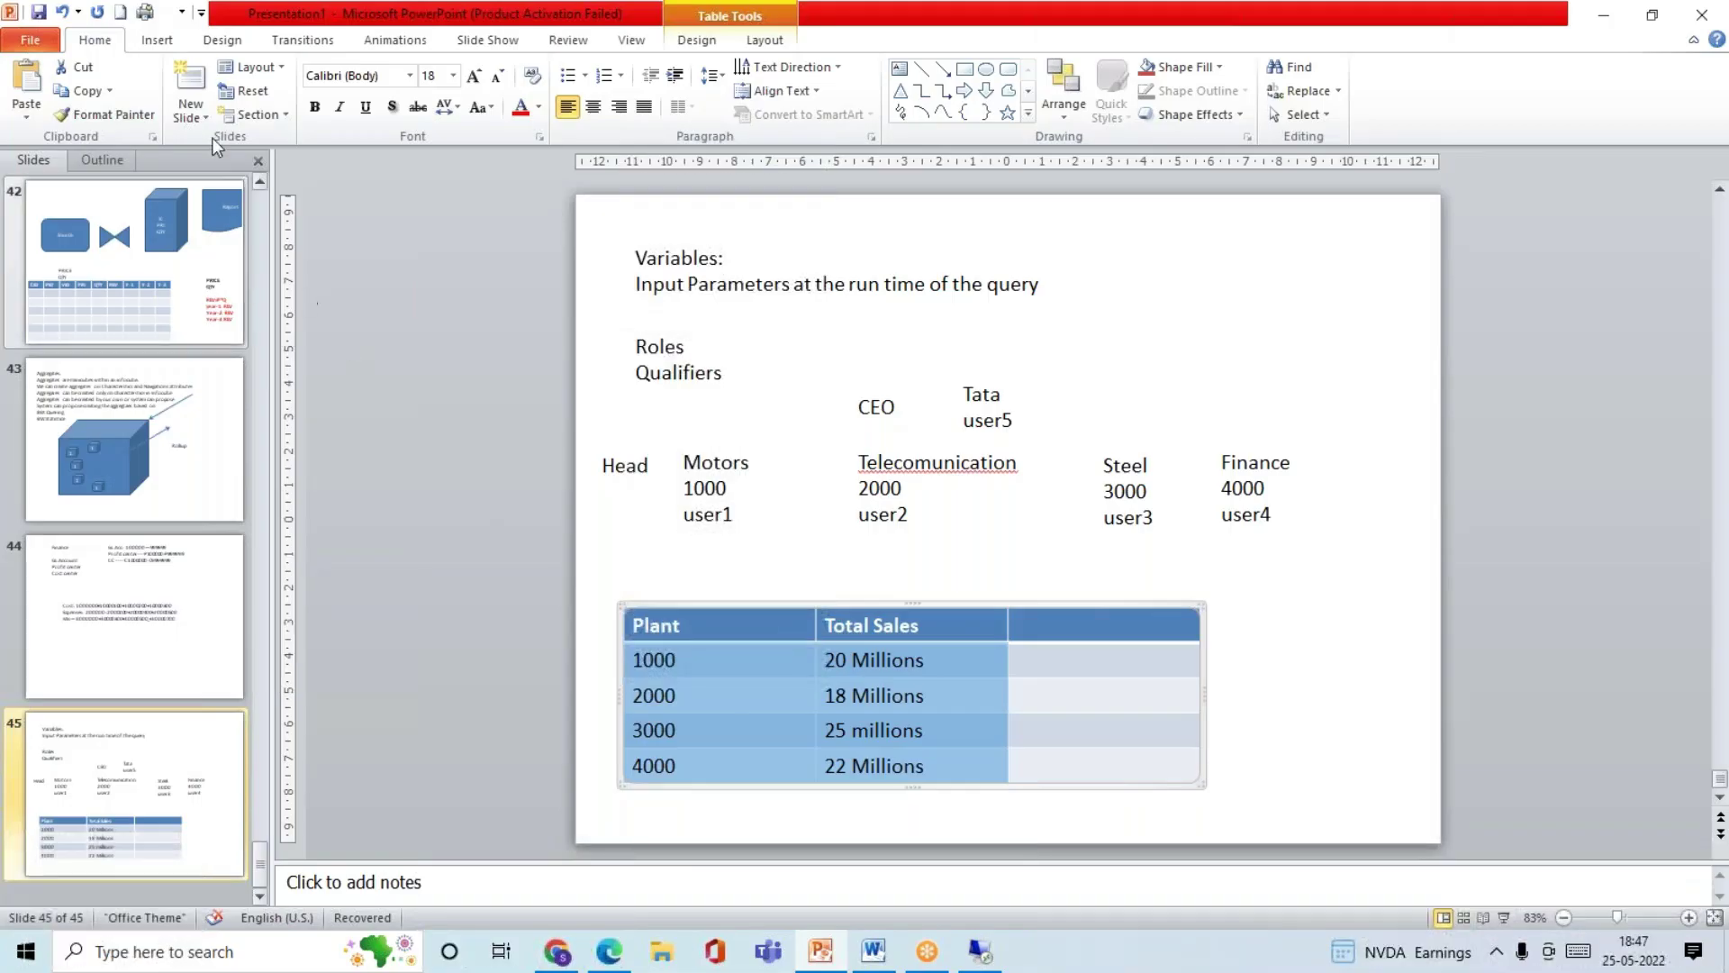
pyautogui.click(191, 83)
pyautogui.moveTo(445, 189); pyautogui.dragTo(1709, 856)
pyautogui.press('Delete')
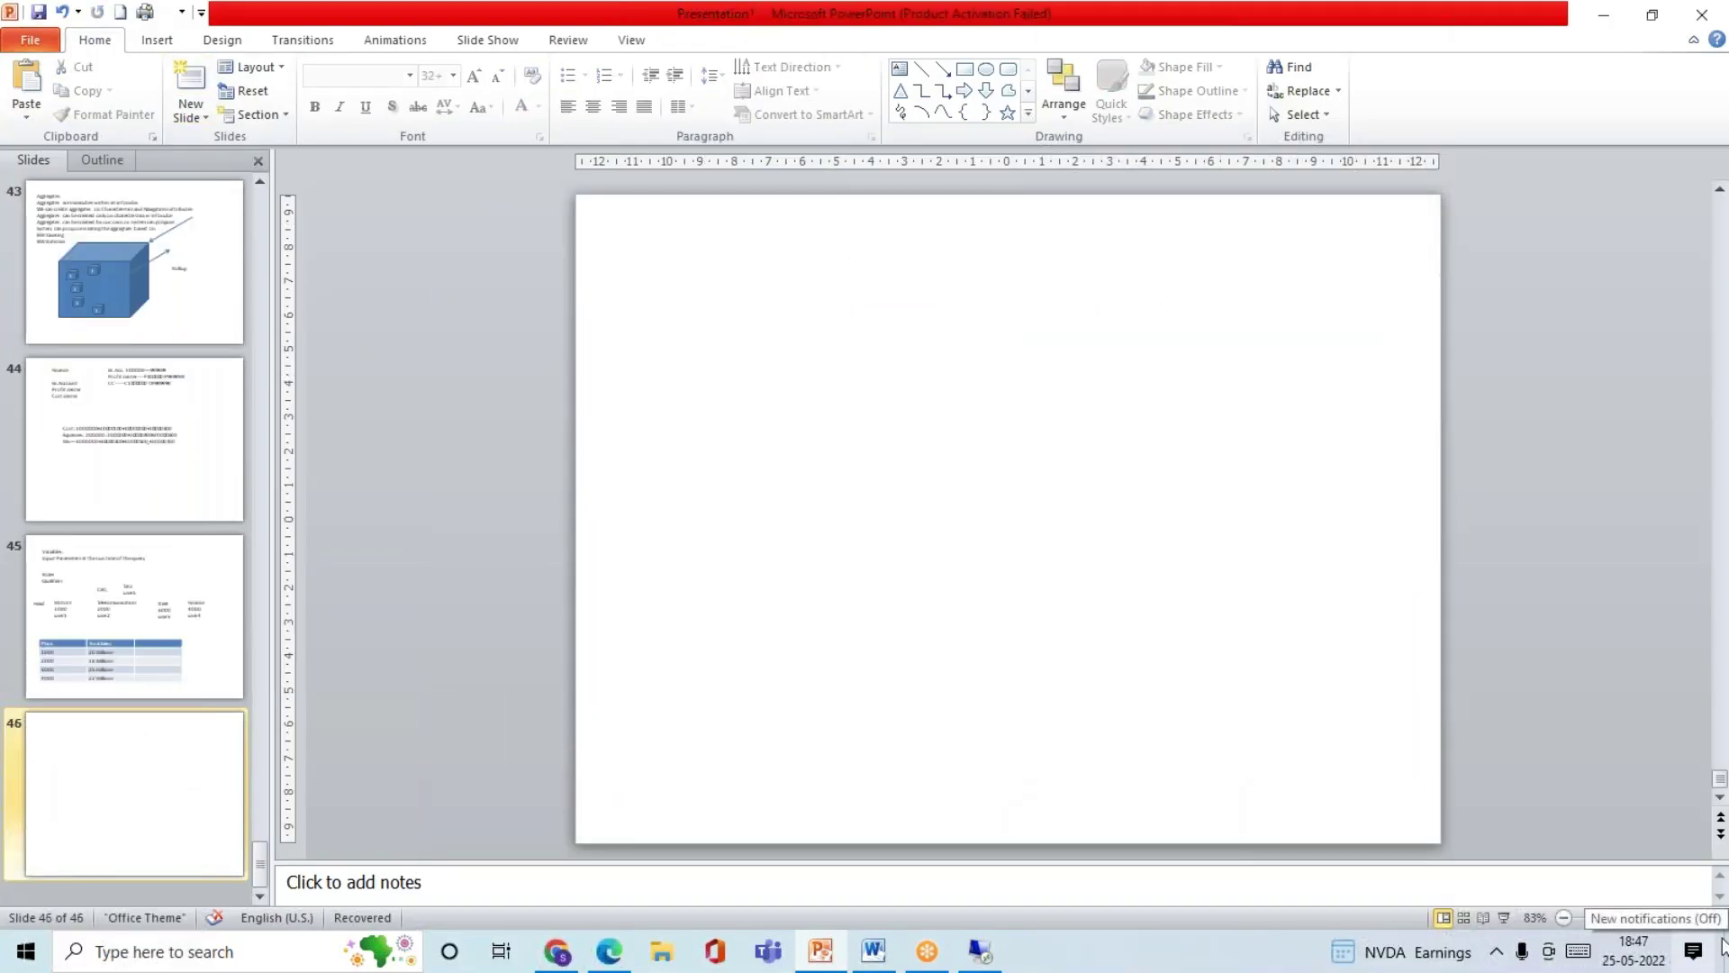
# - Insert a text box near the upper corner of the blank slide with the heading "Types of variableL" and start a new line
pyautogui.click(898, 69)
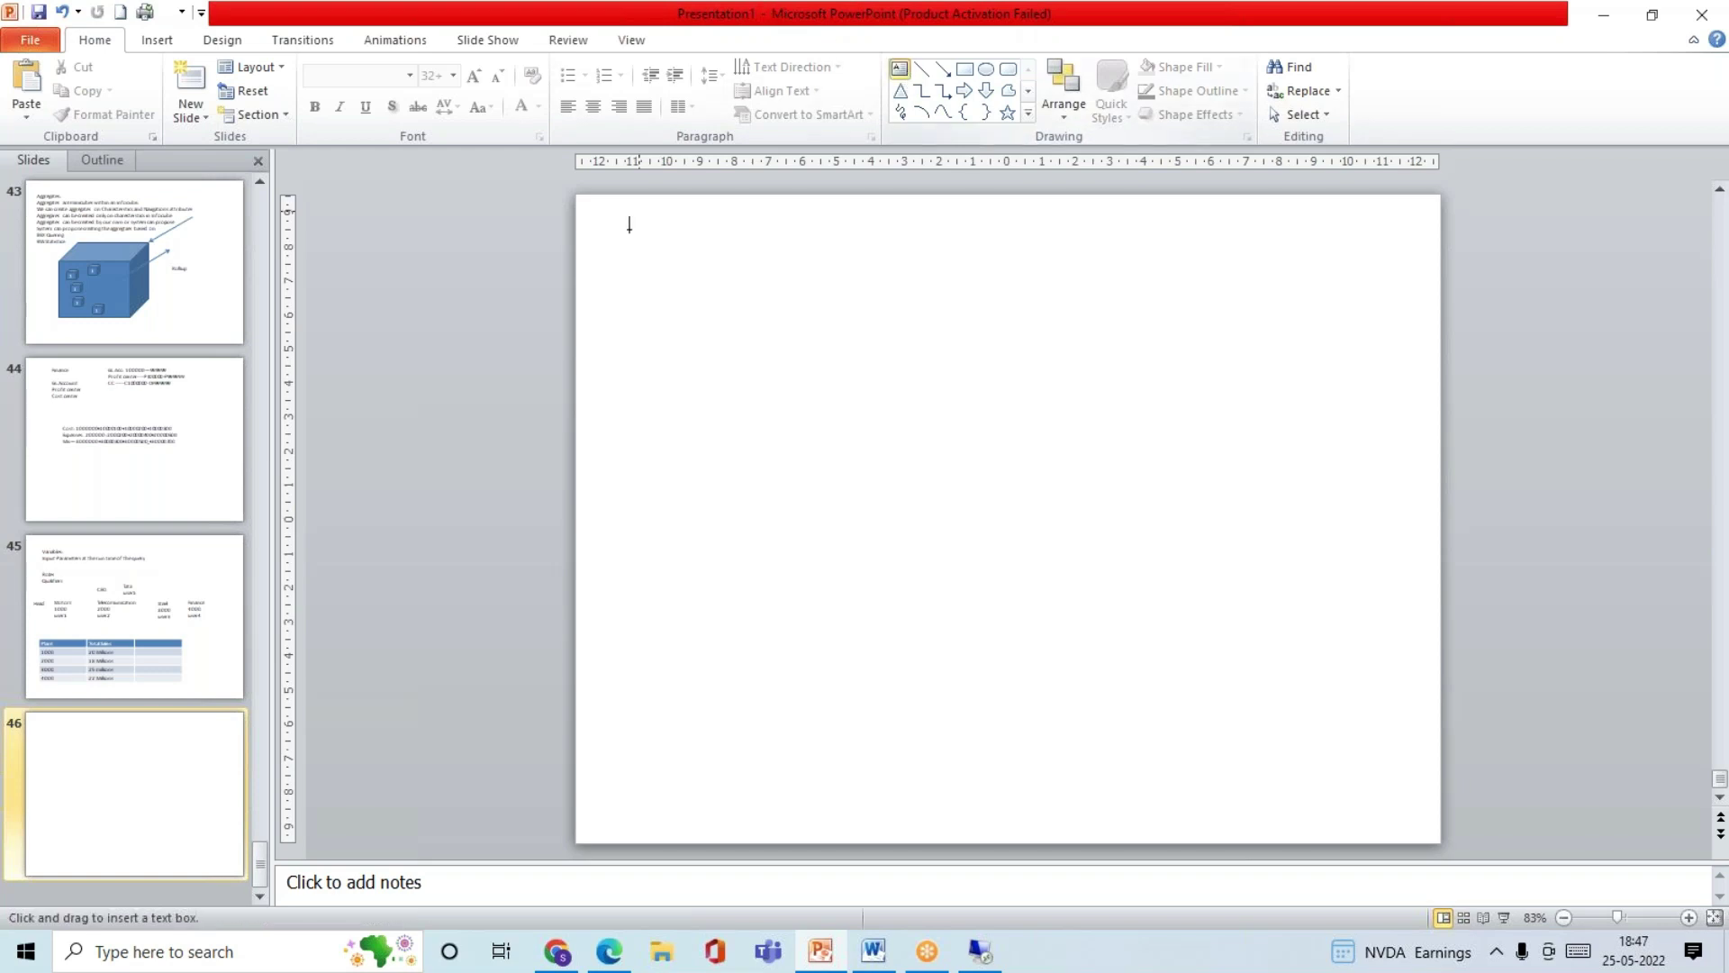
pyautogui.click(616, 247)
pyautogui.write('tY')
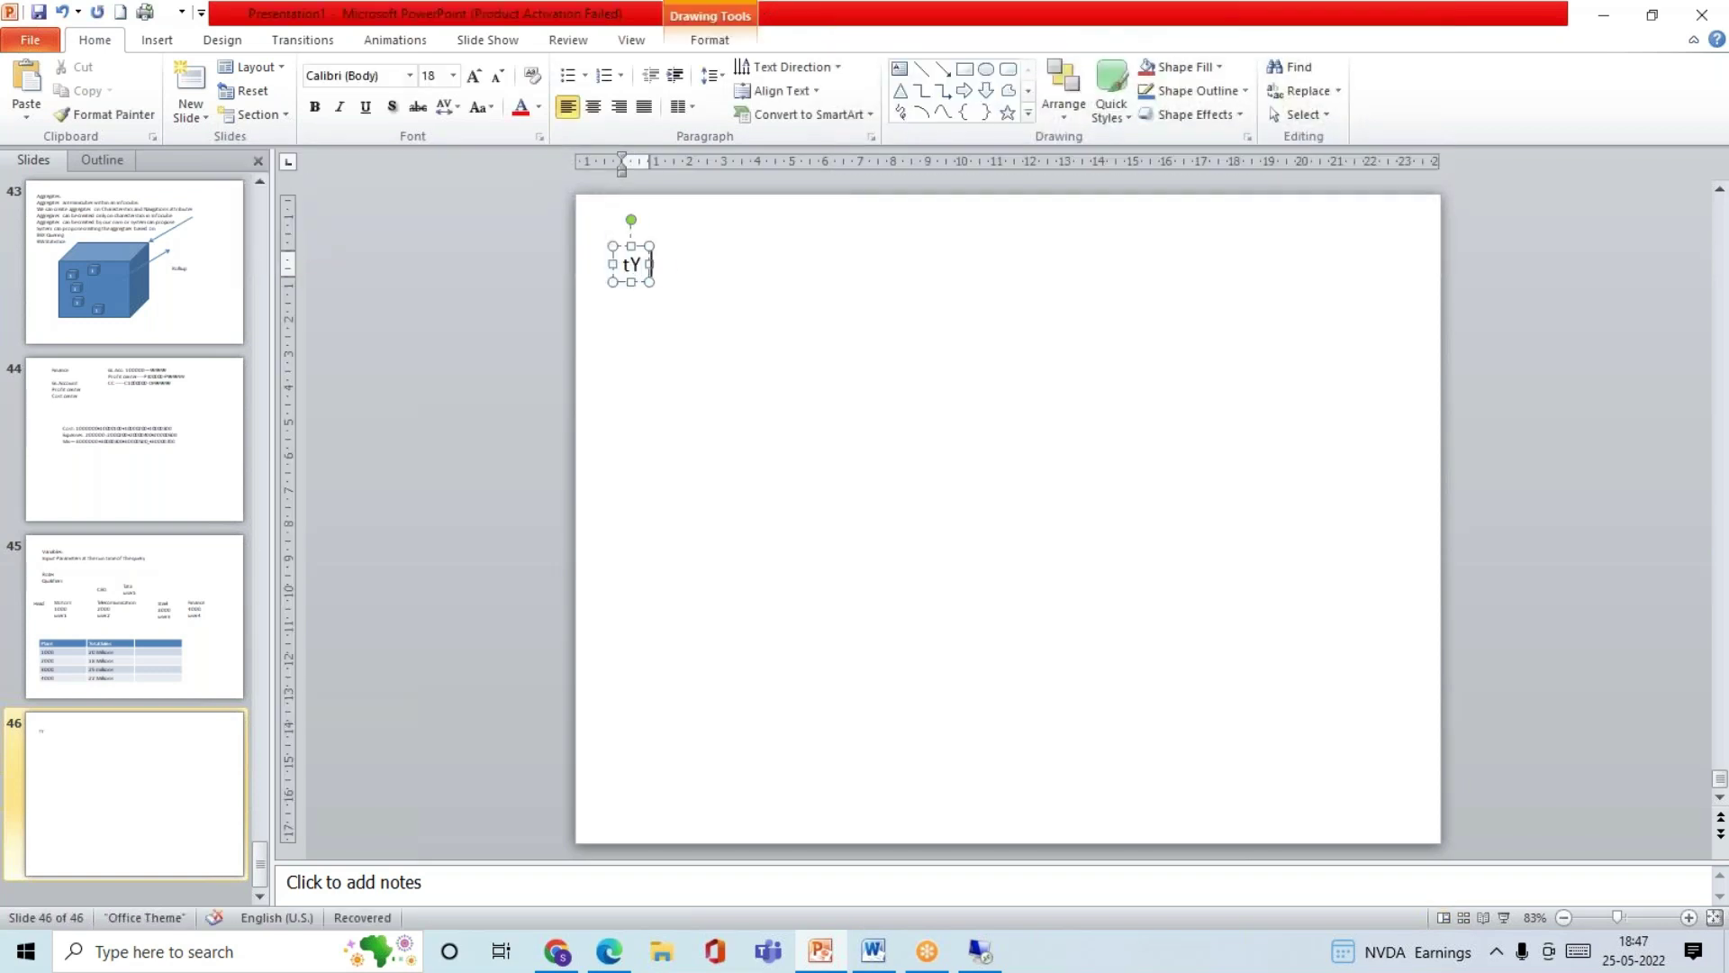
pyautogui.write('PES of')
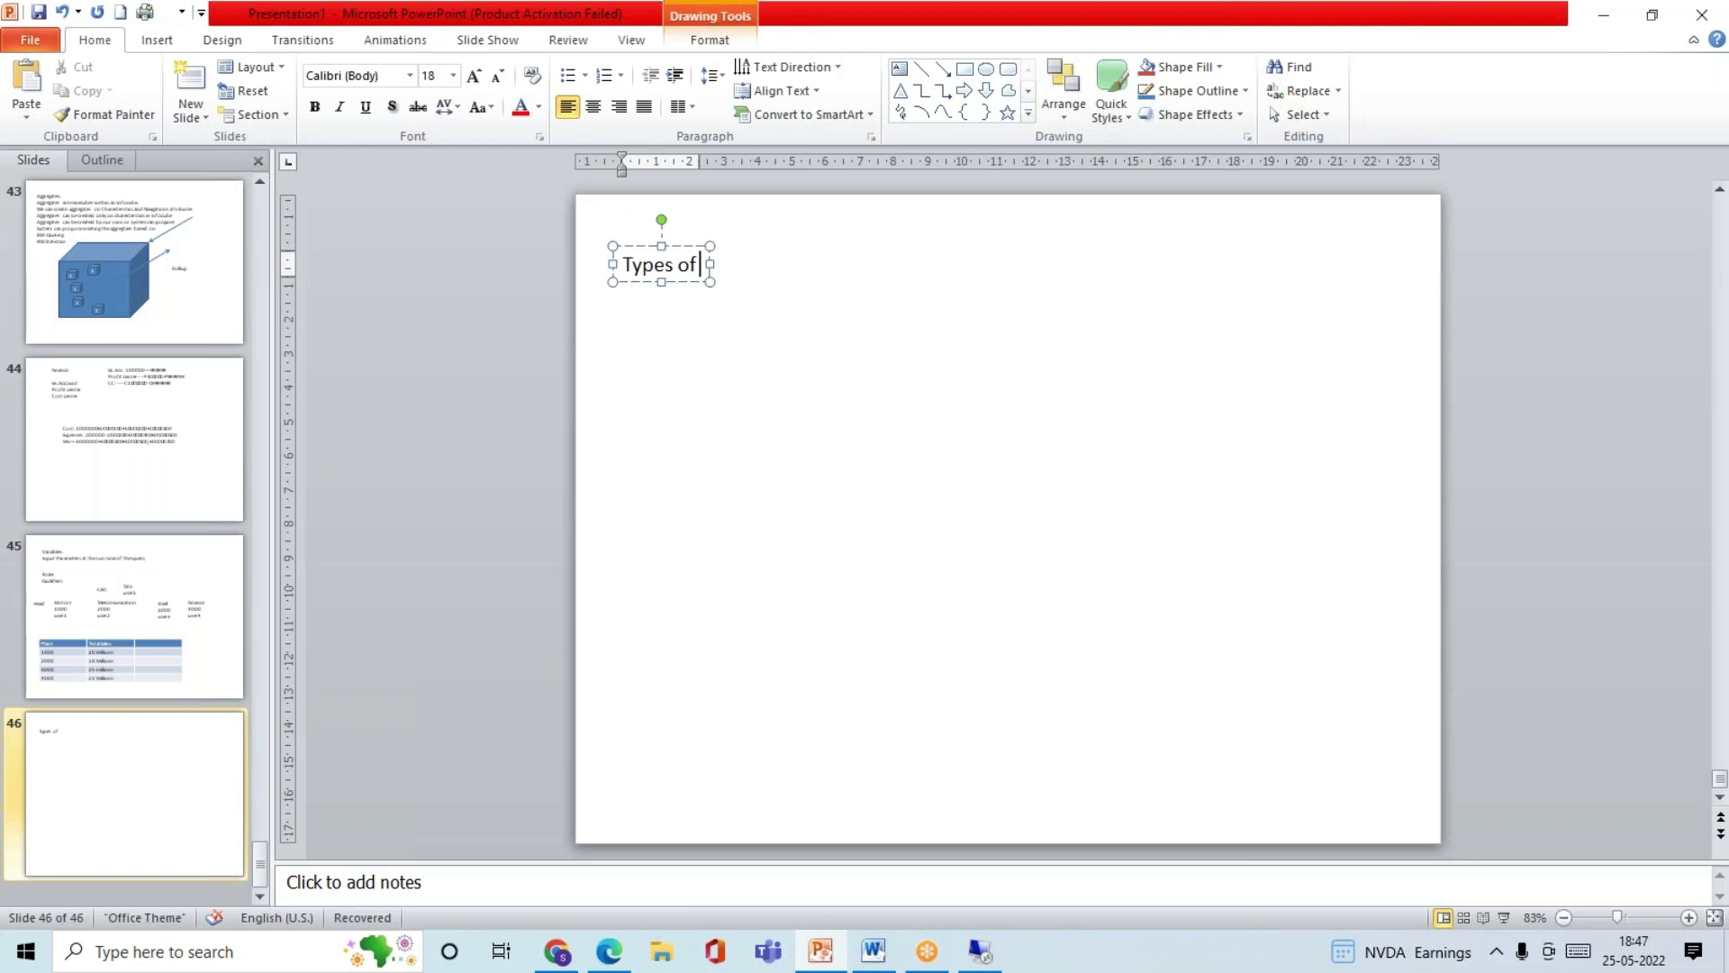
pyautogui.write(' variableL')
pyautogui.press('Return')
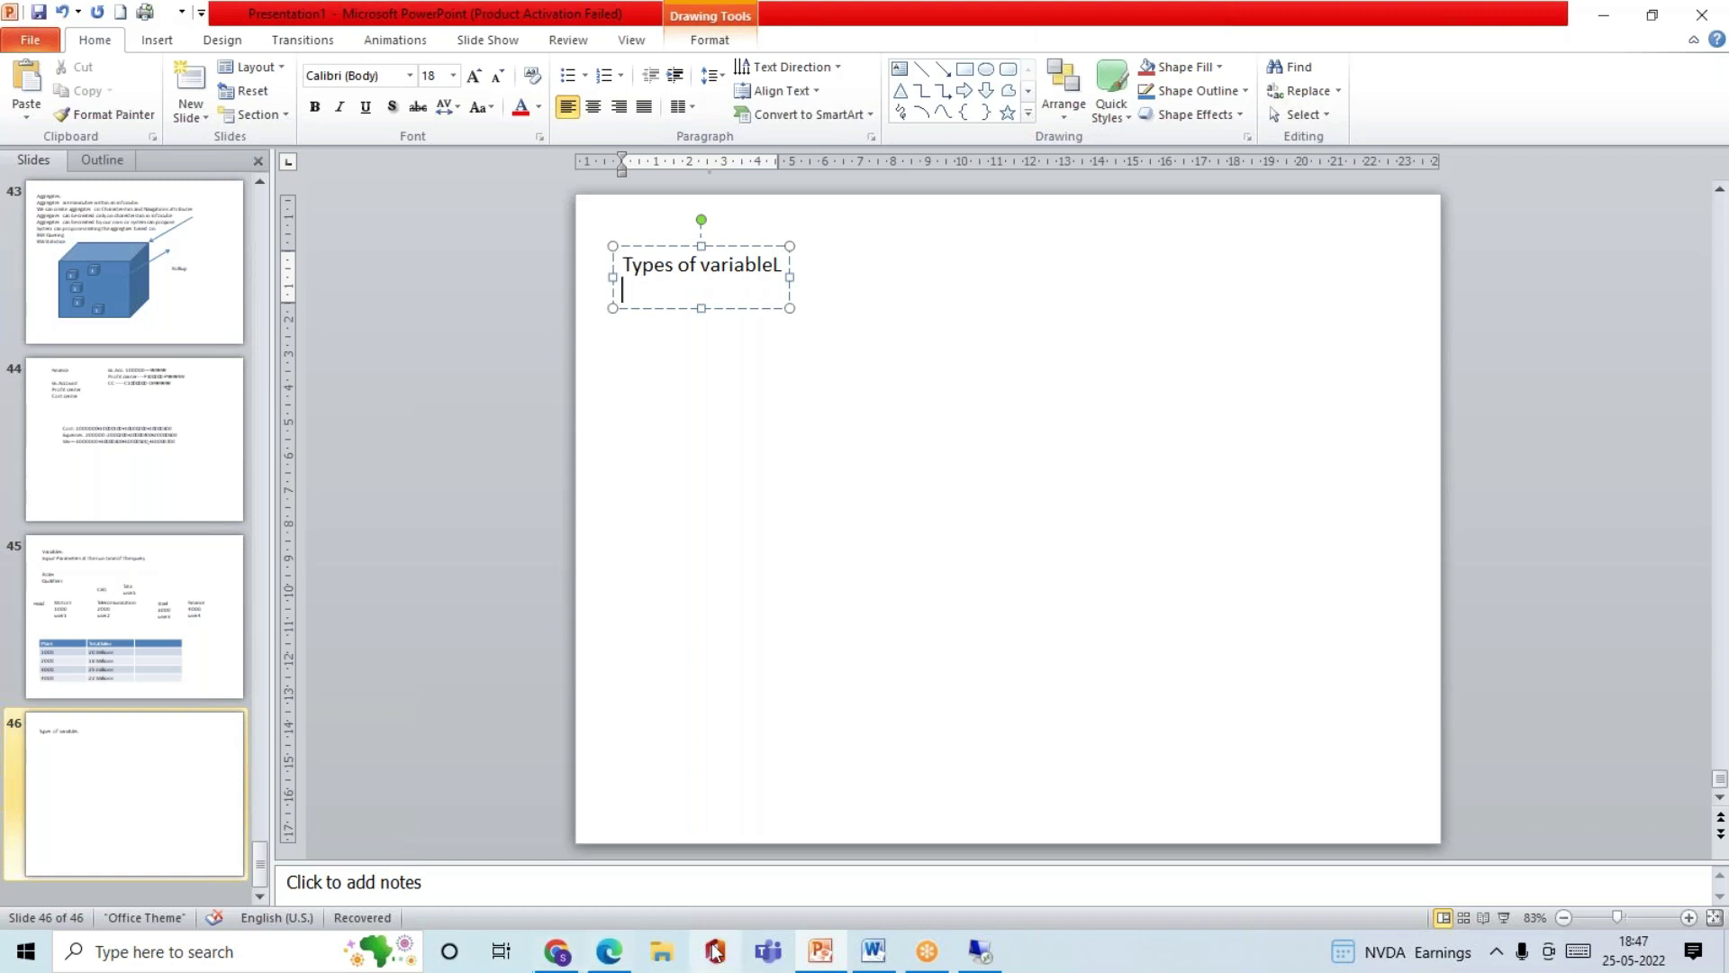
# - Switch to Microsoft Edge and load google.com in the tab showing the old gotomeeting search
pyautogui.click(619, 962)
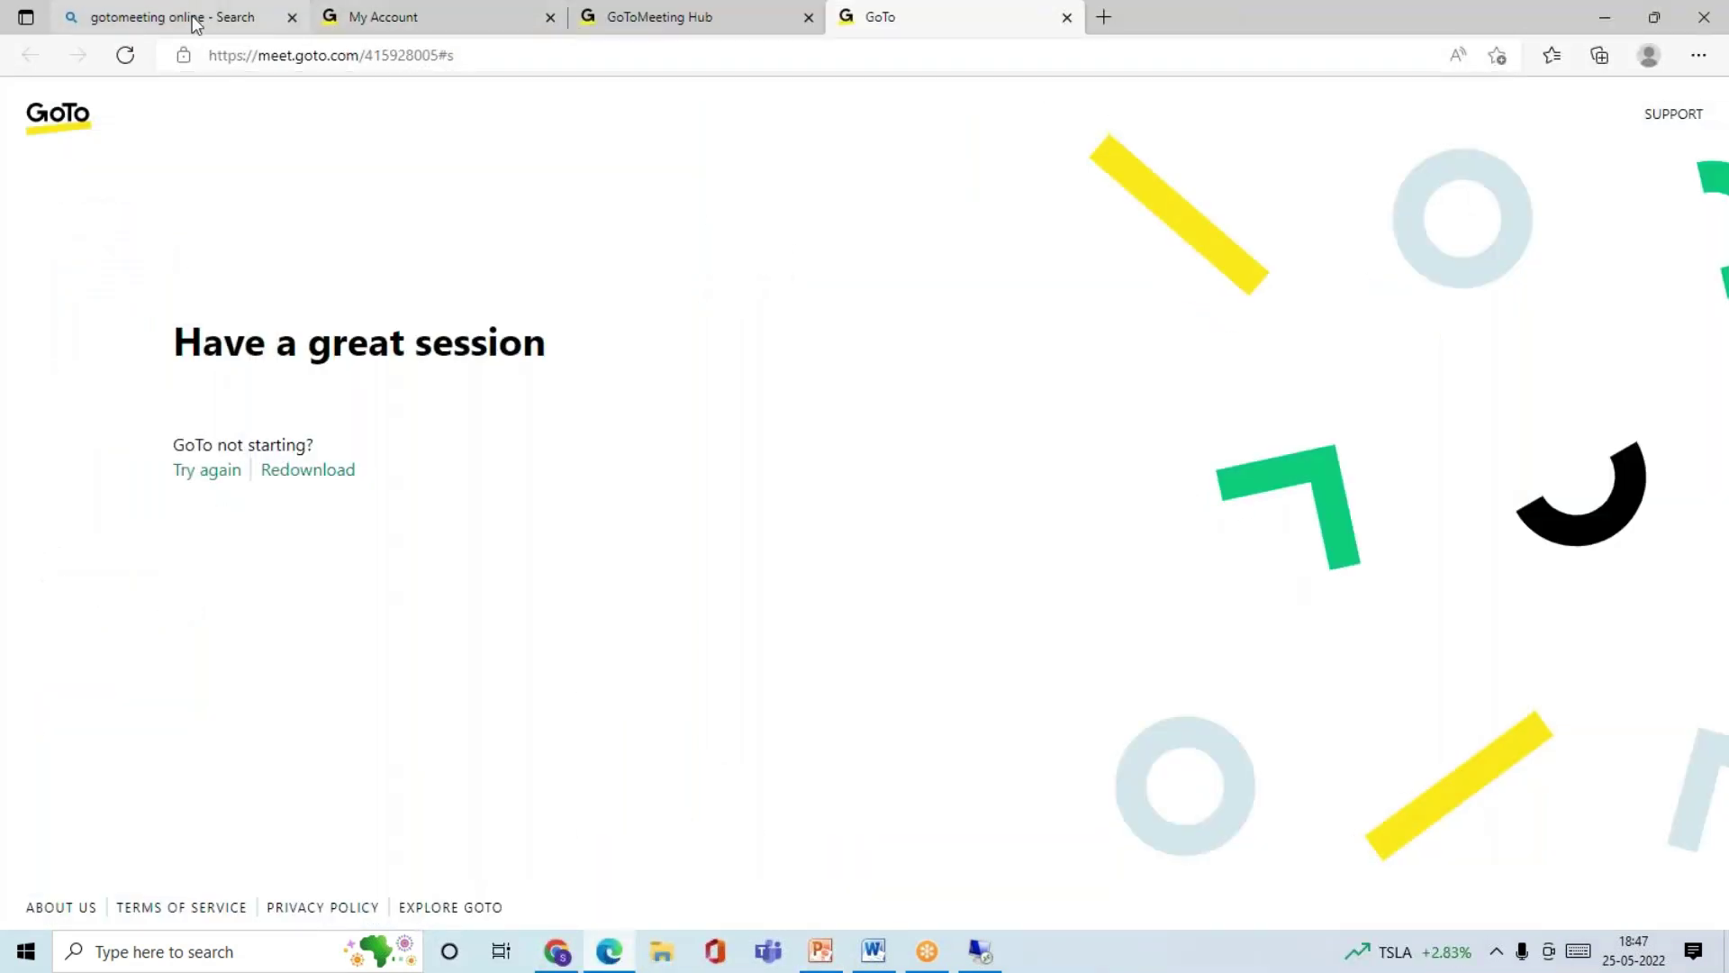
pyautogui.click(196, 25)
pyautogui.click(297, 55)
pyautogui.write('goo')
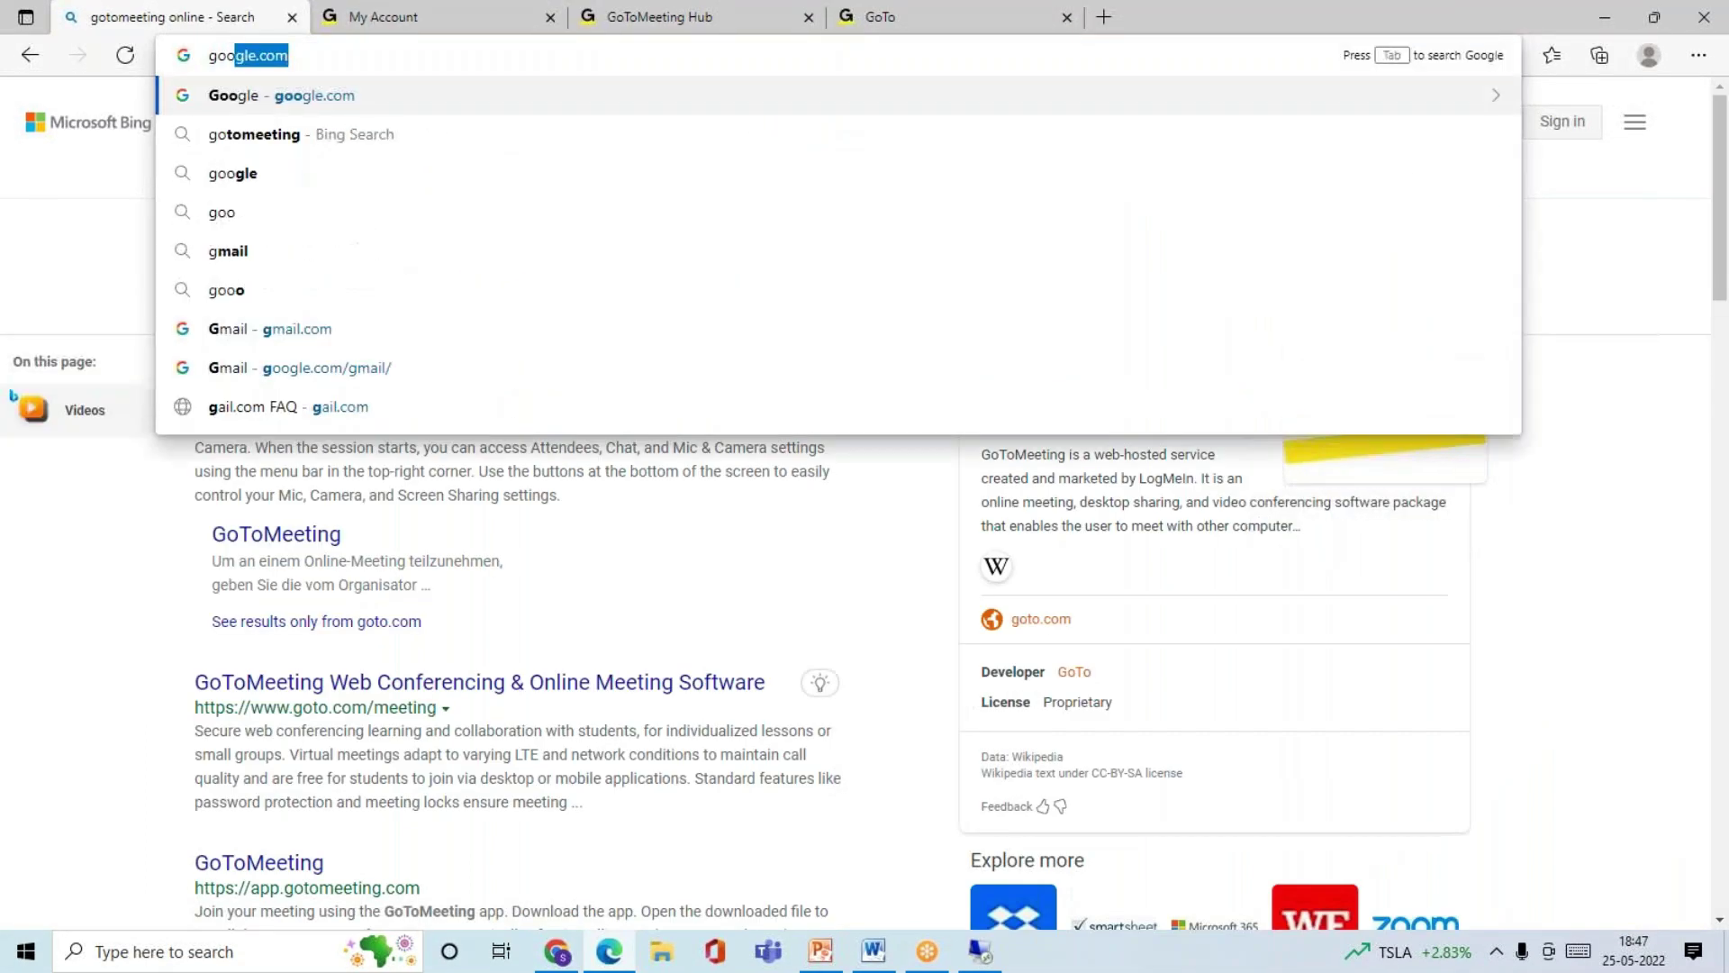
pyautogui.press('Return')
pyautogui.write('Y')
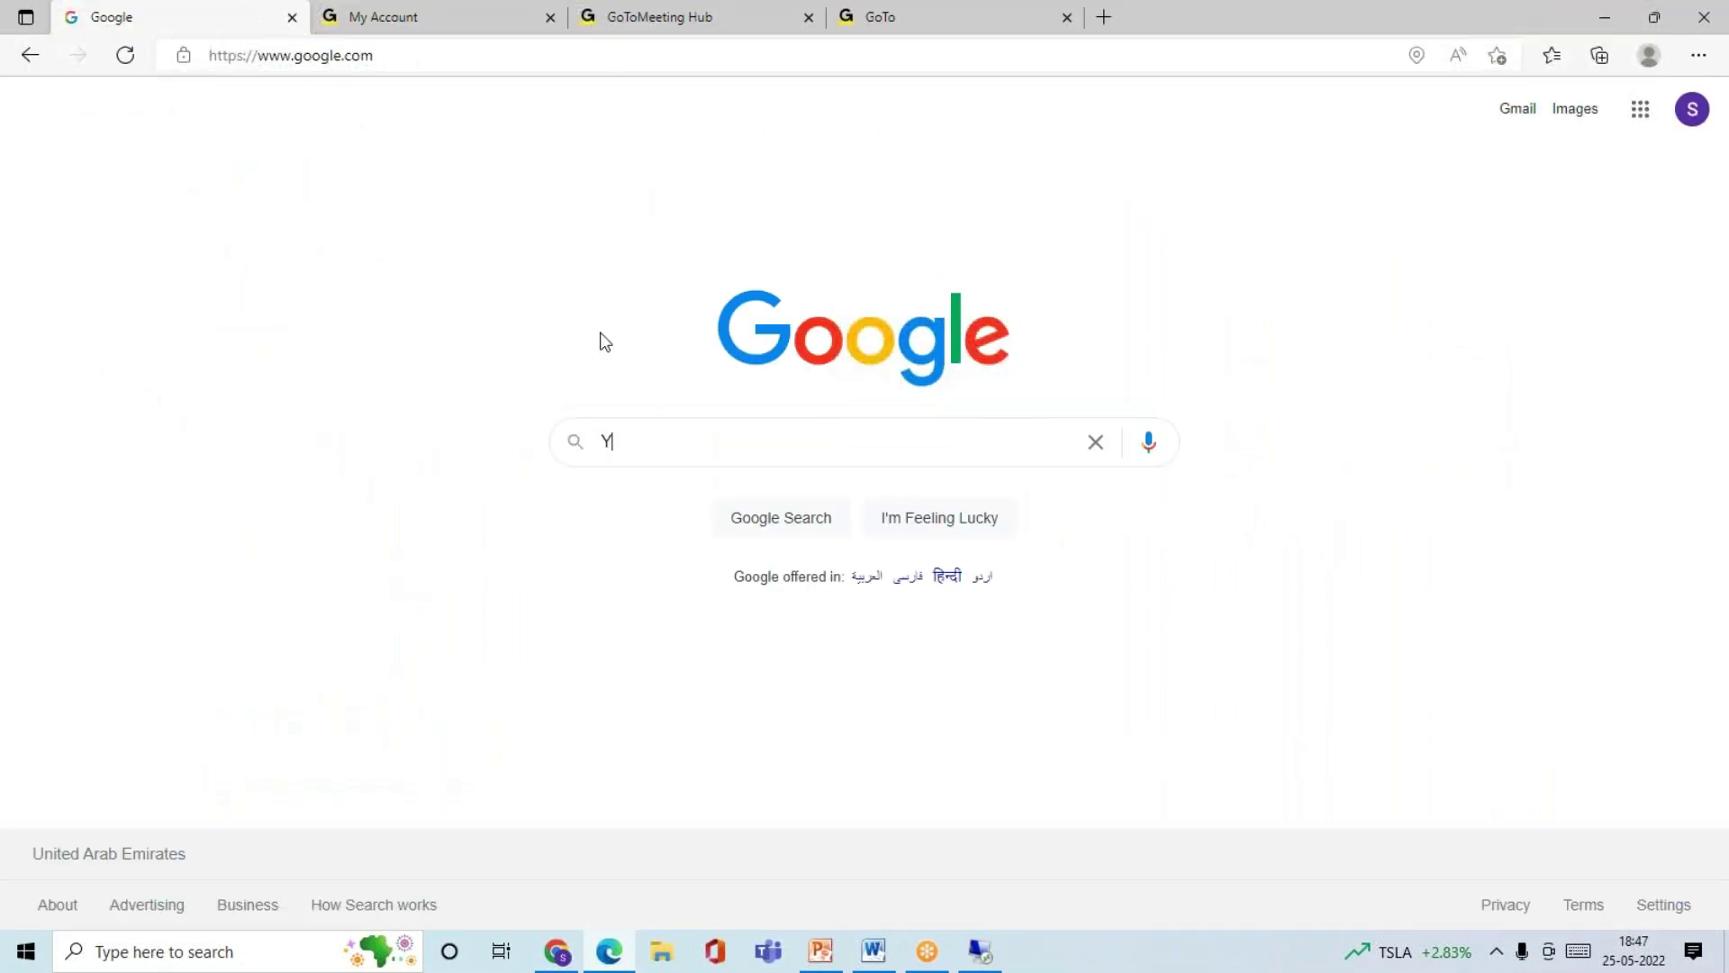
pyautogui.write('=Tyoes')
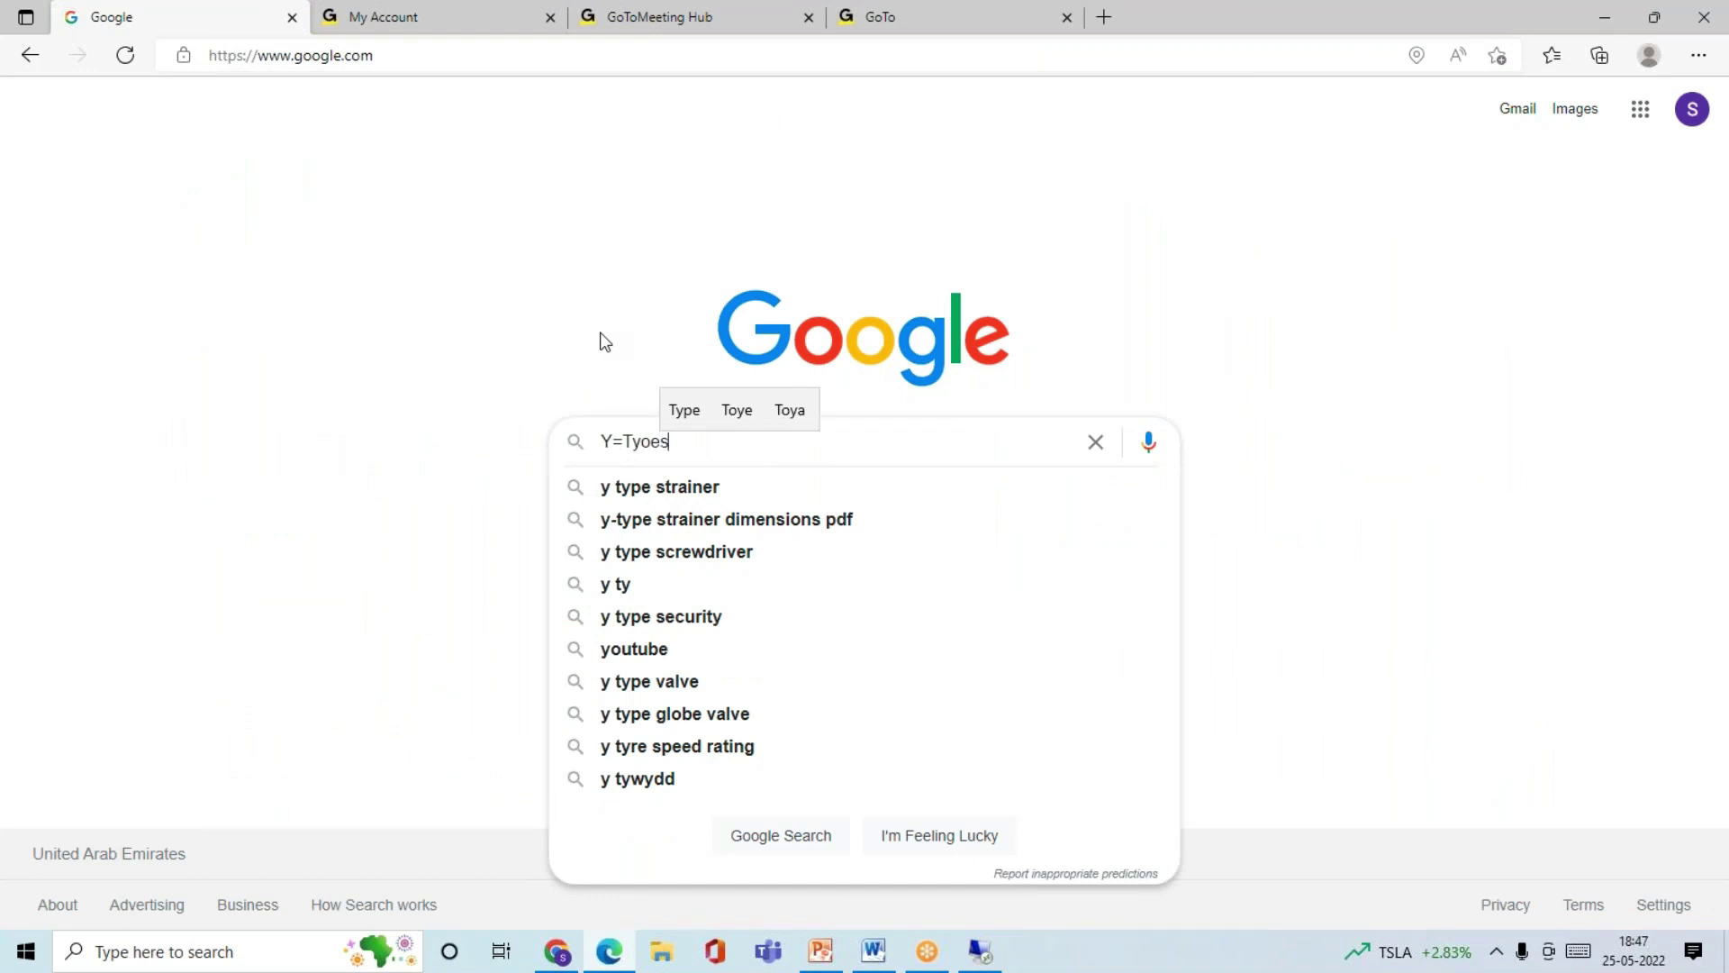
pyautogui.press('BackSpace')
pyautogui.press('BackSpace')
pyautogui.press('BackSpace')
pyautogui.press('BackSpace')
pyautogui.press('BackSpace')
pyautogui.press('BackSpace')
pyautogui.press('BackSpace')
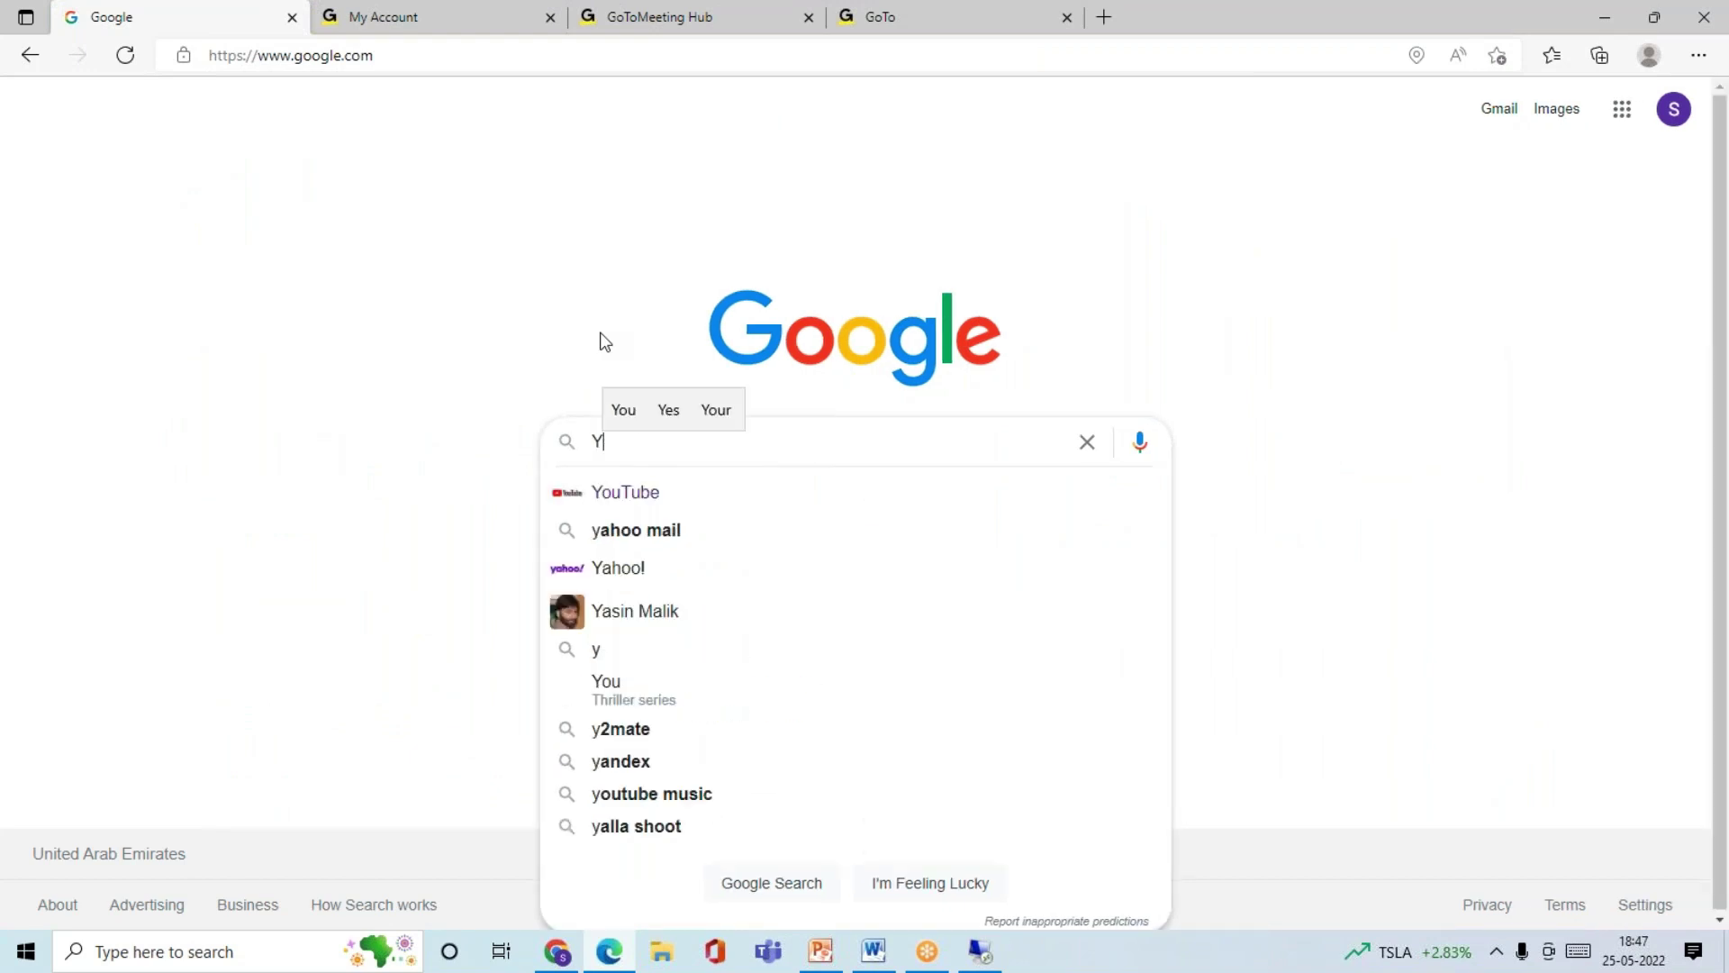
# - Search Google for "Types of BEX variables"
pyautogui.write('Type')
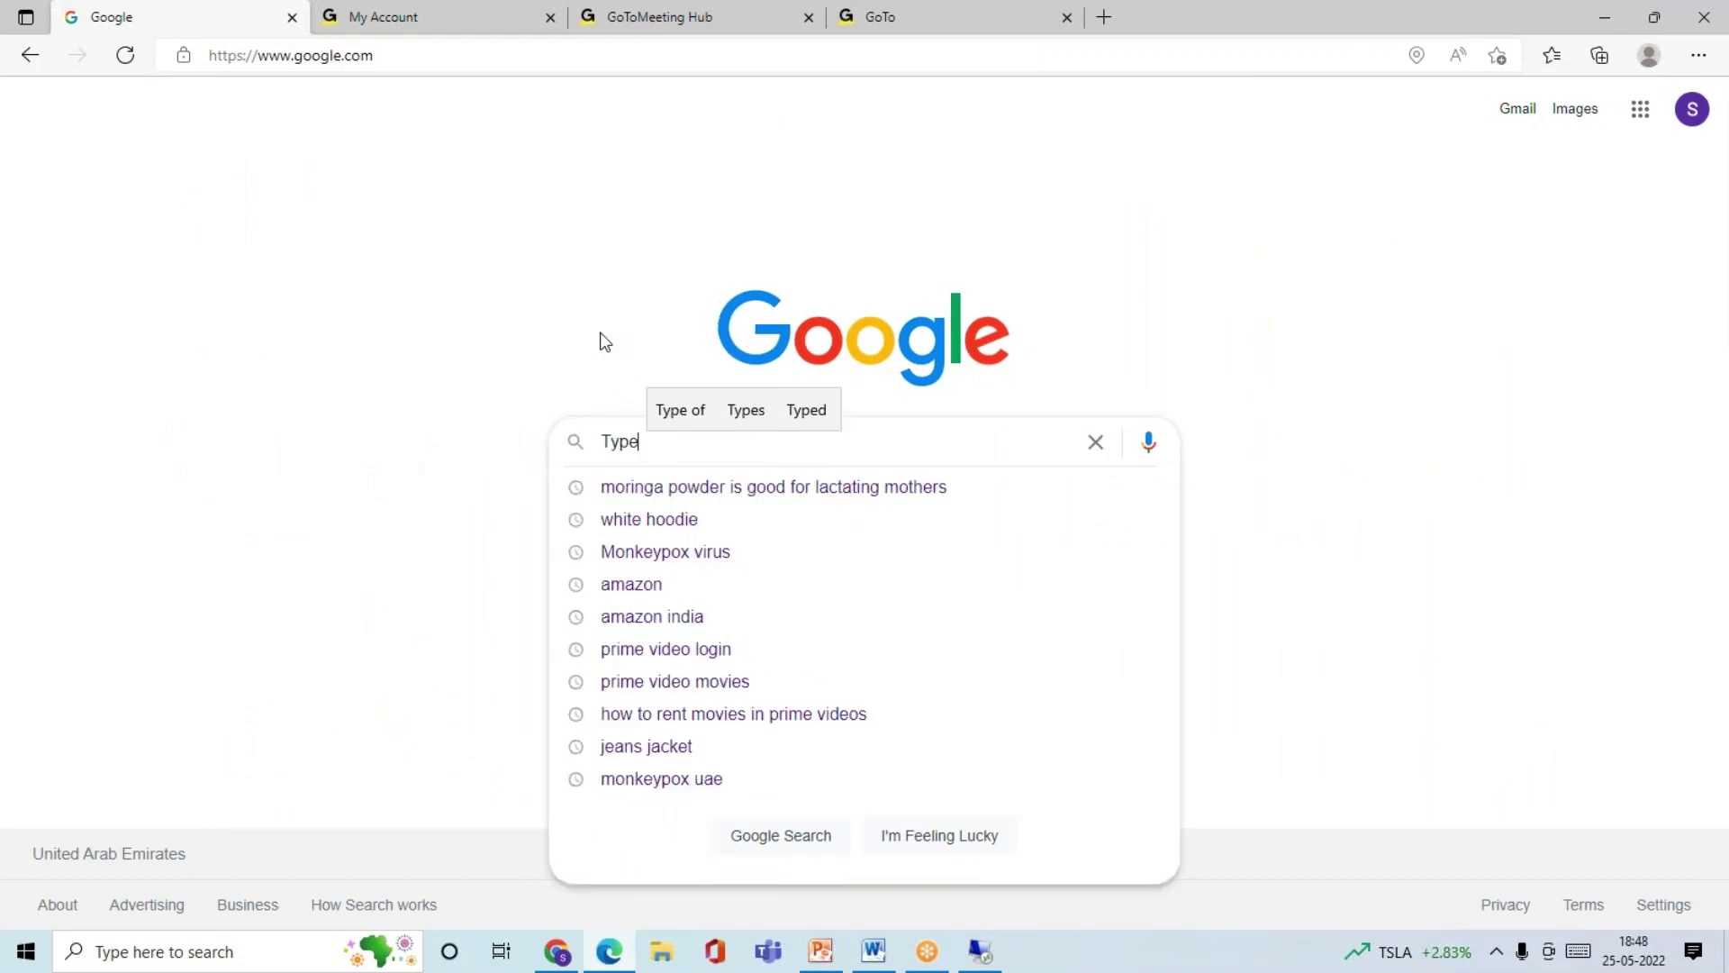
pyautogui.write('s of BEX ')
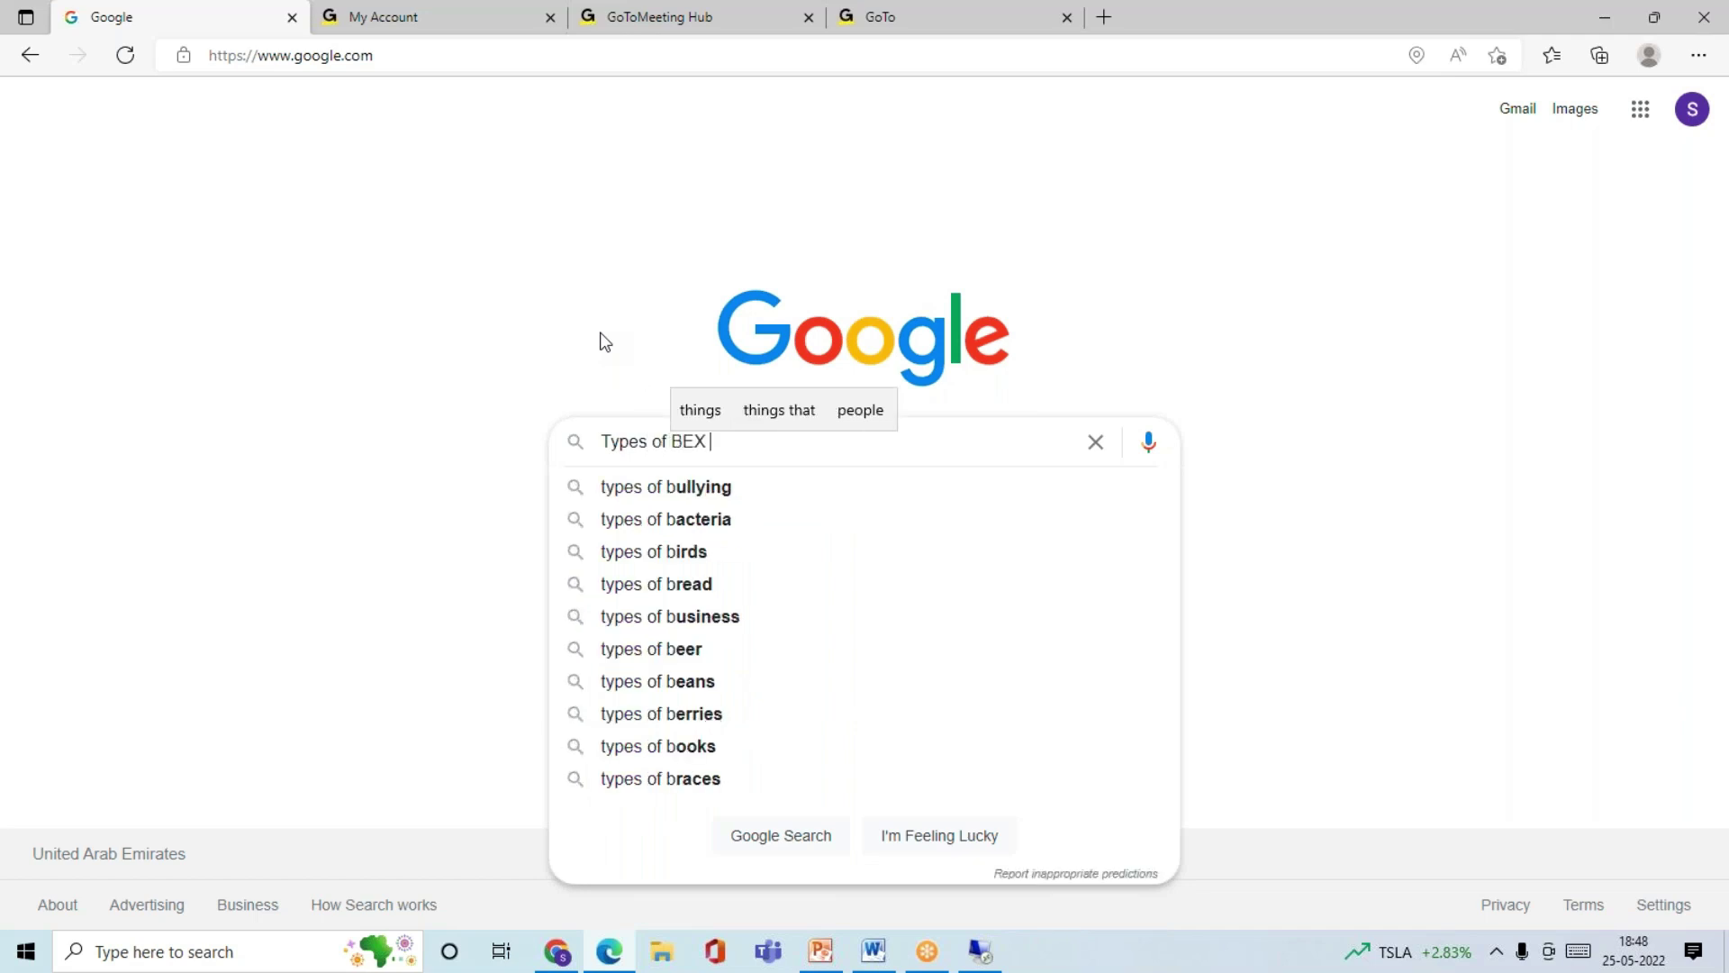
pyautogui.write('variables')
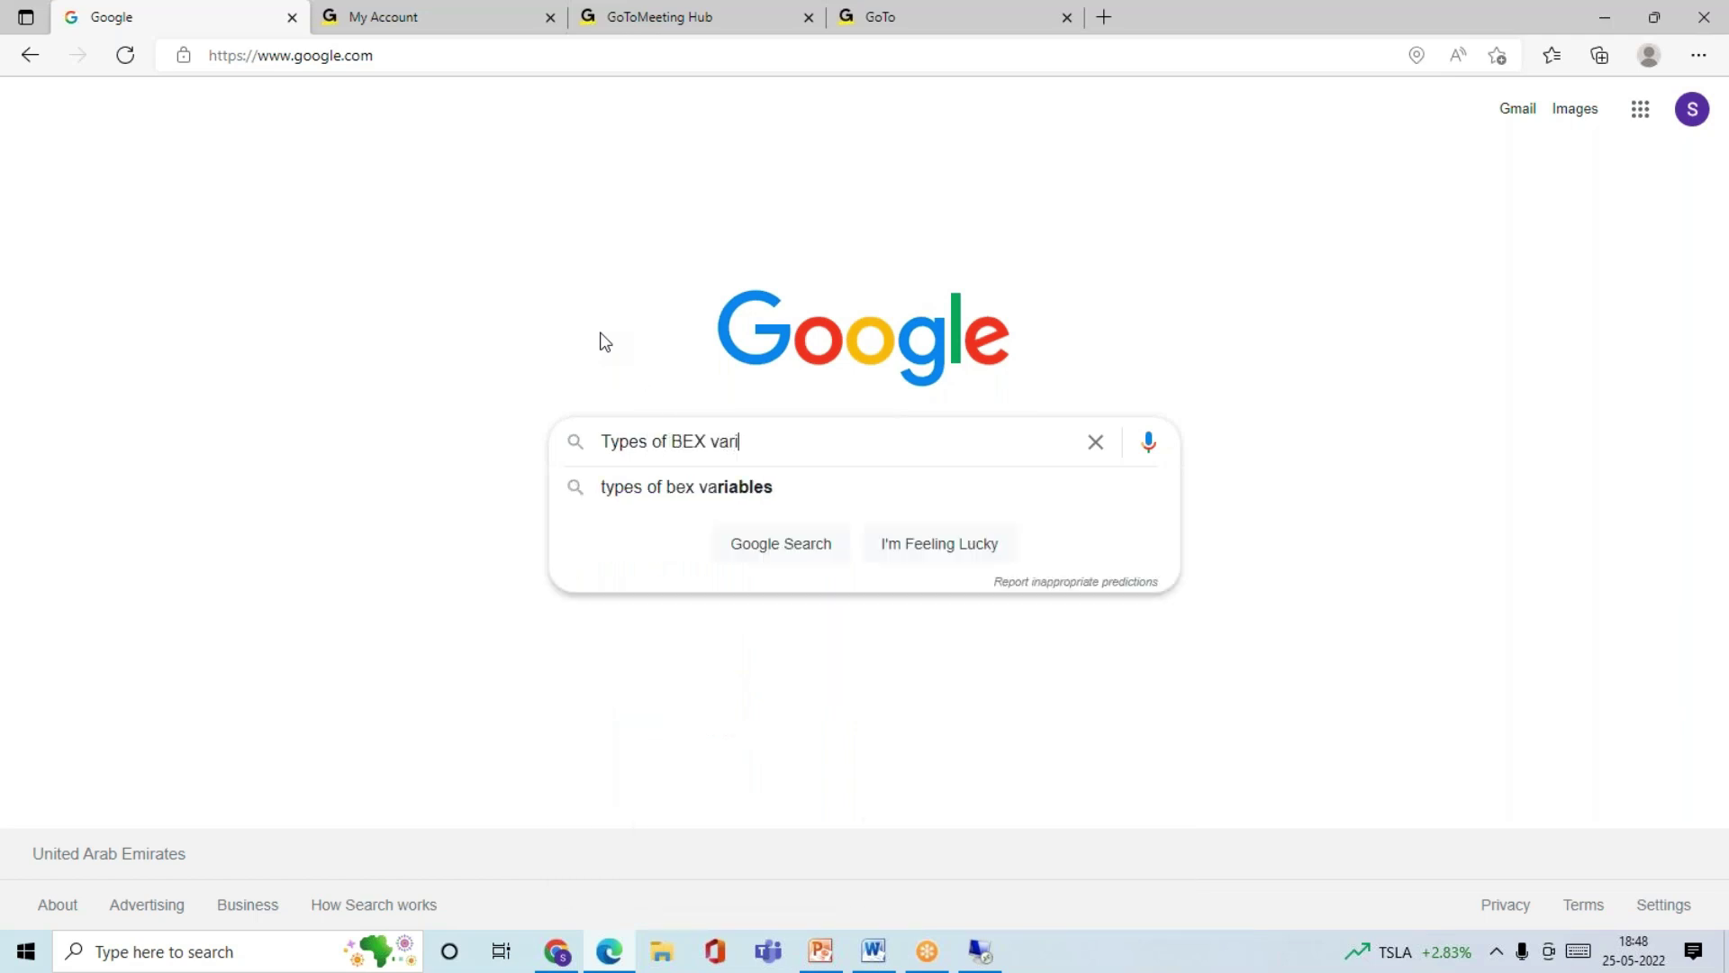
pyautogui.press('Return')
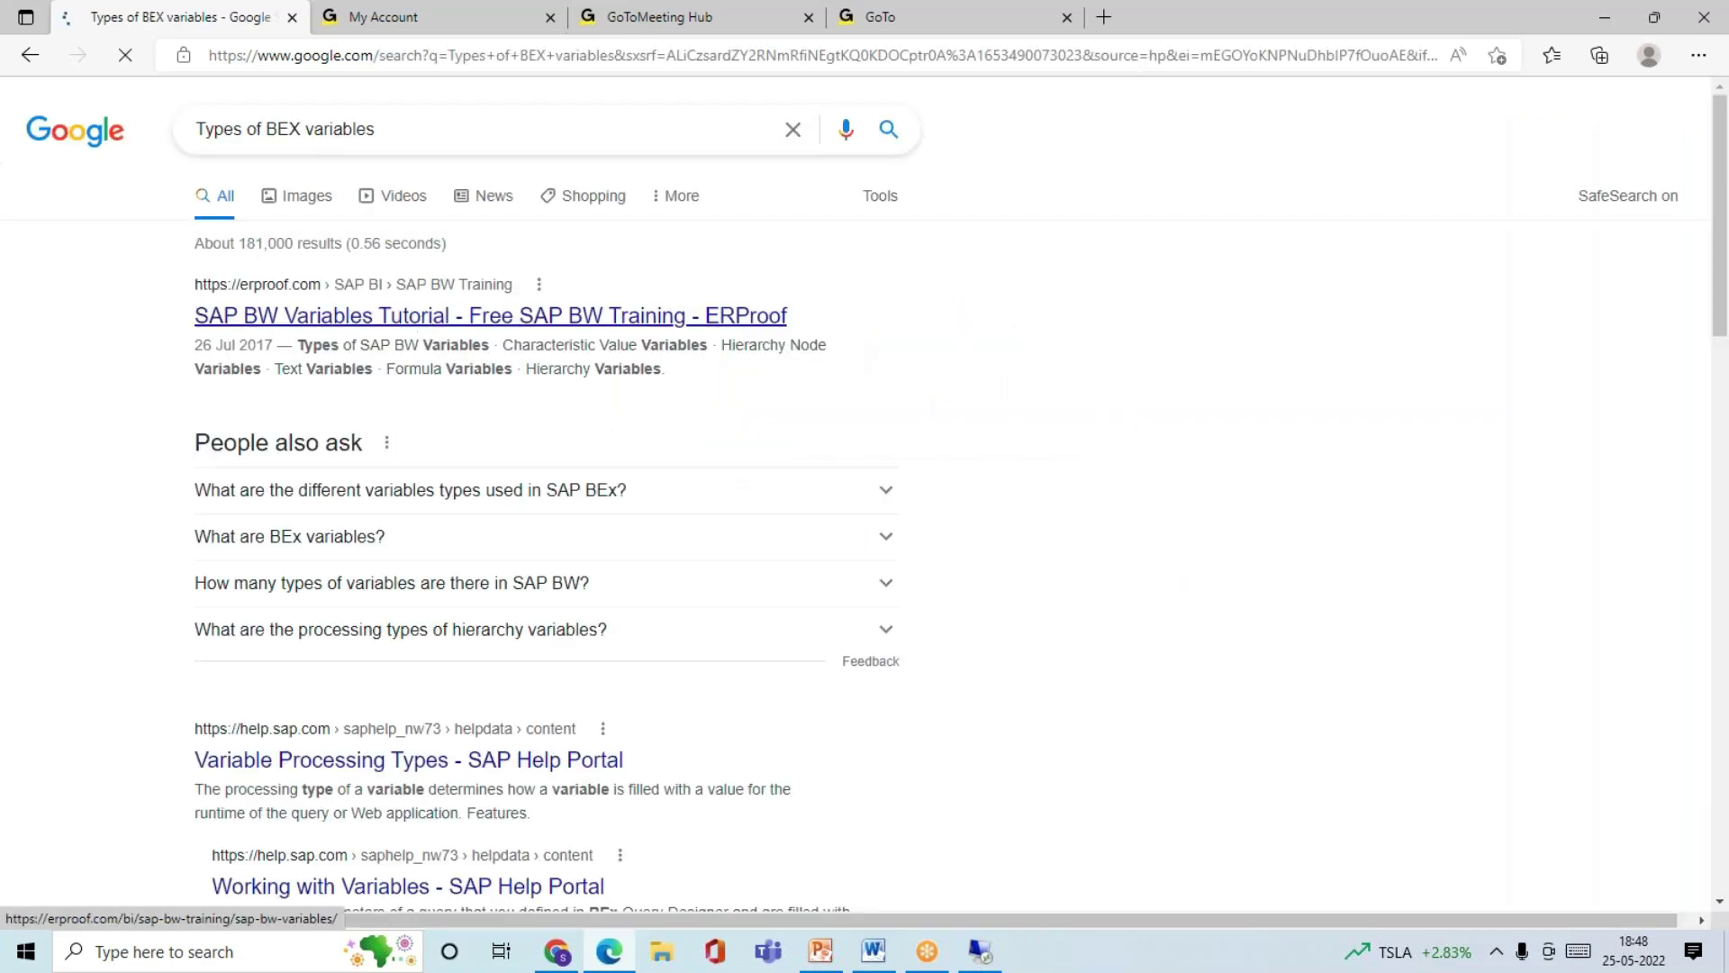
# - Open the ERProof result "SAP BW Variables Tutorial" in a new tab and bring that tab up
pyautogui.rightClick(425, 323)
pyautogui.click(524, 335)
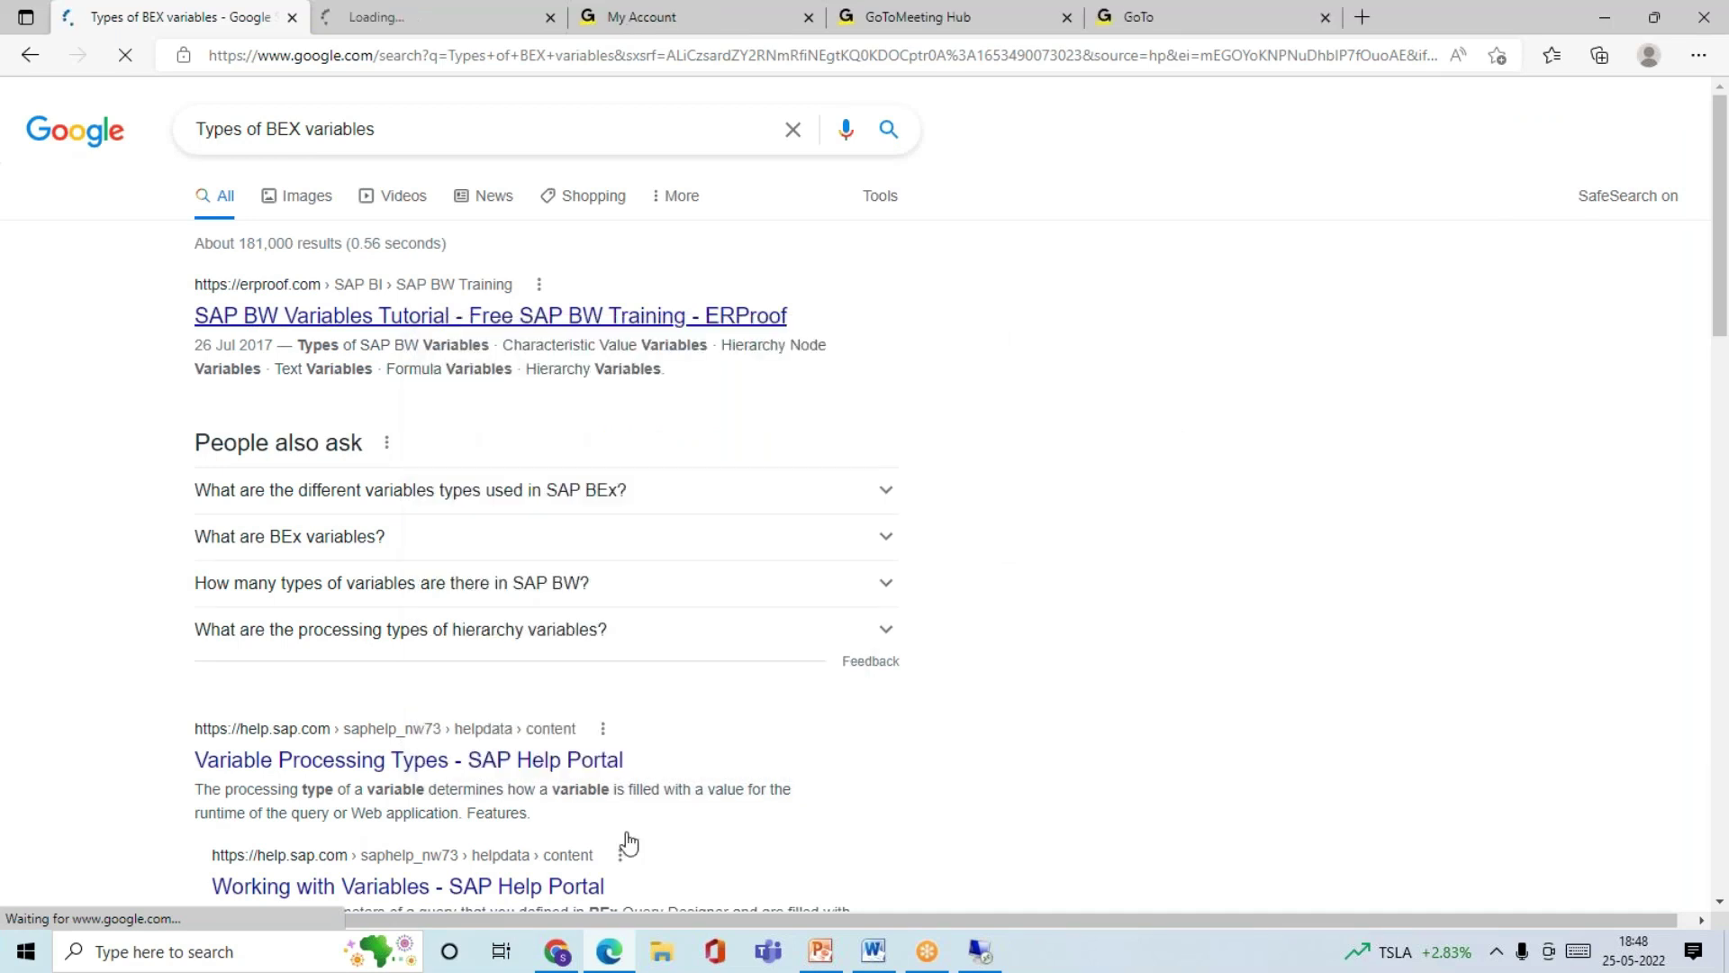
pyautogui.click(389, 20)
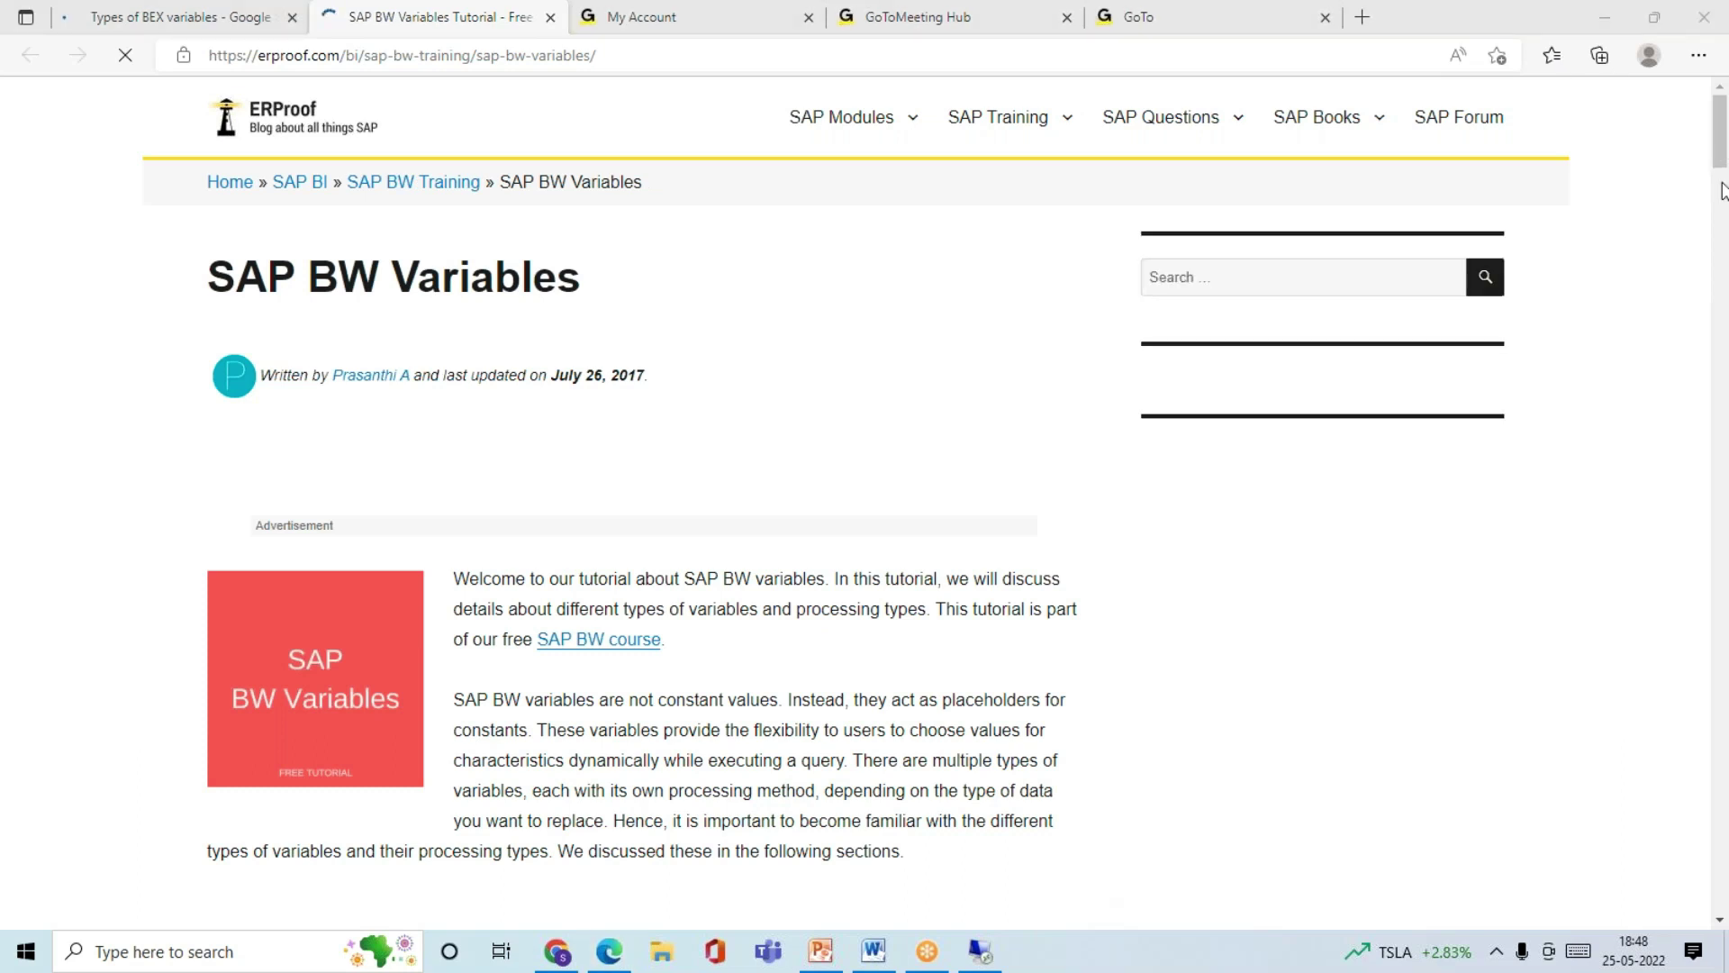
# - Copy the article's "Types of SAP BW Variables" heading, intro sentence and five-item list into the text box on PowerPoint slide 46
pyautogui.scroll(-5, 1723, 190)
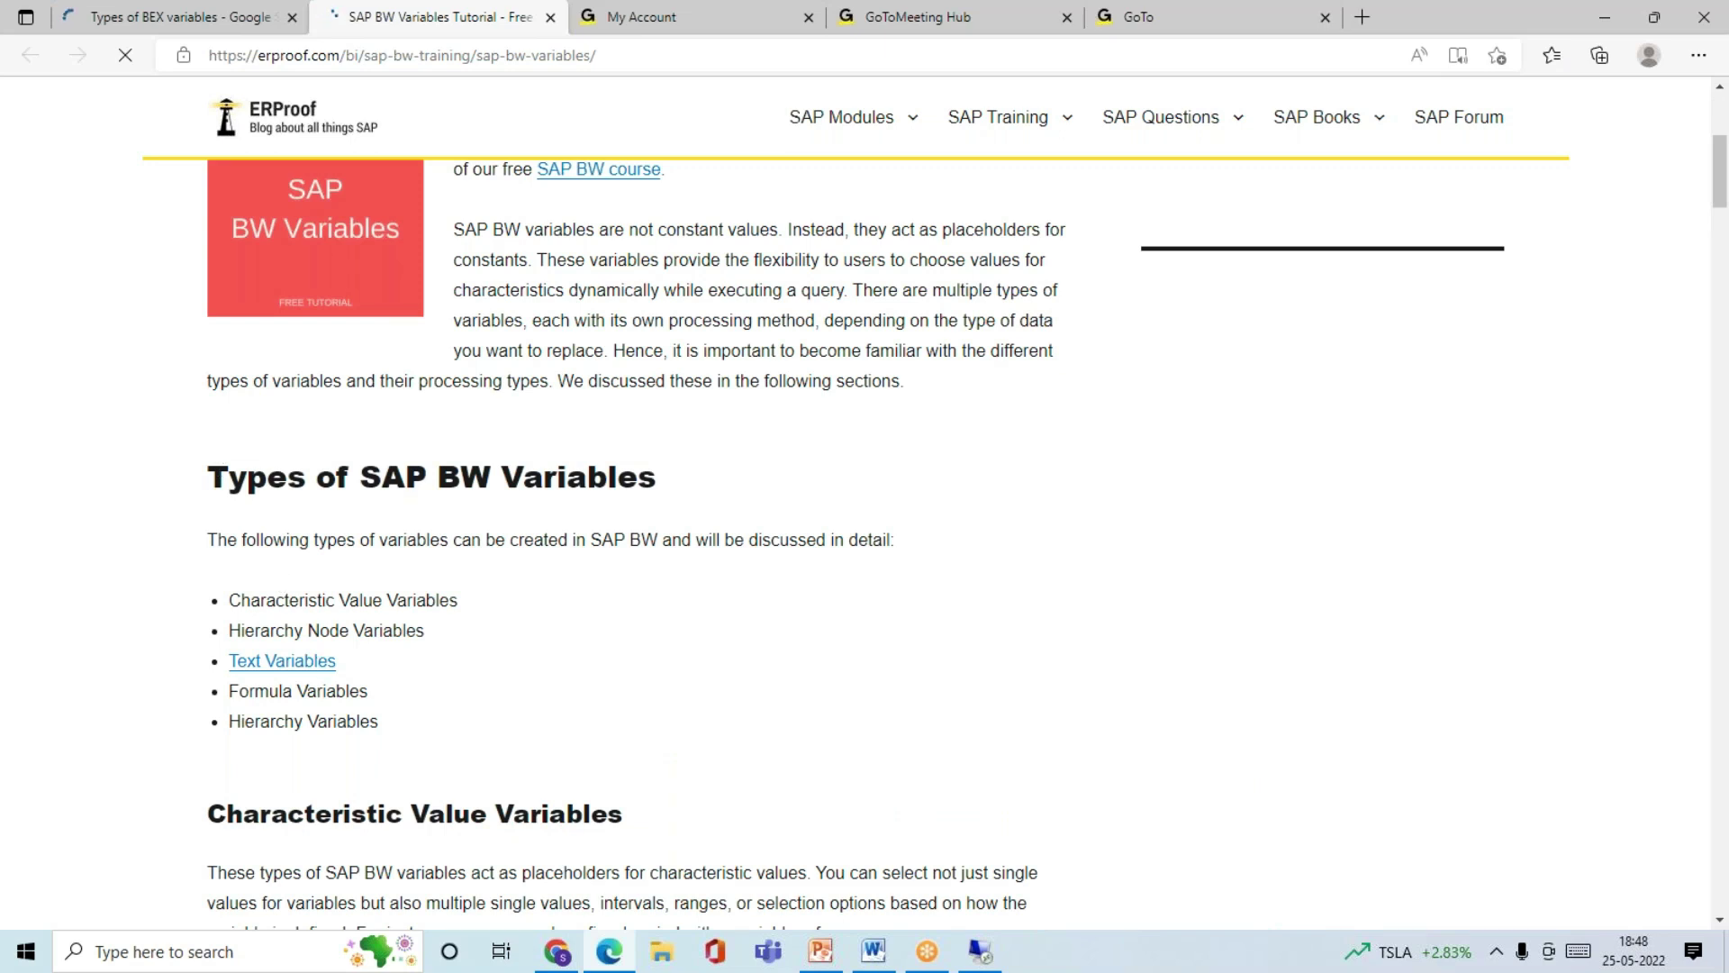
pyautogui.moveTo(208, 476); pyautogui.dragTo(379, 721)
pyautogui.hotkey('ctrl', 'c')
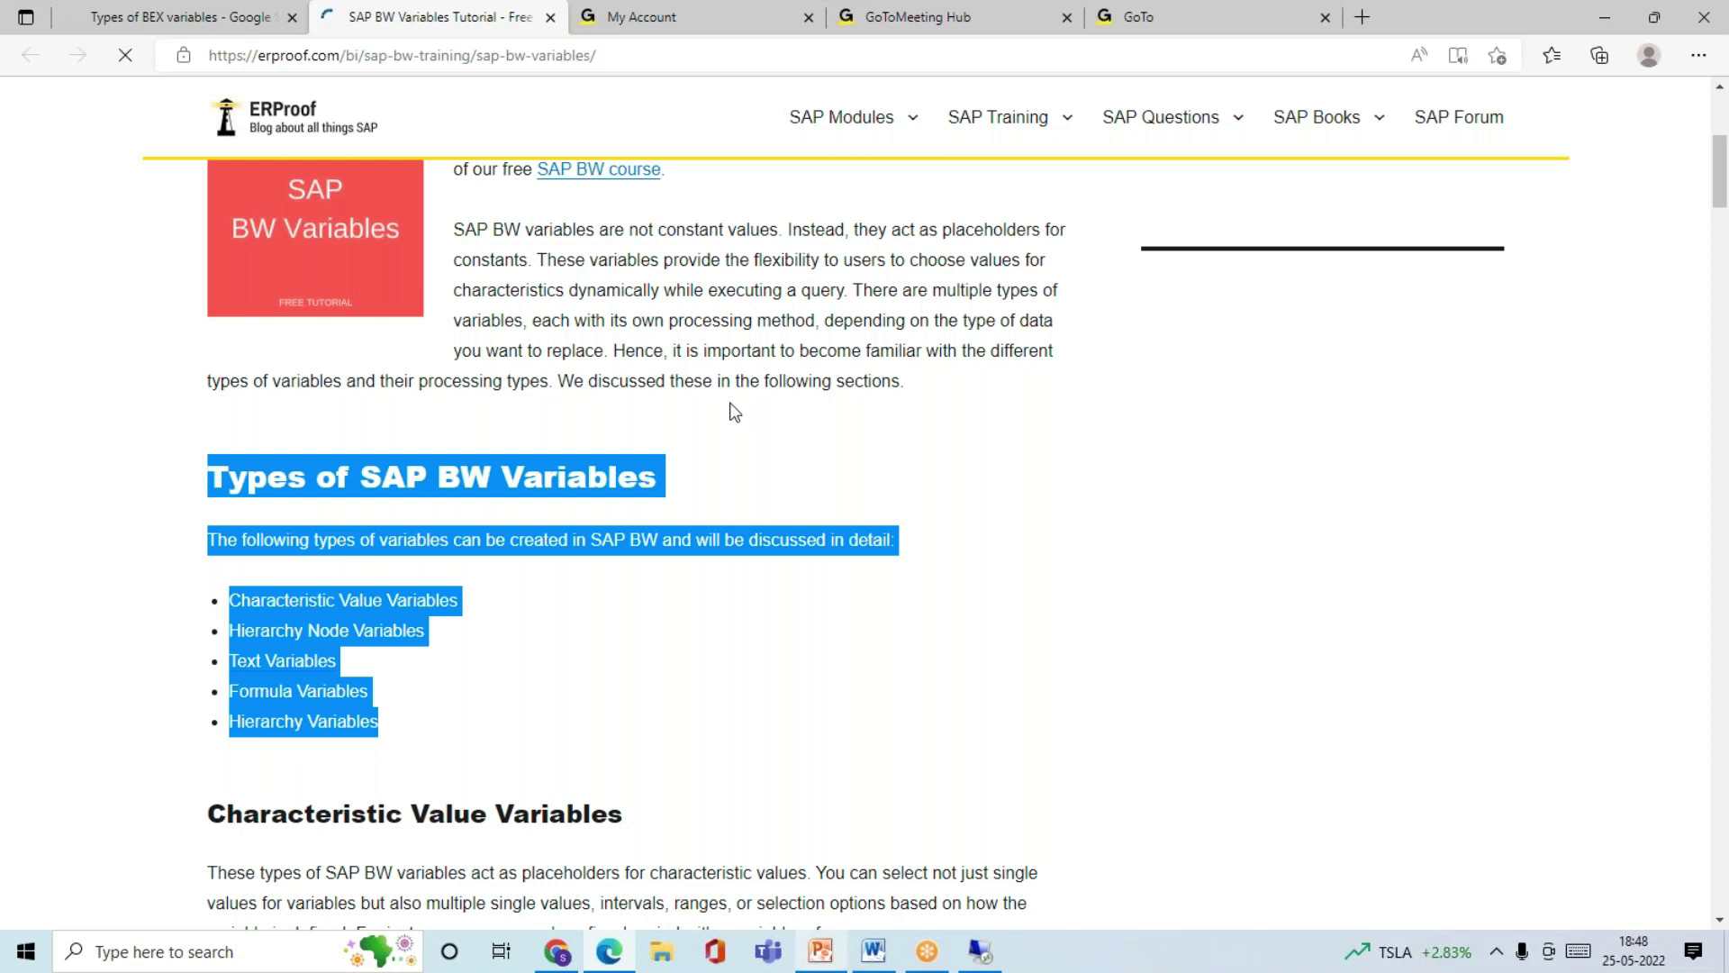
pyautogui.hotkey('alt', 'Tab')
pyautogui.hotkey('ctrl', 'v')
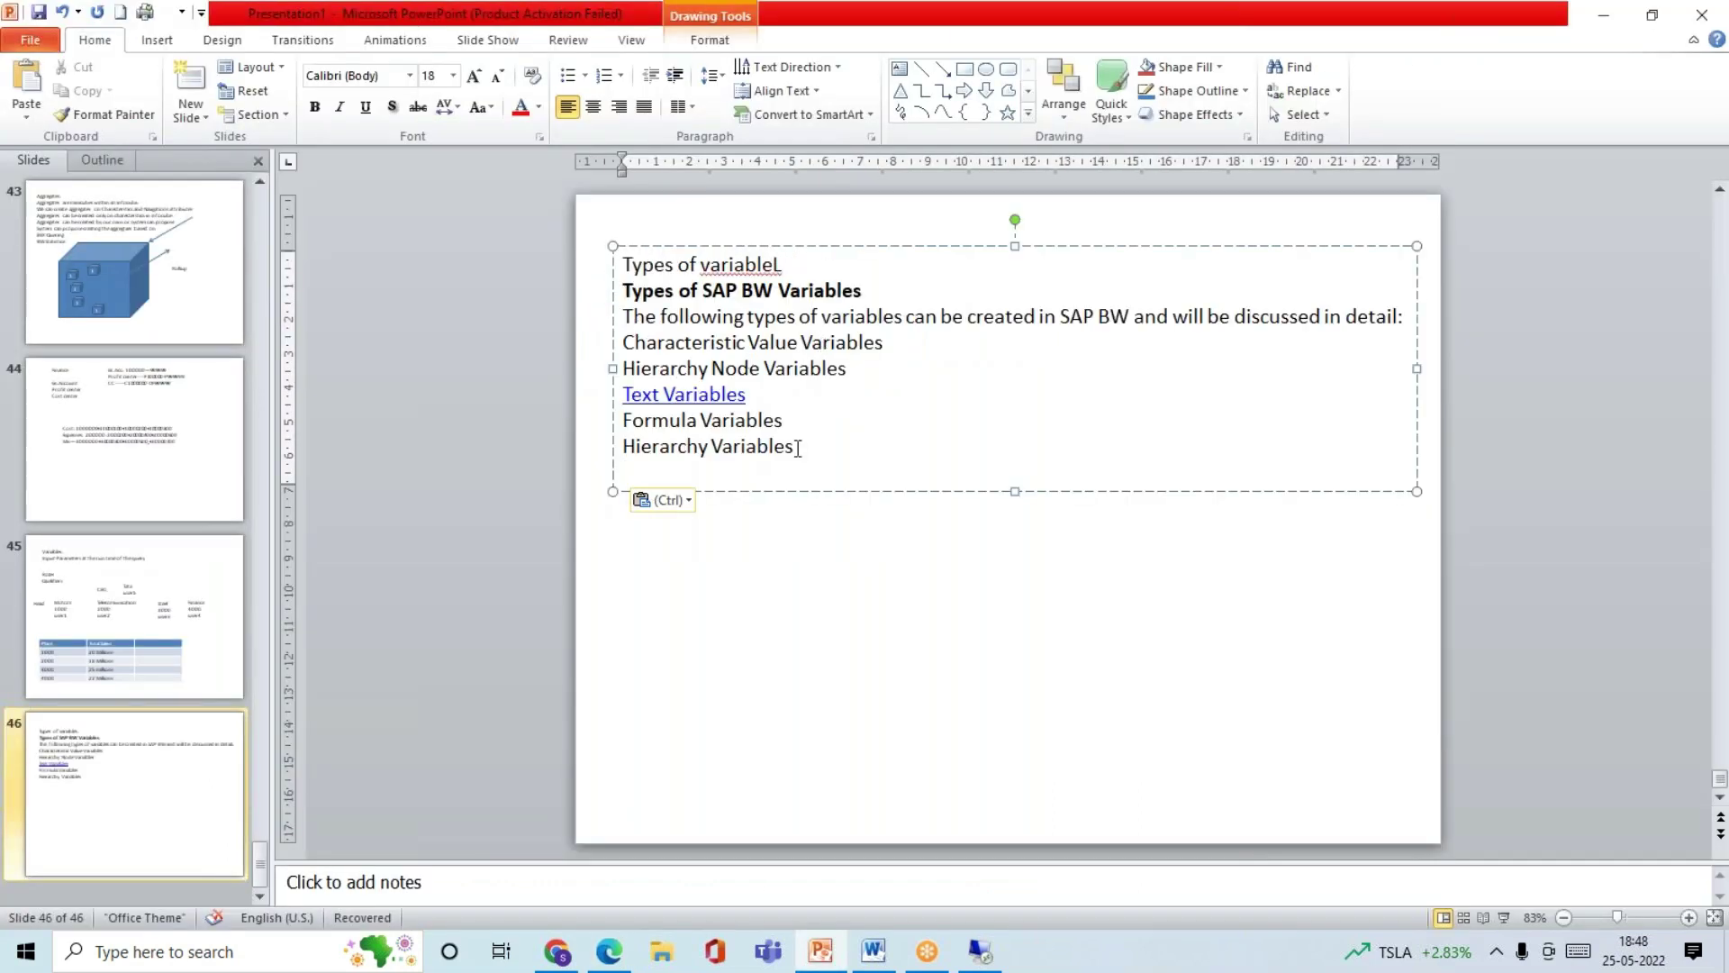
# - Format the five variable types, from Characteristic Value Variables to Hierarchy Variables, with hollow square bullets and indent them one level
pyautogui.keyDown('shift'); pyautogui.click(612, 338); pyautogui.keyUp('shift')
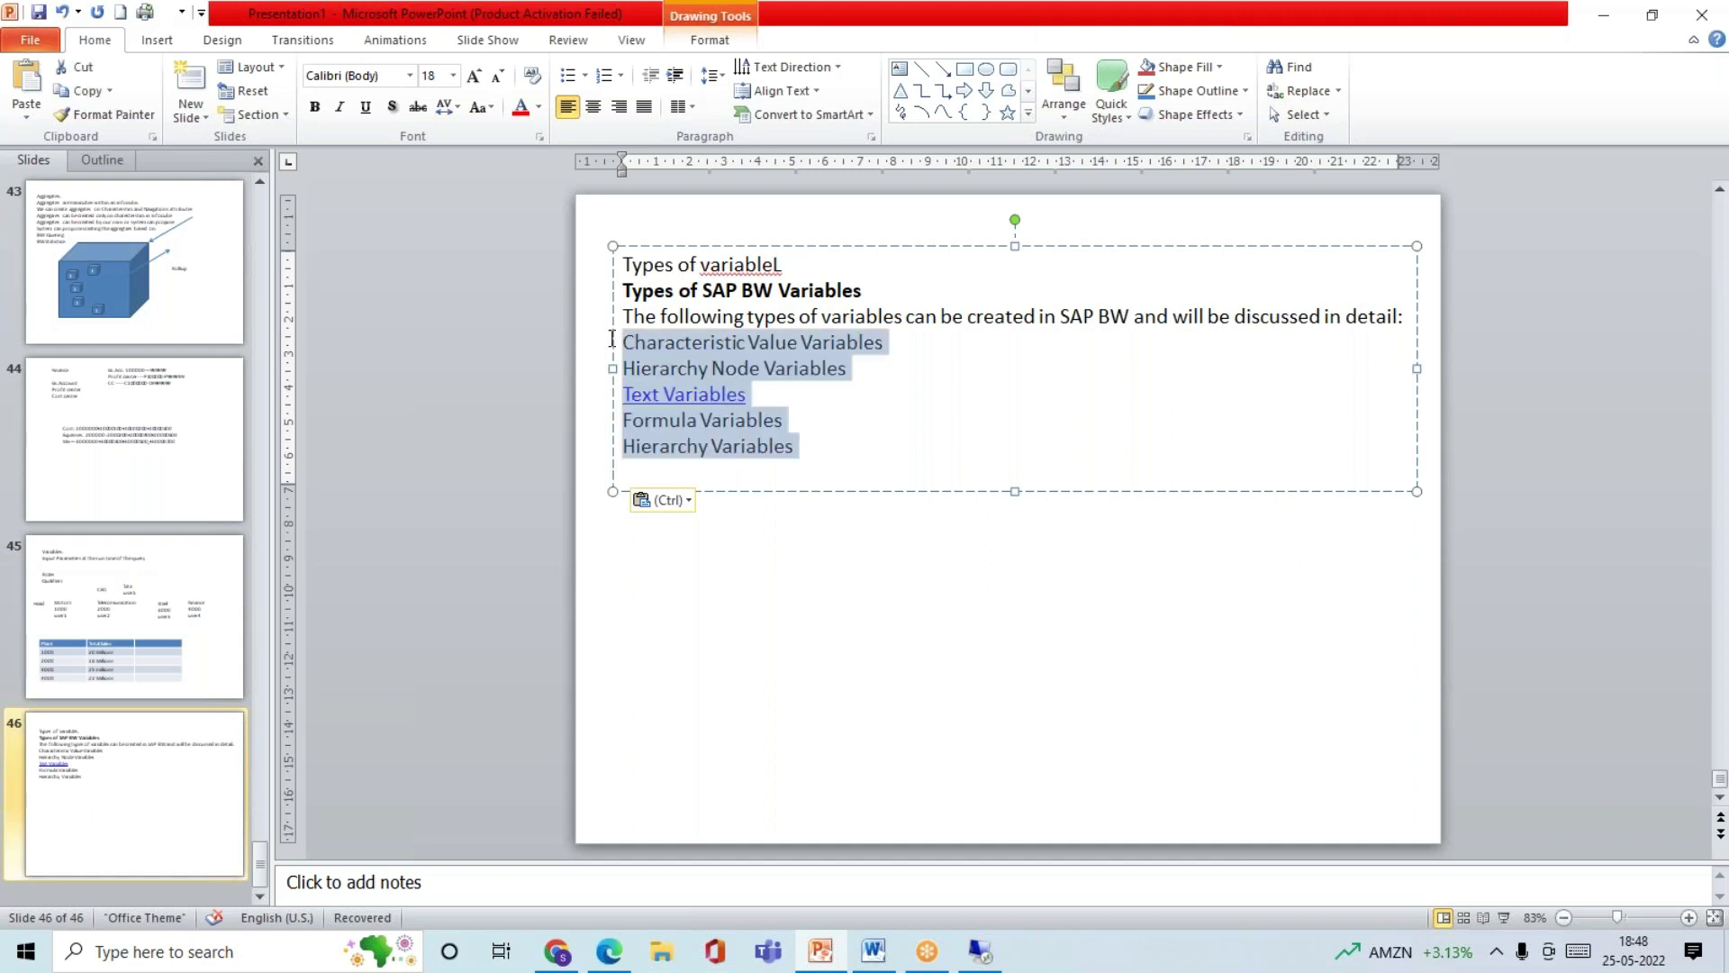
pyautogui.click(590, 80)
pyautogui.click(438, 229)
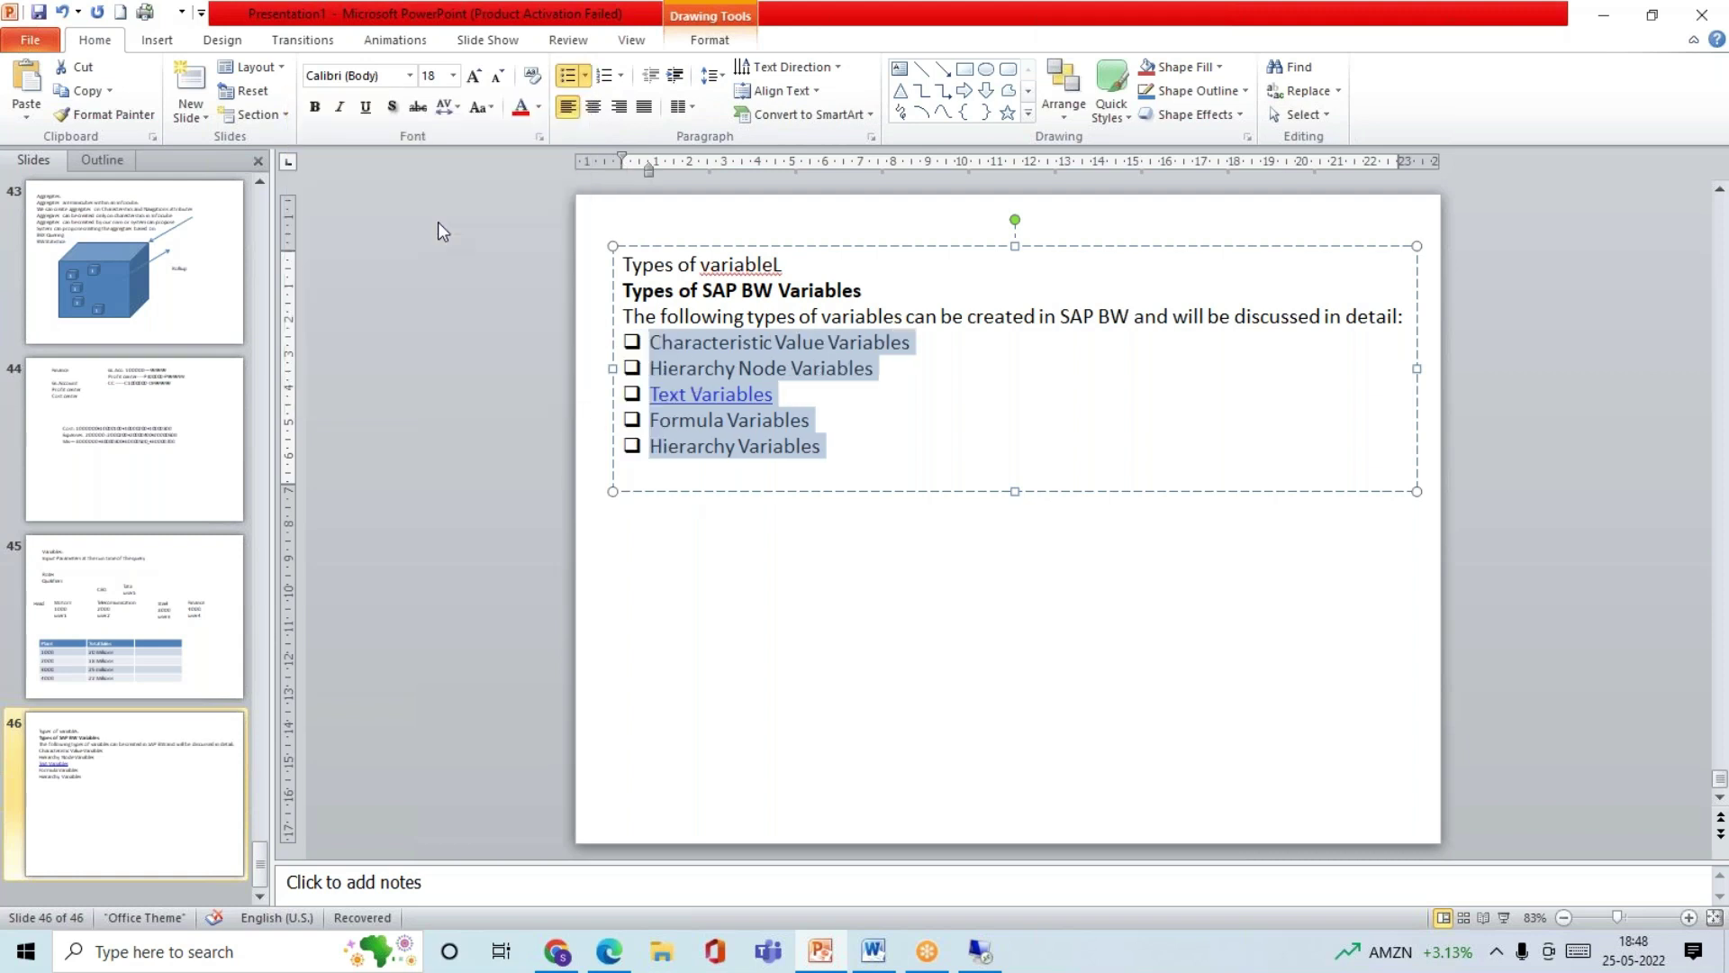
pyautogui.click(677, 80)
pyautogui.click(797, 684)
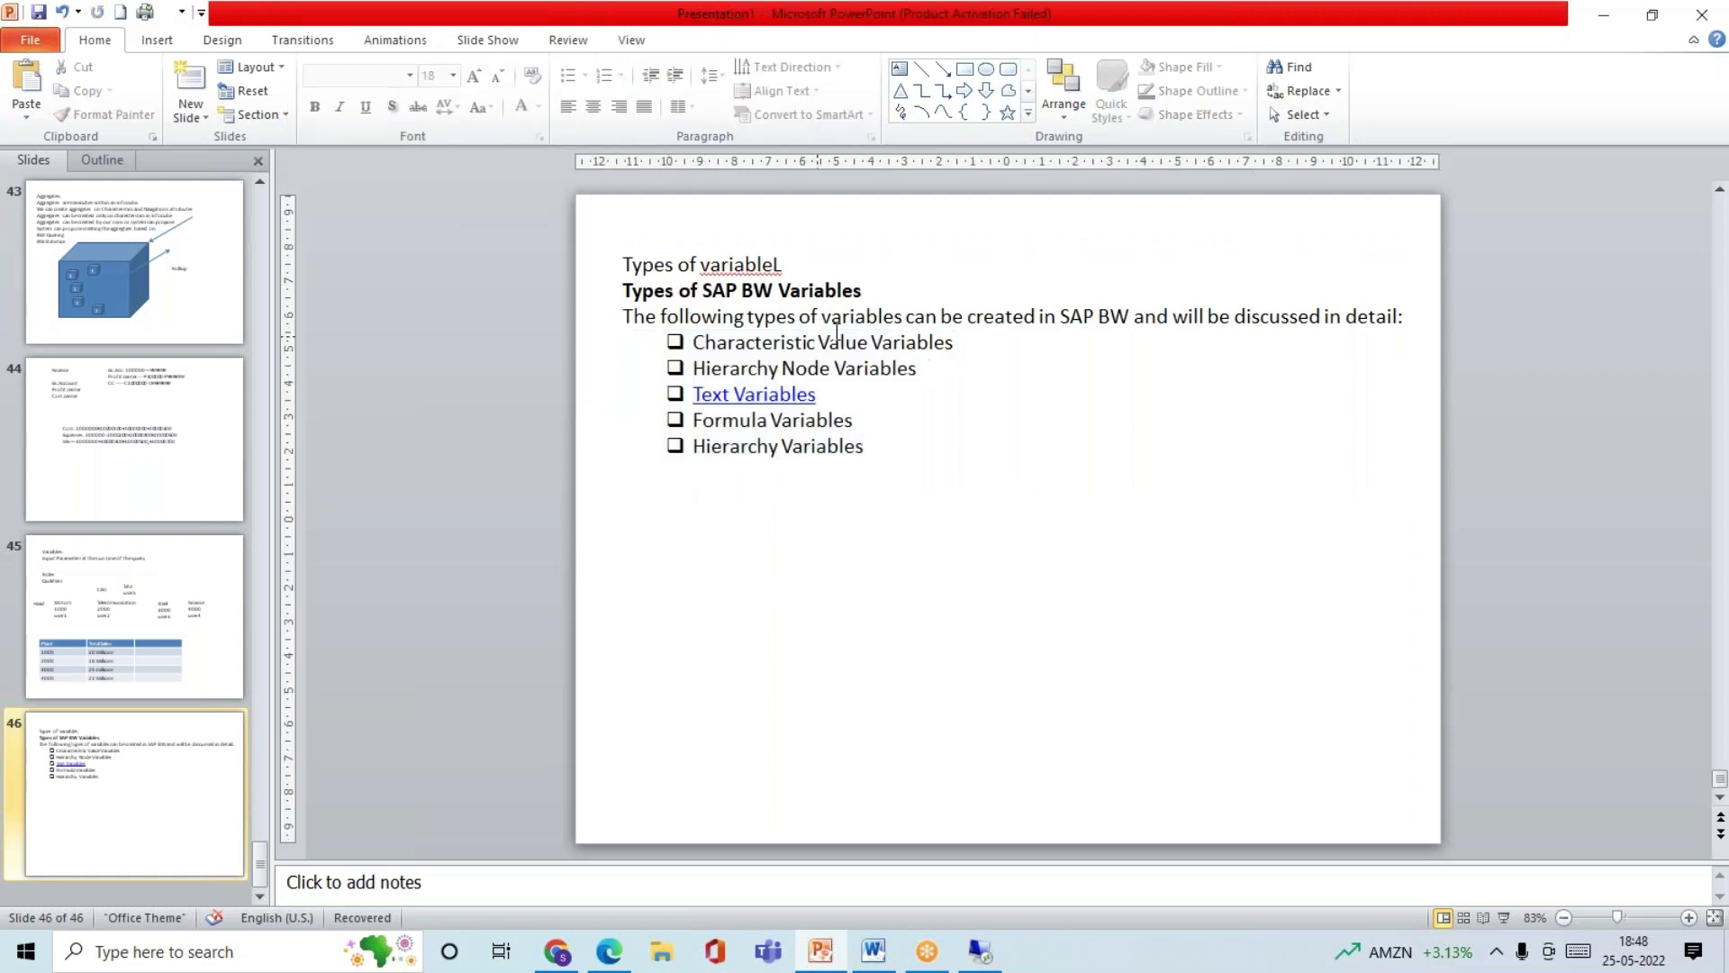